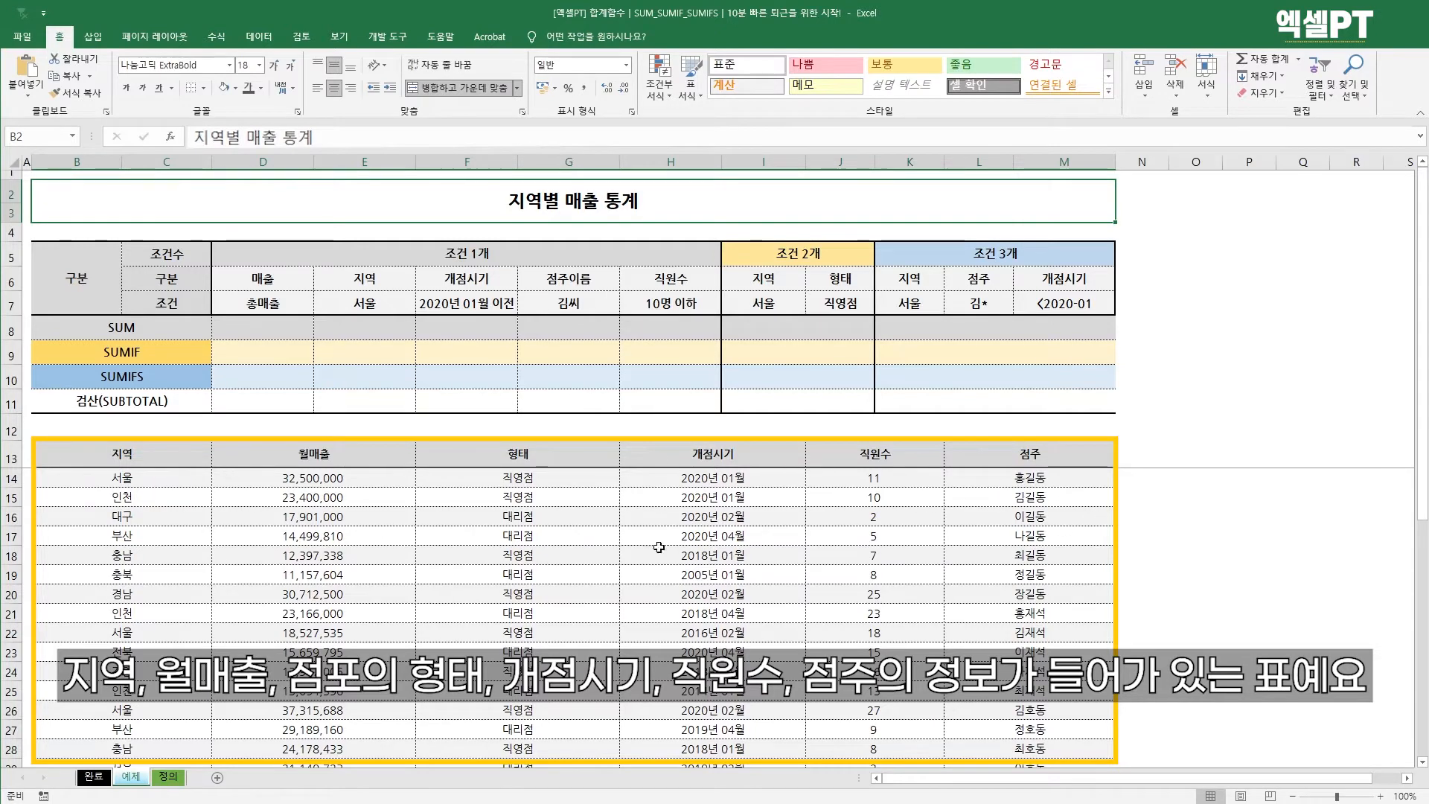
click(97, 330)
click(89, 351)
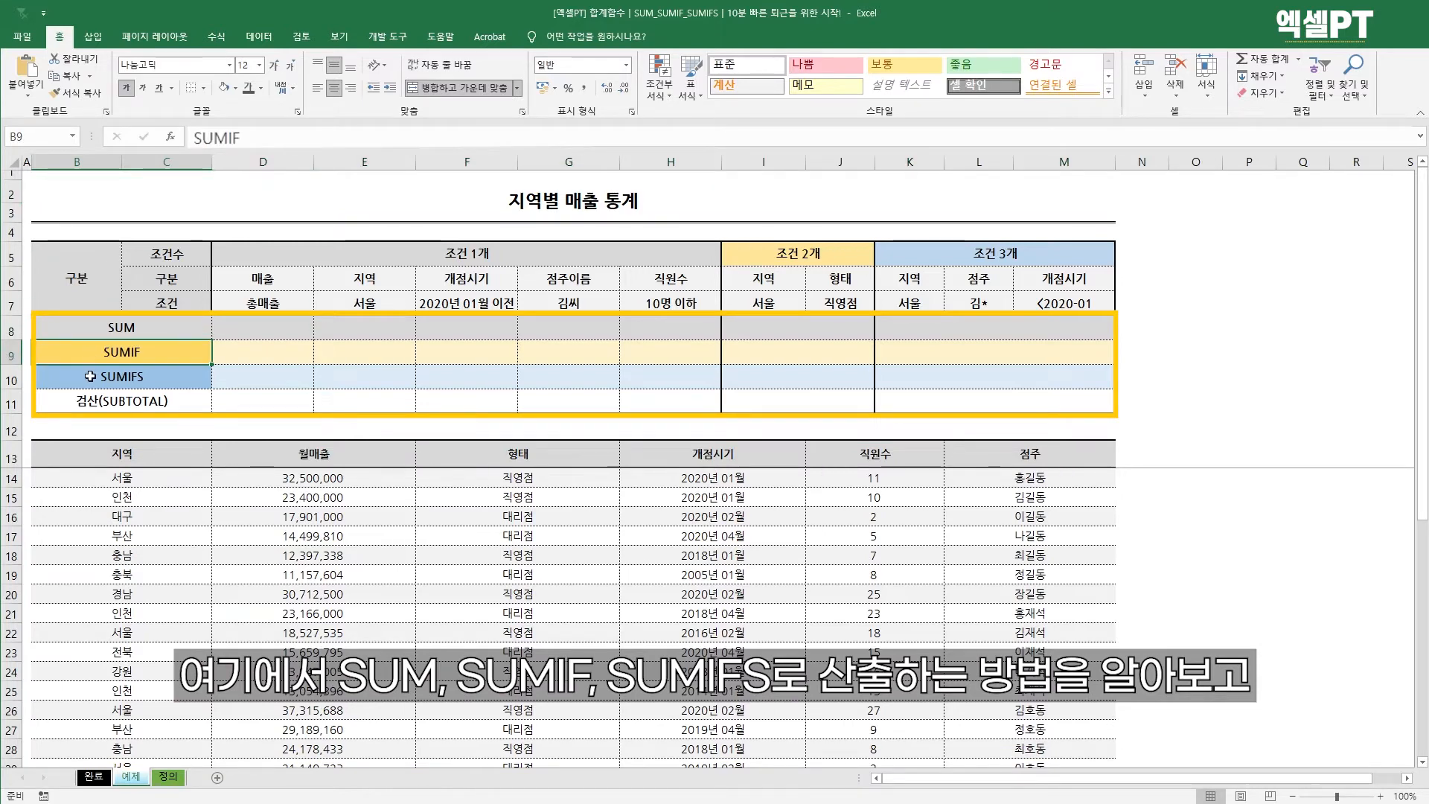
click(86, 379)
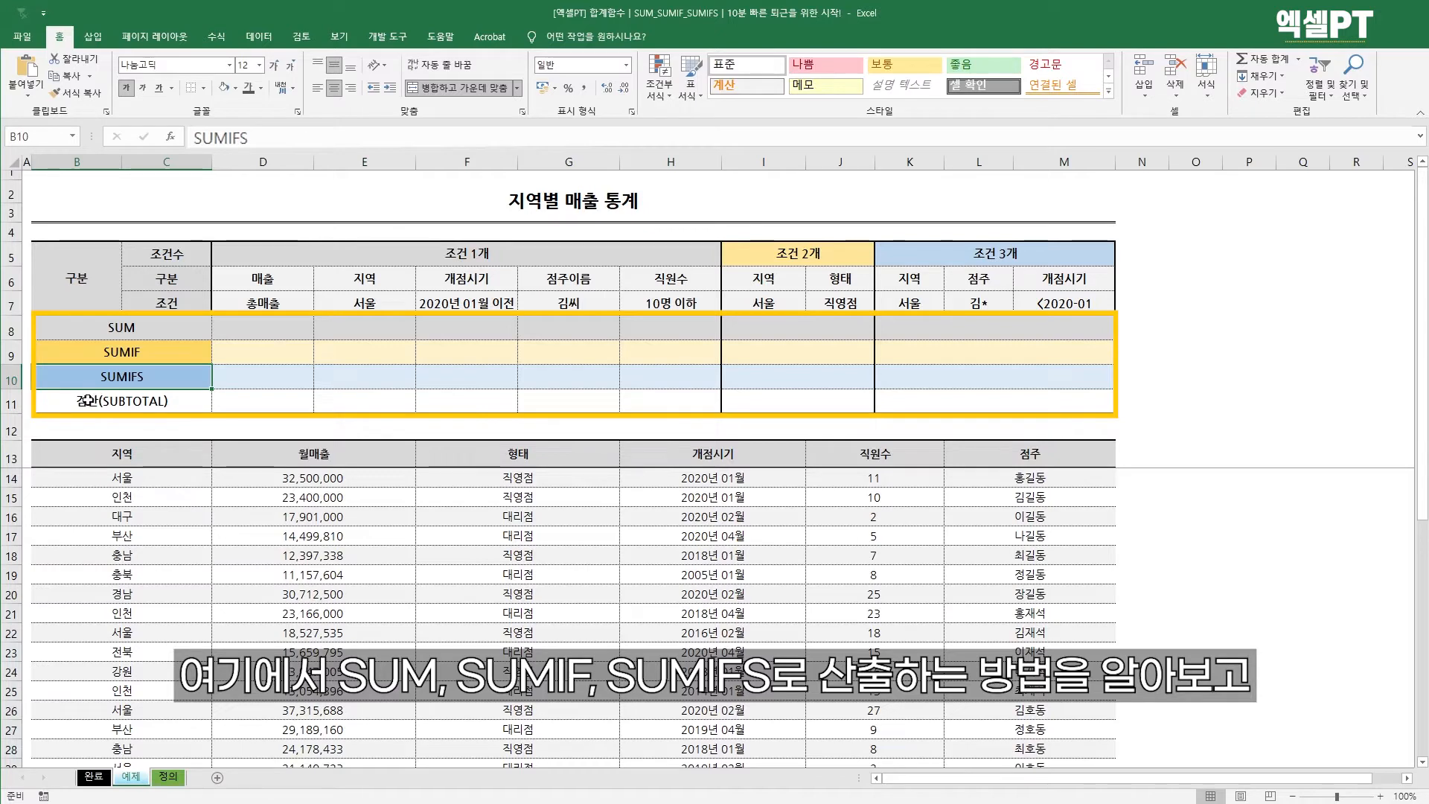
click(87, 400)
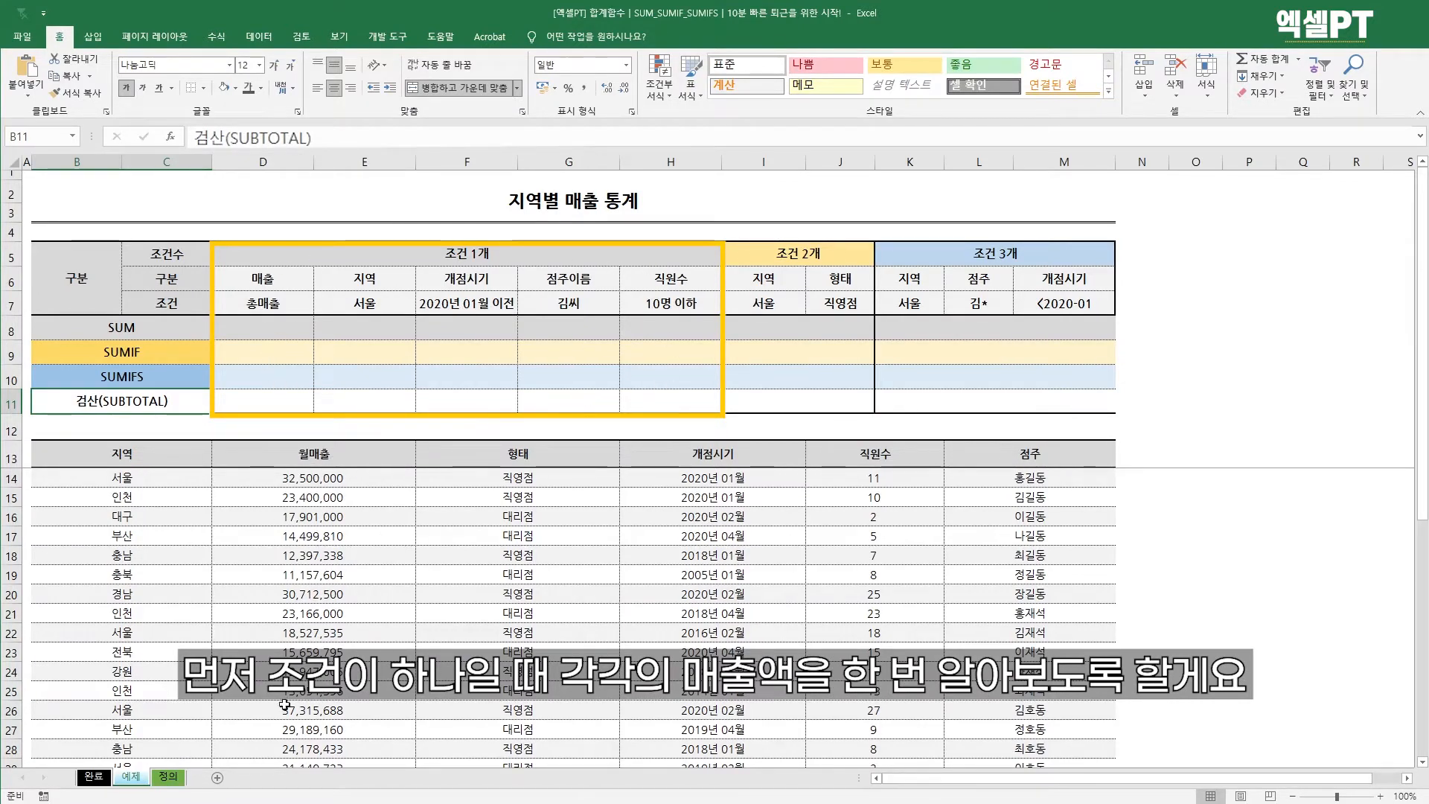
click(268, 328)
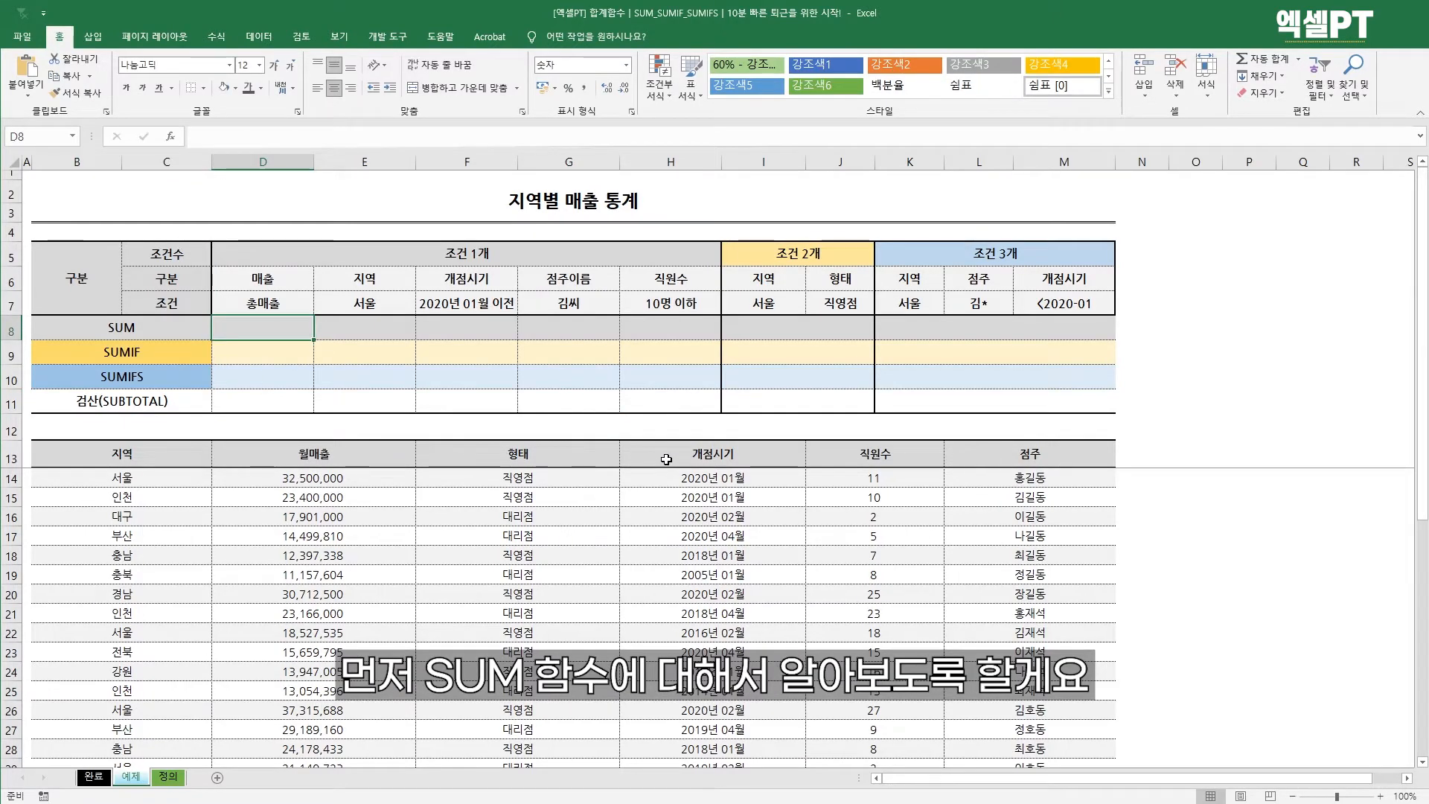
text(=)
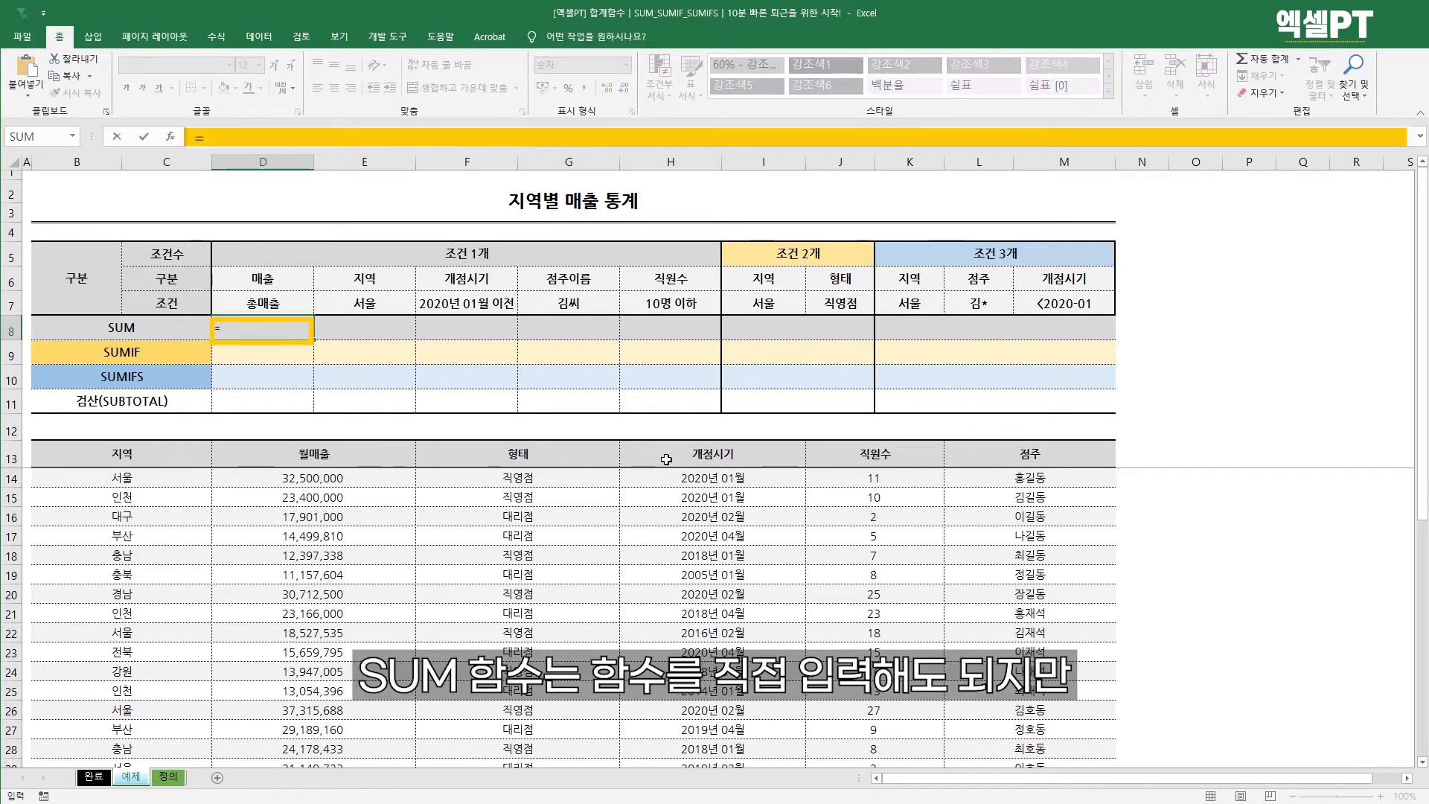
text(SUM()
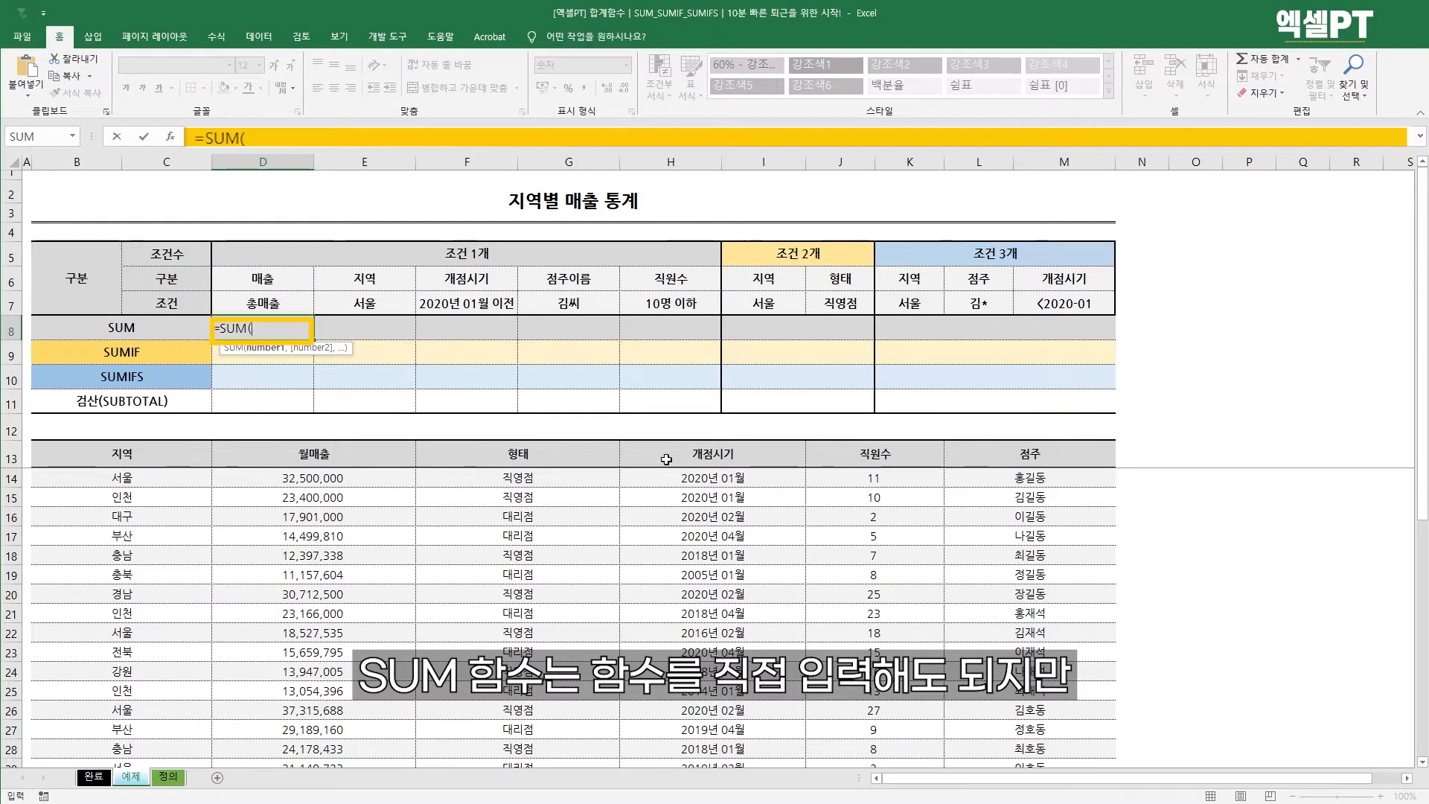
key(Escape)
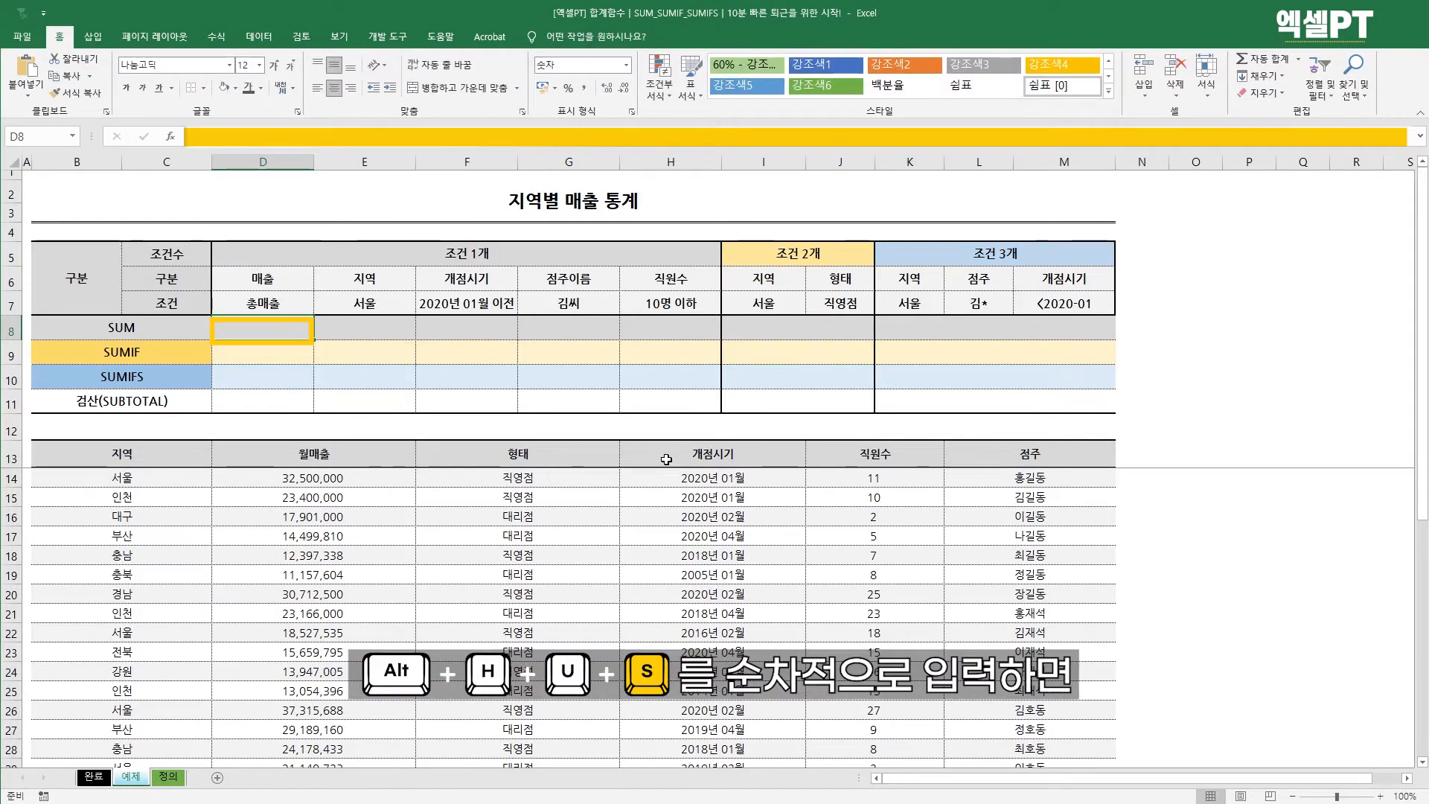
- Total all monthly sales in D8 with AutoSum over the absolute range $D$14:$E$38
key(alt)
key(h)
key(u)
key(s)
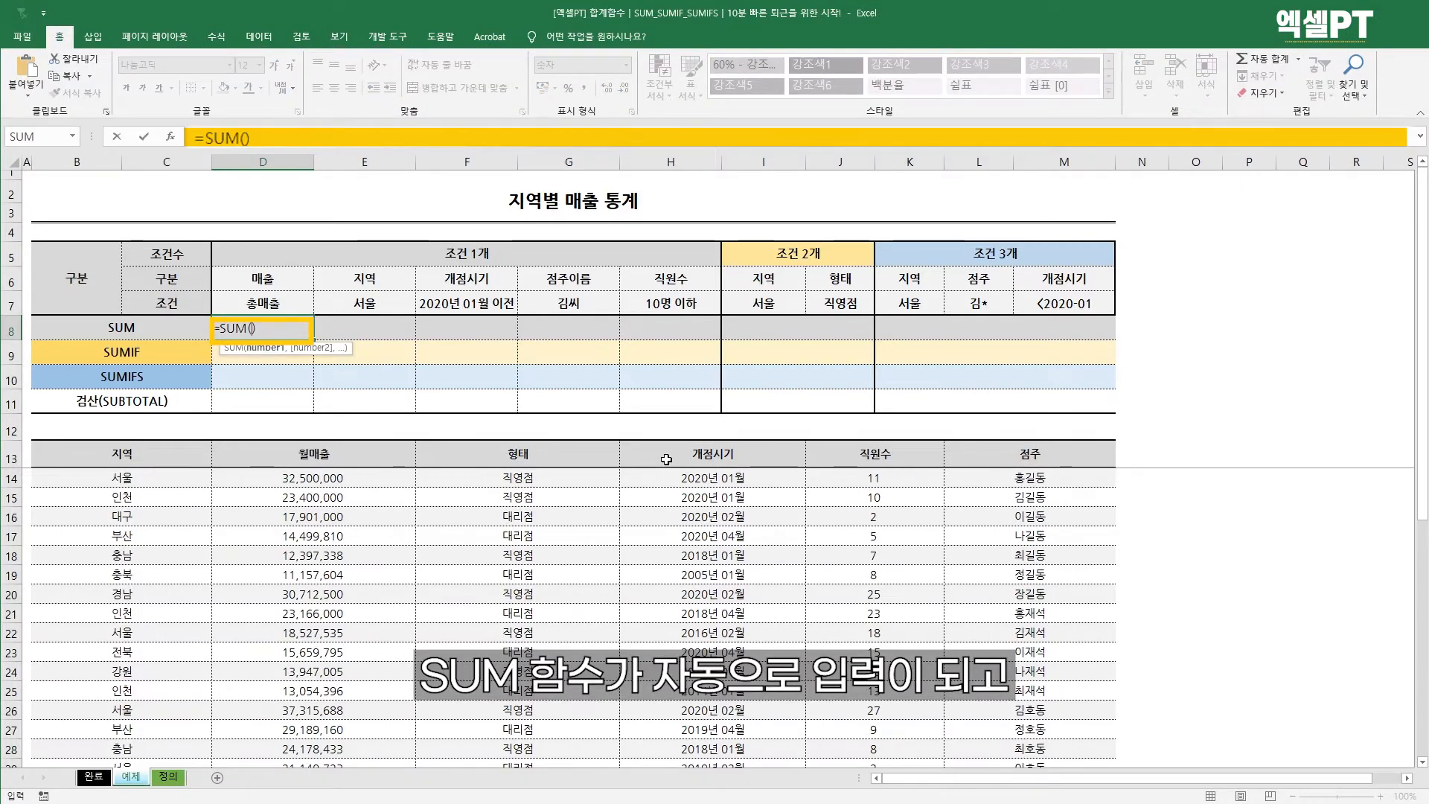
key(Down)
key(Down)
key(Down)
key(Down)
key(Down)
key(Down)
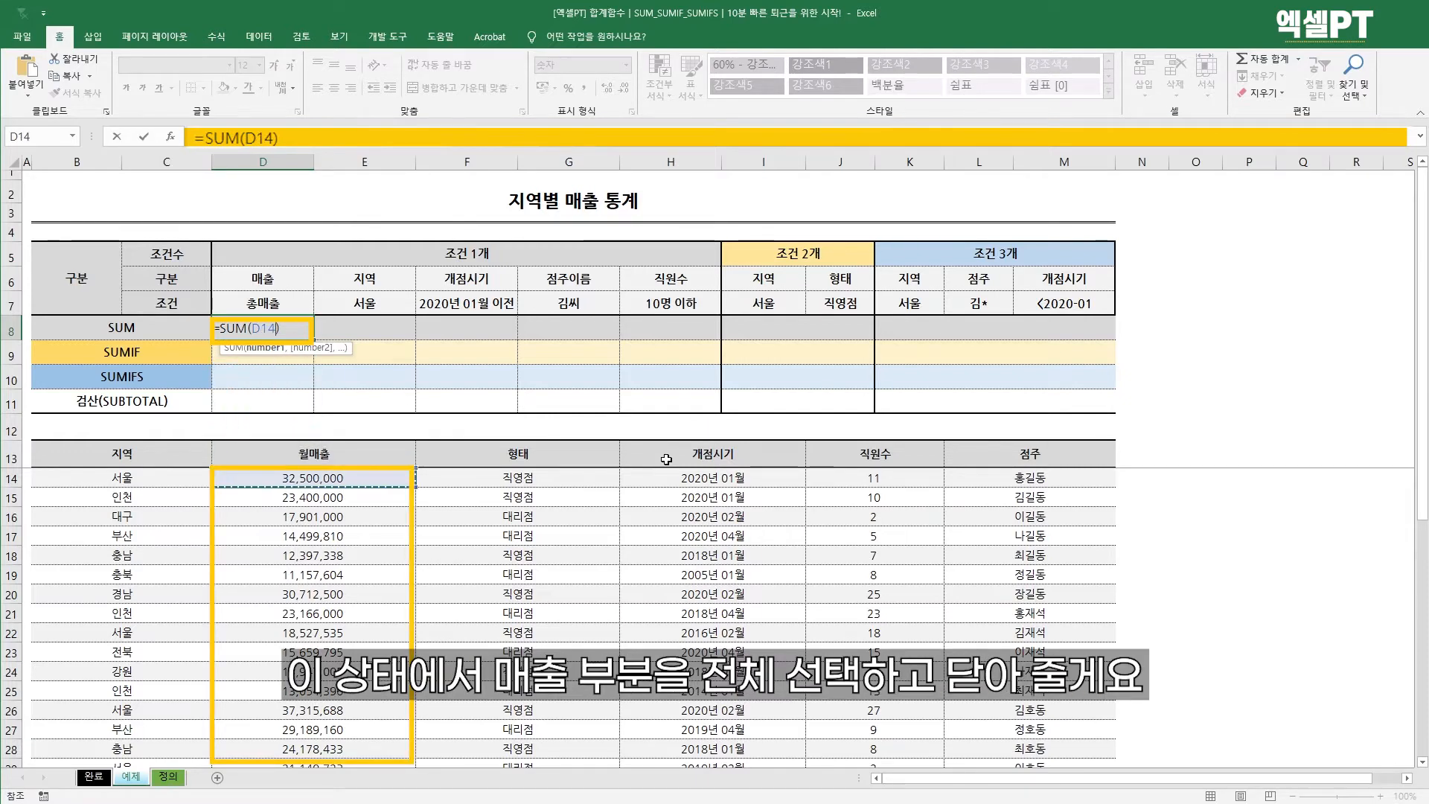
key(ctrl+shift+Down)
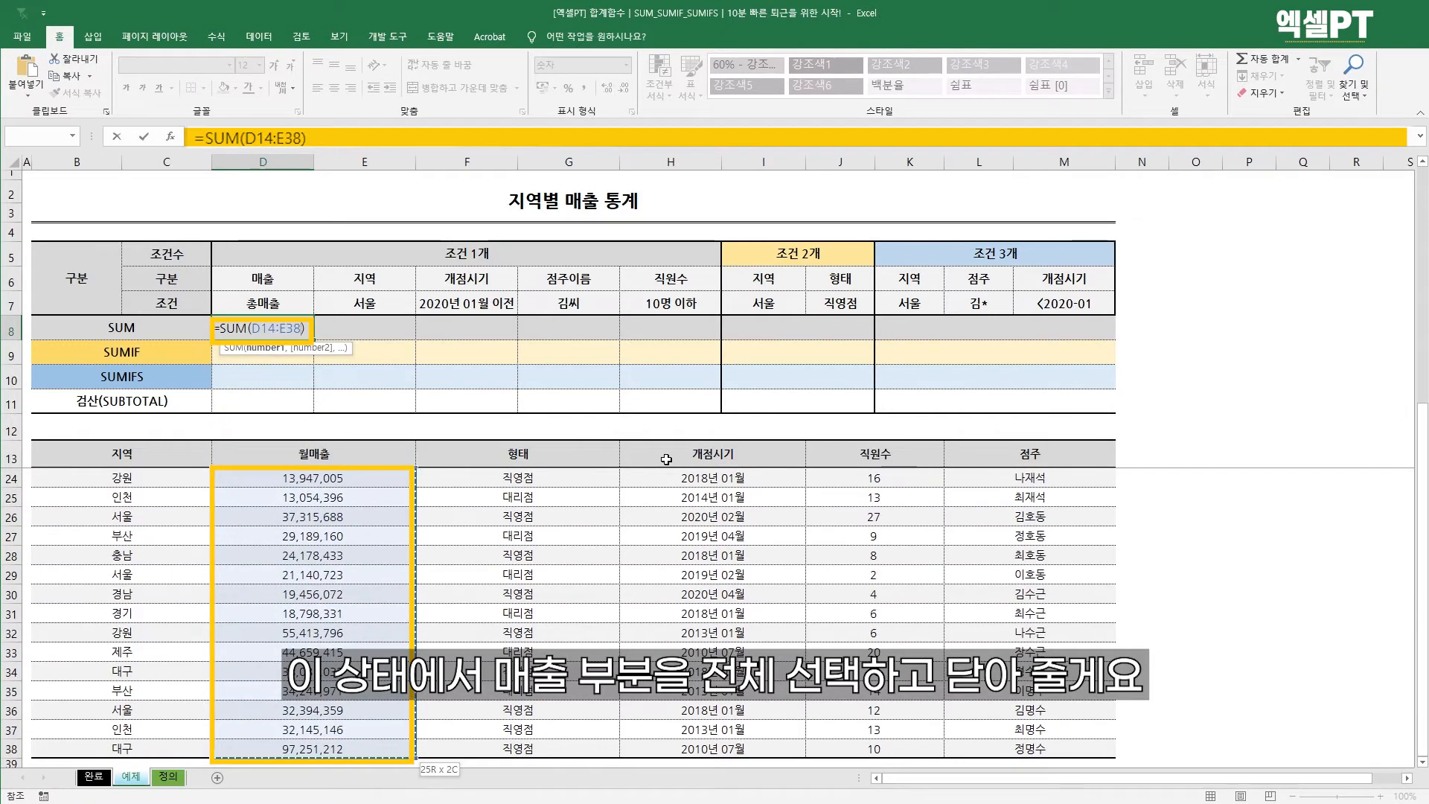
key(Return)
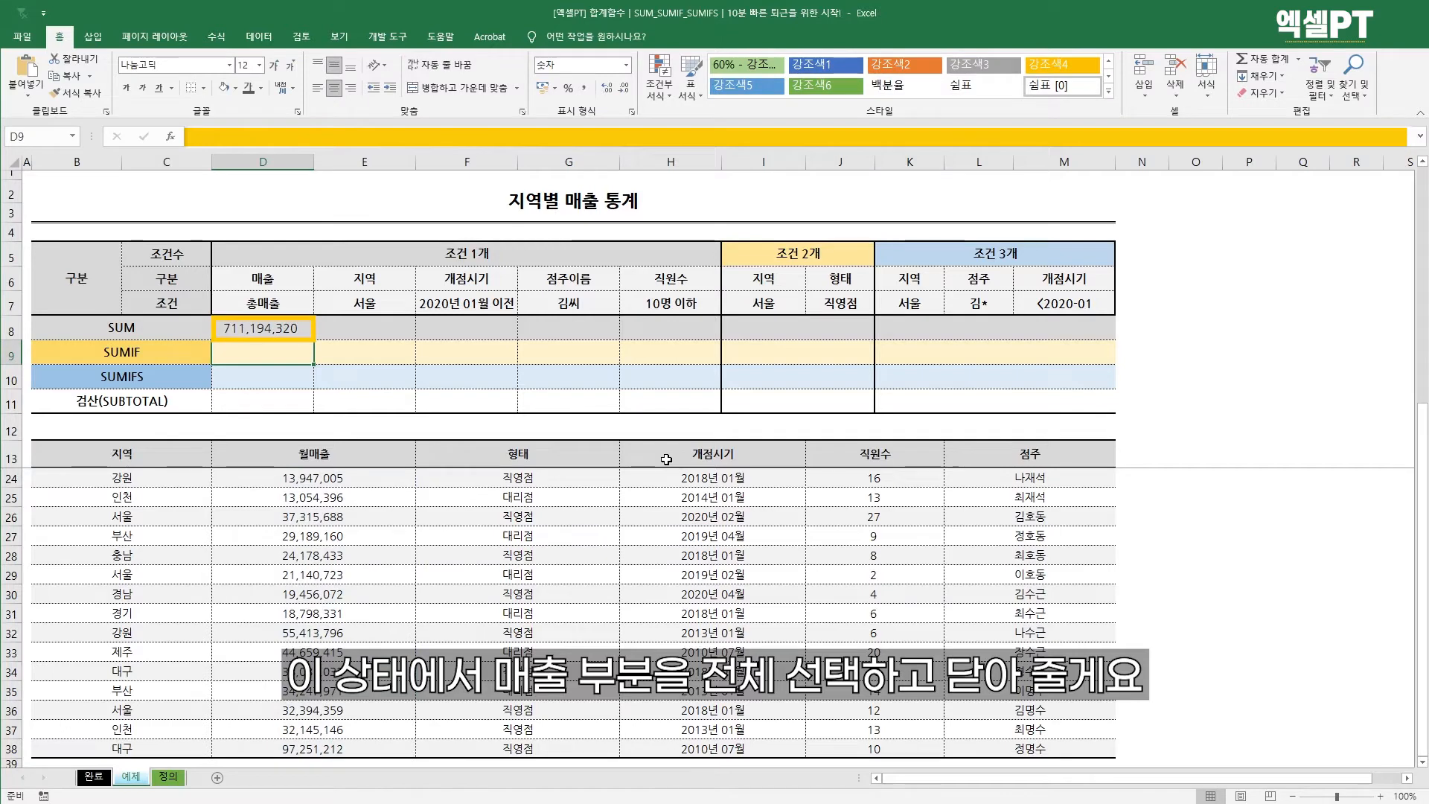
key(Up)
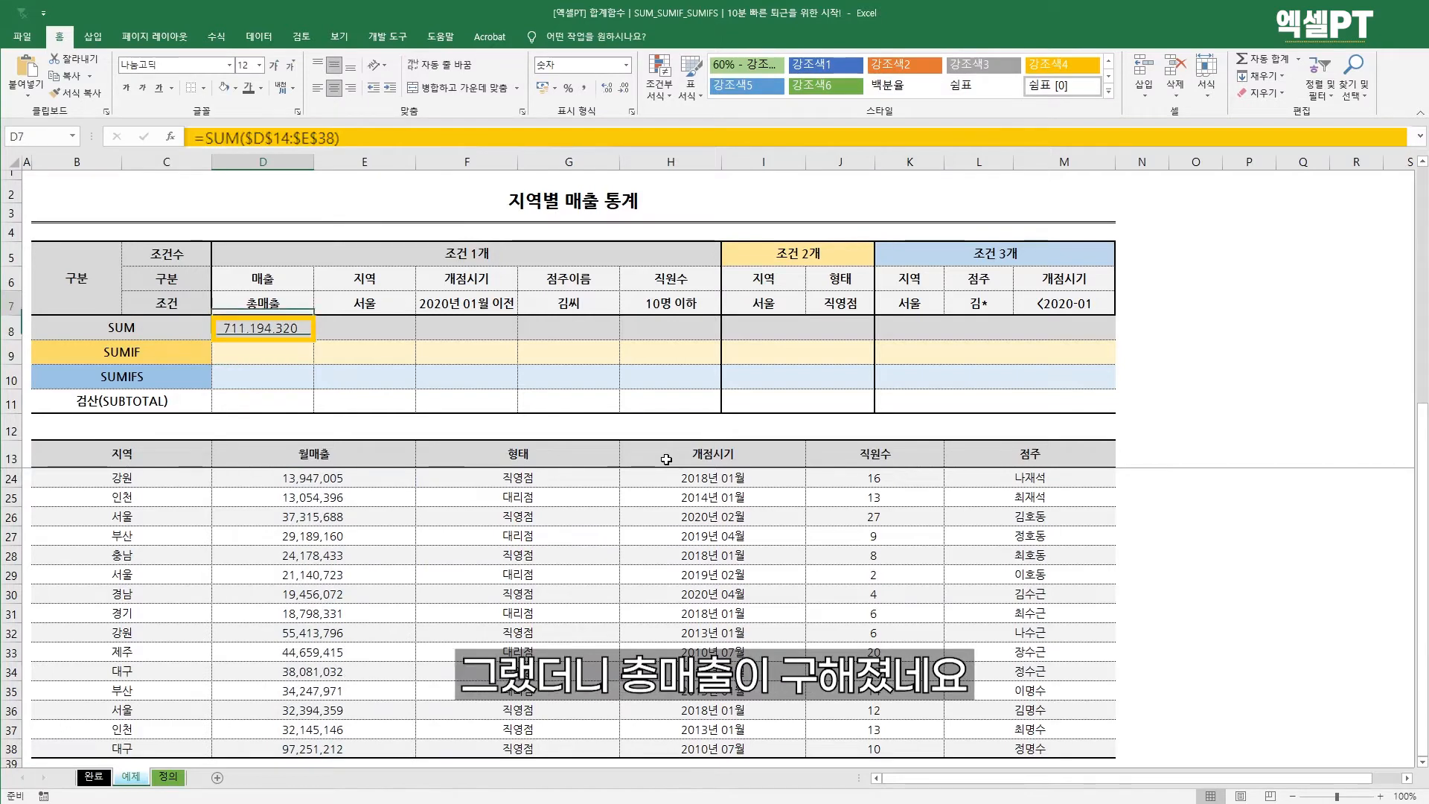
key(Down)
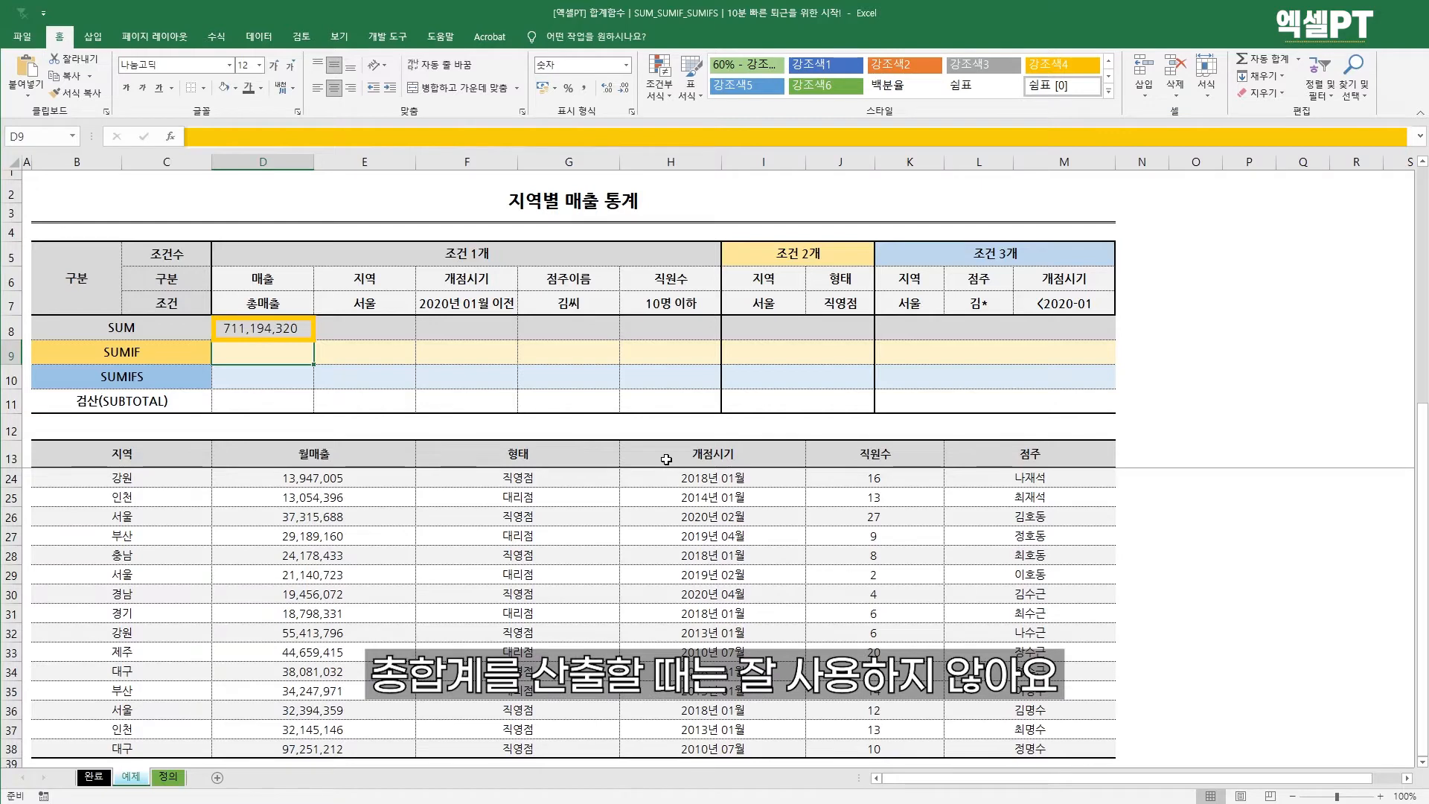
- Start a SUM formula in E8 for the 서울 region, with the first 서울 sales cell, D14, as its first argument
key(Up)
key(Right)
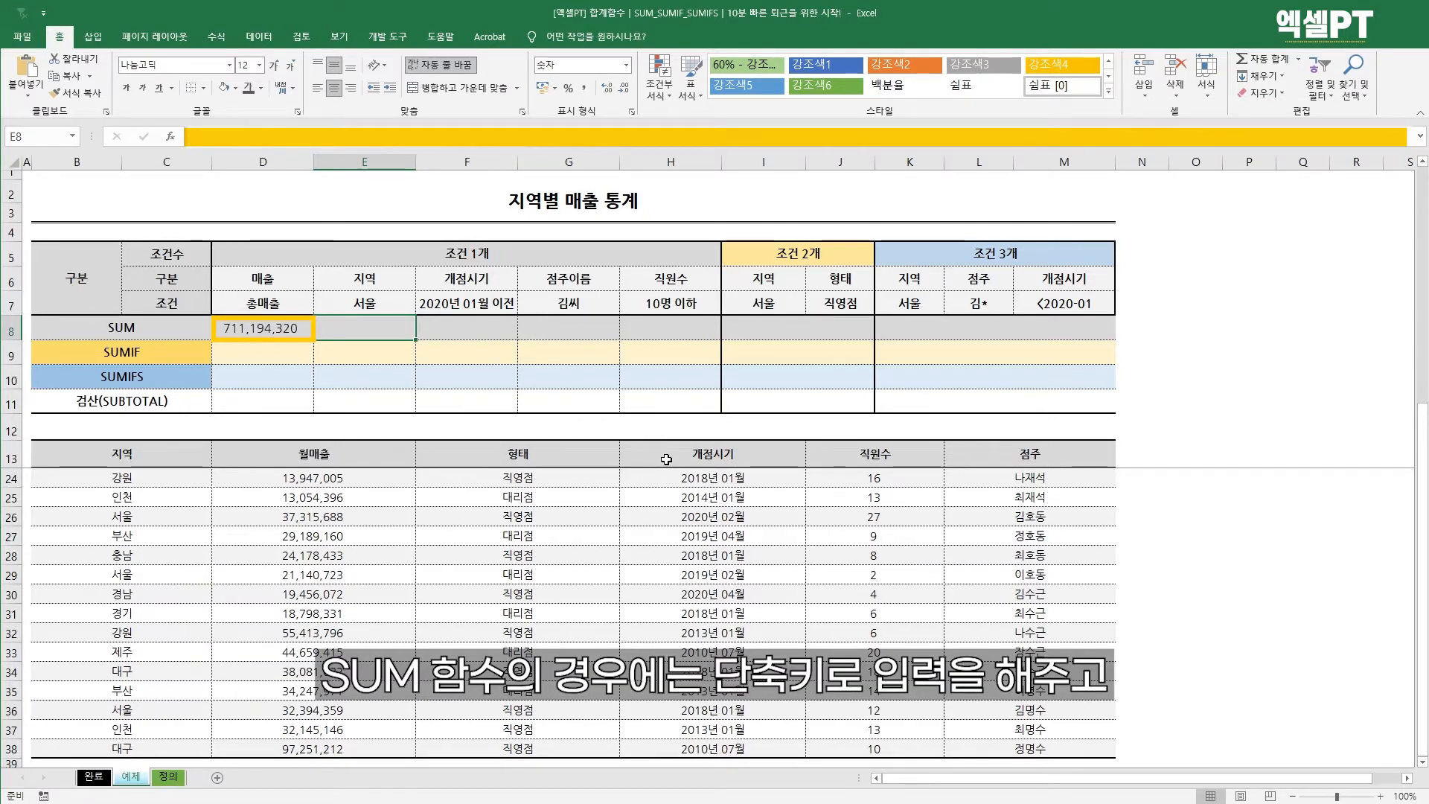
key(alt+equal)
key(Down)
key(Down)
key(Down)
key(Down)
key(Down)
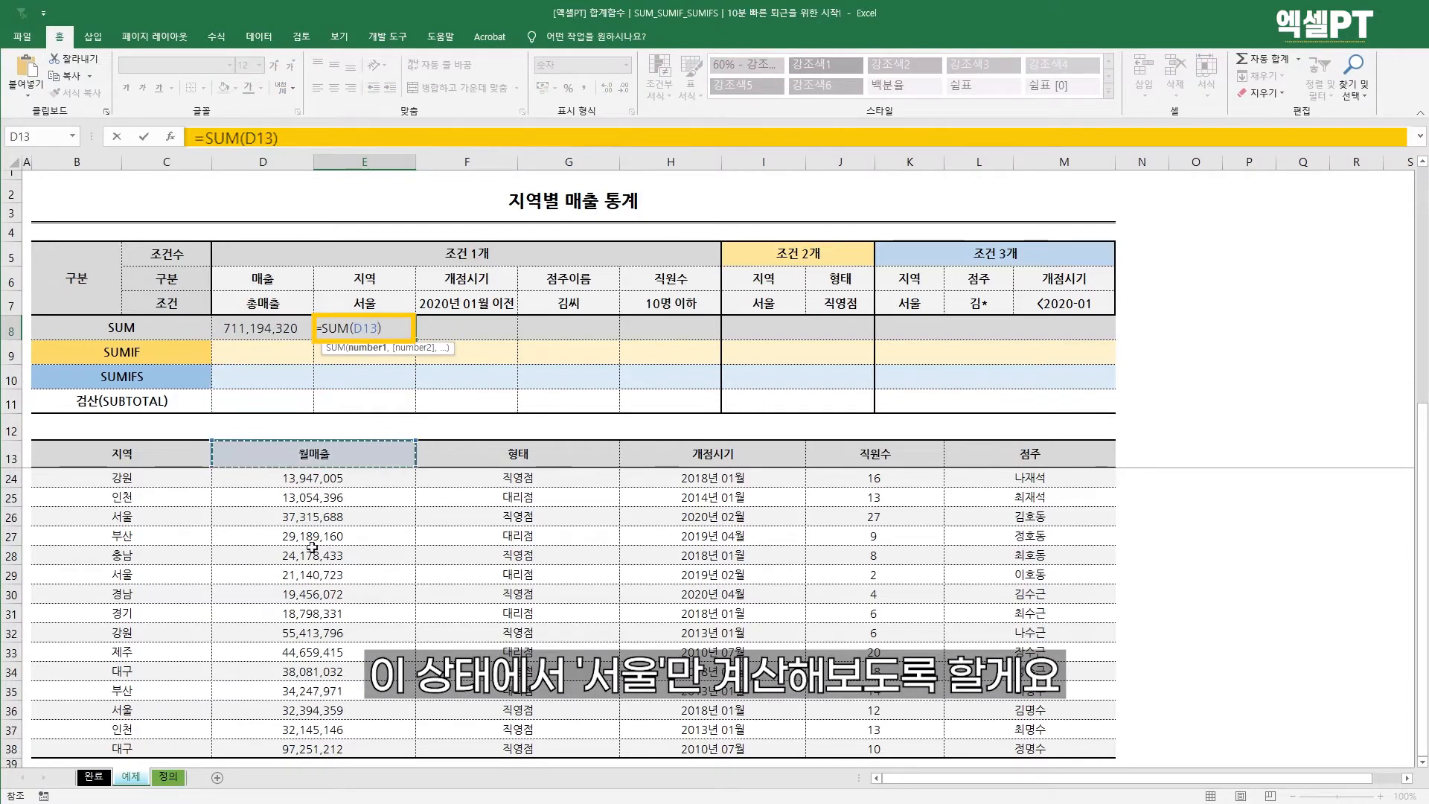
scroll(323, 519, up, 4)
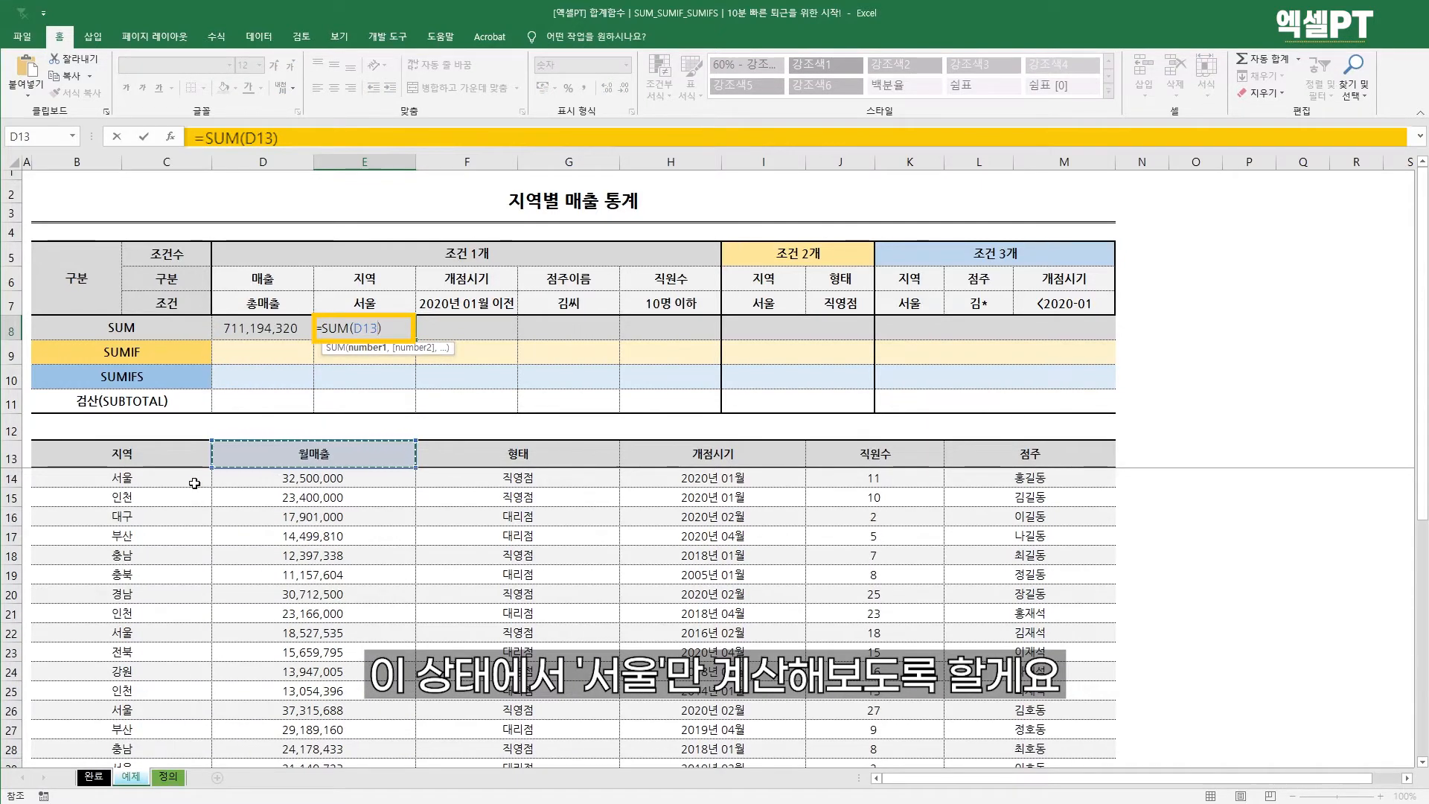
click(330, 478)
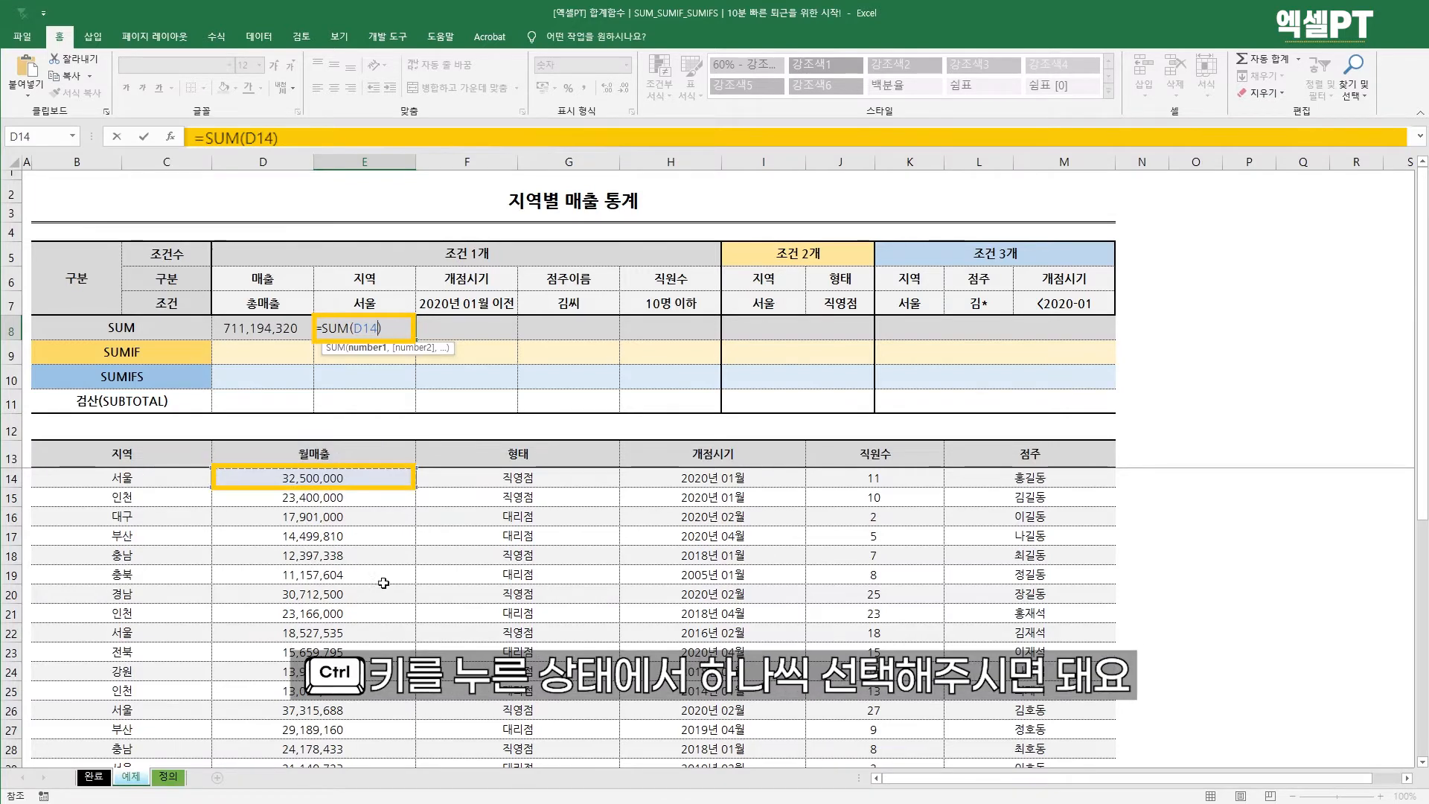
- Add the remaining 서울 sales cells D22, D26, D29 and D36 to the SUM formula and complete it
ctrl+click(357, 635)
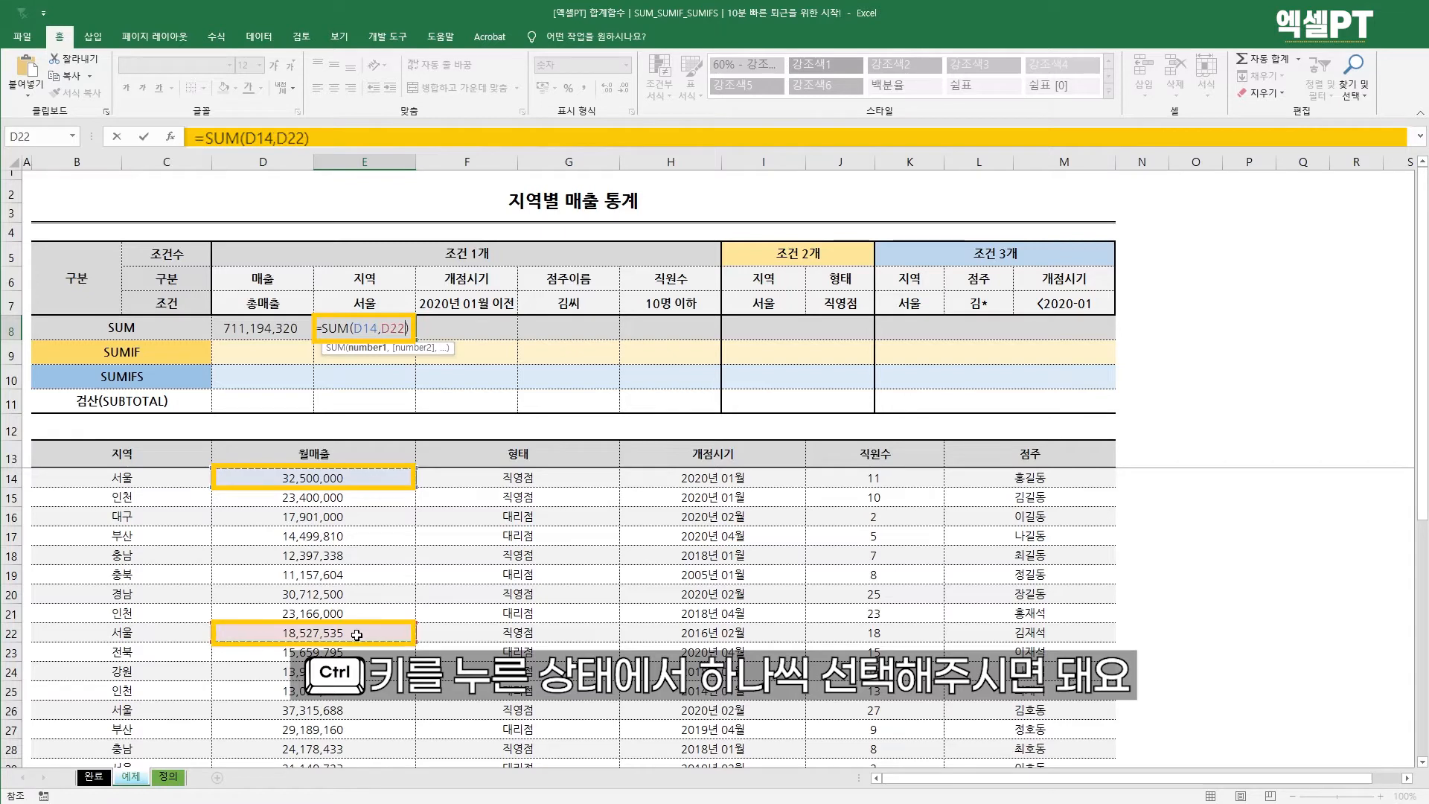
scroll(357, 635, down, 2)
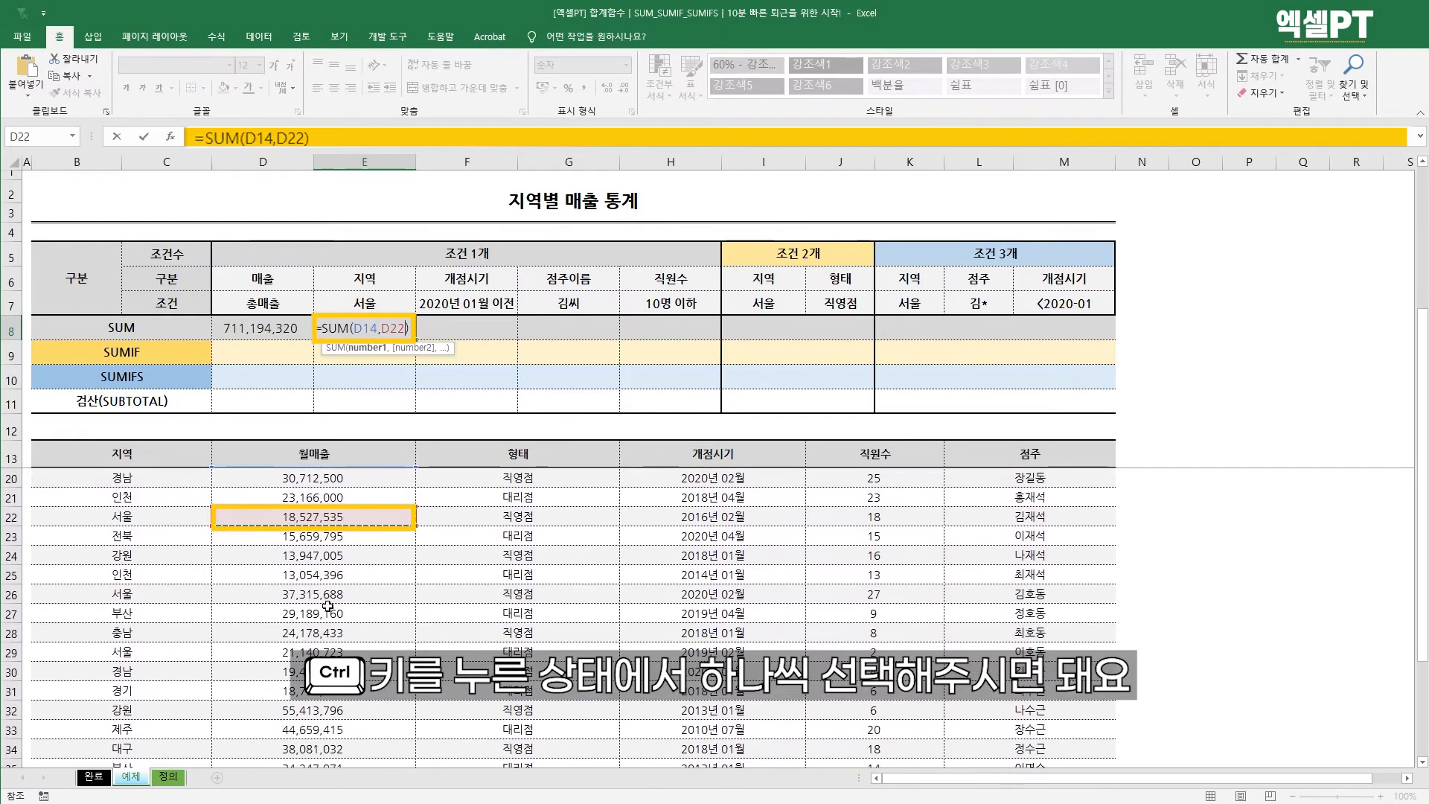
ctrl+click(327, 599)
ctrl+click(315, 652)
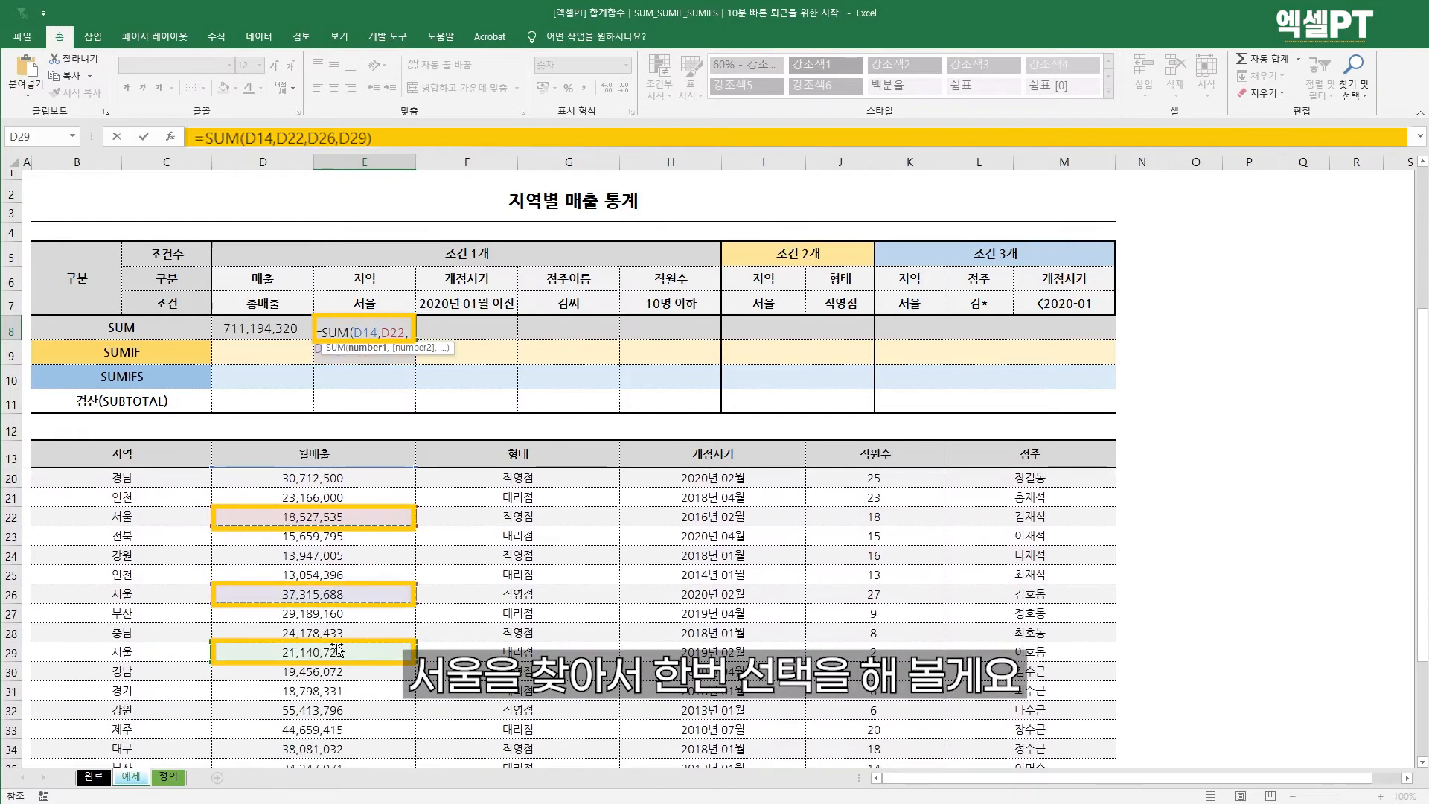
scroll(320, 654, down, 2)
ctrl+click(323, 664)
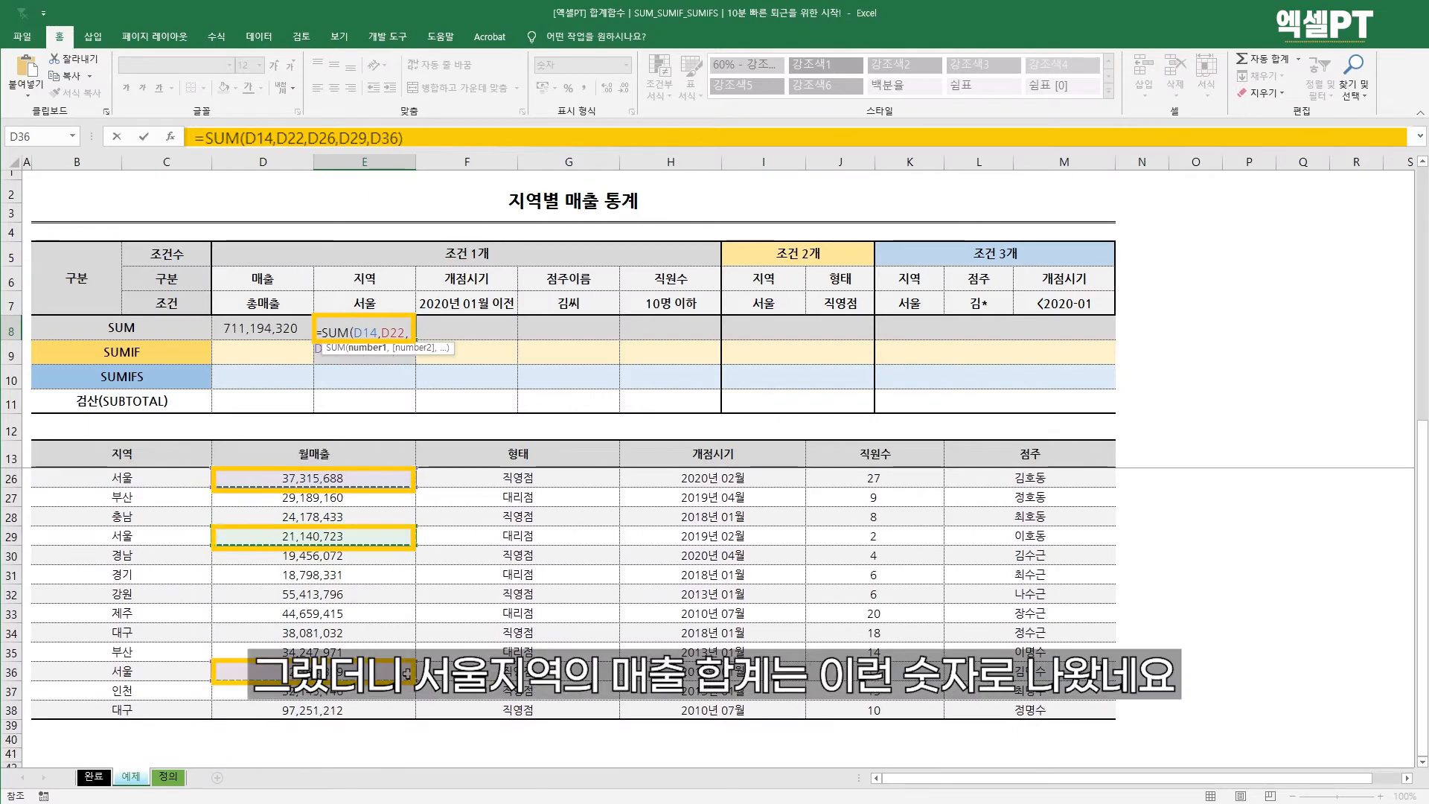
key(Return)
click(369, 329)
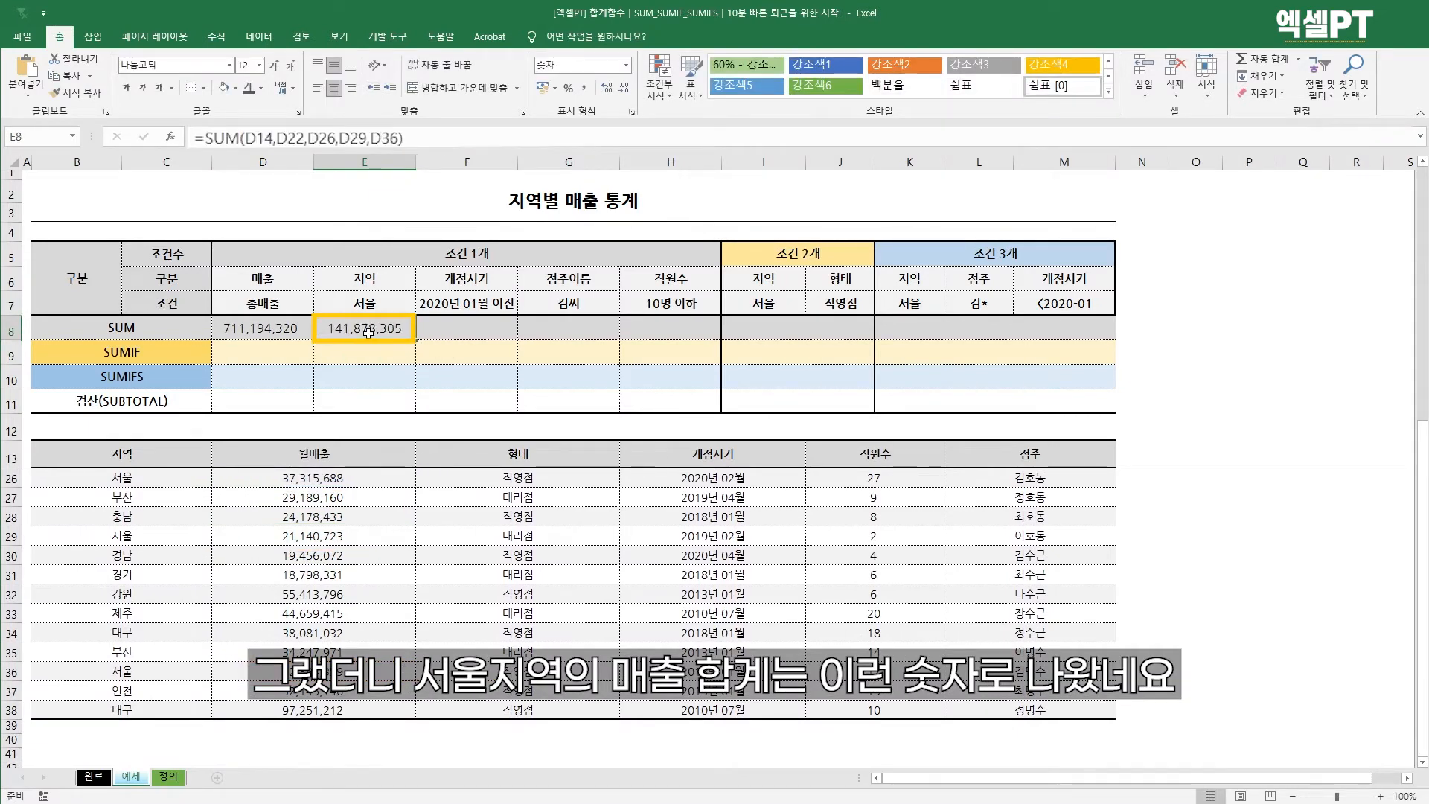
- Start a SUMIF formula in E9 with the region column as the absolute criteria range $B$14:$C$38
scroll(342, 386, up, 4)
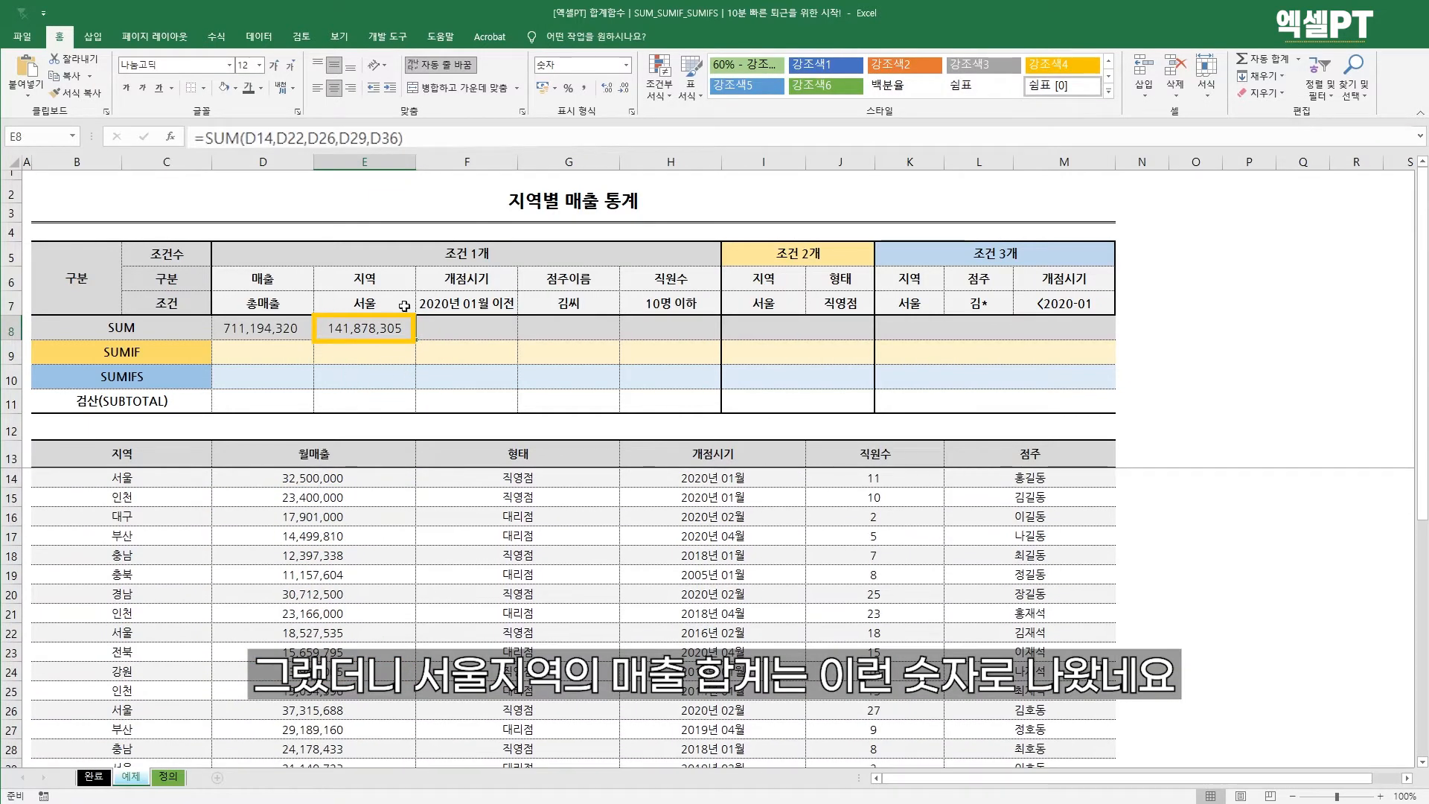
click(374, 353)
text(=)
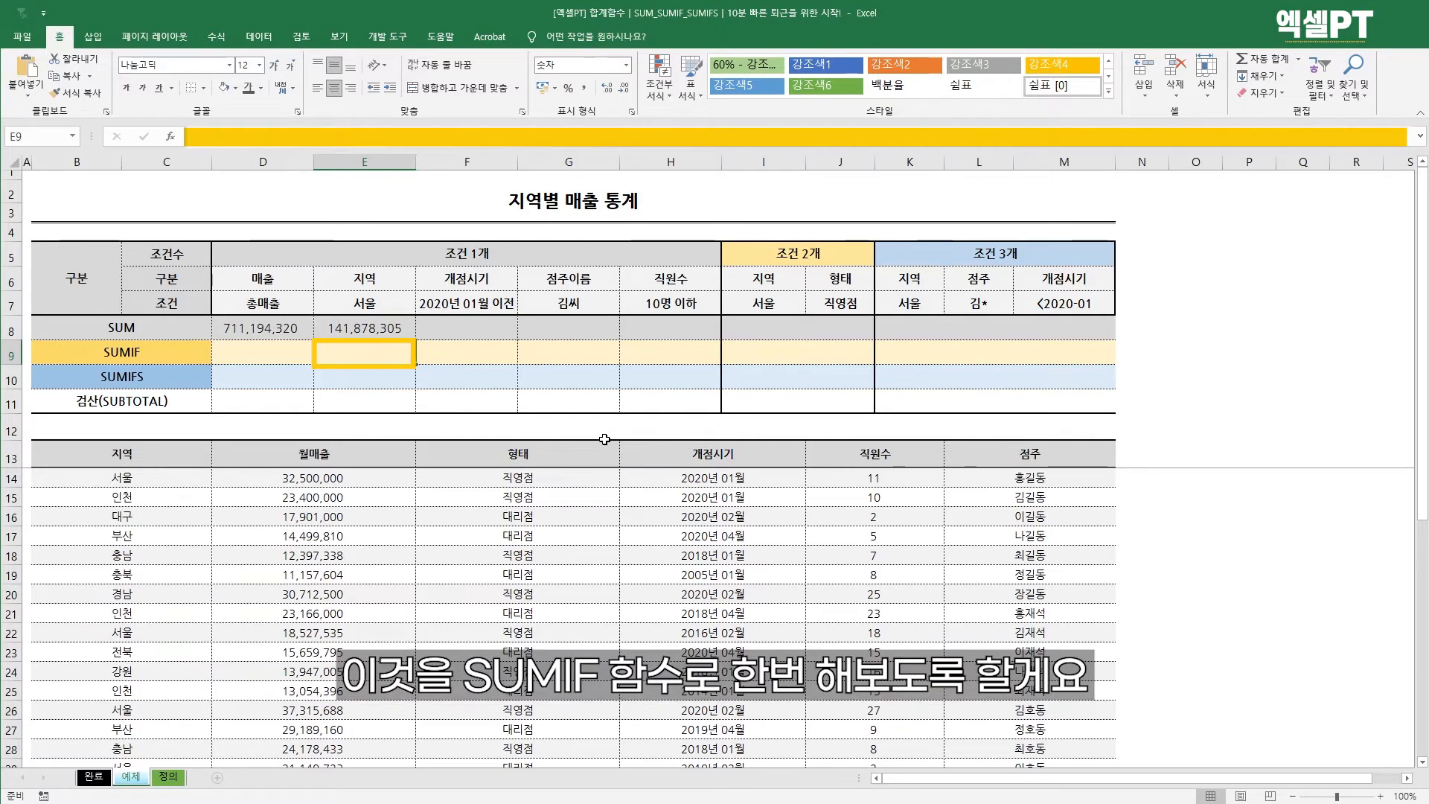
text(sumif)
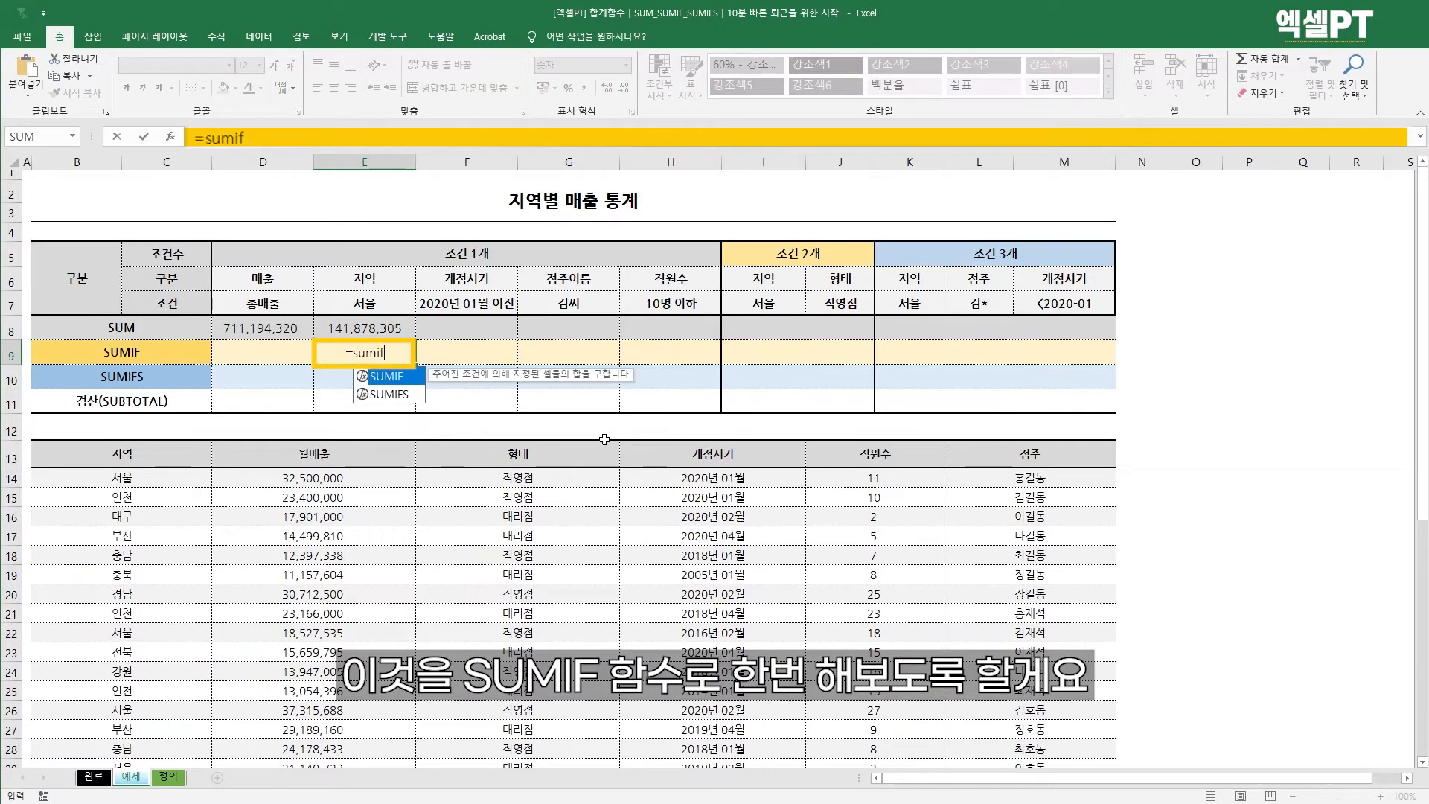
key(Tab)
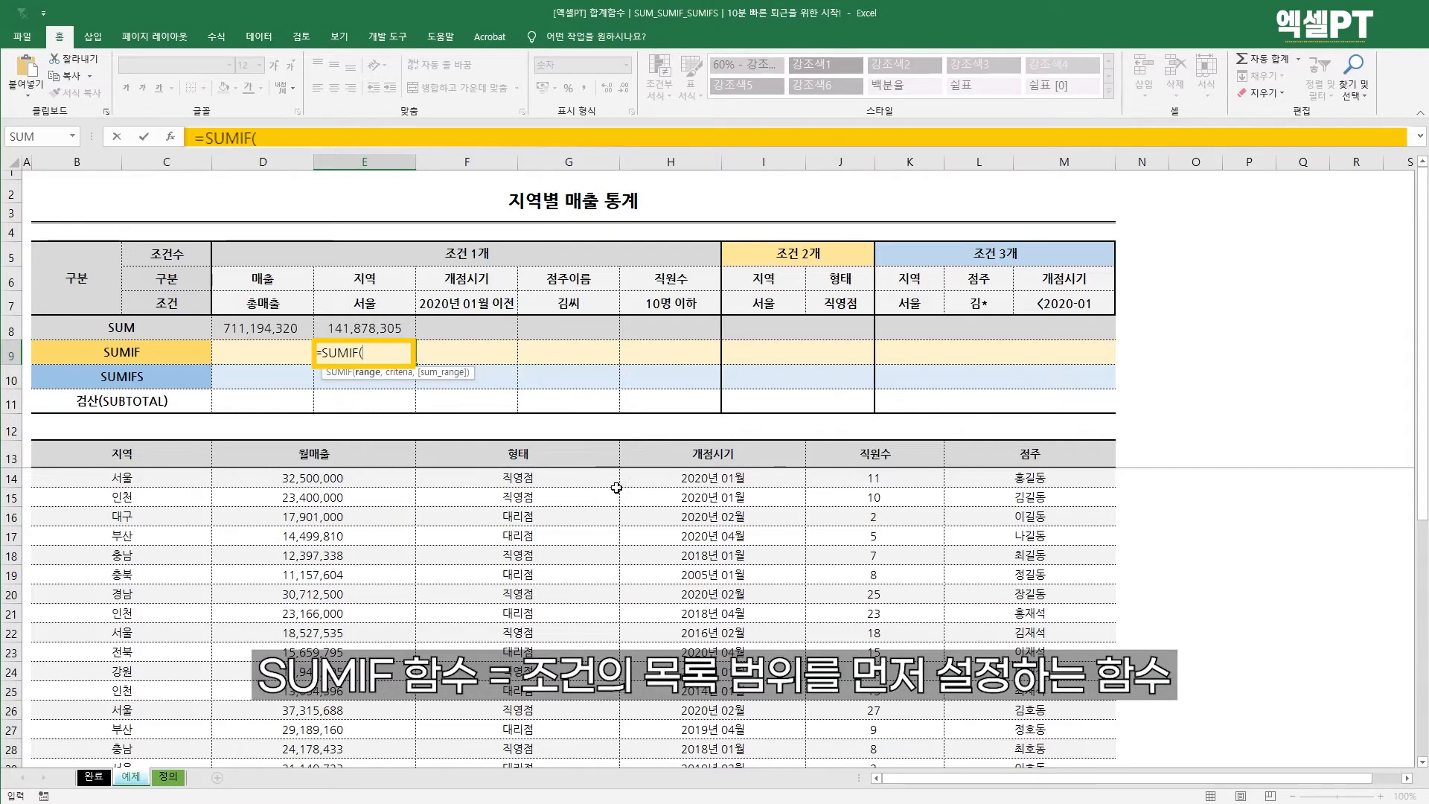
click(187, 478)
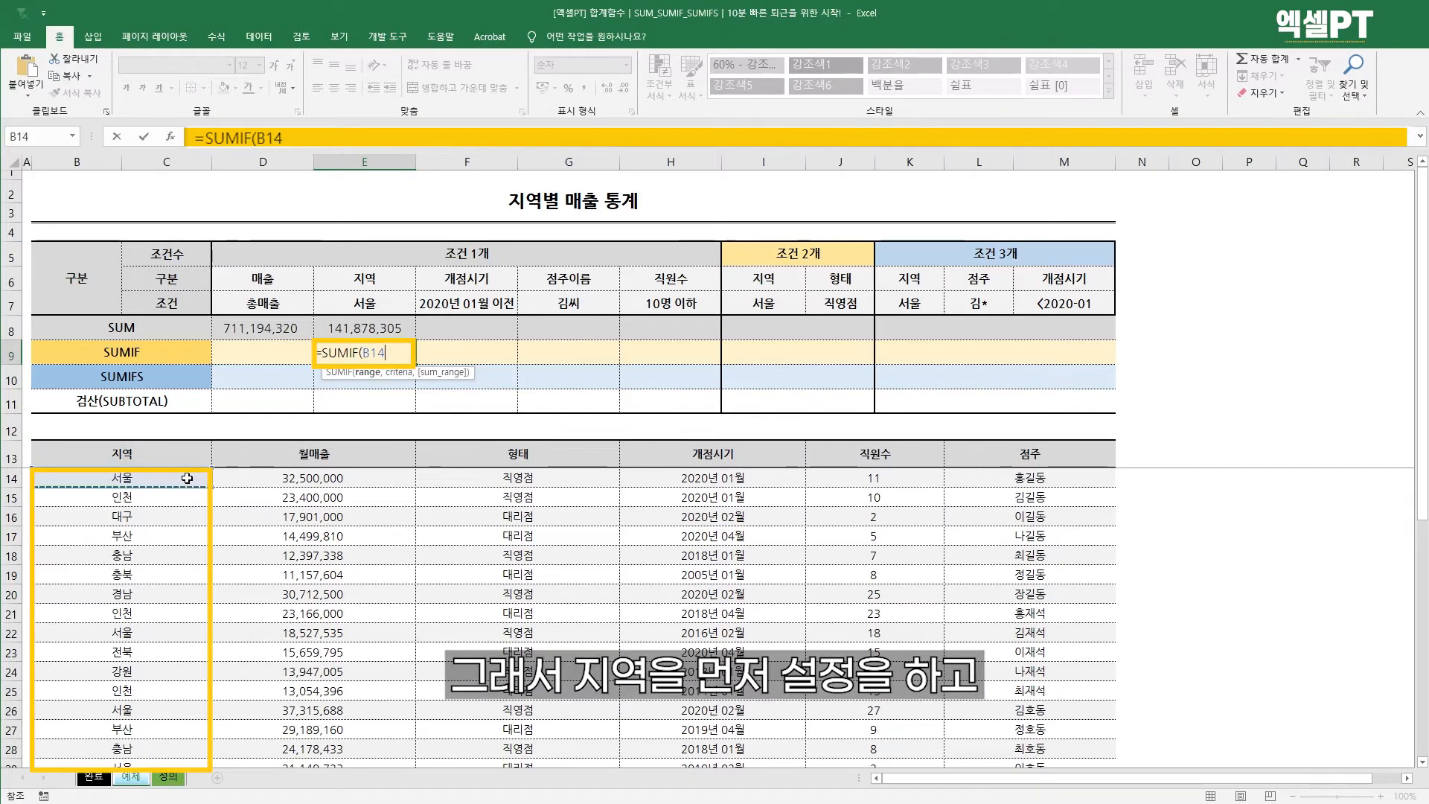
key(ctrl+shift+Down)
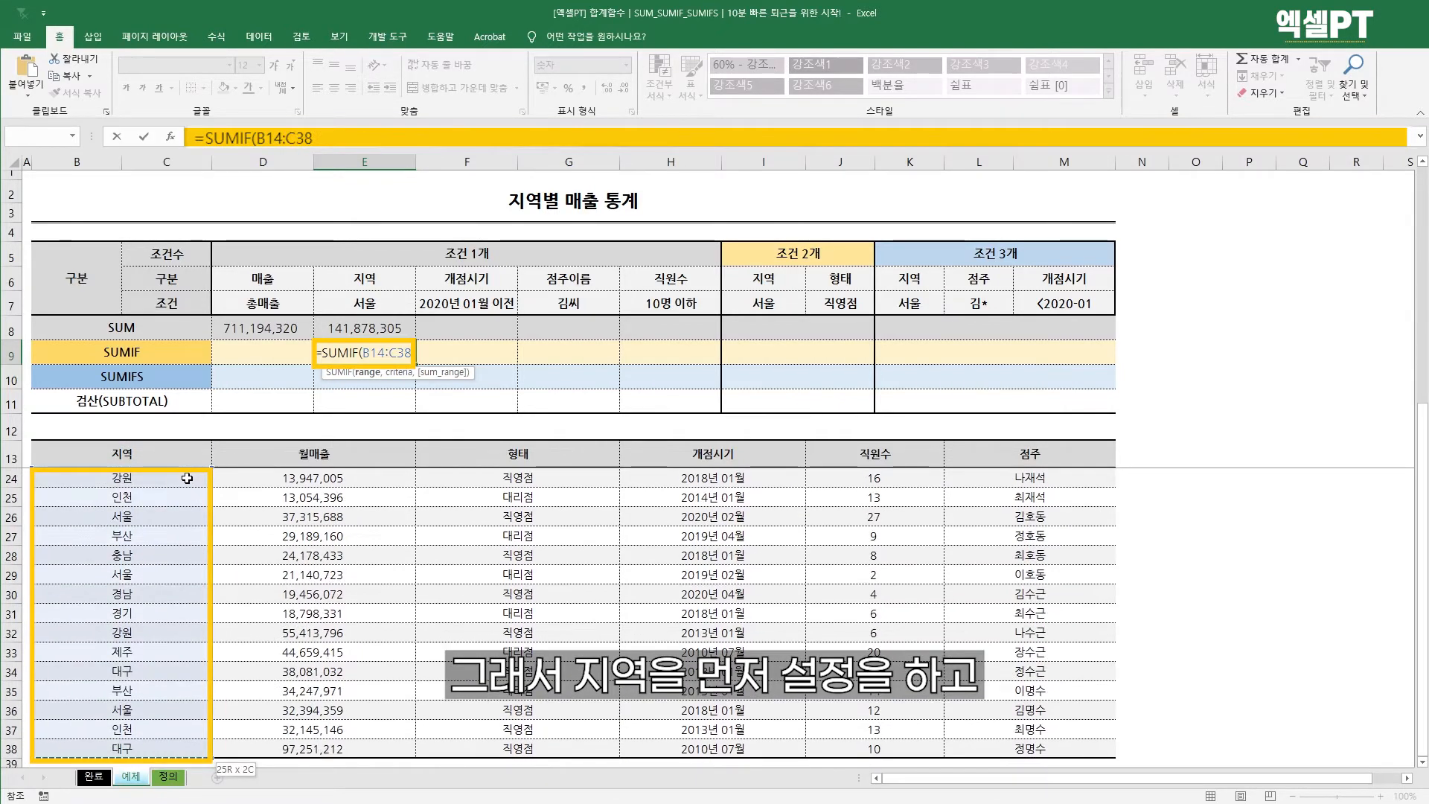
key(F4)
text(,)
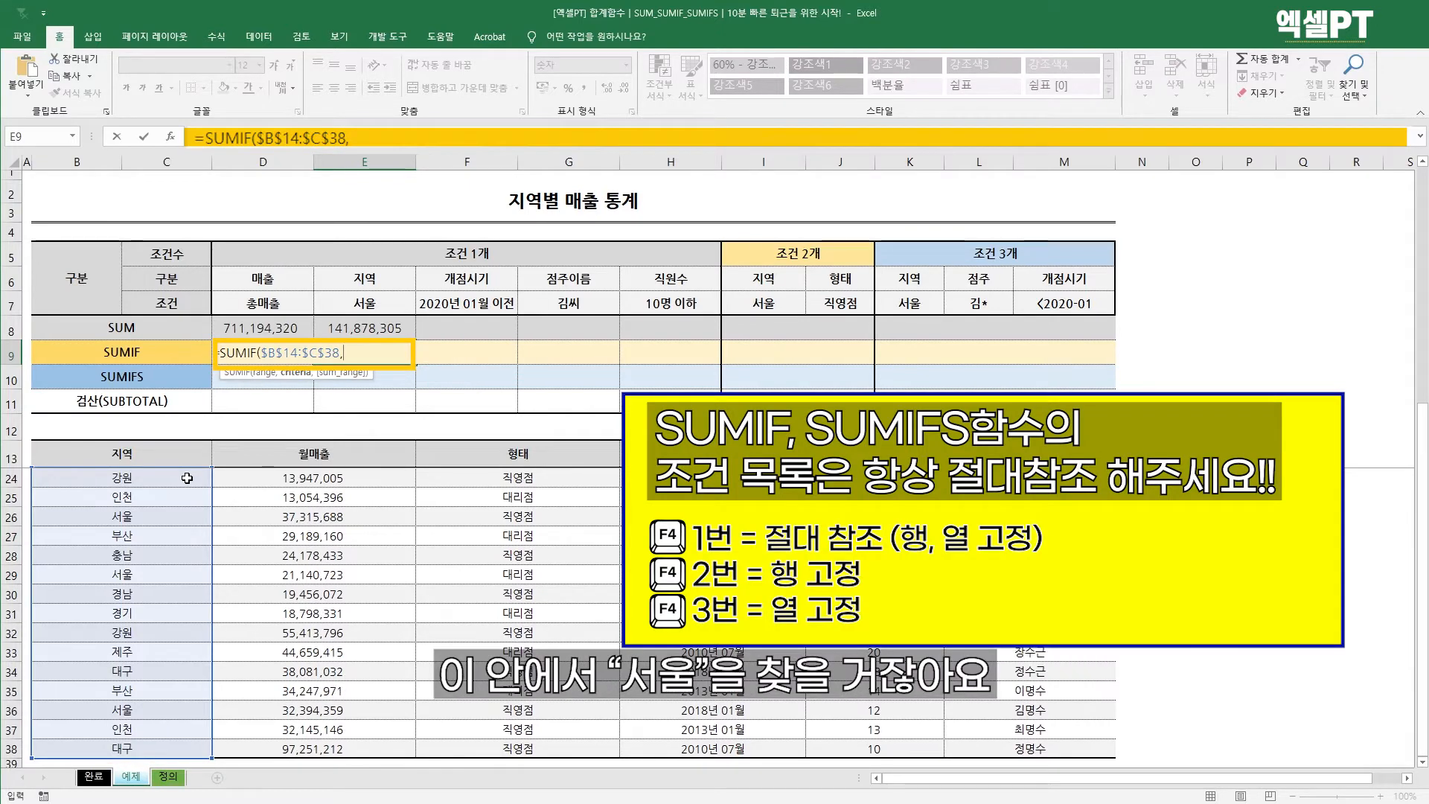
- Complete the SUMIF formula with the criterion "서울" and the monthly sales as the absolute sum range $D$14:$E$38
text(")
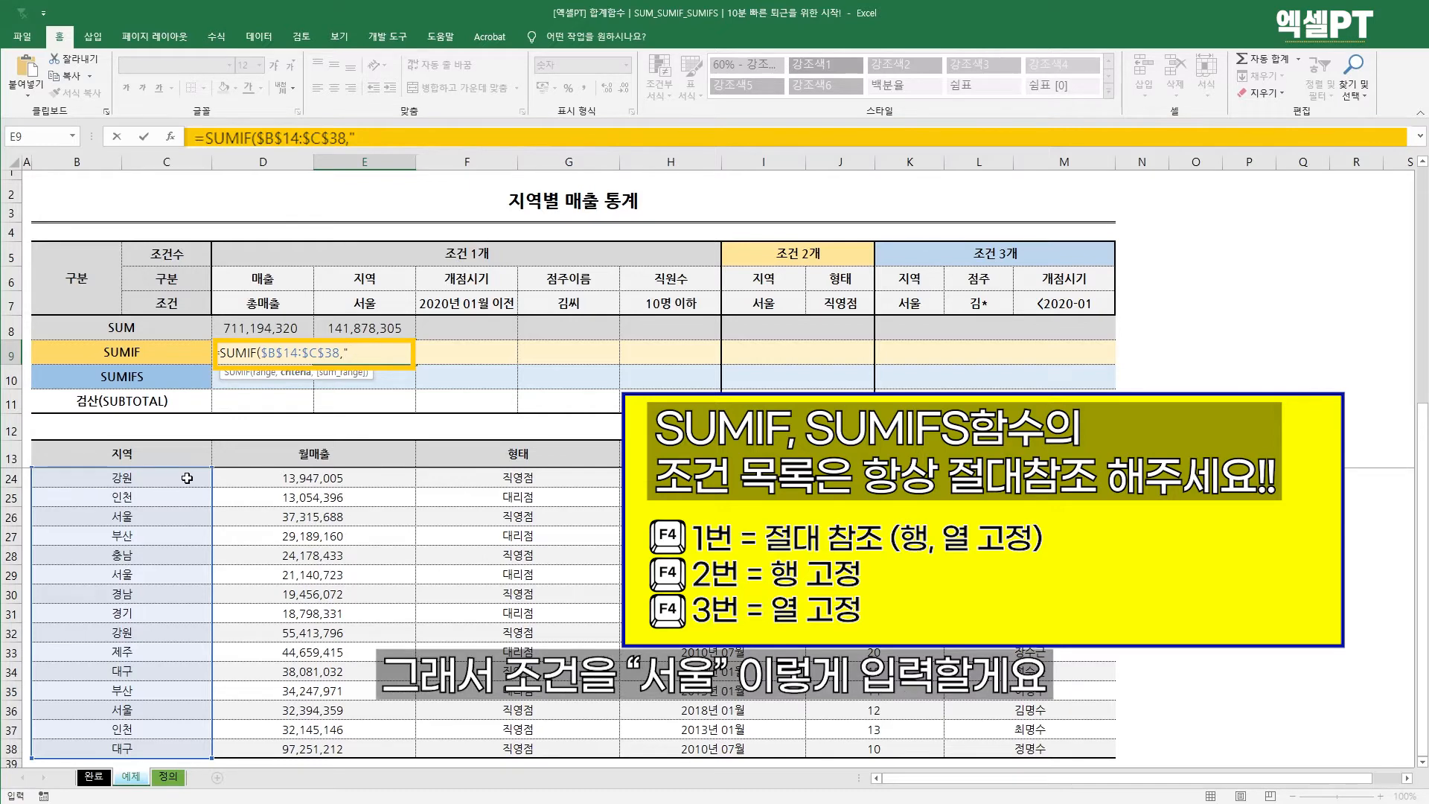
text(서울")
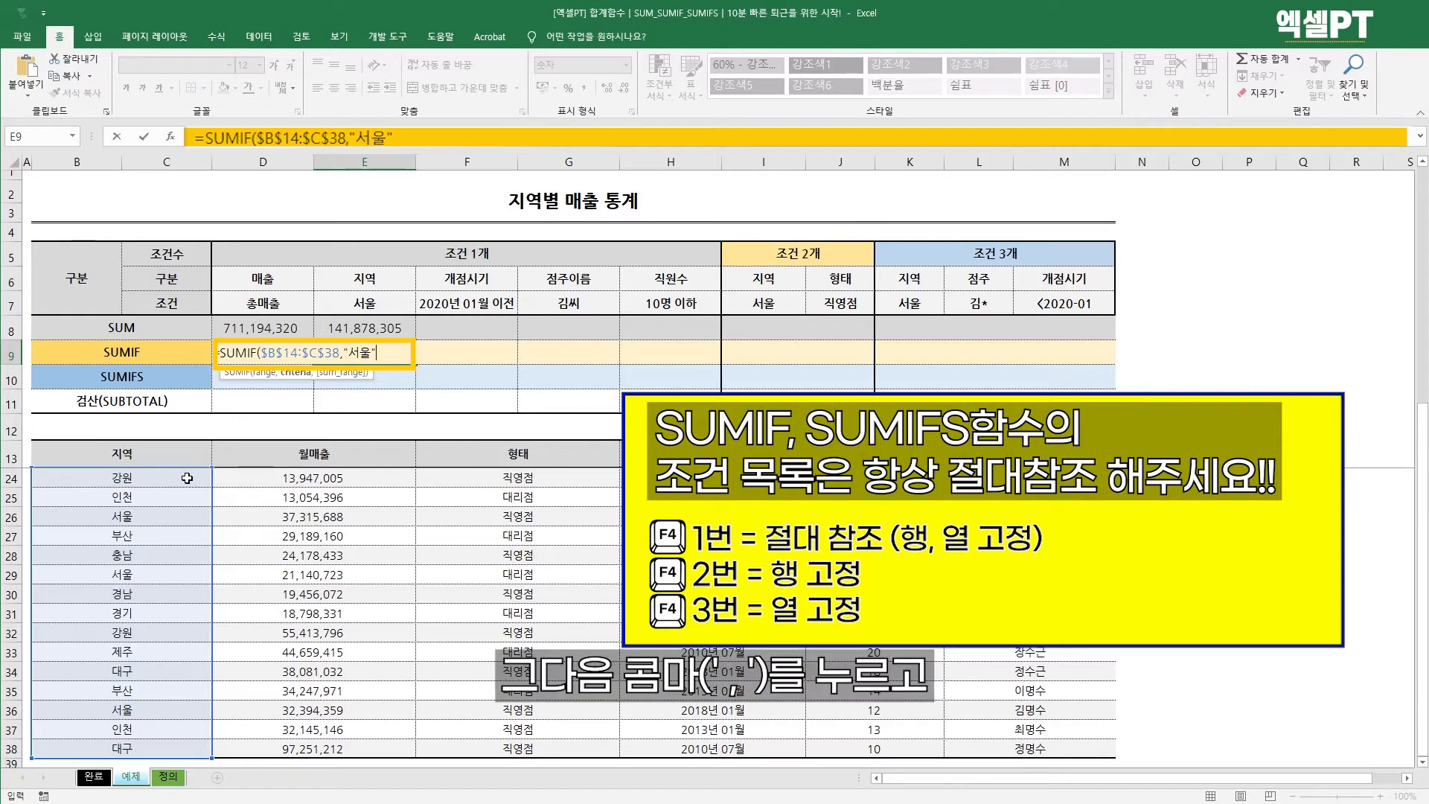
text(,)
key(Left)
key(Left)
key(Down)
key(Down)
key(Down)
key(Down)
key(Down)
key(Right)
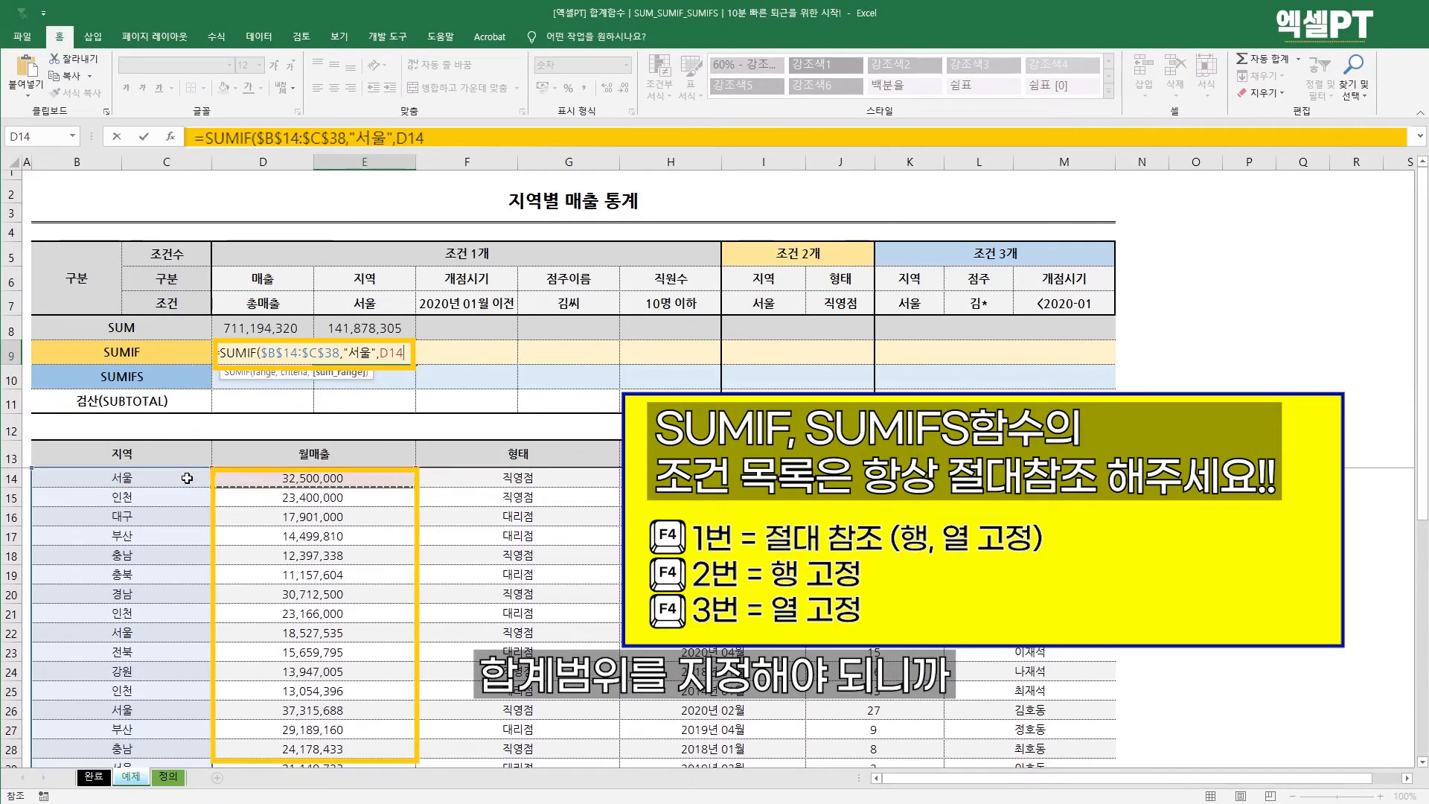
key(ctrl+shift+Down)
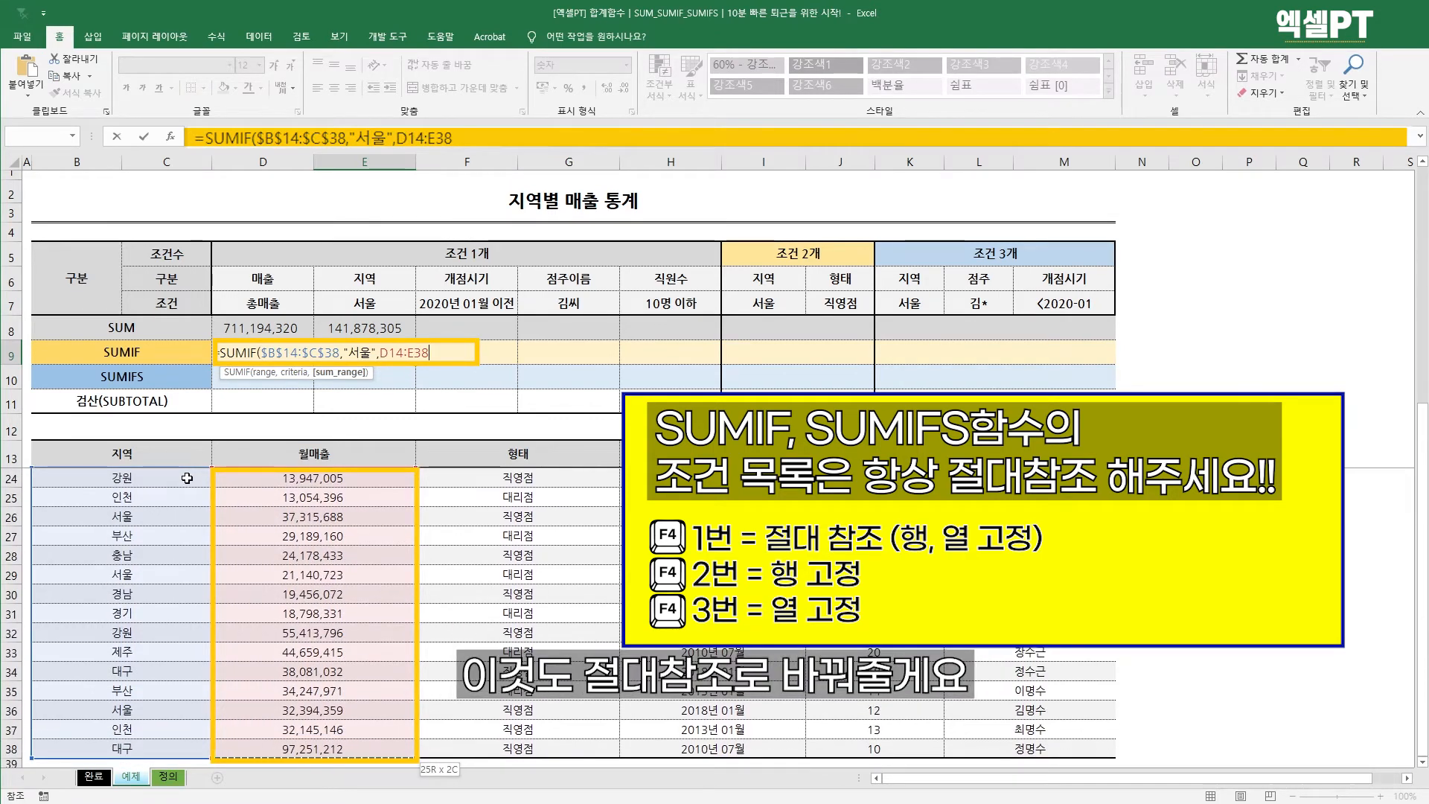
key(F4)
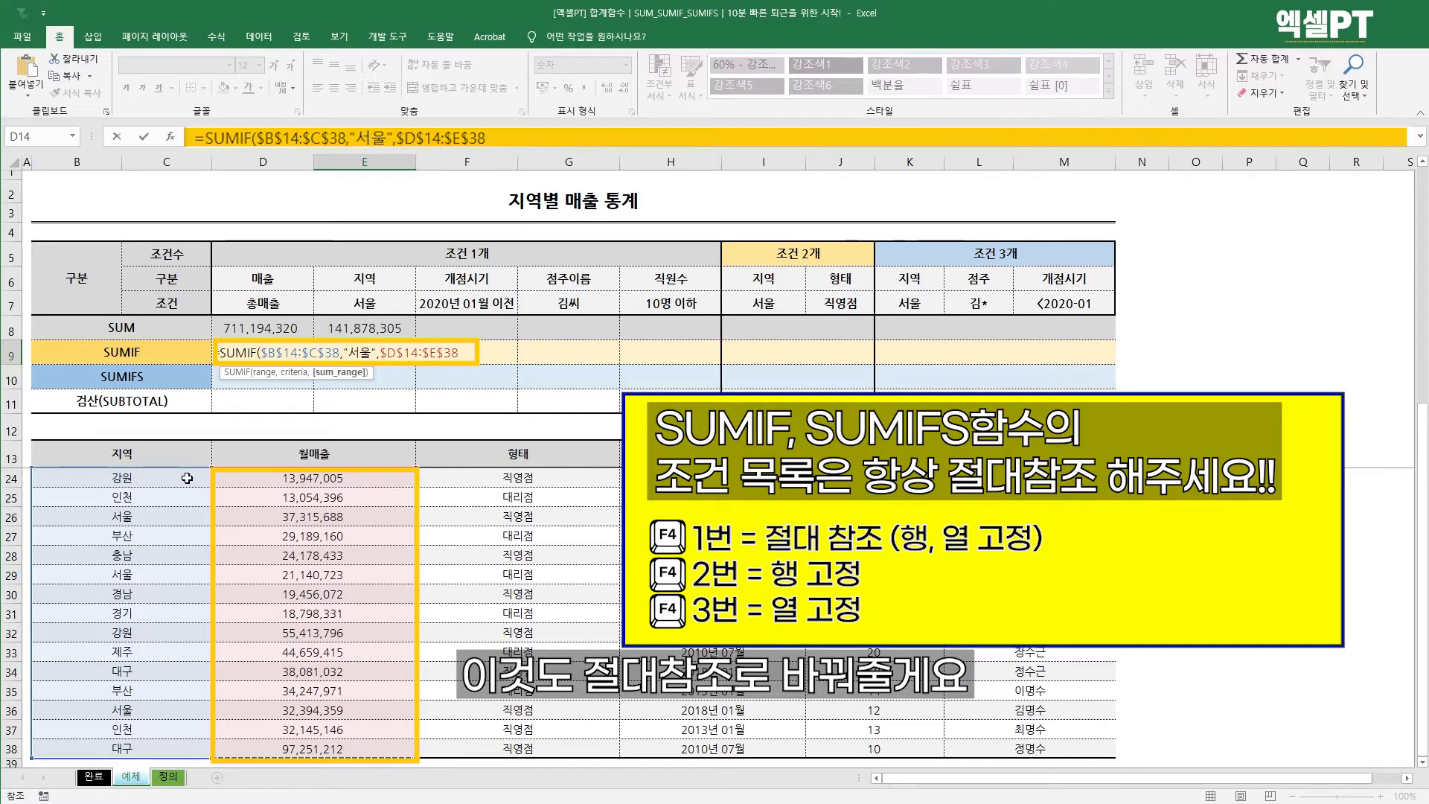
key(Return)
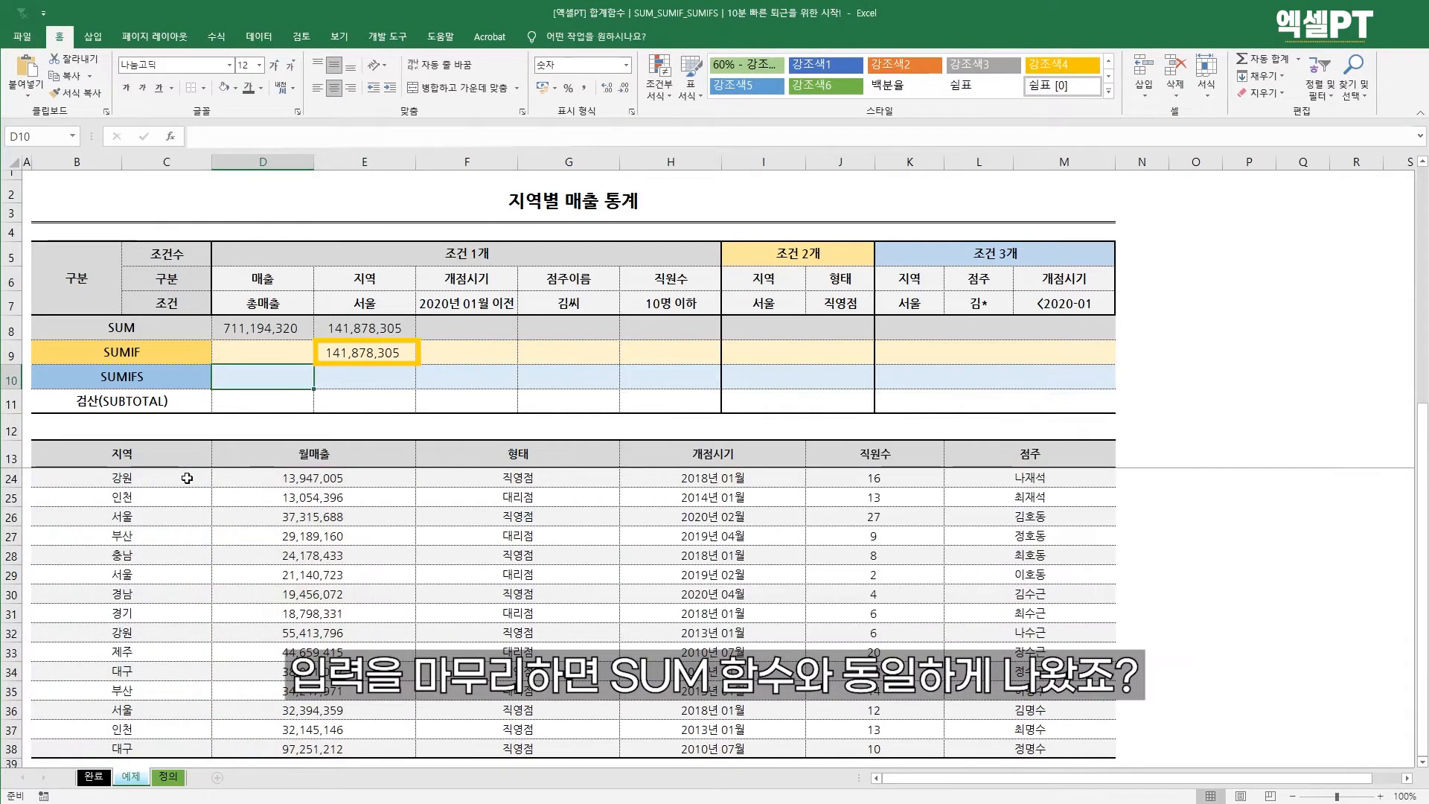
- Start a SUMIFS formula in E10 for the 서울 region
key(Right)
key(Up)
key(Up)
key(Down)
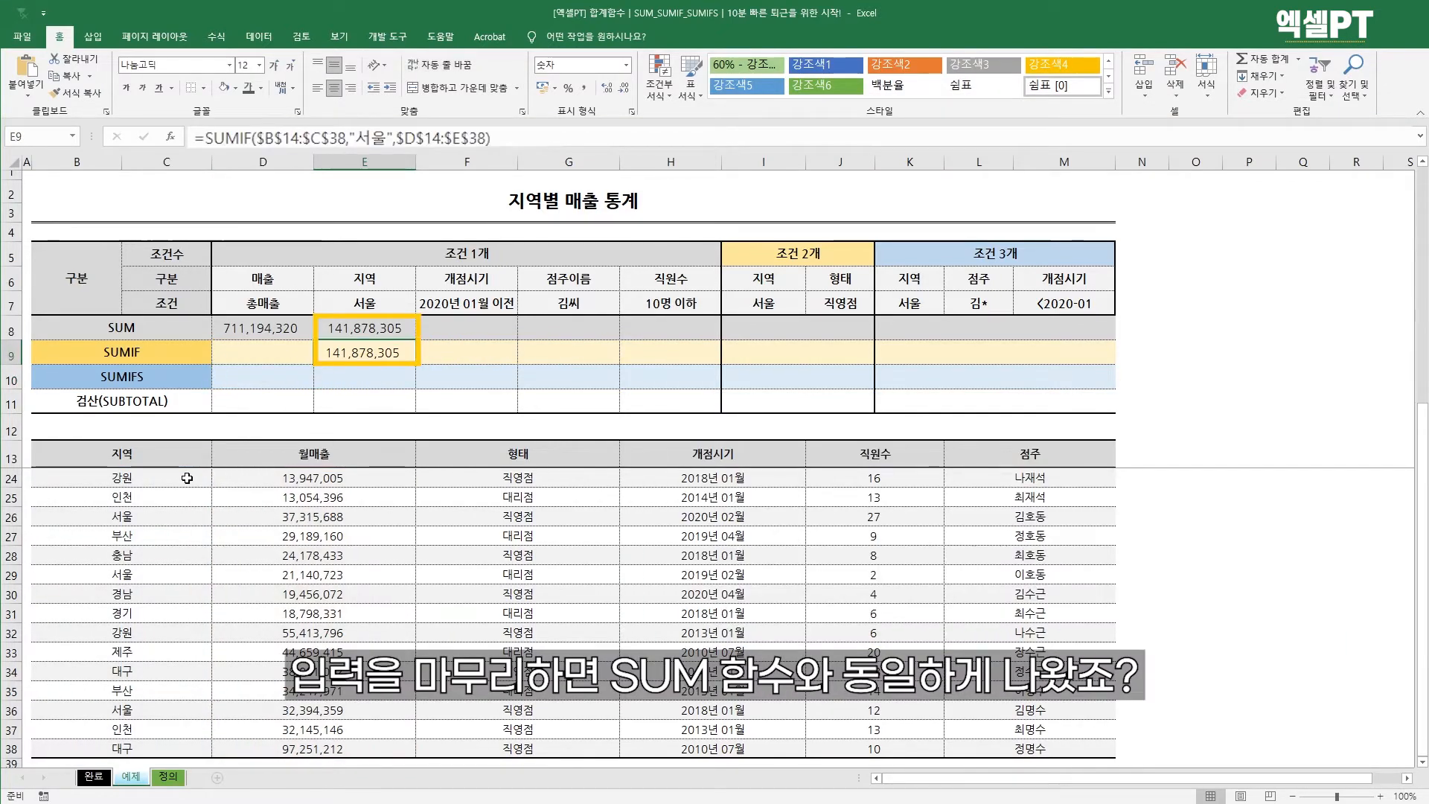
key(Up)
key(Down)
key(Down)
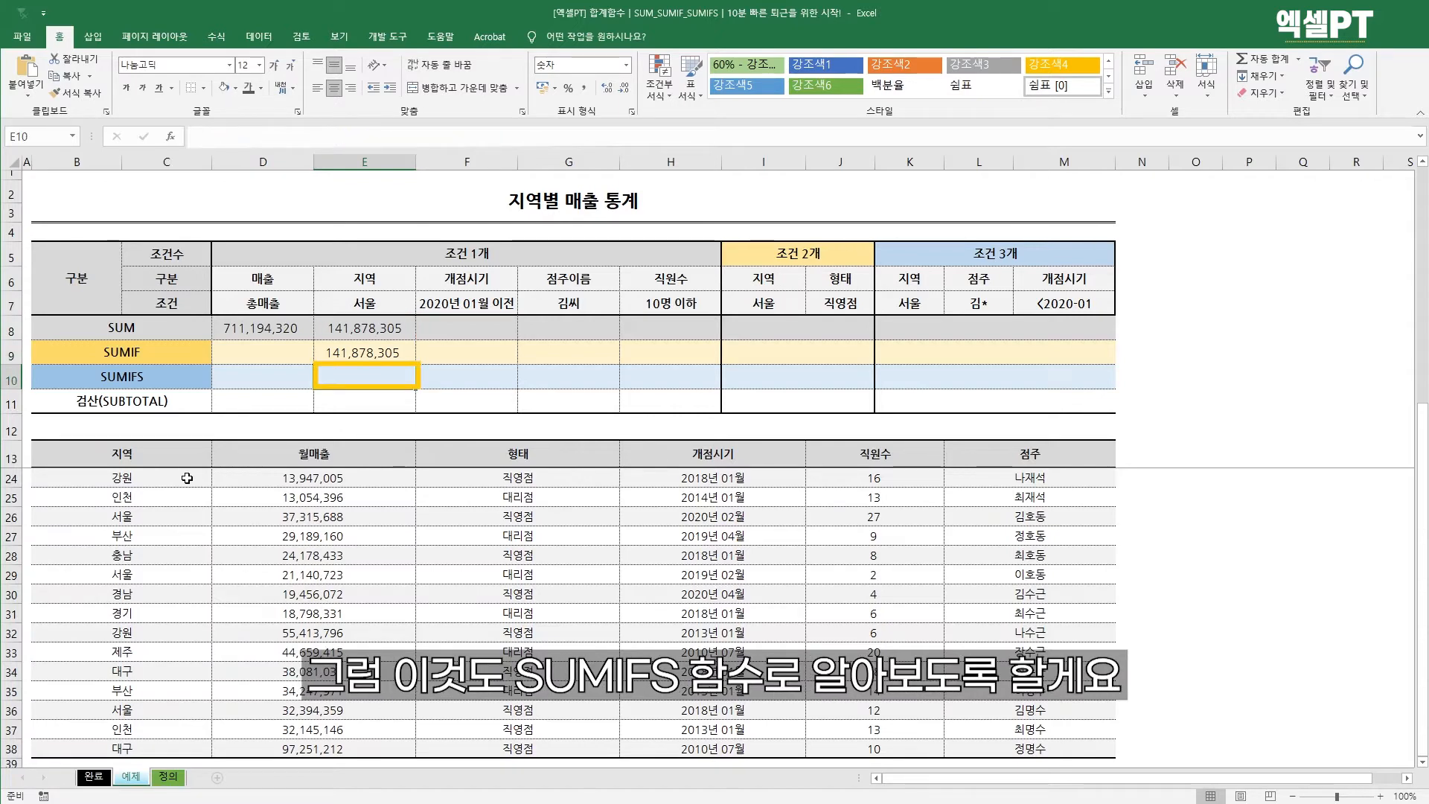
text(=sumif)
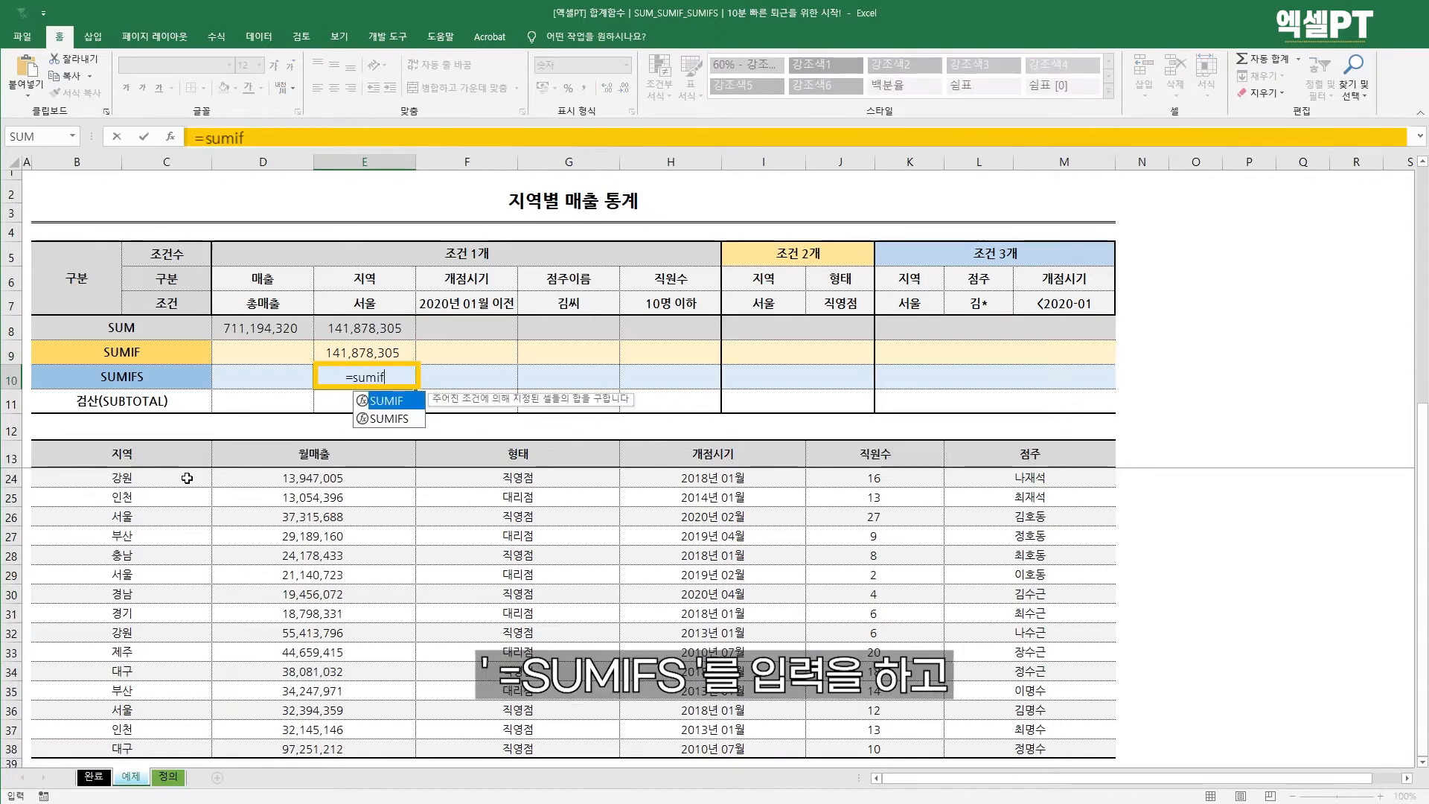
key(Down)
key(Tab)
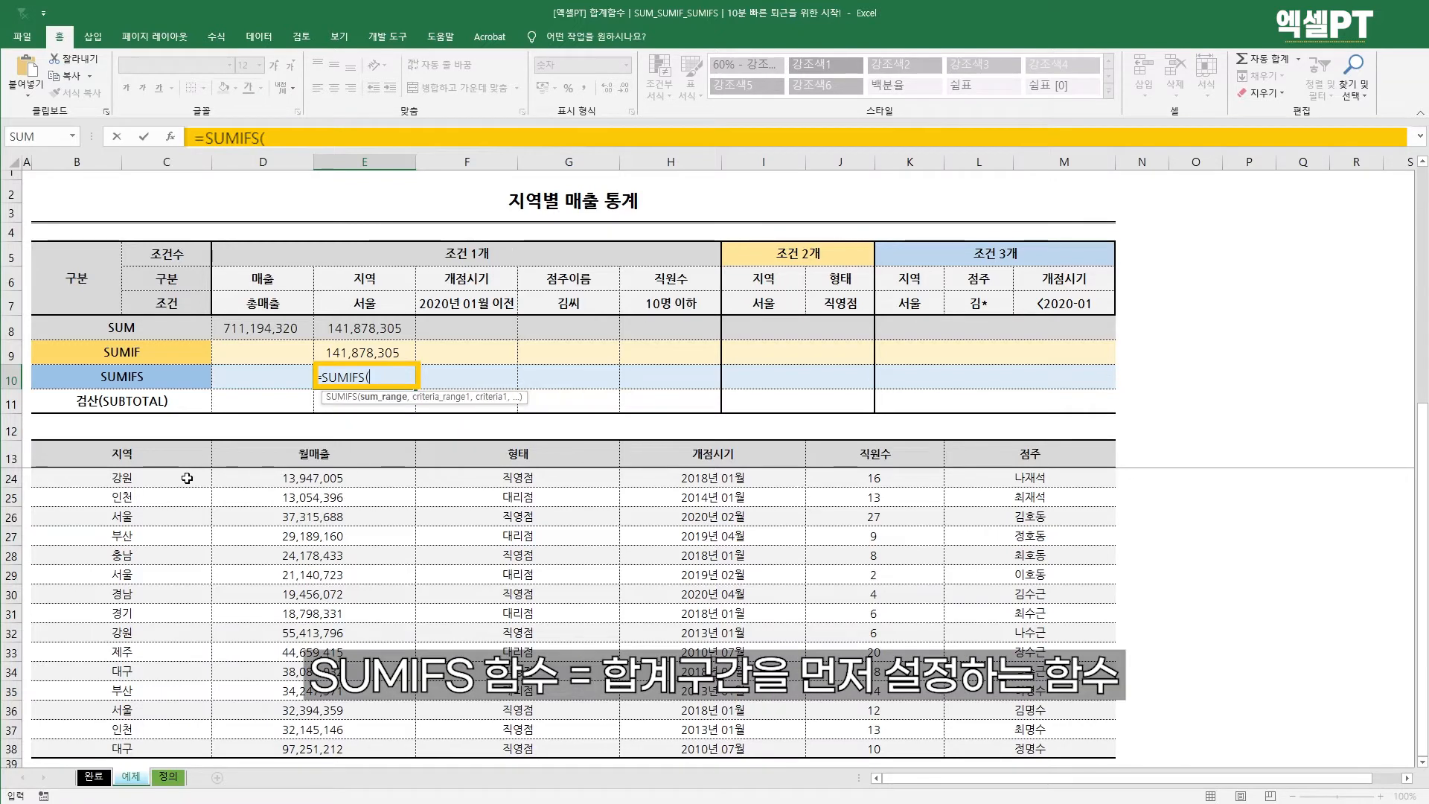
- Set the monthly sales cells $D$14:$E$38 as the absolute sum range of the SUMIFS formula
key(Down)
key(Down)
key(Down)
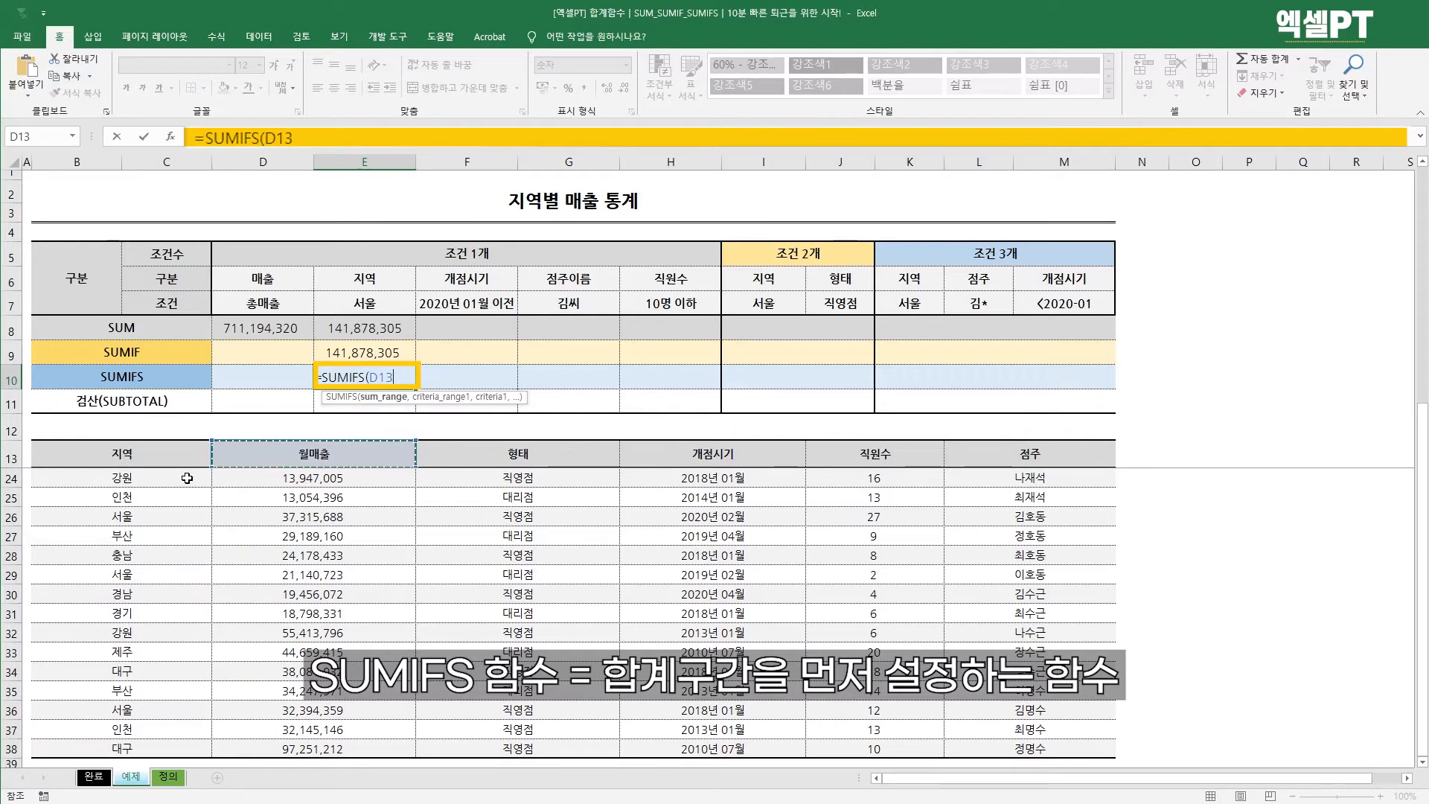
key(Down)
key(ctrl+shift+Down)
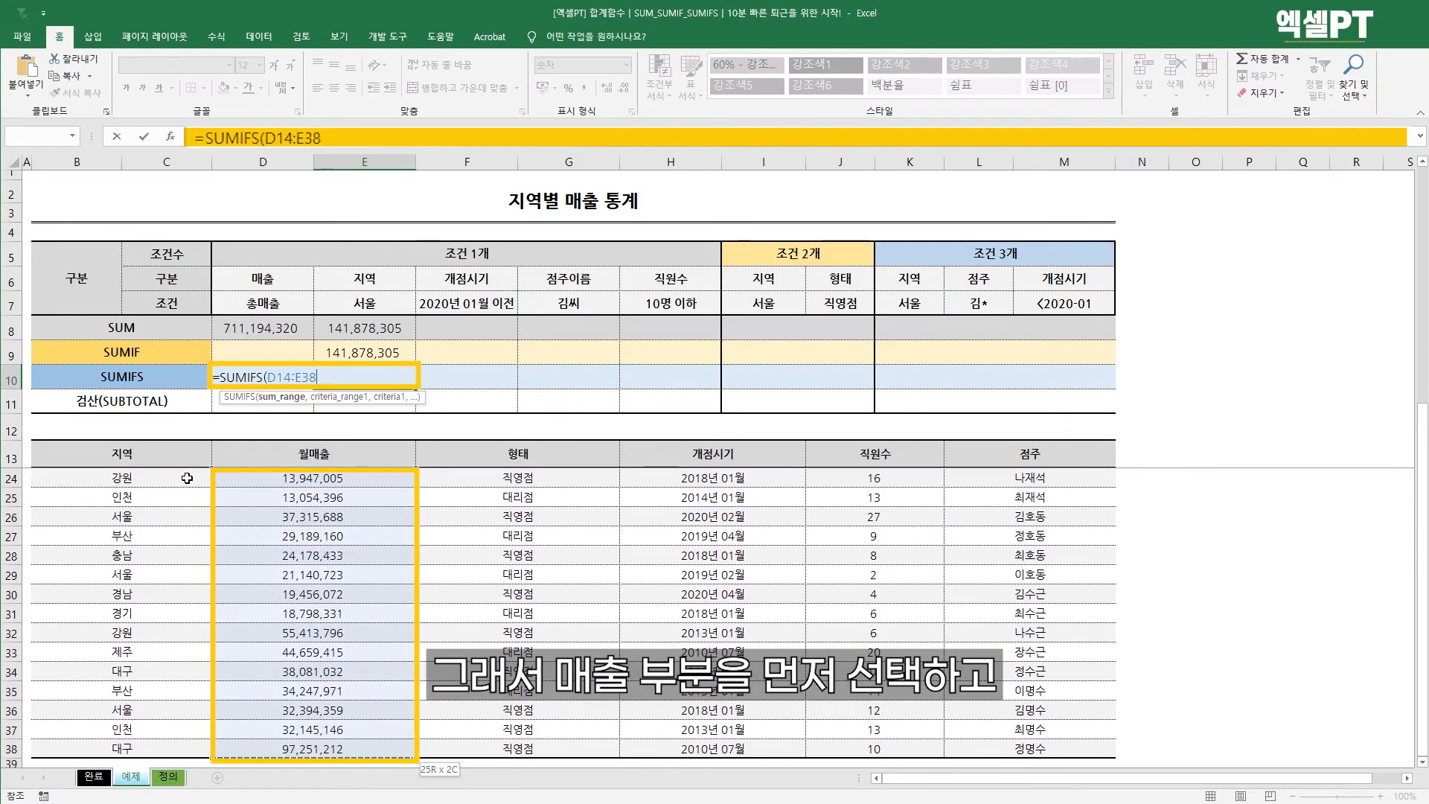
key(F4)
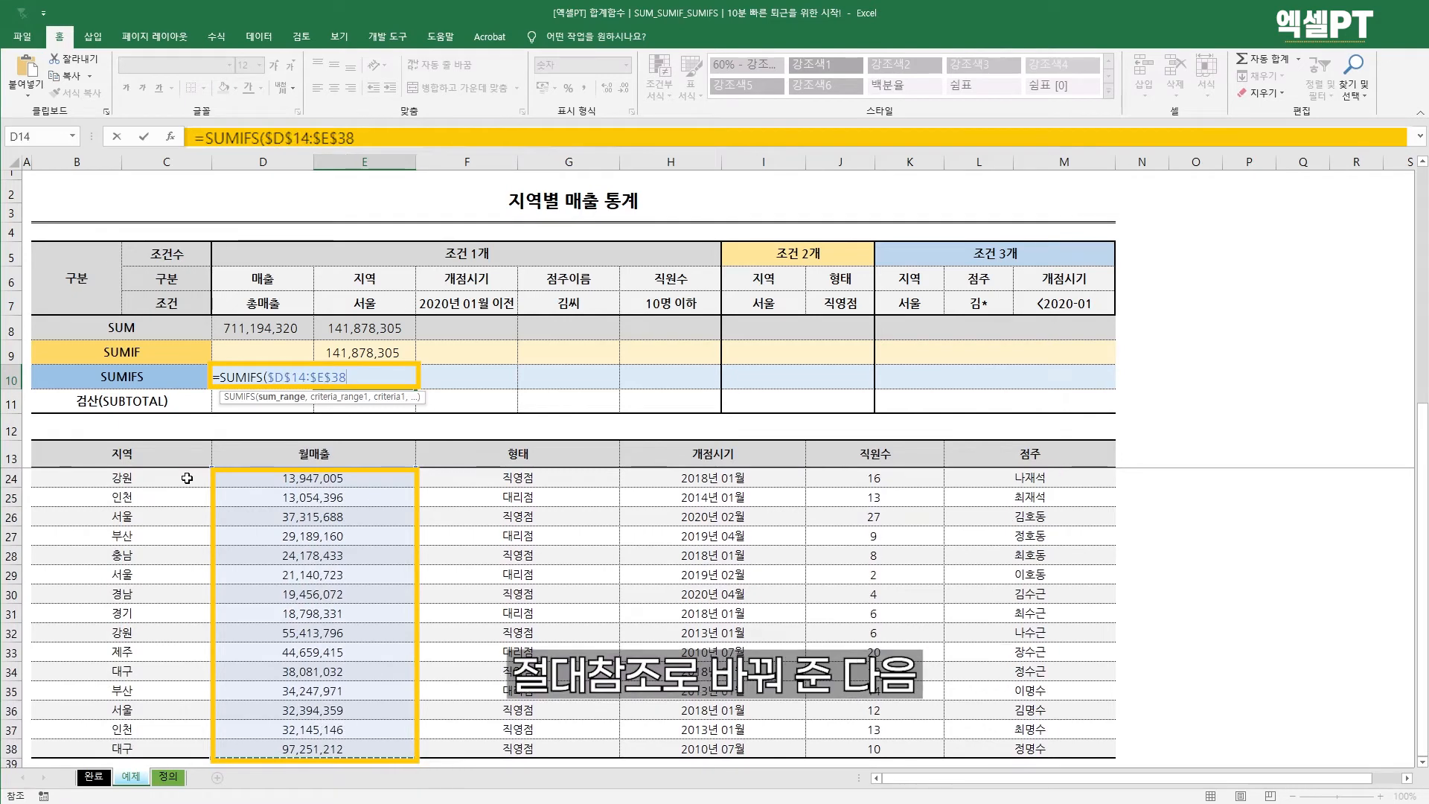
text(,)
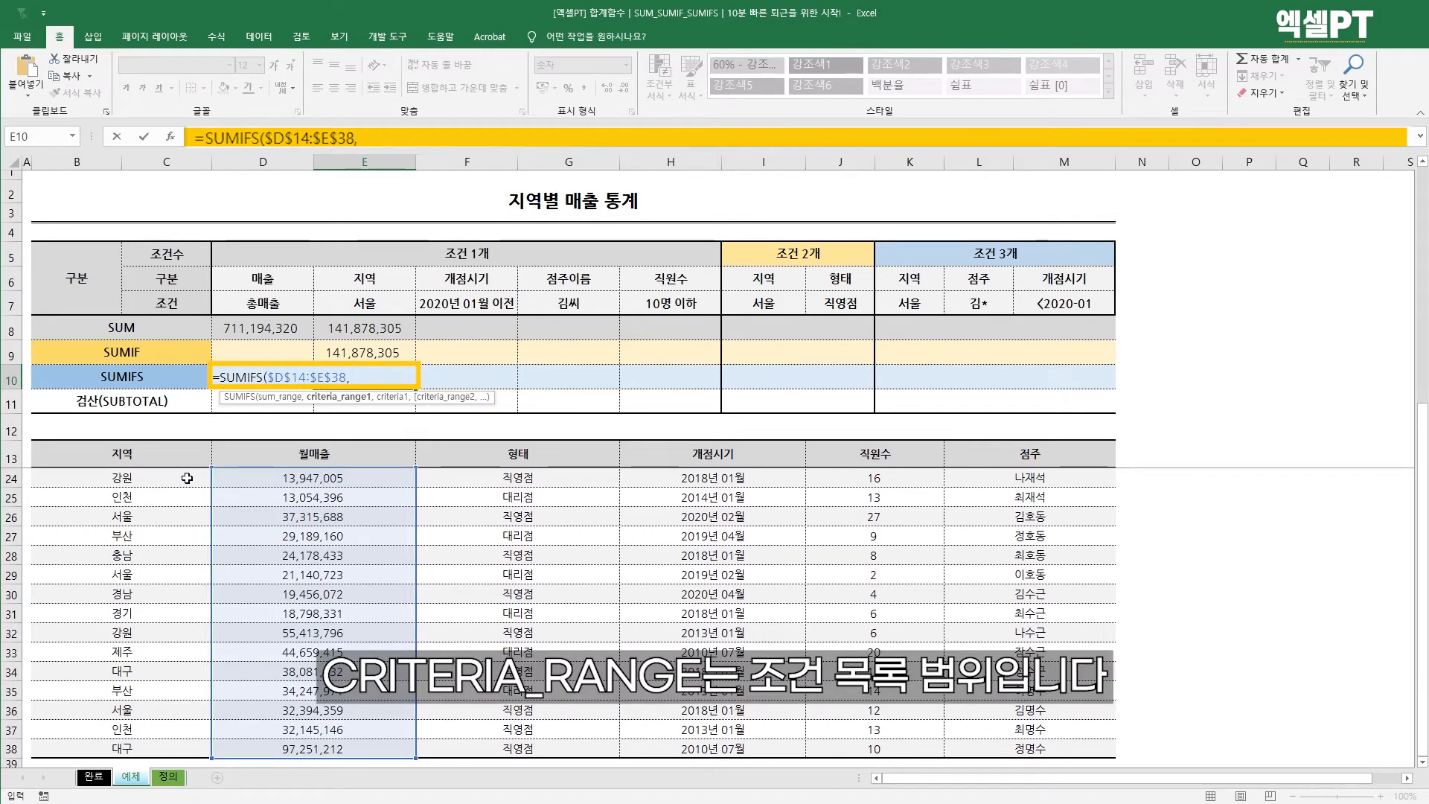
- Complete the SUMIFS formula with the region column $B$14:$C$38 as the absolute criteria range and "서울" as the criterion
scroll(186, 478, up, 3)
click(187, 478)
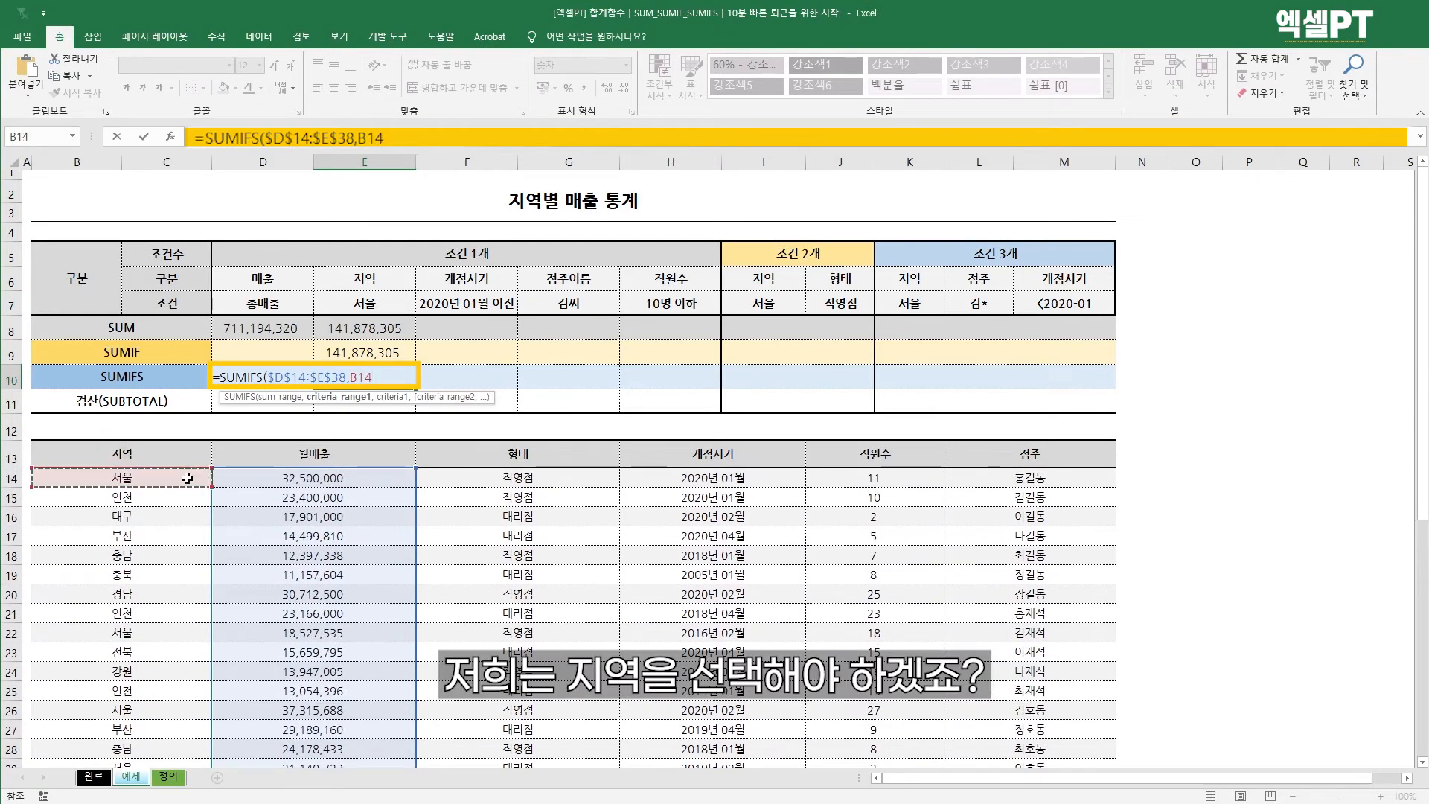
key(ctrl+shift+Down)
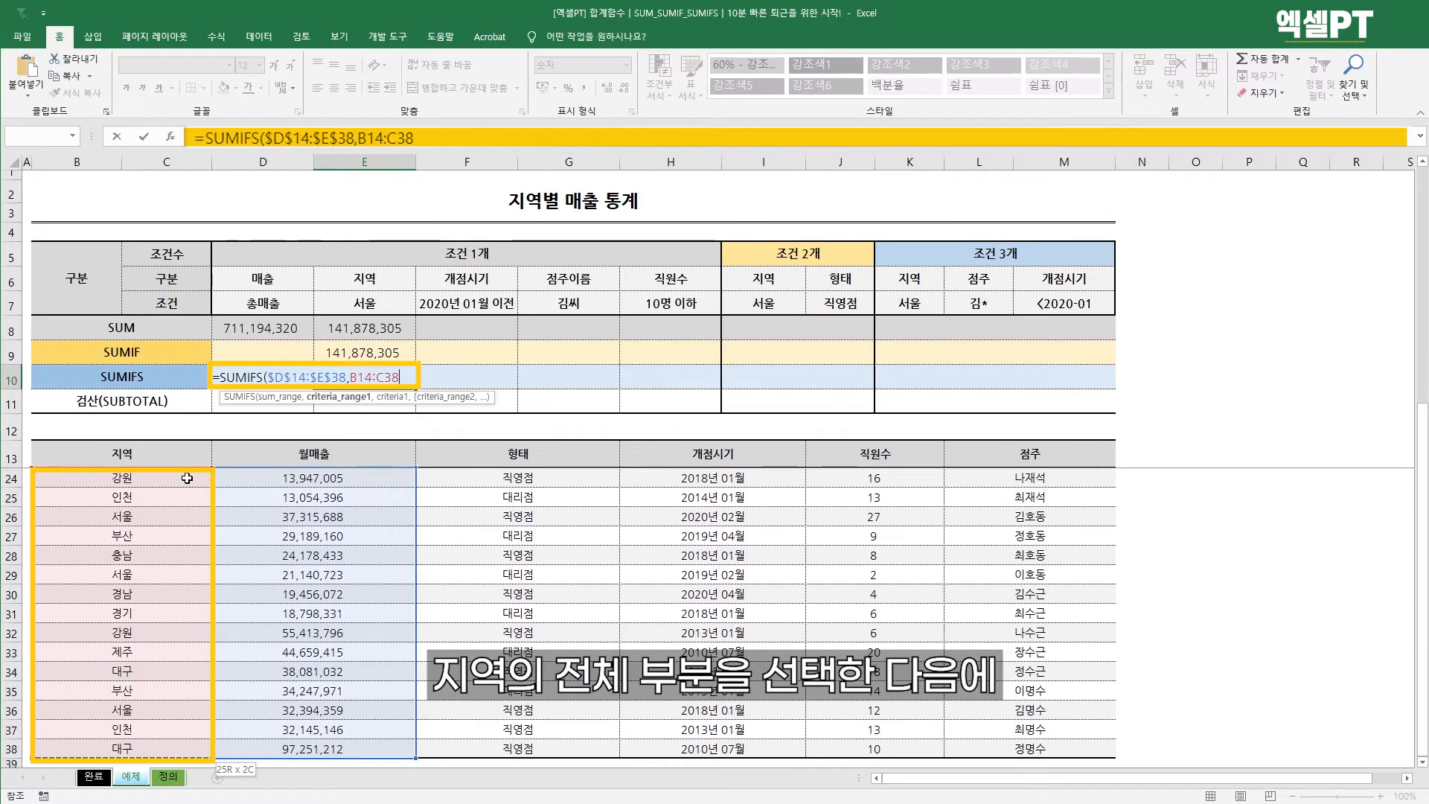
key(F4)
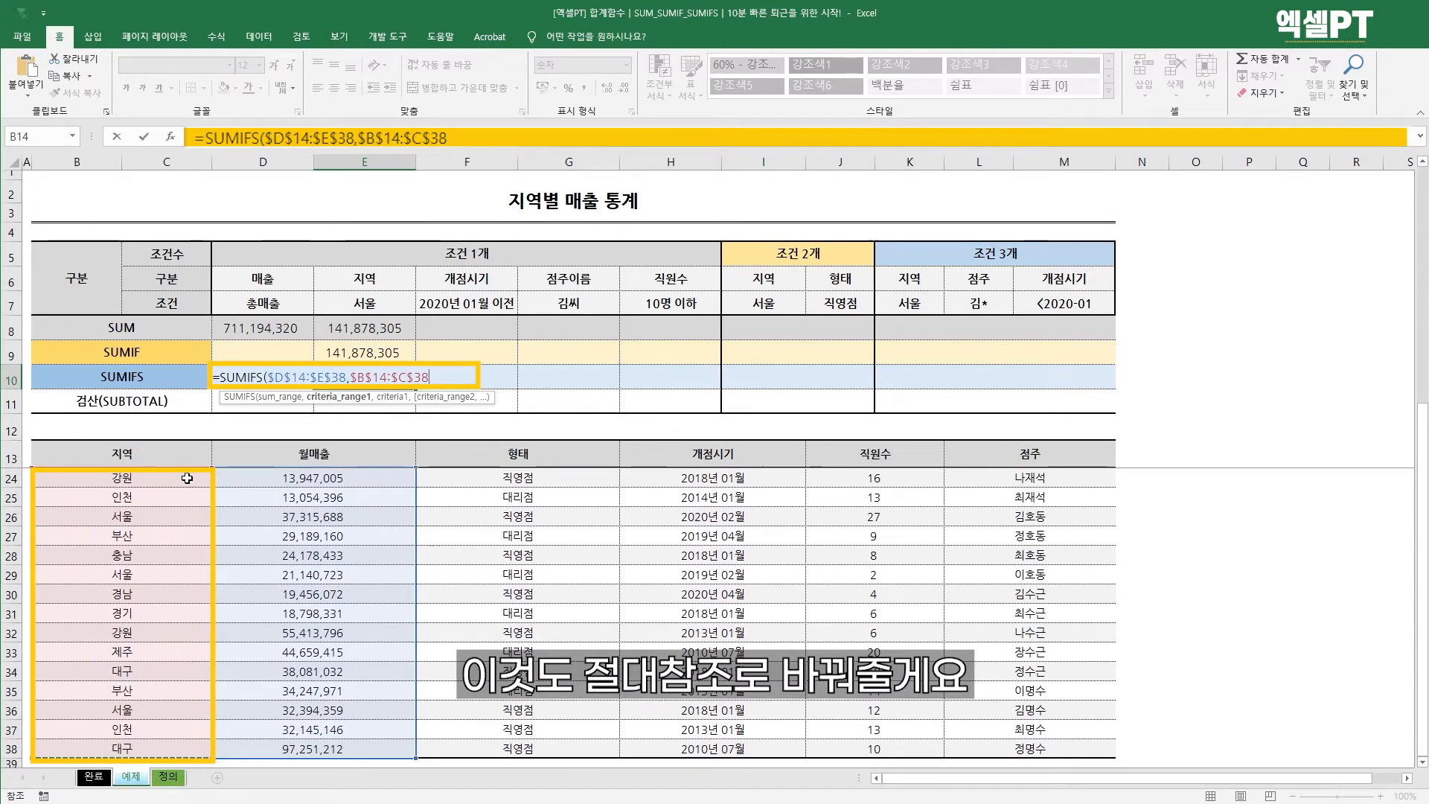
text(,)
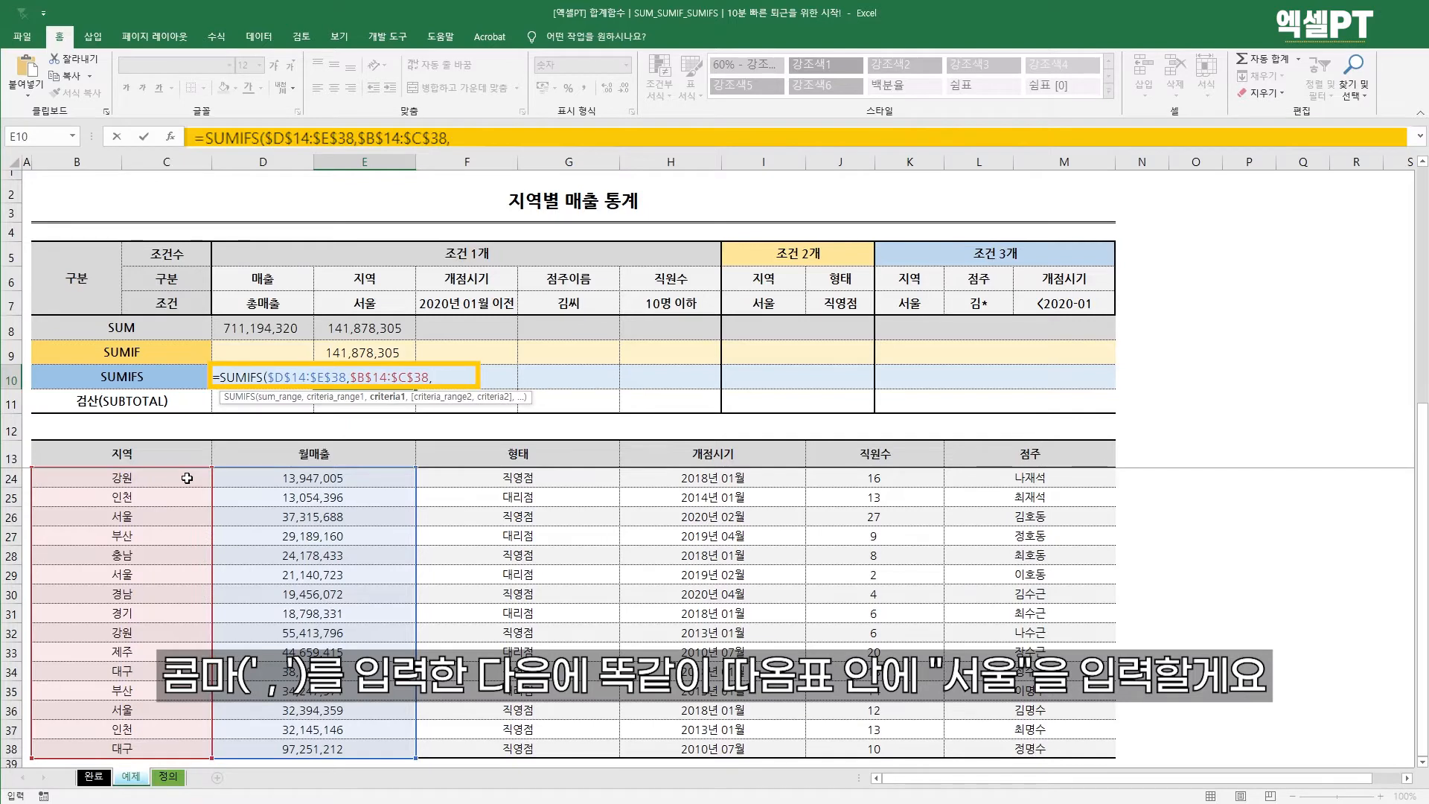
text("서)
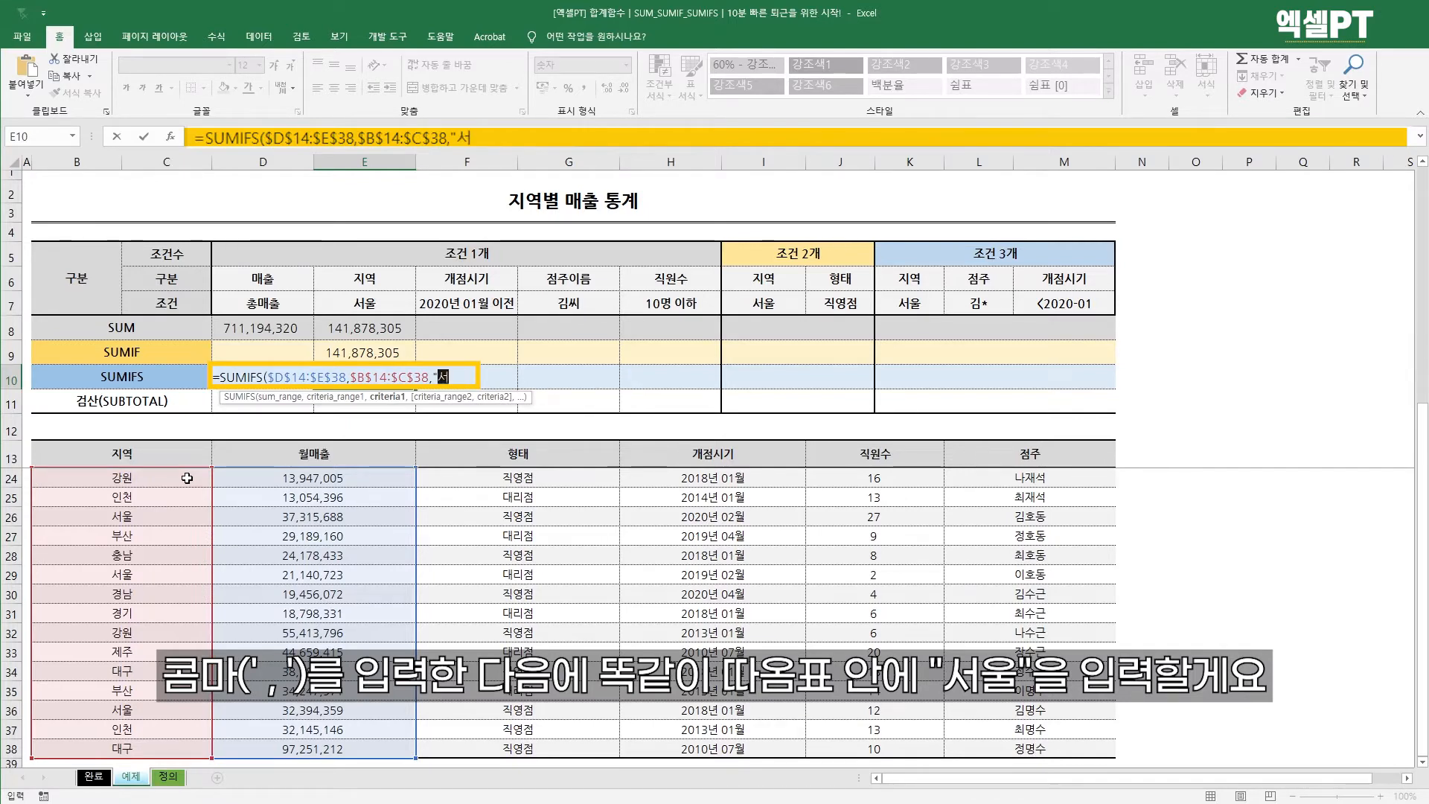
text(울")
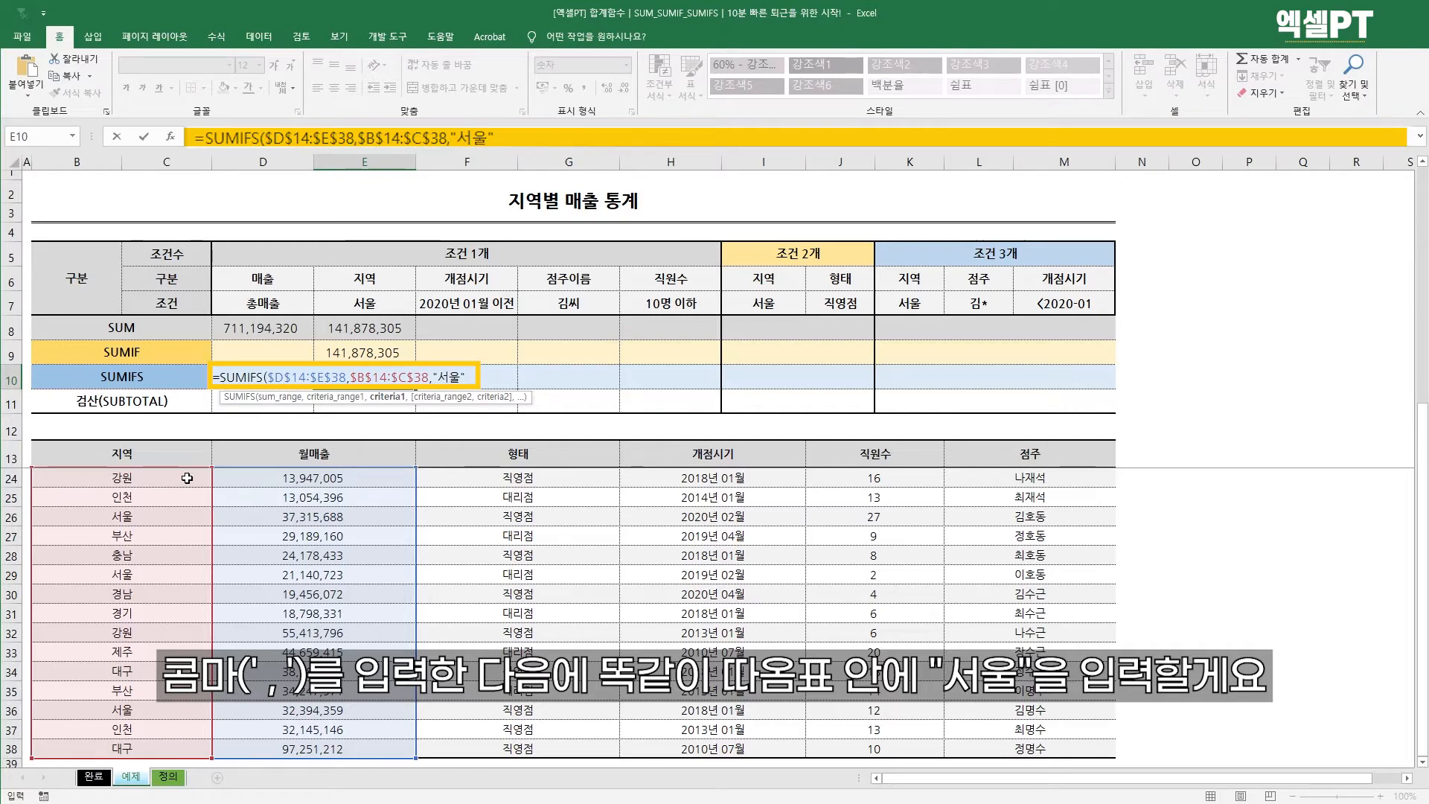
key(Return)
- Start a SUBTOTAL formula in E11 with function number 9 for a sum
key(Up)
key(Right)
key(Right)
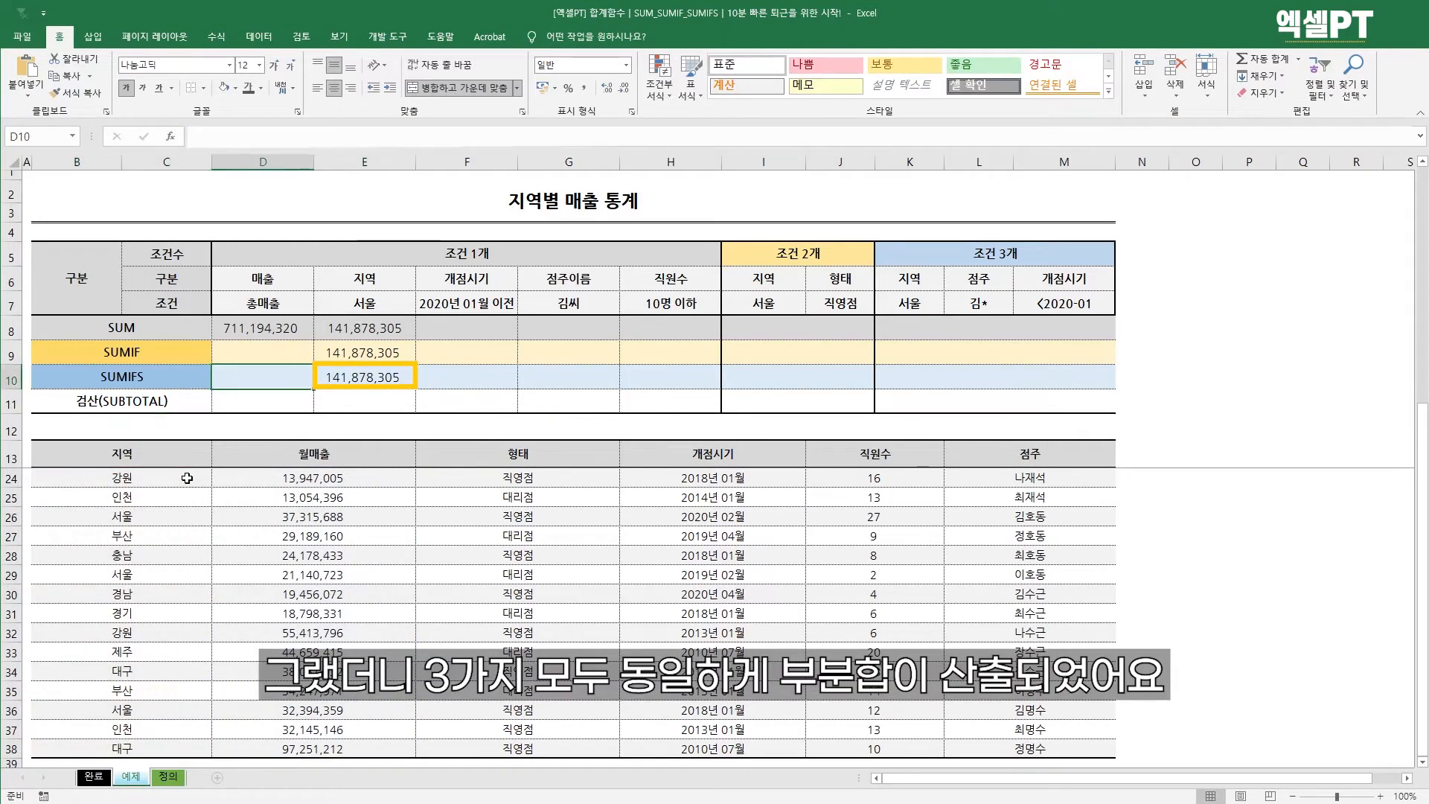
key(Up)
key(Up)
key(Down)
key(Down)
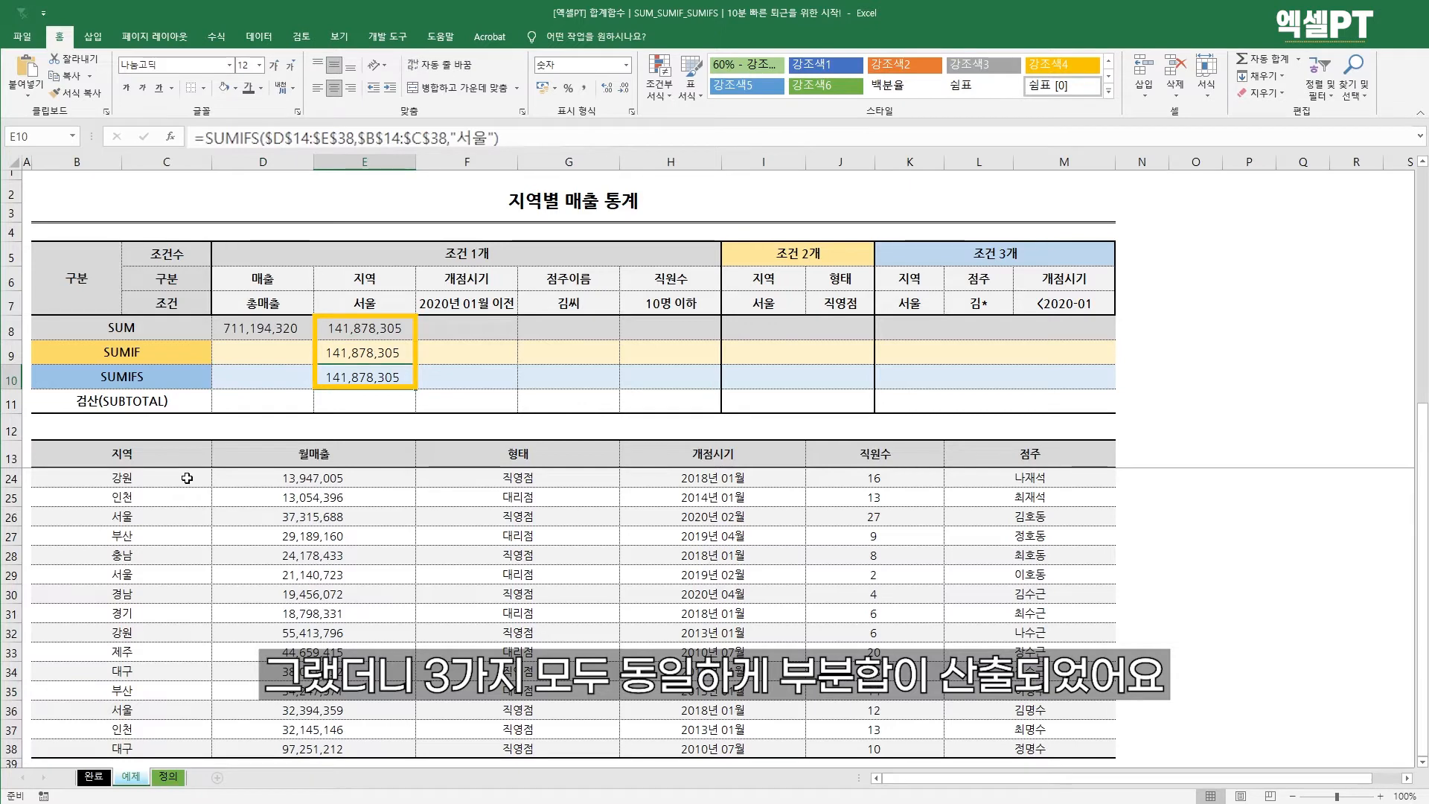
key(Down)
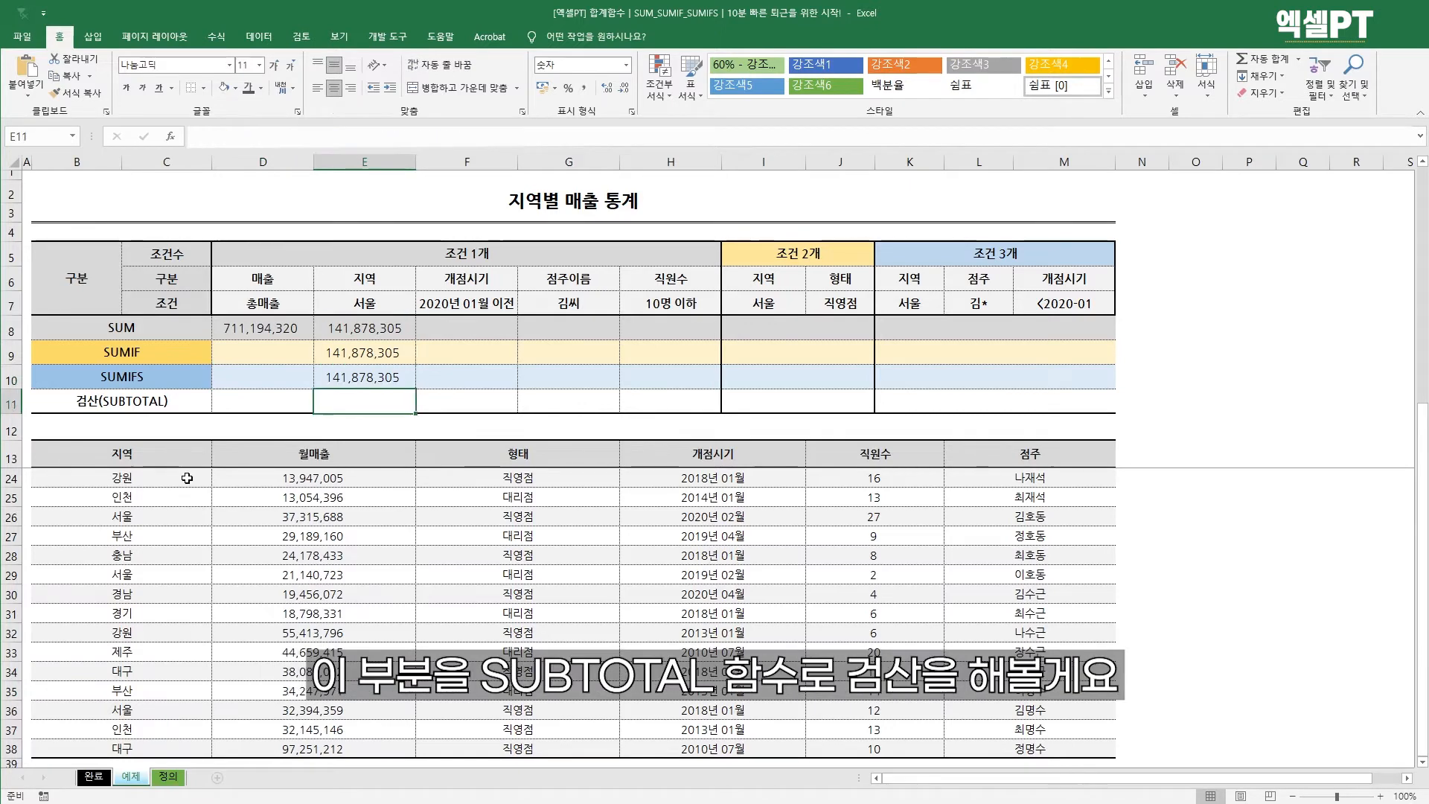
text(=ㄴ)
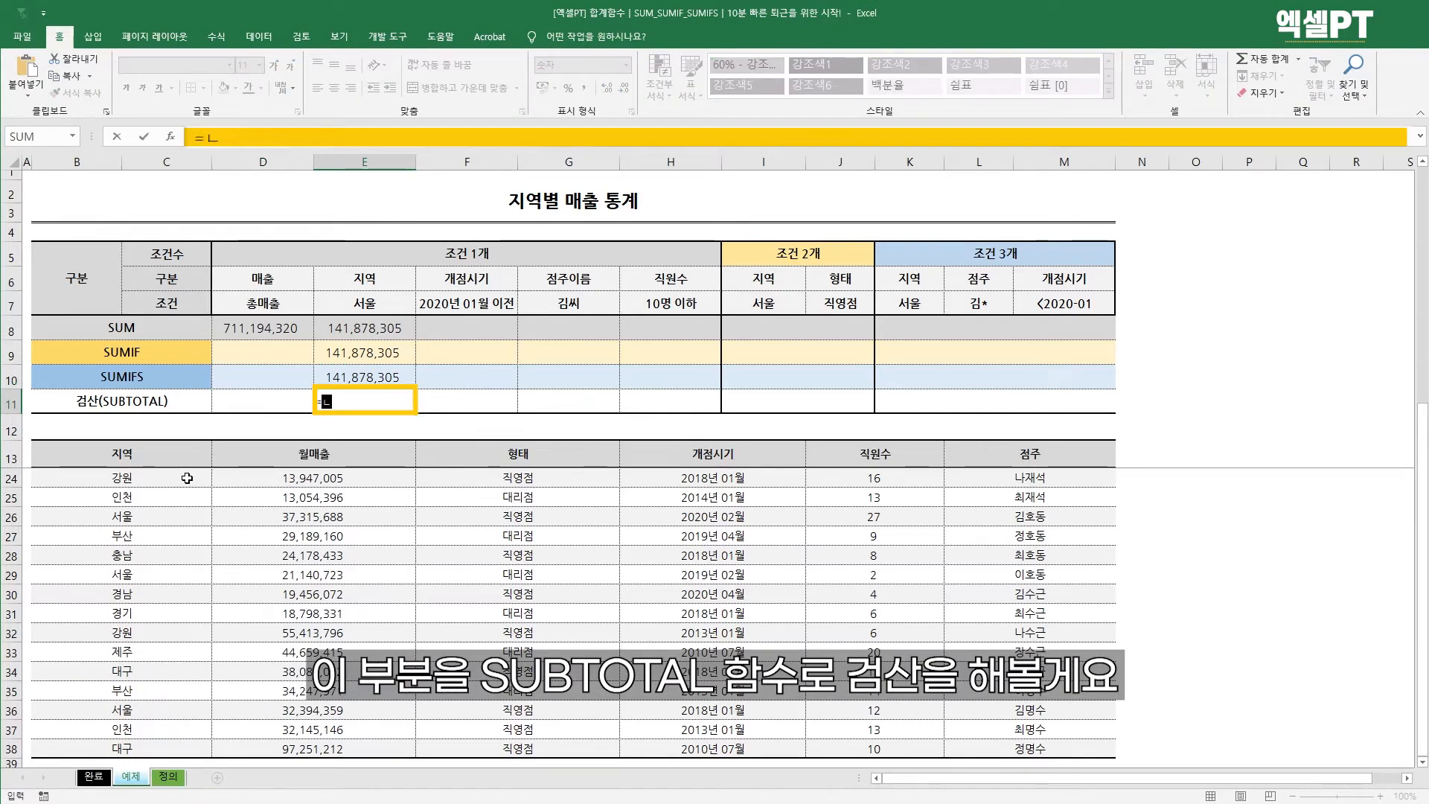
text(su)
key(Tab)
text(9,)
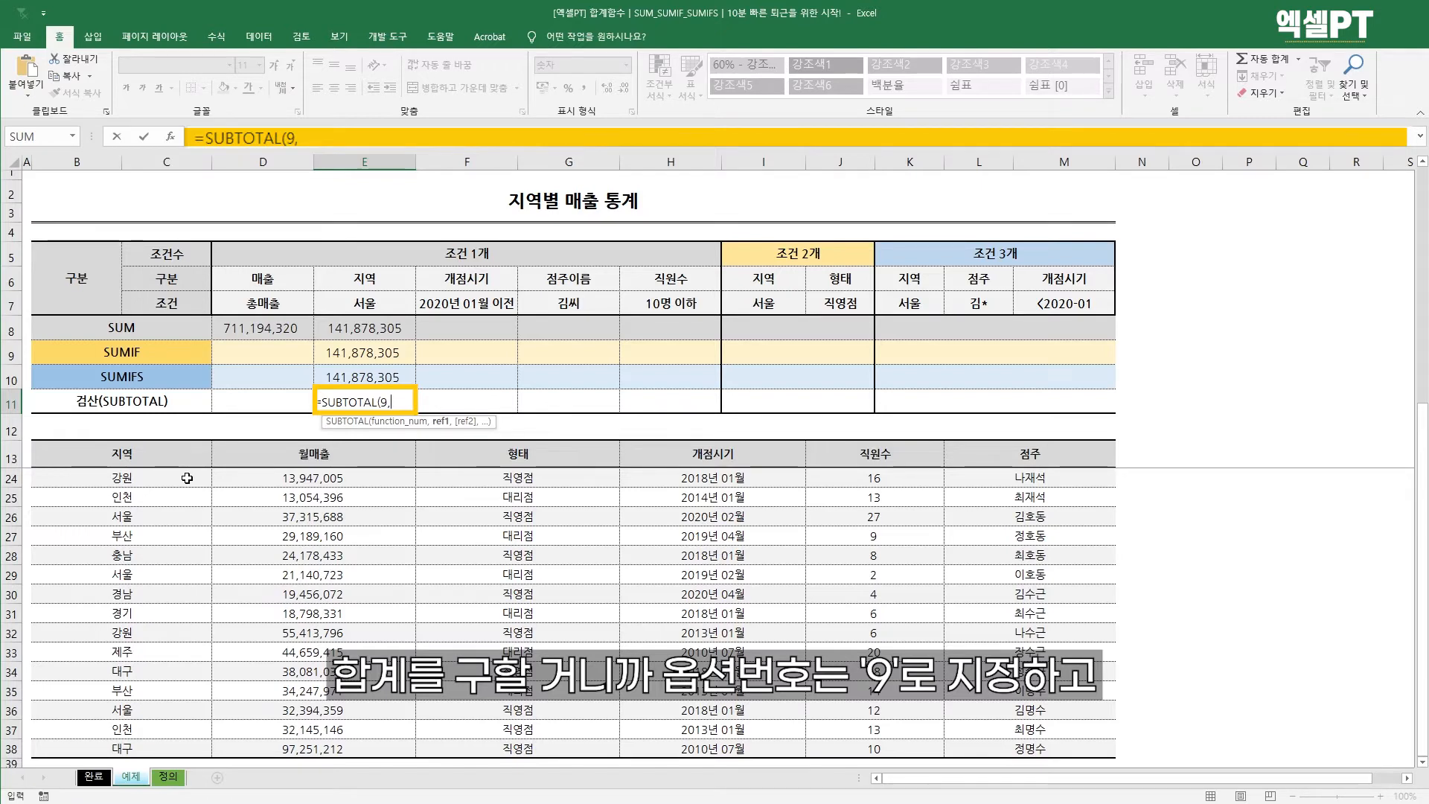
- Complete the SUBTOTAL formula with the monthly sales as the absolute range $D$14:$E$38
key(Left)
key(Down)
key(Down)
key(Down)
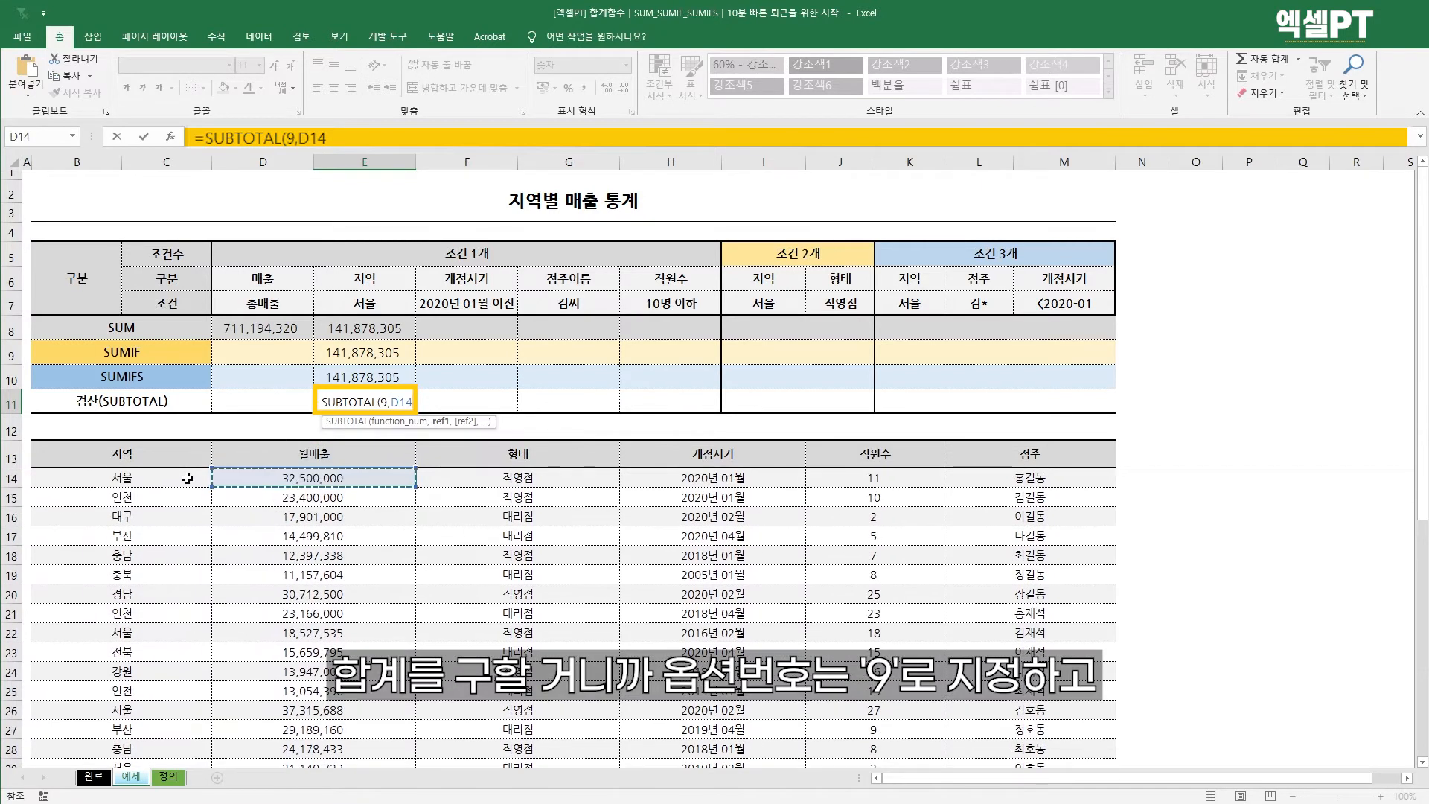
key(ctrl+shift+Down)
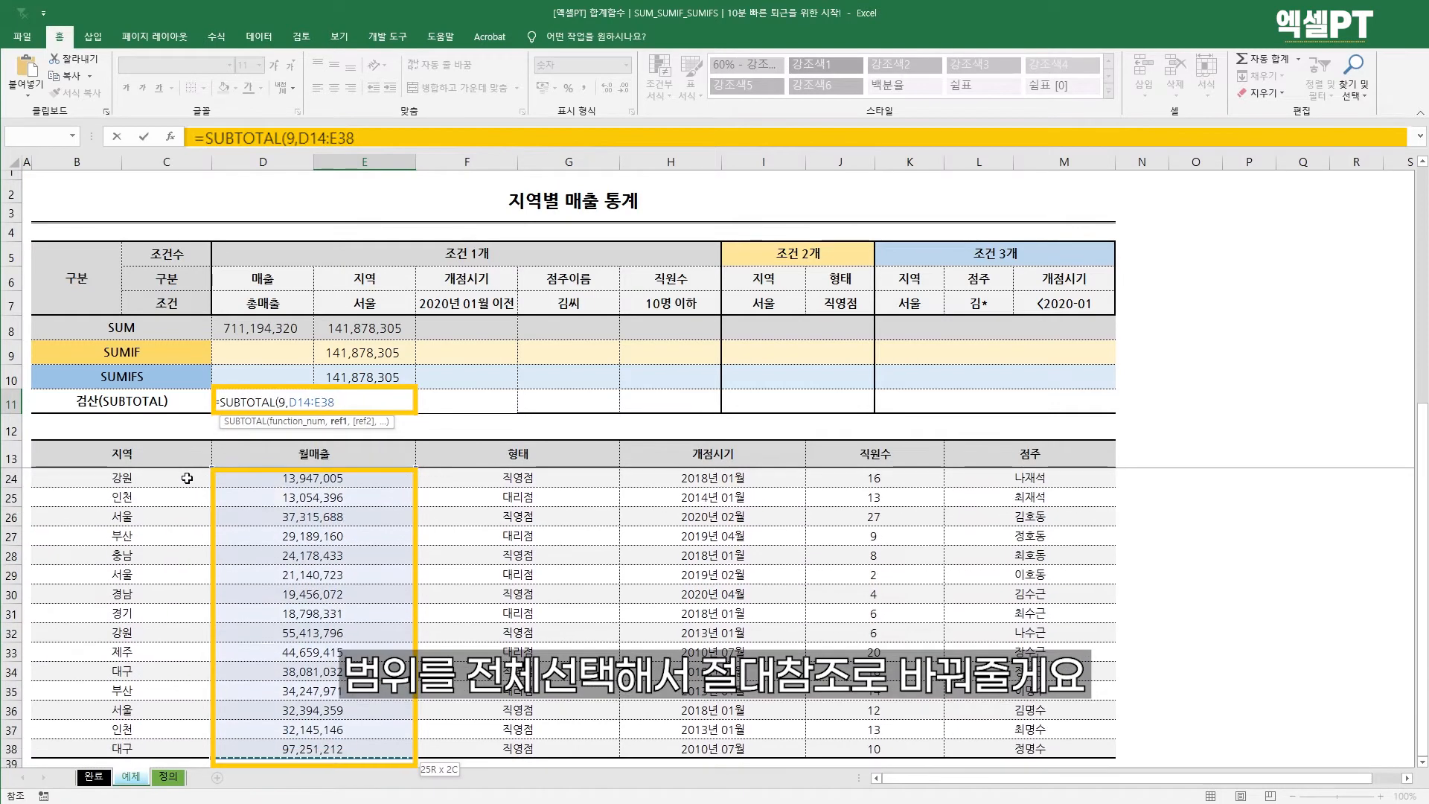
key(F4)
text())
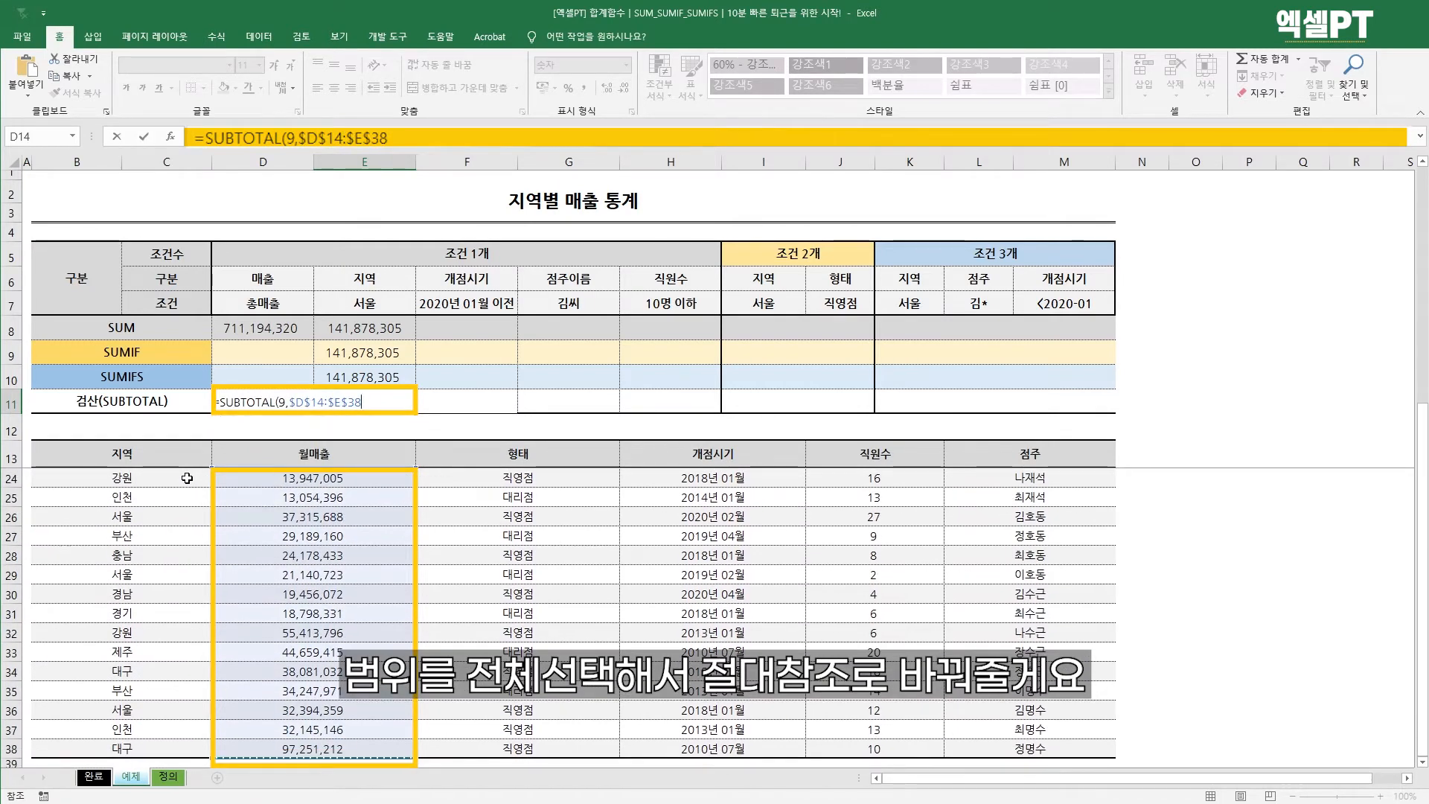
key(Return)
- Add filters to the data table's header row 13 and filter the 지역 column to 서울 only
drag(123, 454, 1035, 466)
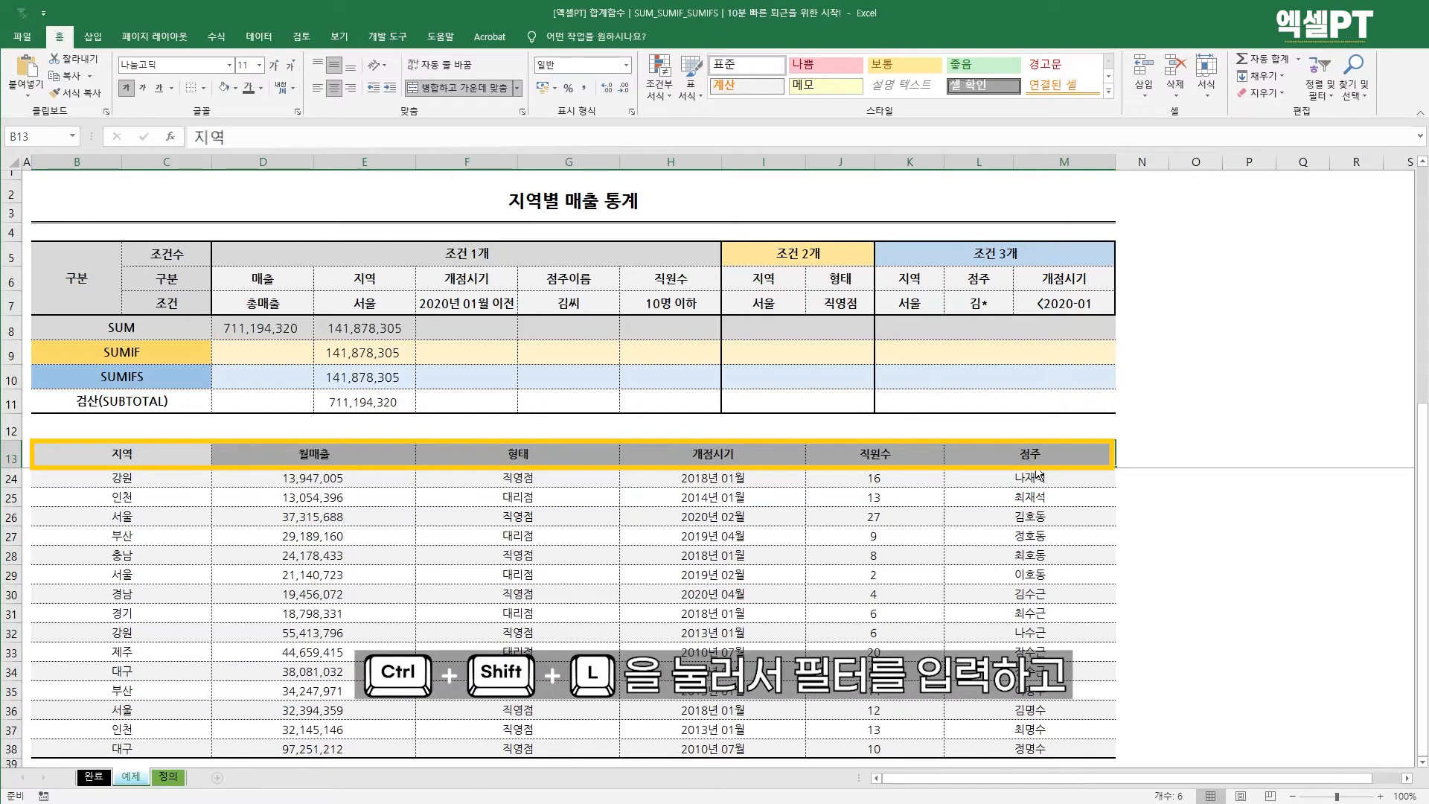
key(ctrl+shift+l)
click(204, 461)
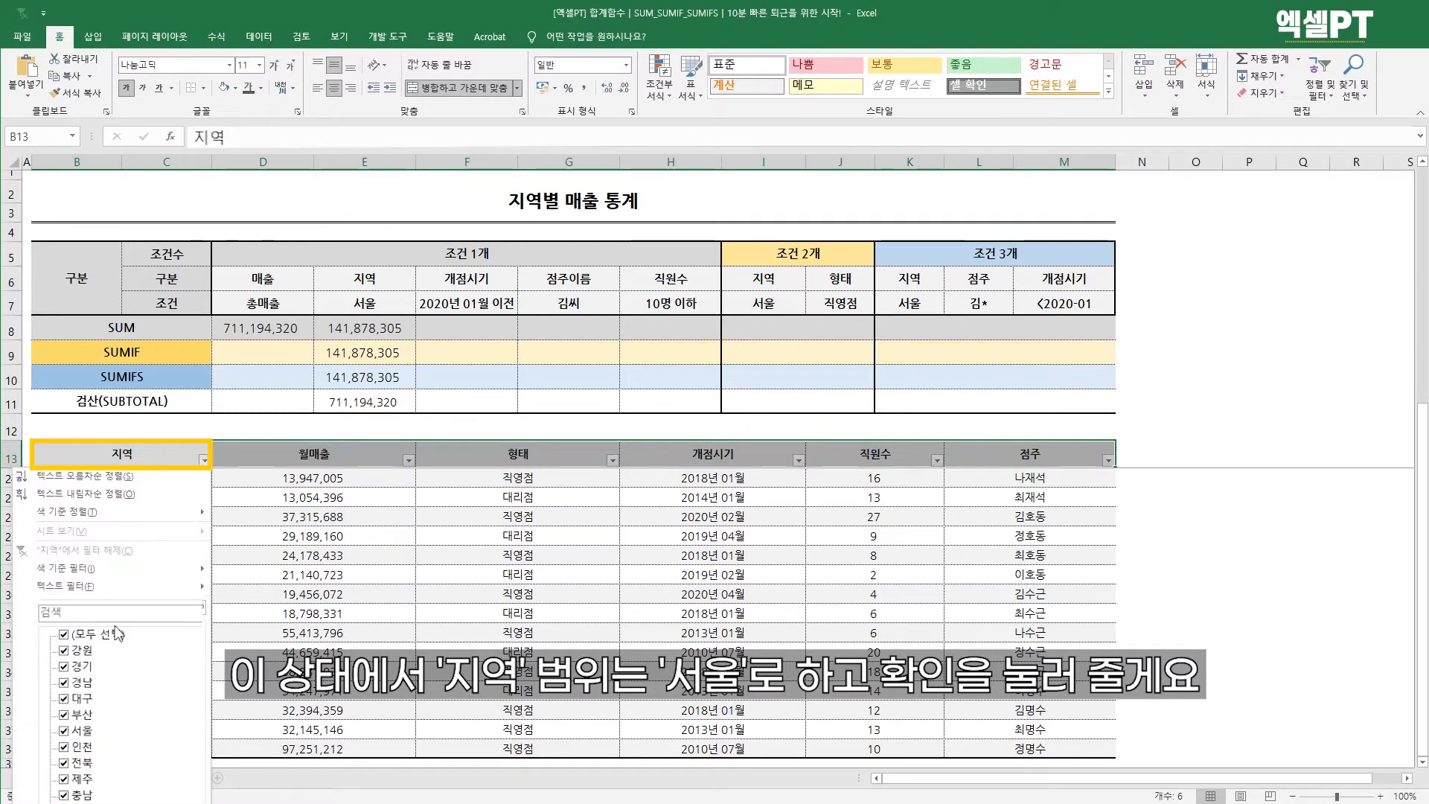
click(89, 634)
click(64, 730)
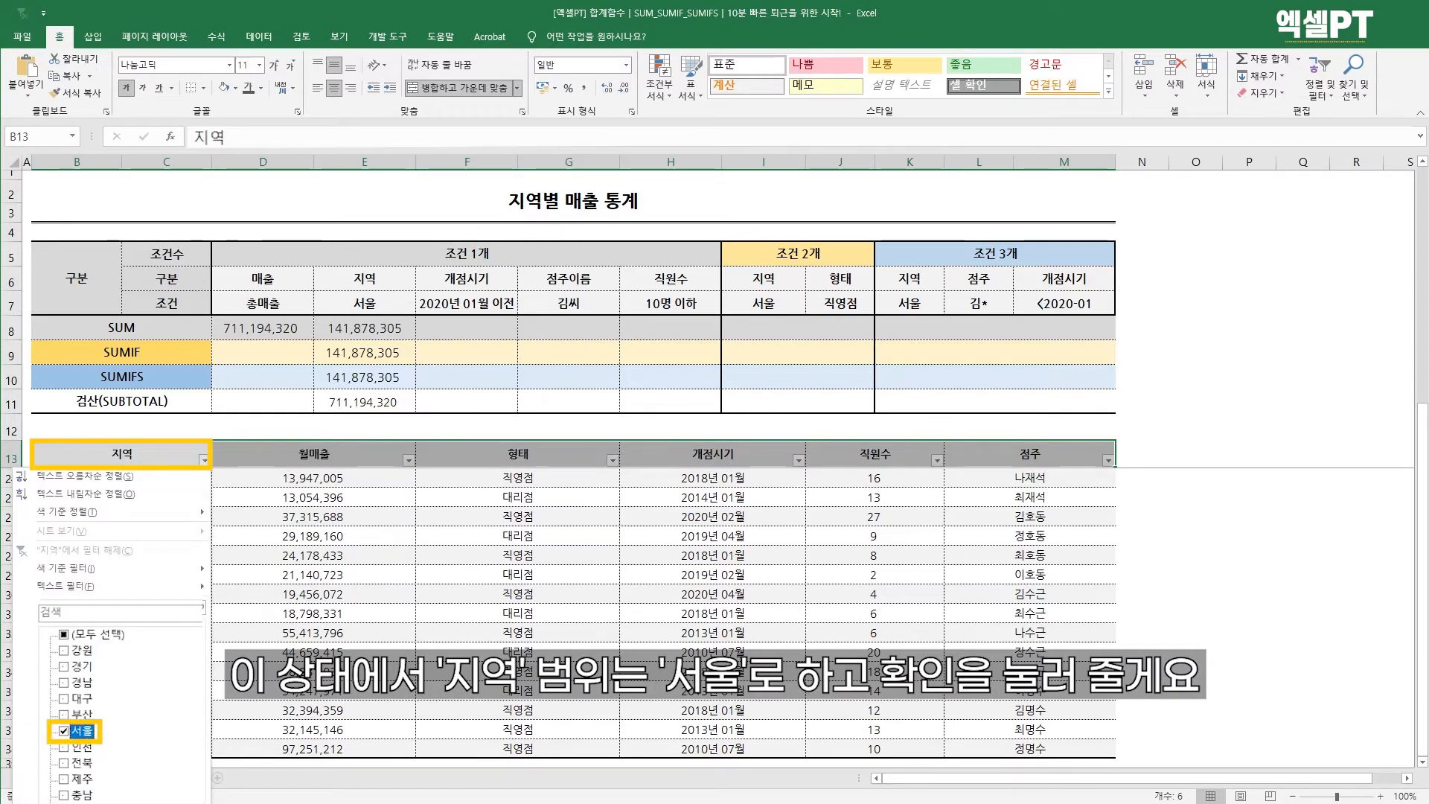
click(124, 803)
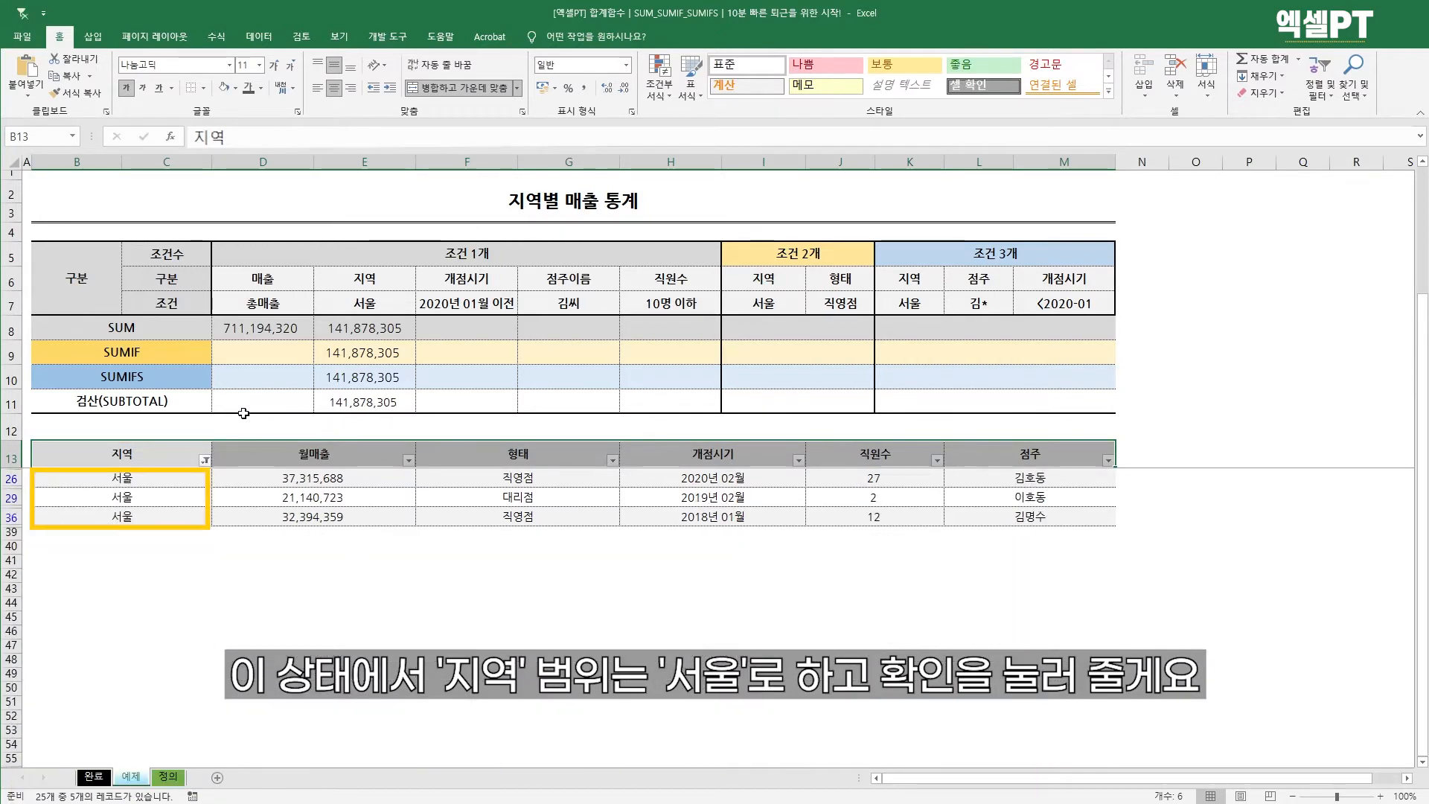
- Compare the 서울 results in E8:E11 and review how the SUM, SUMIF and SUMIFS formulas are built
drag(361, 332, 358, 400)
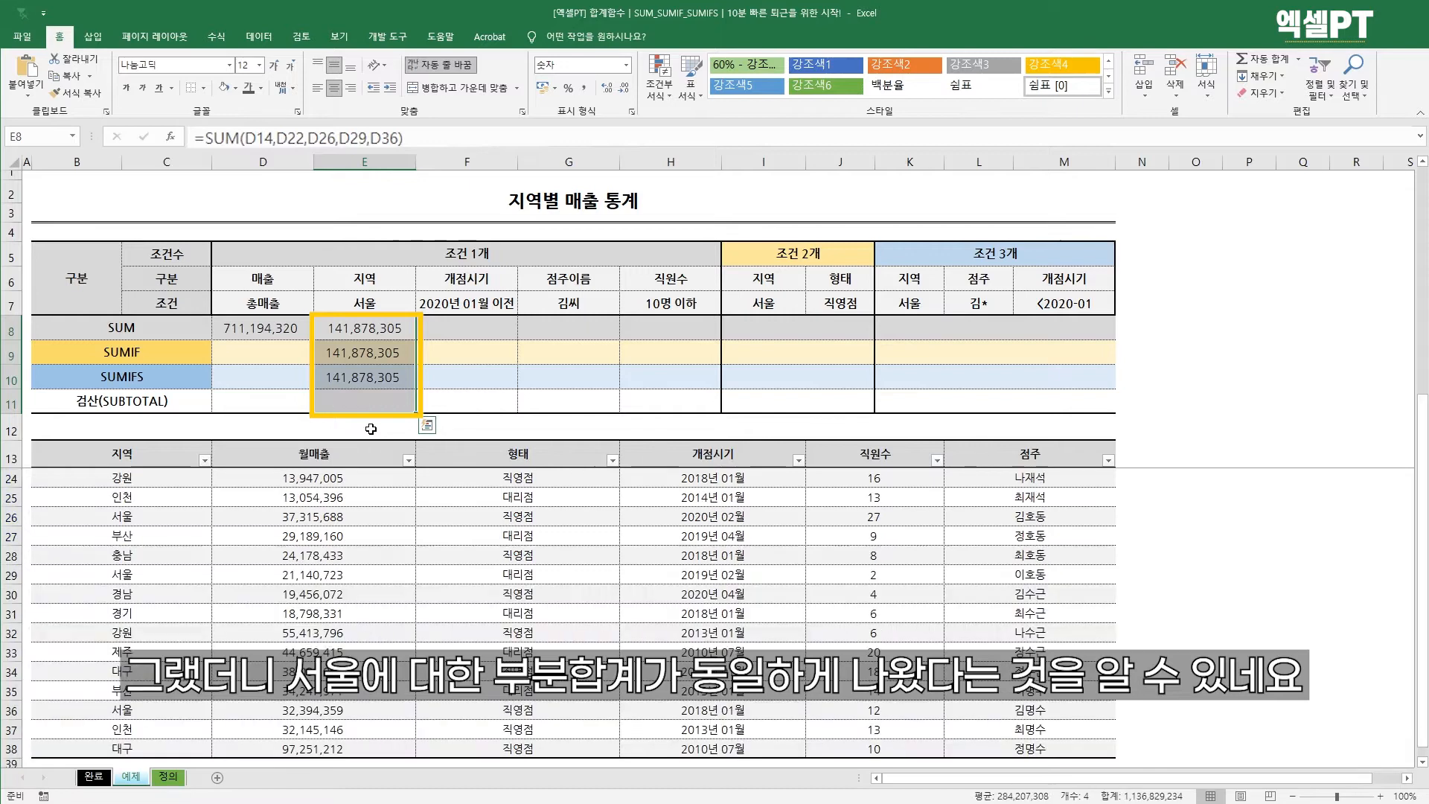
click(394, 400)
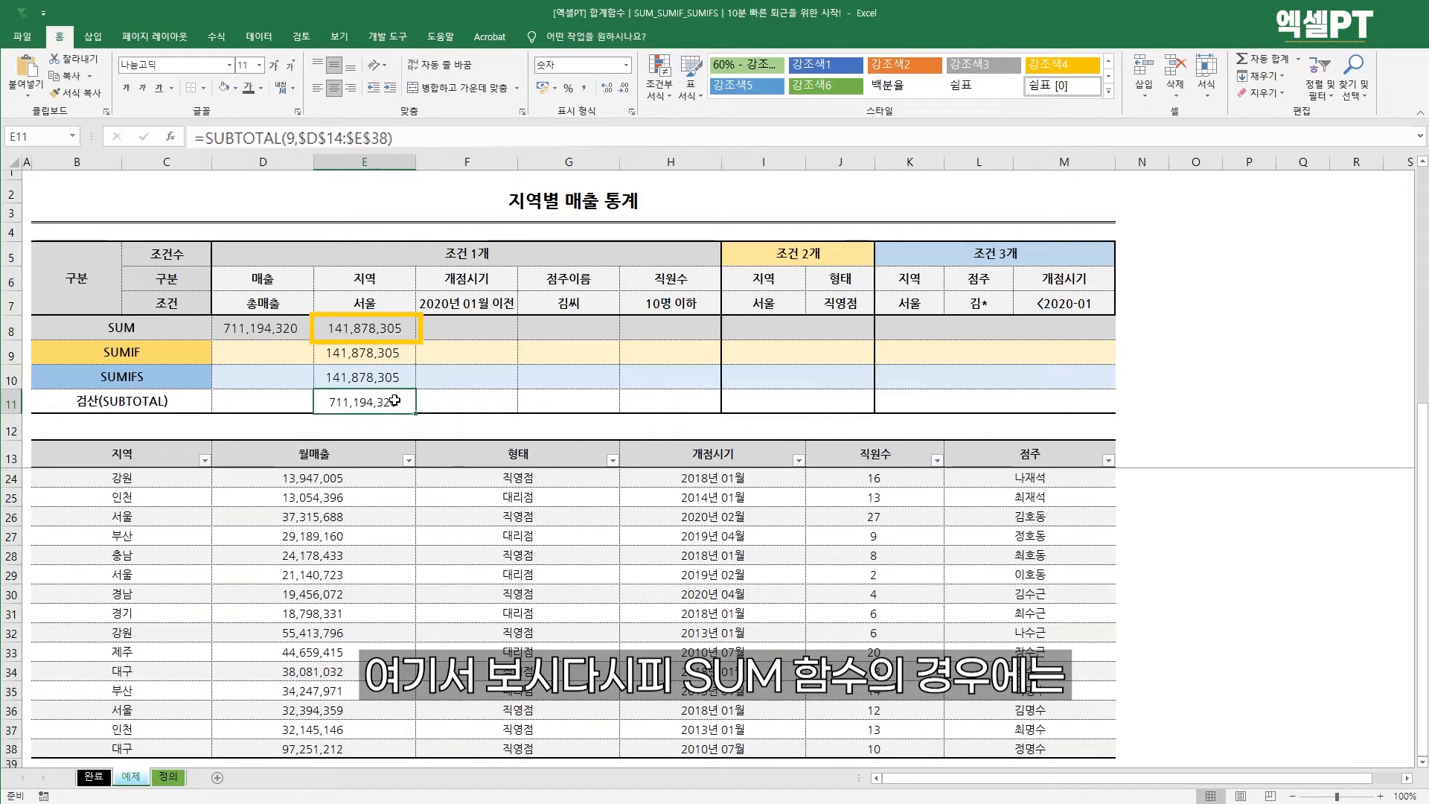
click(377, 330)
double_click(376, 329)
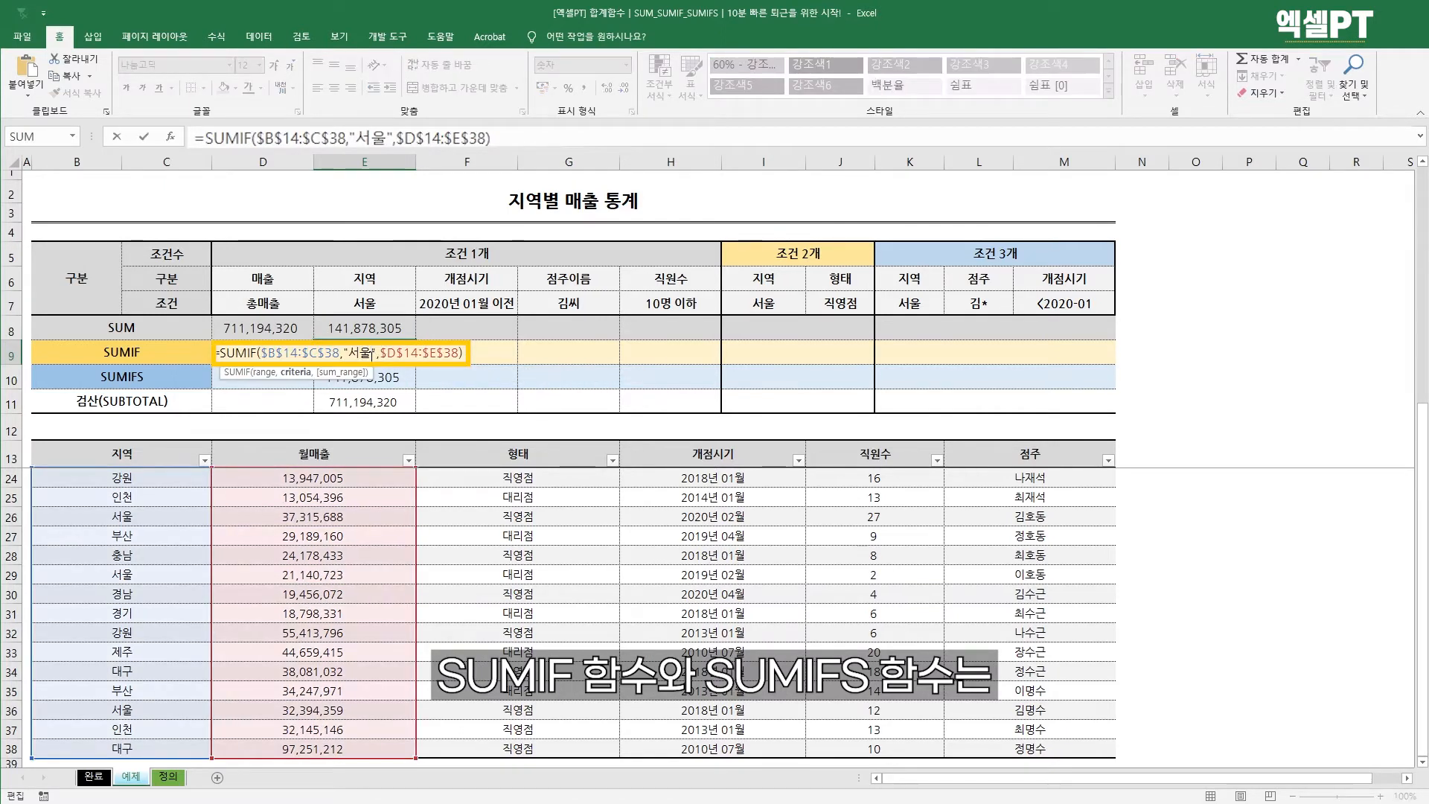
click(370, 354)
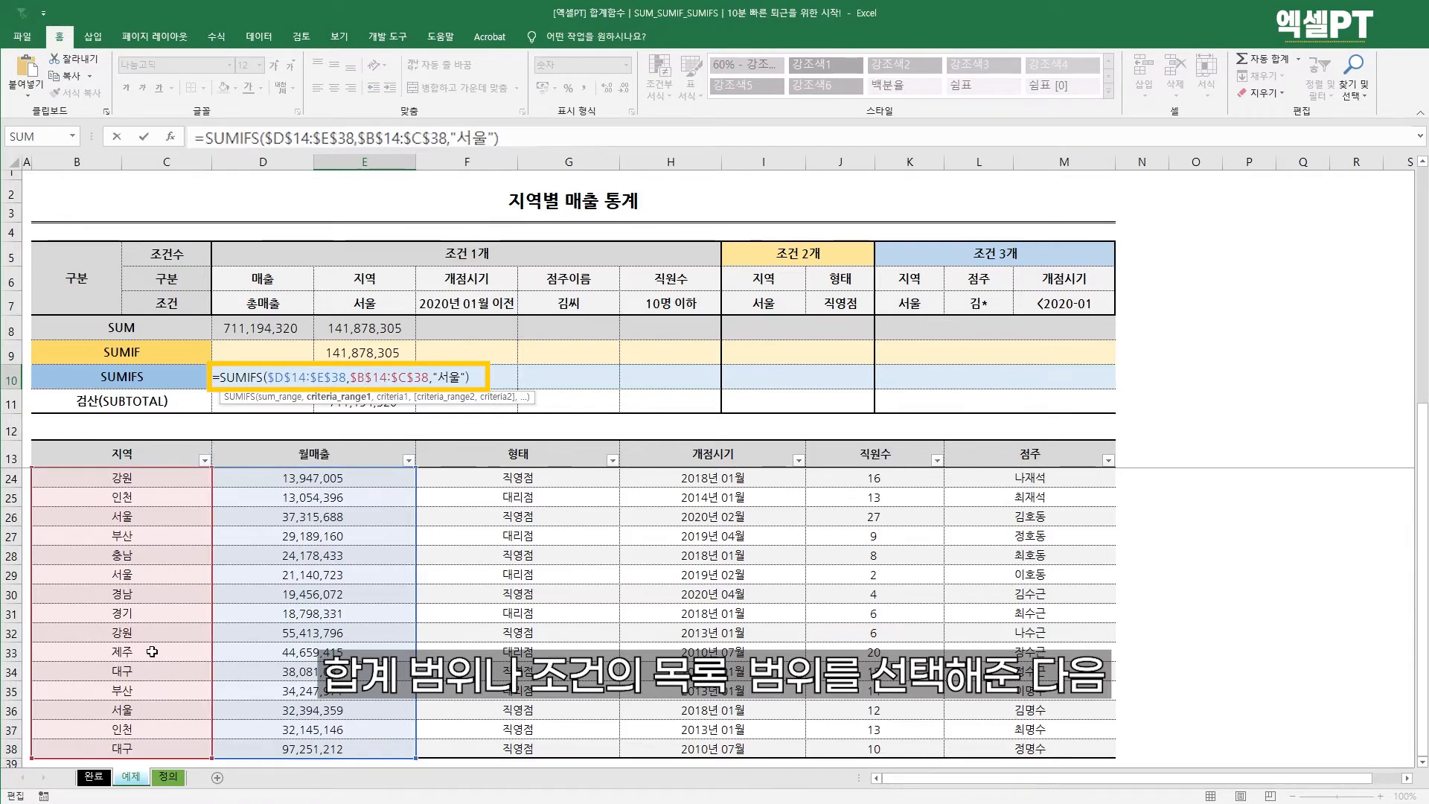
key(ctrl+Return)
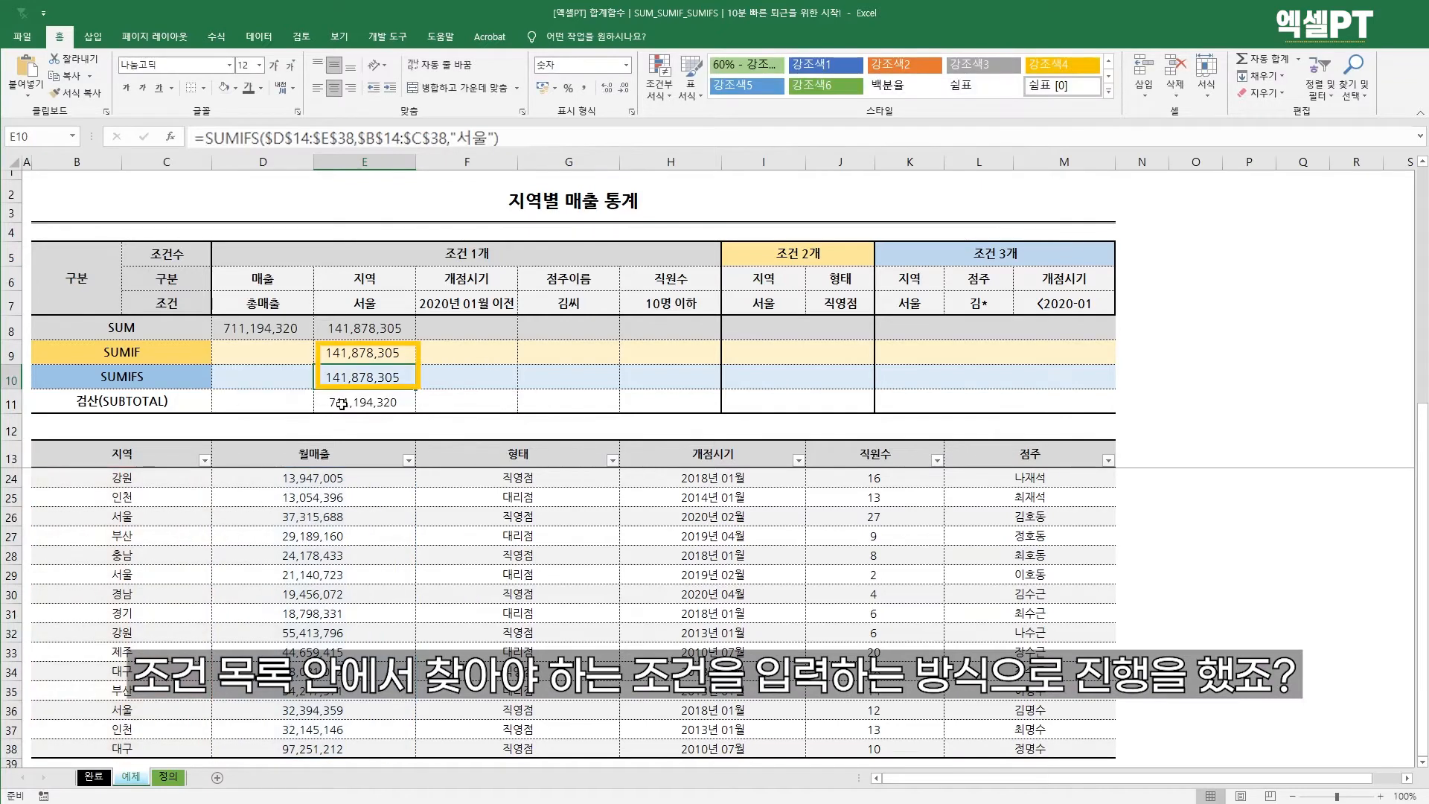
click(360, 356)
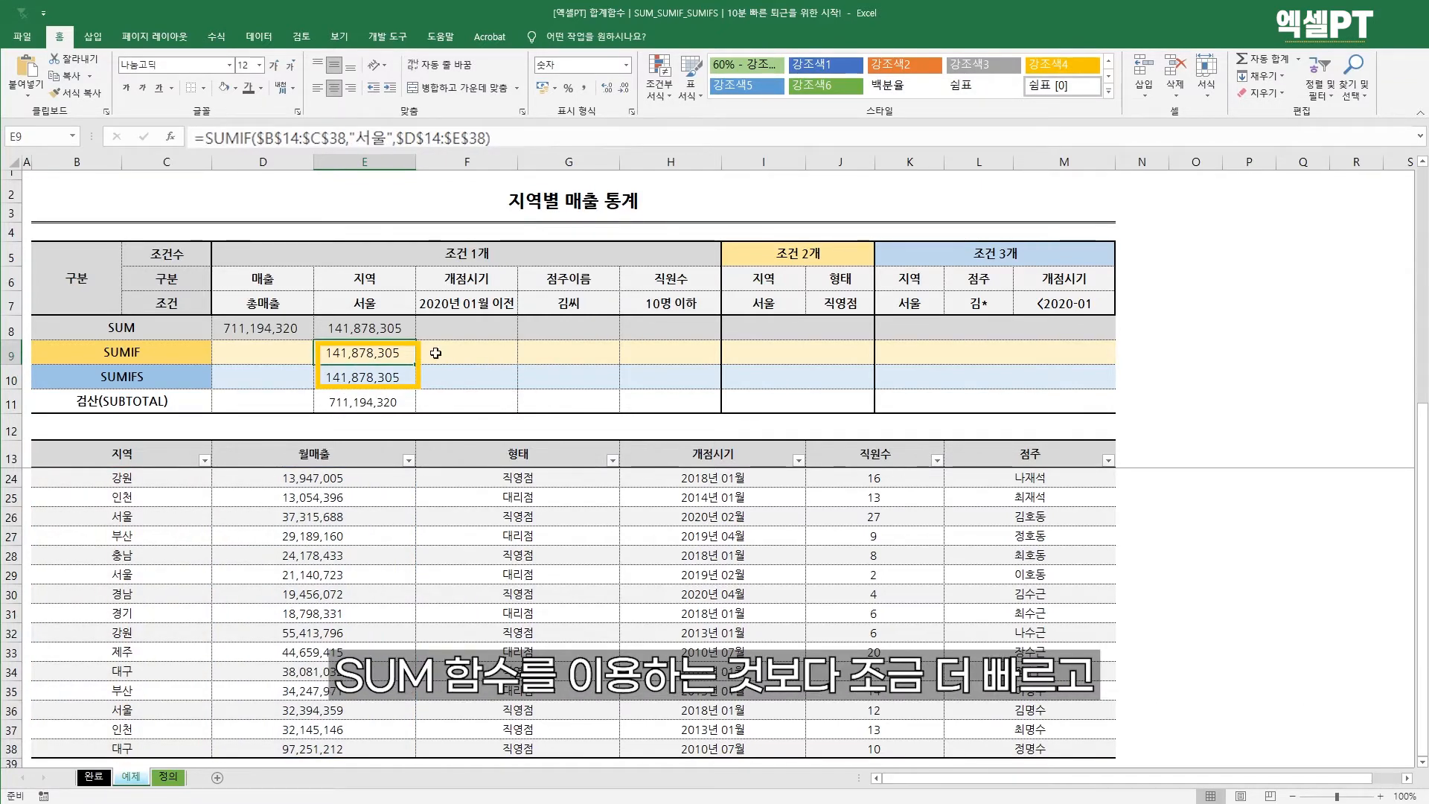
shift+click(409, 378)
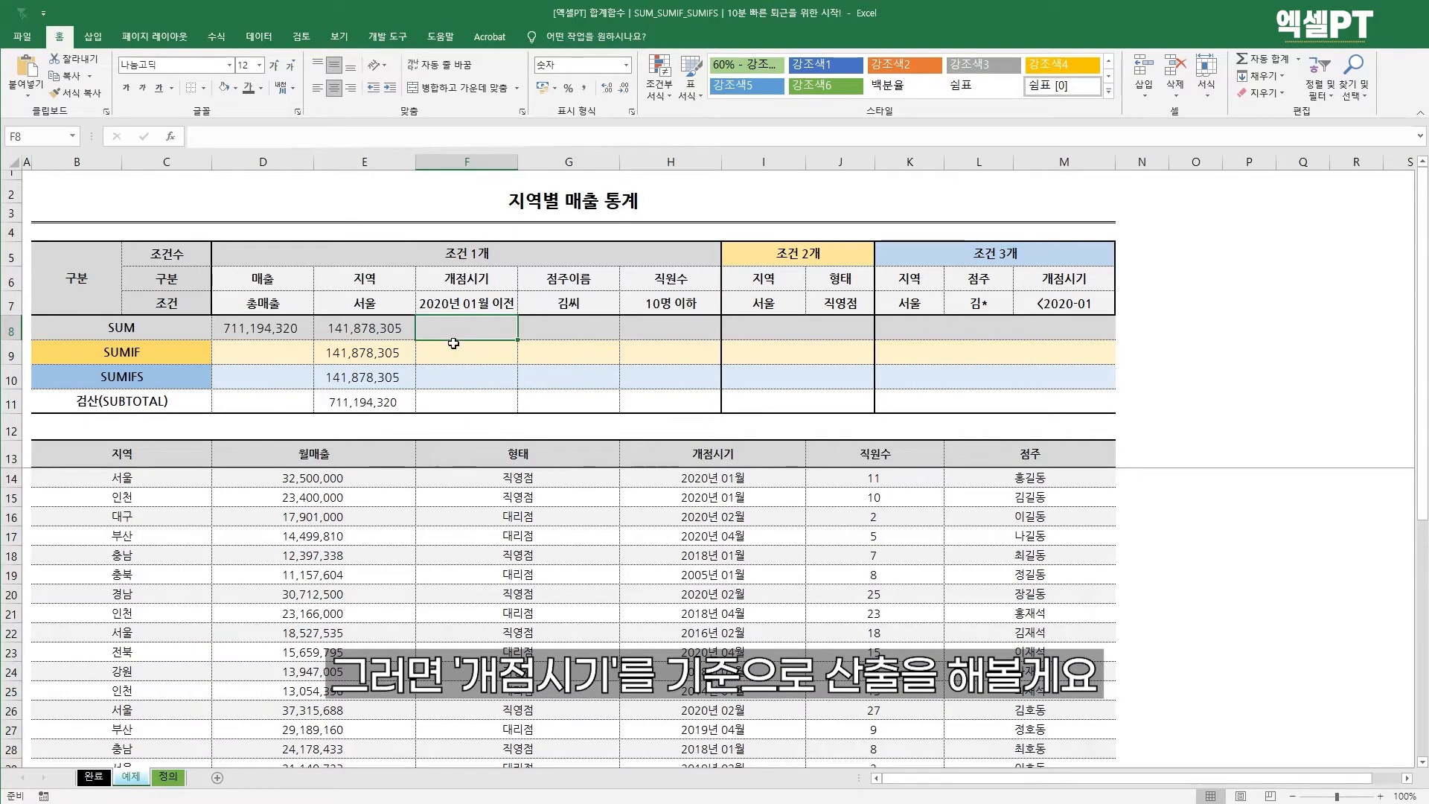
- Start a SUM formula in F8 with the monthly sales of stores opened before 2020년 01월: D18:E19, D21 and D22
text(=)
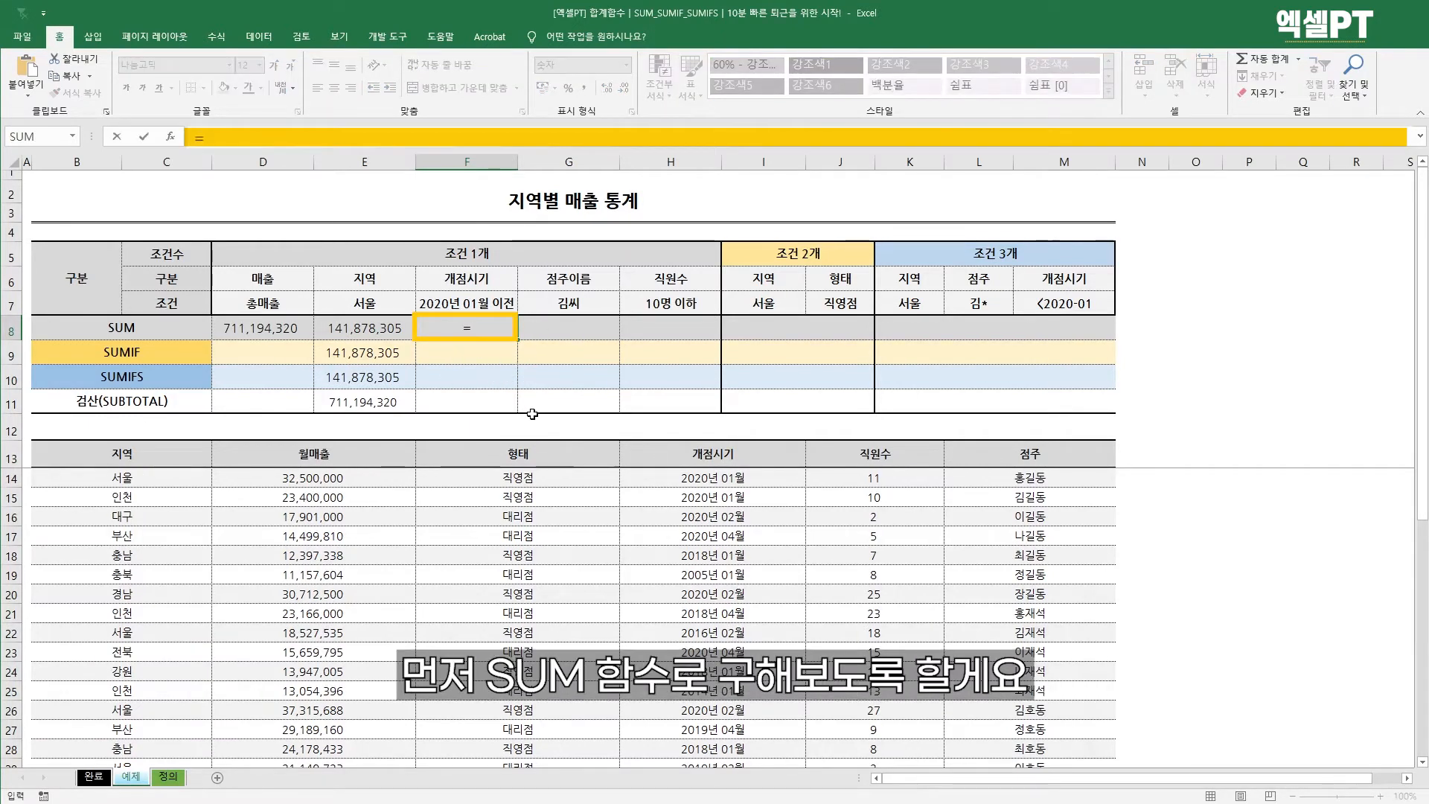
text(SUM()
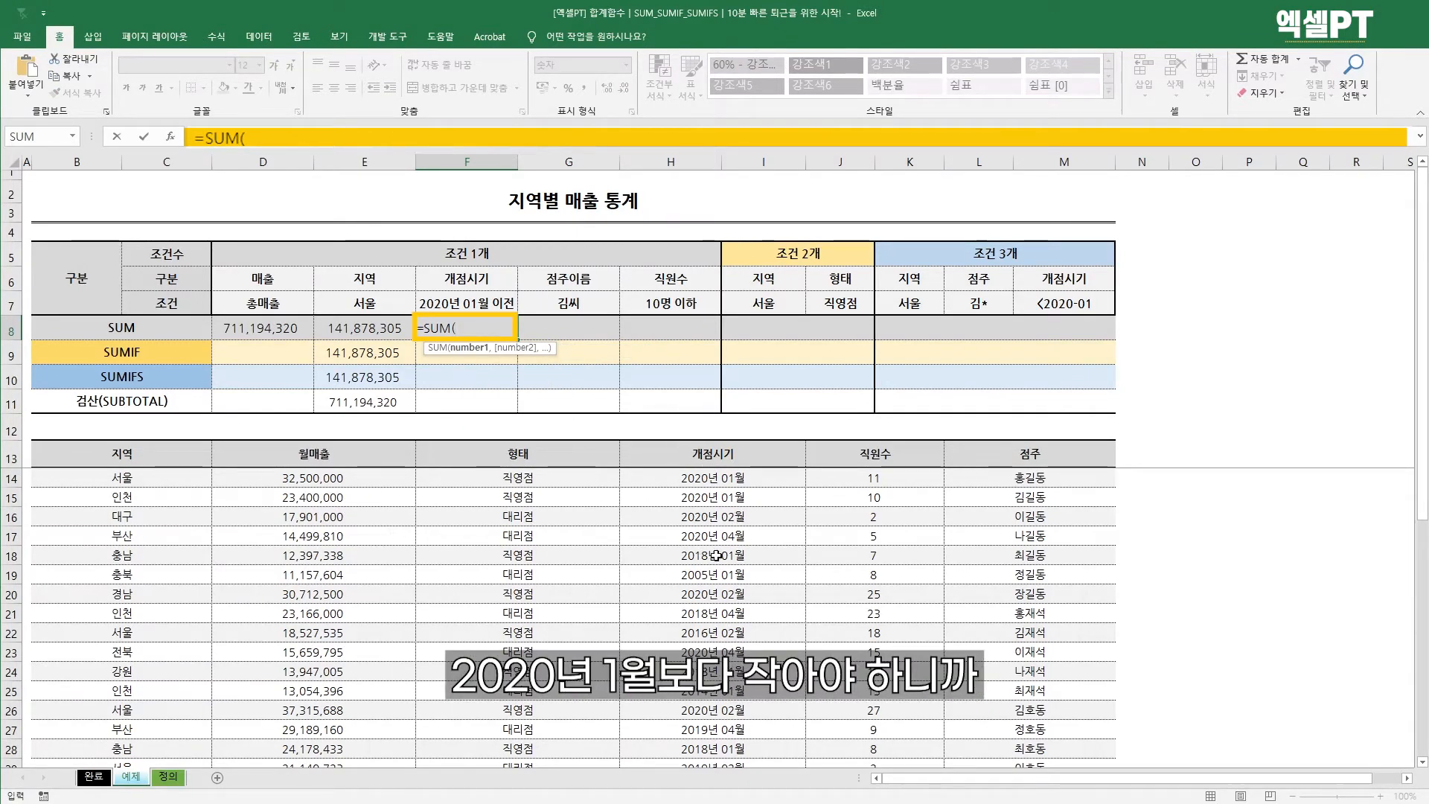
click(341, 555)
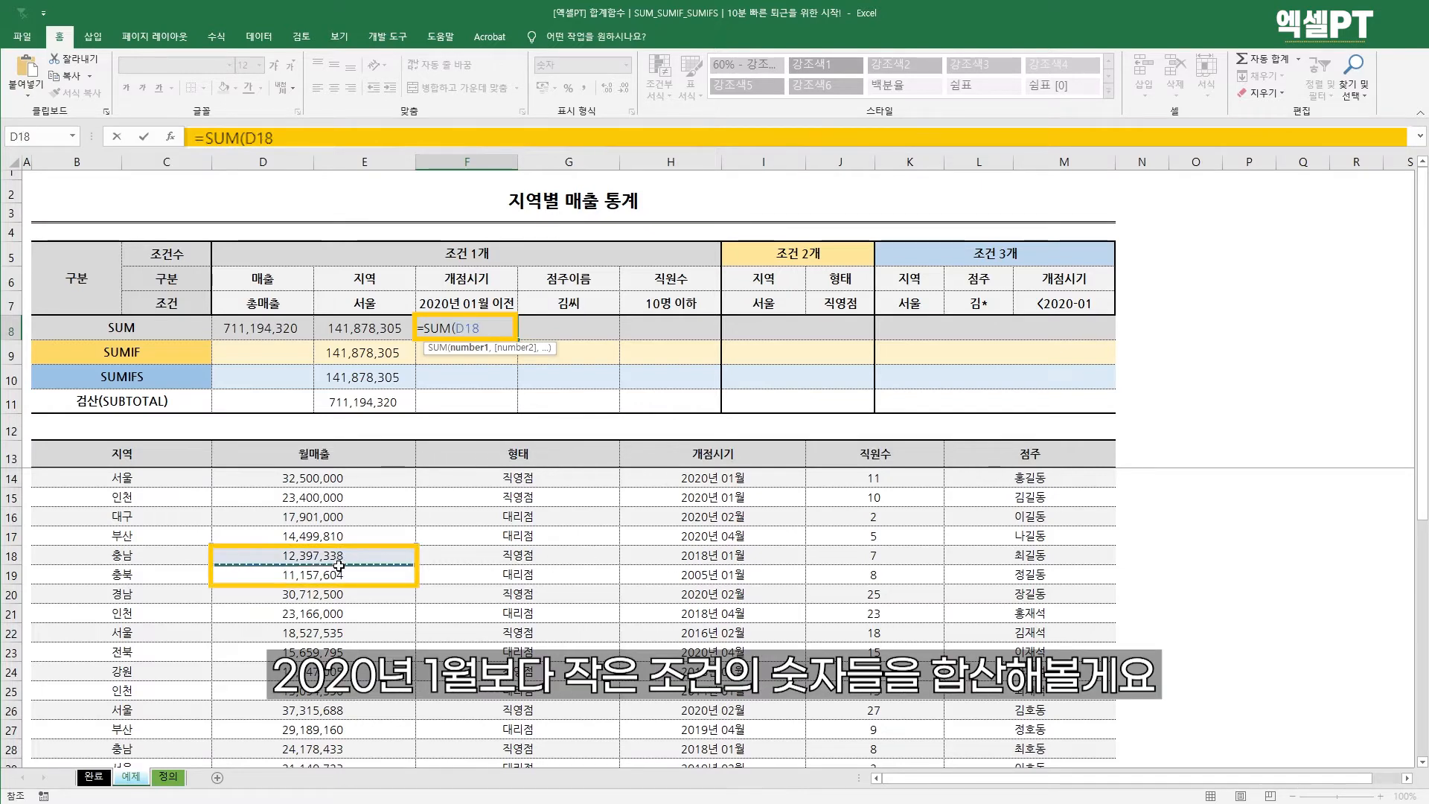
ctrl+click(339, 575)
ctrl+click(341, 594)
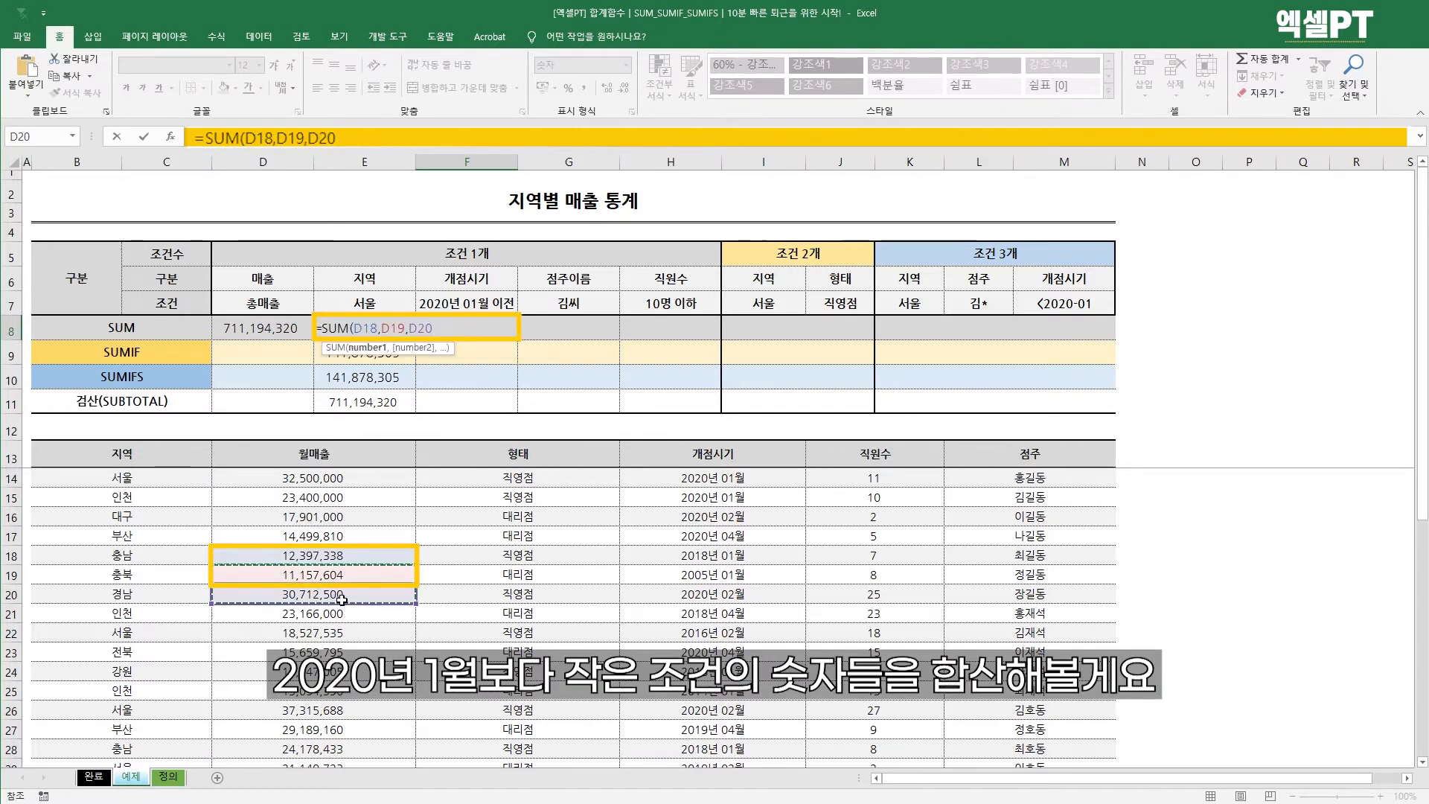
click(358, 589)
drag(350, 556, 349, 576)
ctrl+click(344, 615)
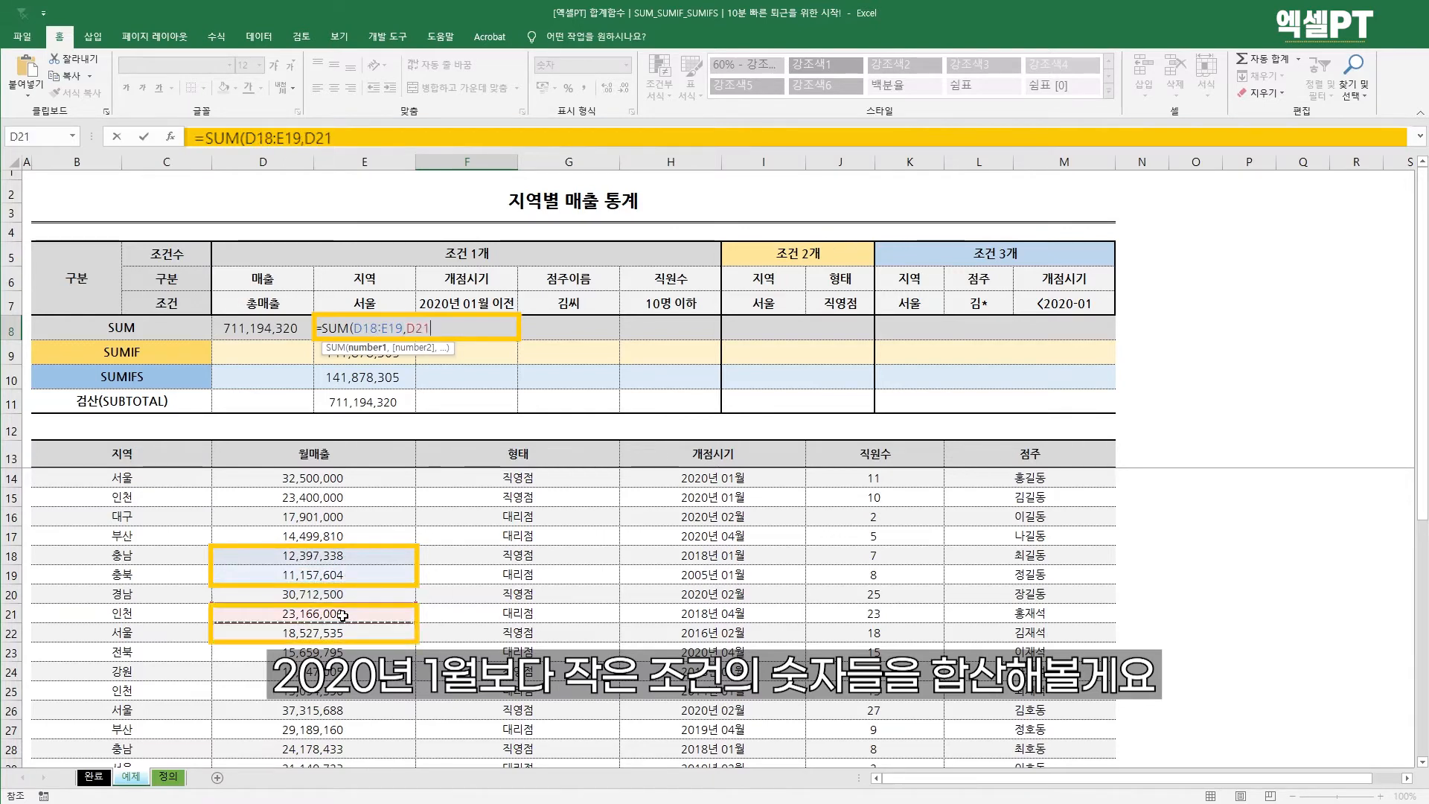
ctrl+click(346, 632)
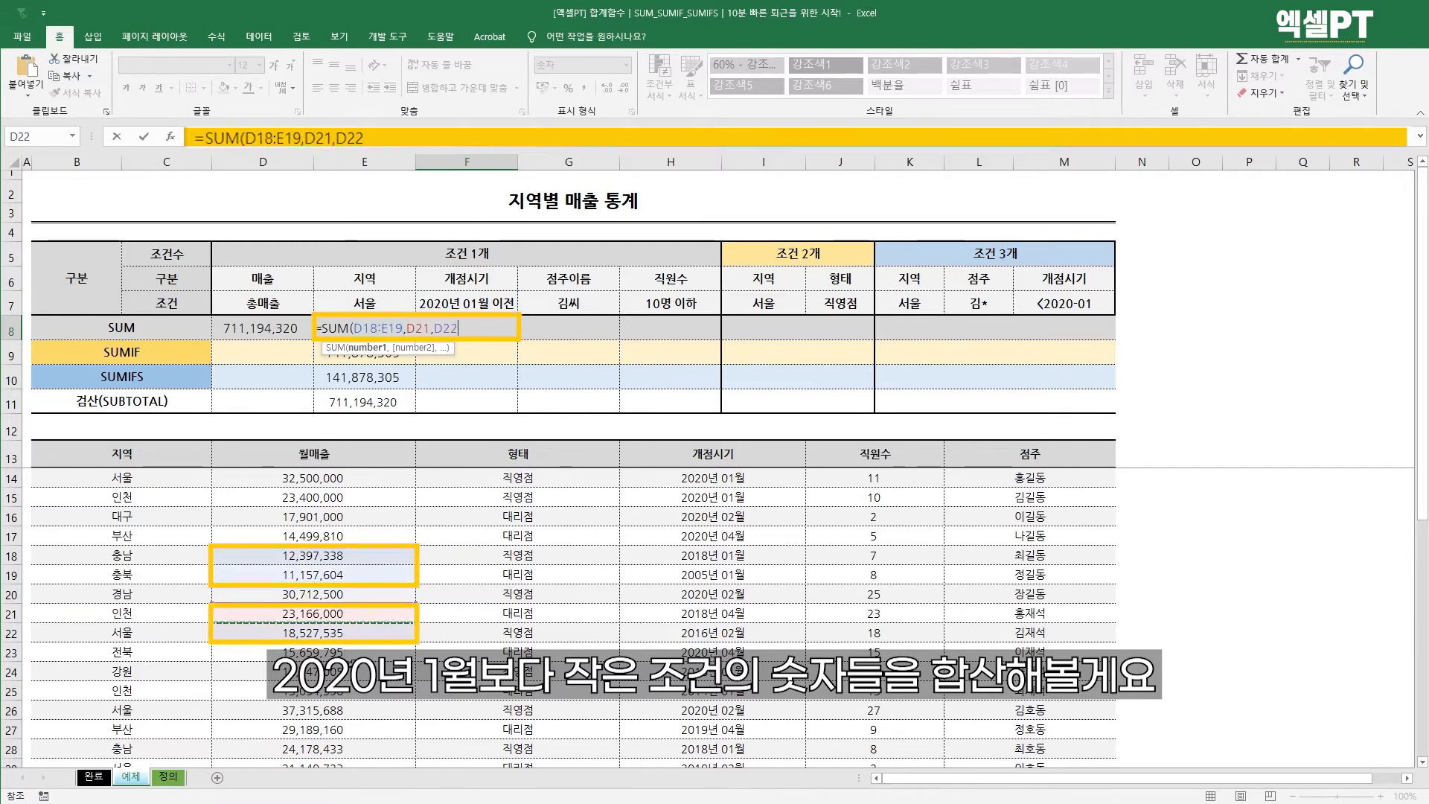
- Complete the F8 SUM formula with the monthly sales ranges D24:E26, D27, D28:E29, D31:E36 and D37:E38
drag(349, 670, 362, 726)
ctrl+click(362, 726)
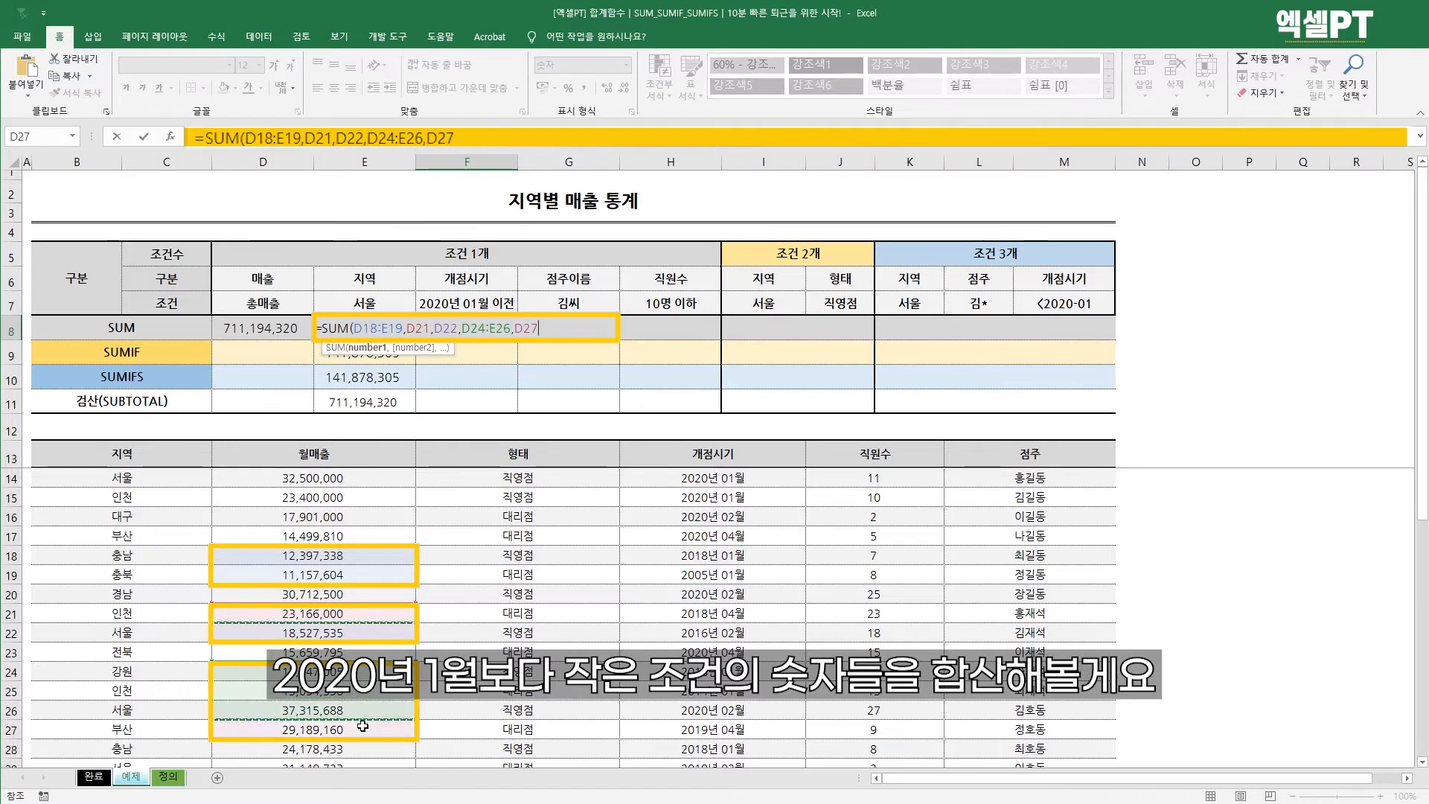
scroll(357, 596, down, 3)
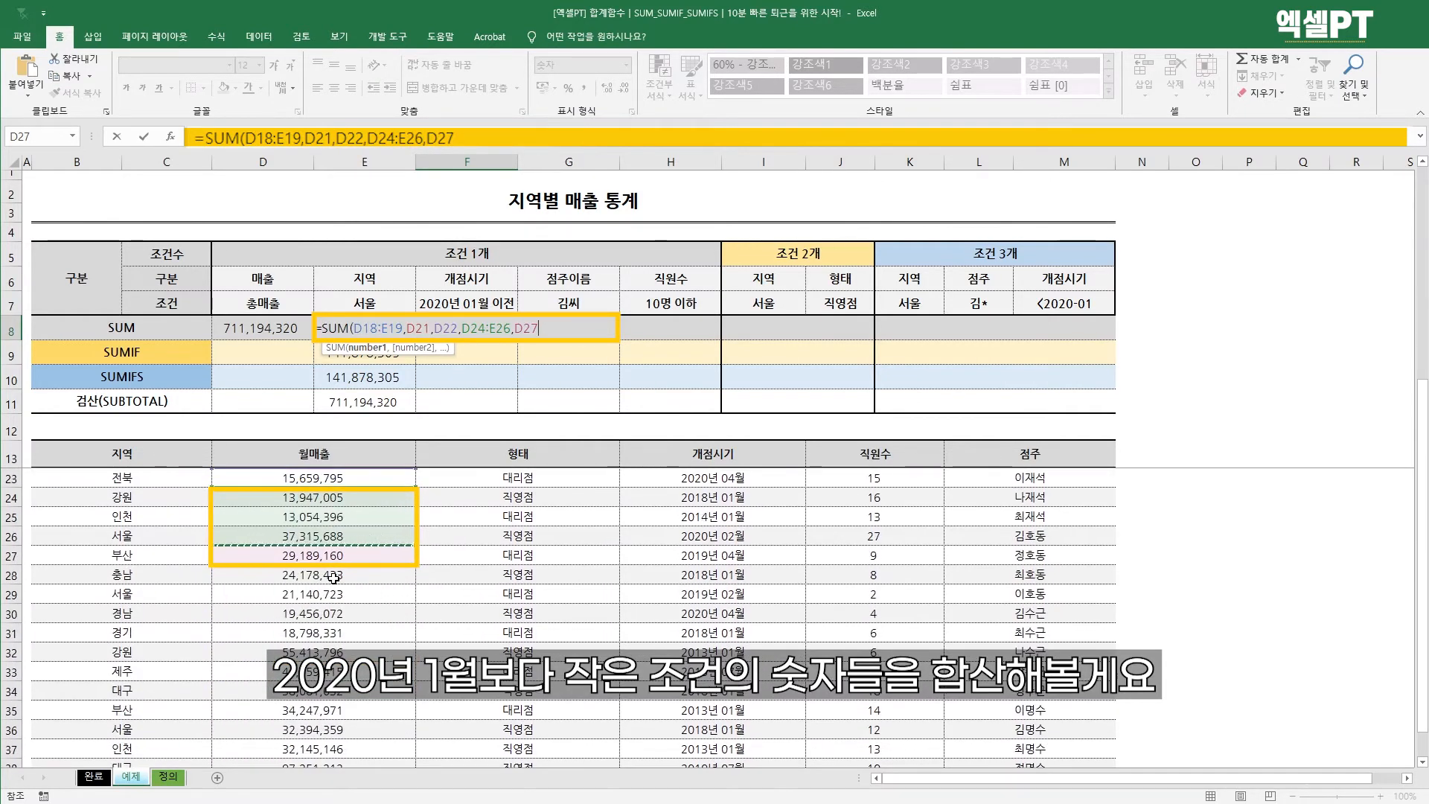
drag(331, 575, 331, 730)
scroll(397, 663, down, 2)
drag(348, 632, 350, 649)
key(Return)
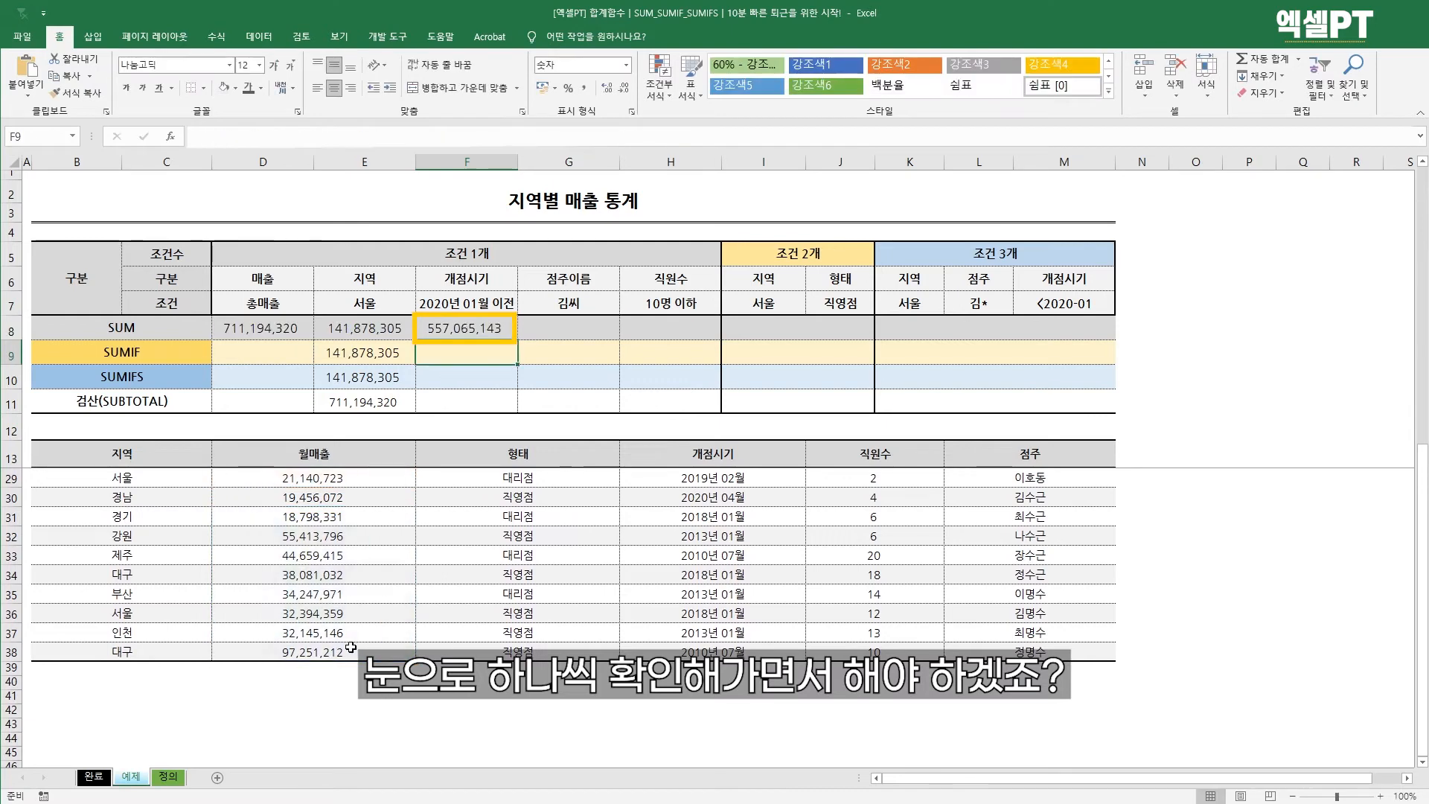
- Start a SUMIF formula in F9 with the 개점시기 data as the absolute criteria range $H$14:$I$38
scroll(482, 345, up, 5)
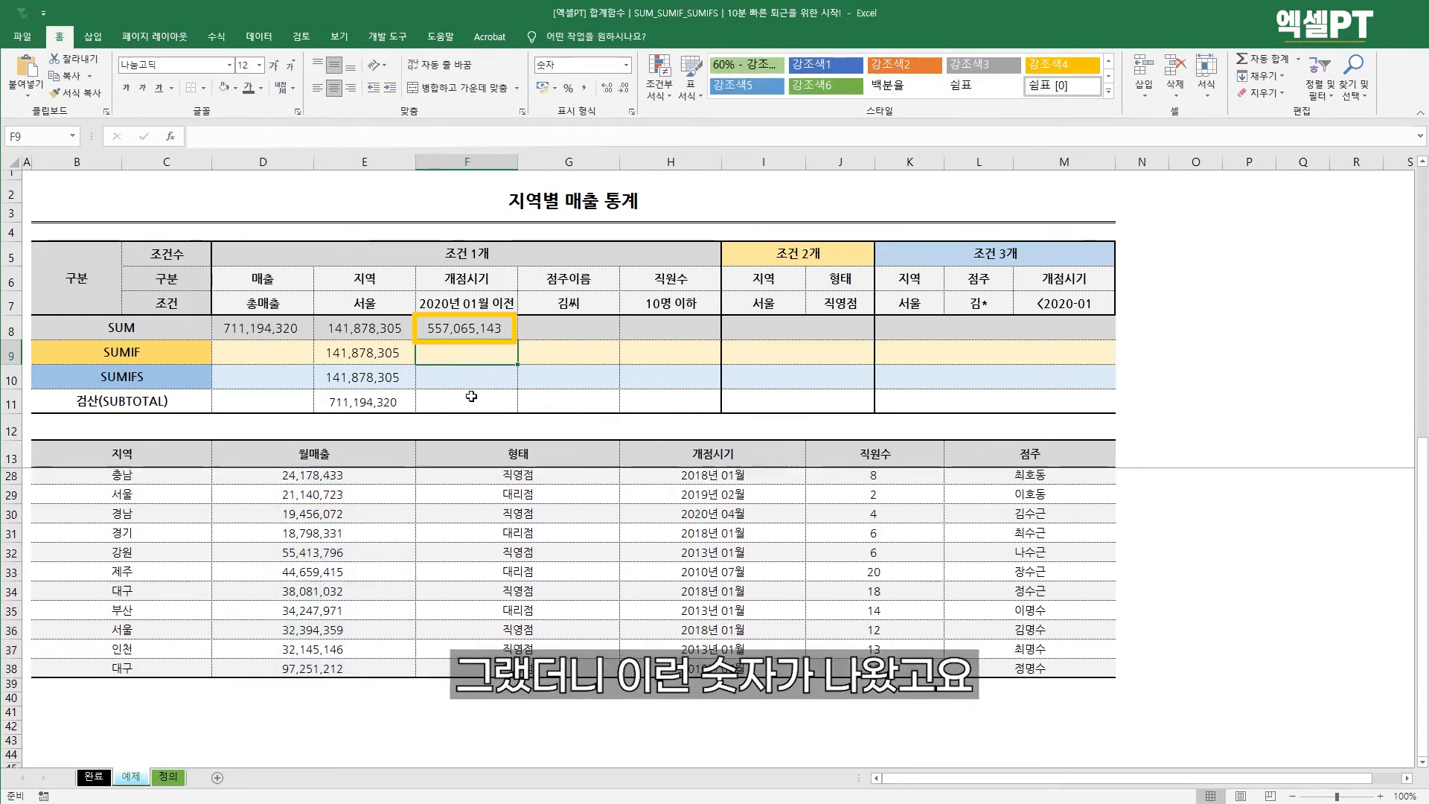
text(=sumif)
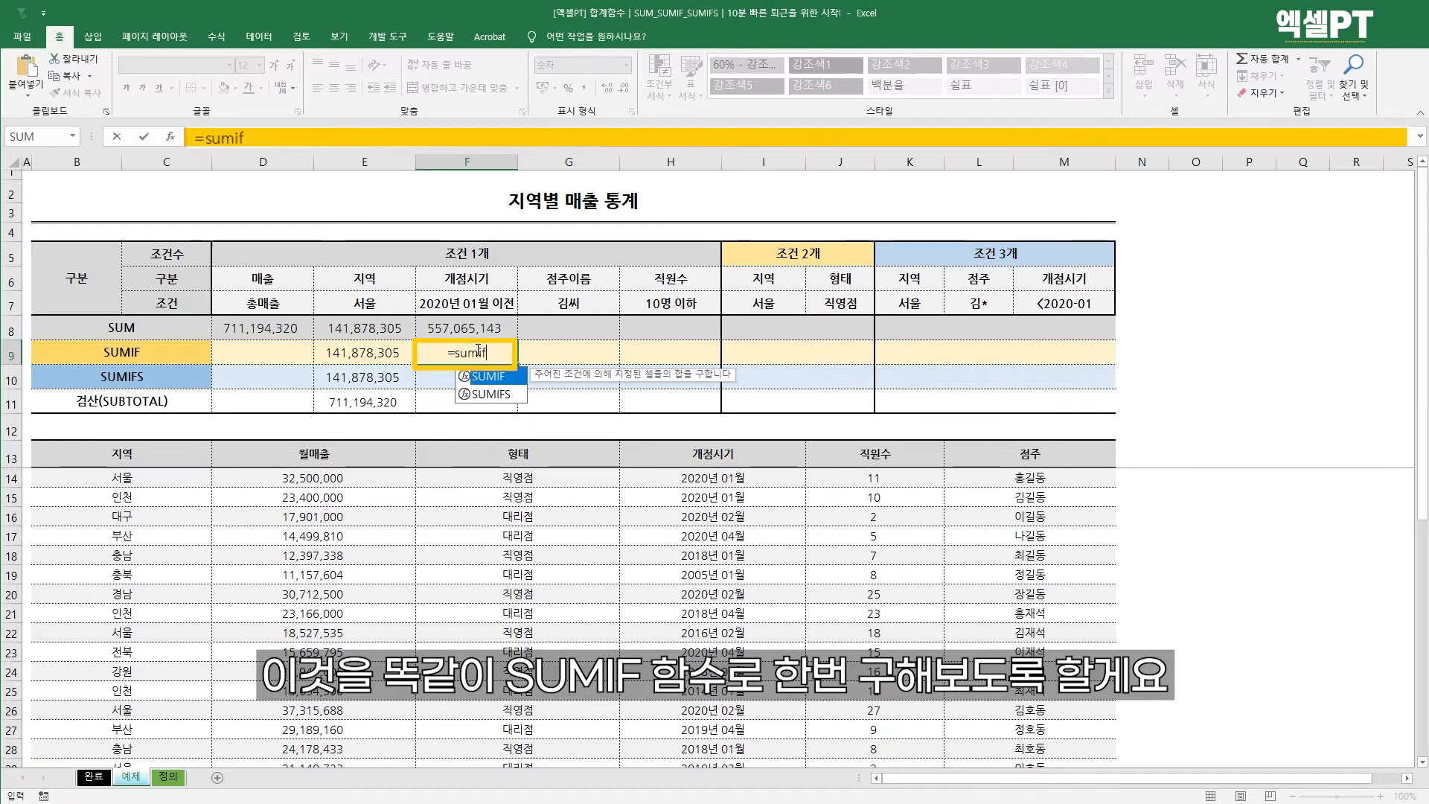
key(Tab)
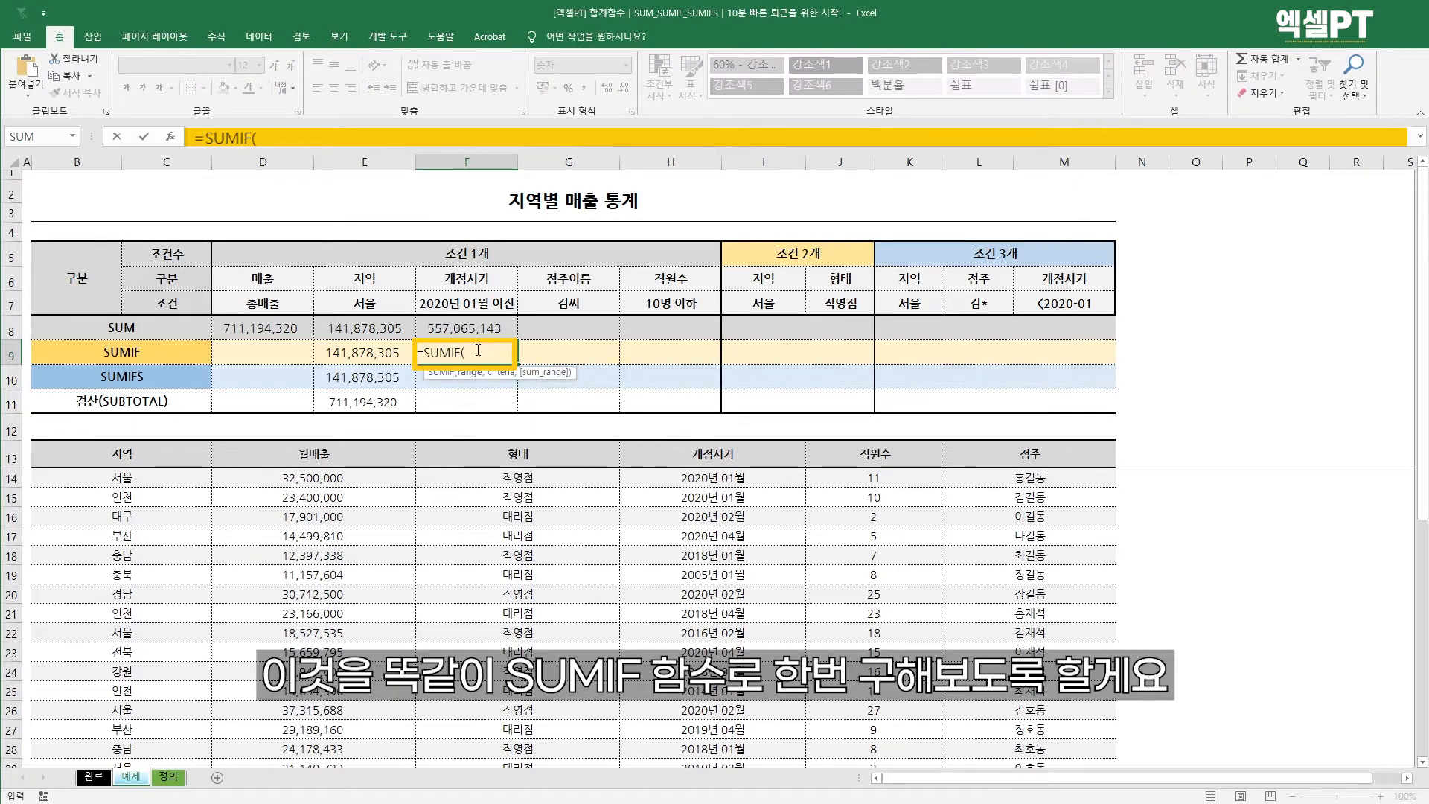
key(Down)
key(Down)
key(Down)
key(Down)
key(Right)
key(Right)
key(Down)
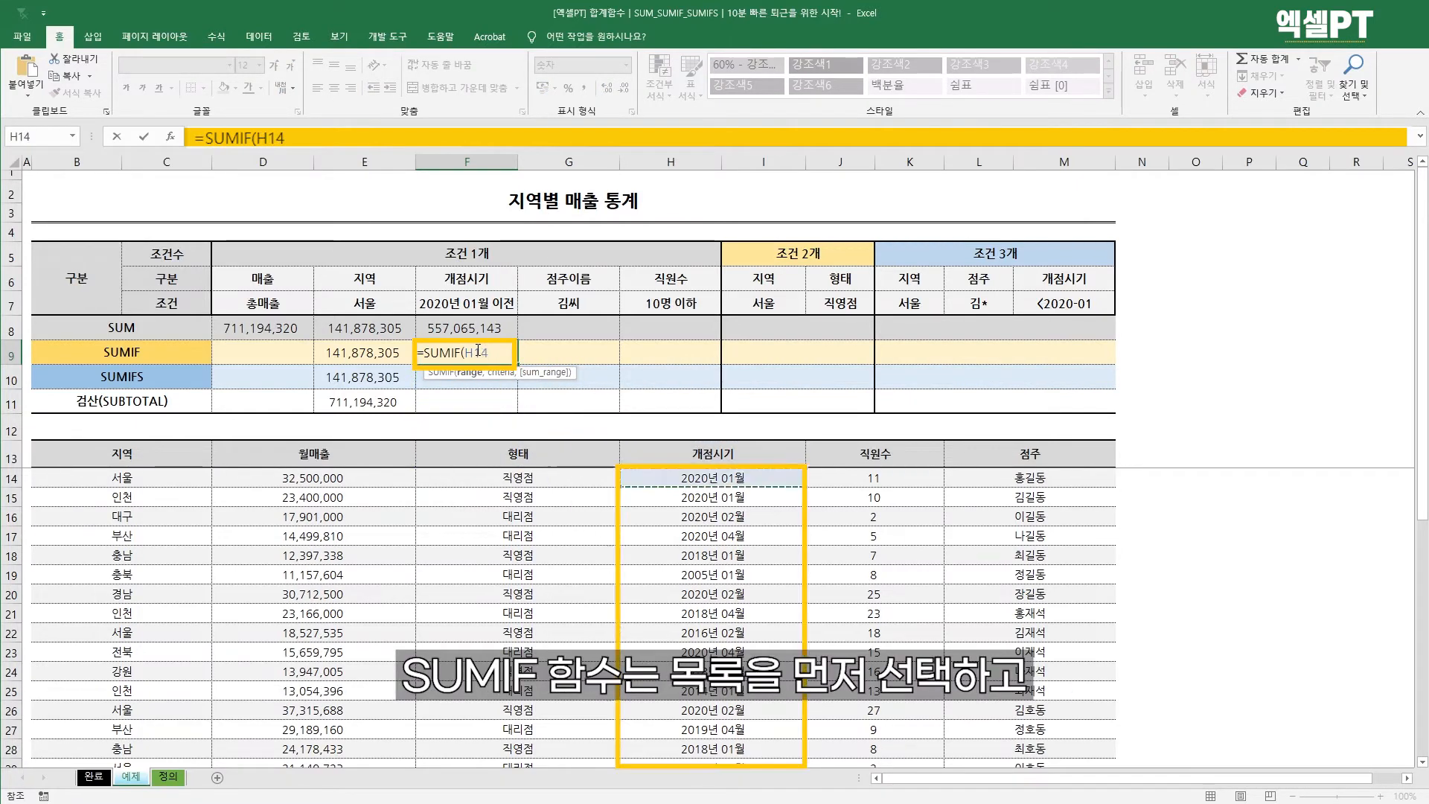
key(ctrl+shift+Down)
key(F4)
- Complete the F9 SUMIF formula with the criterion "<2020-01" and the monthly sales as the absolute sum range $D$14:$E$38
text(,"<2020)
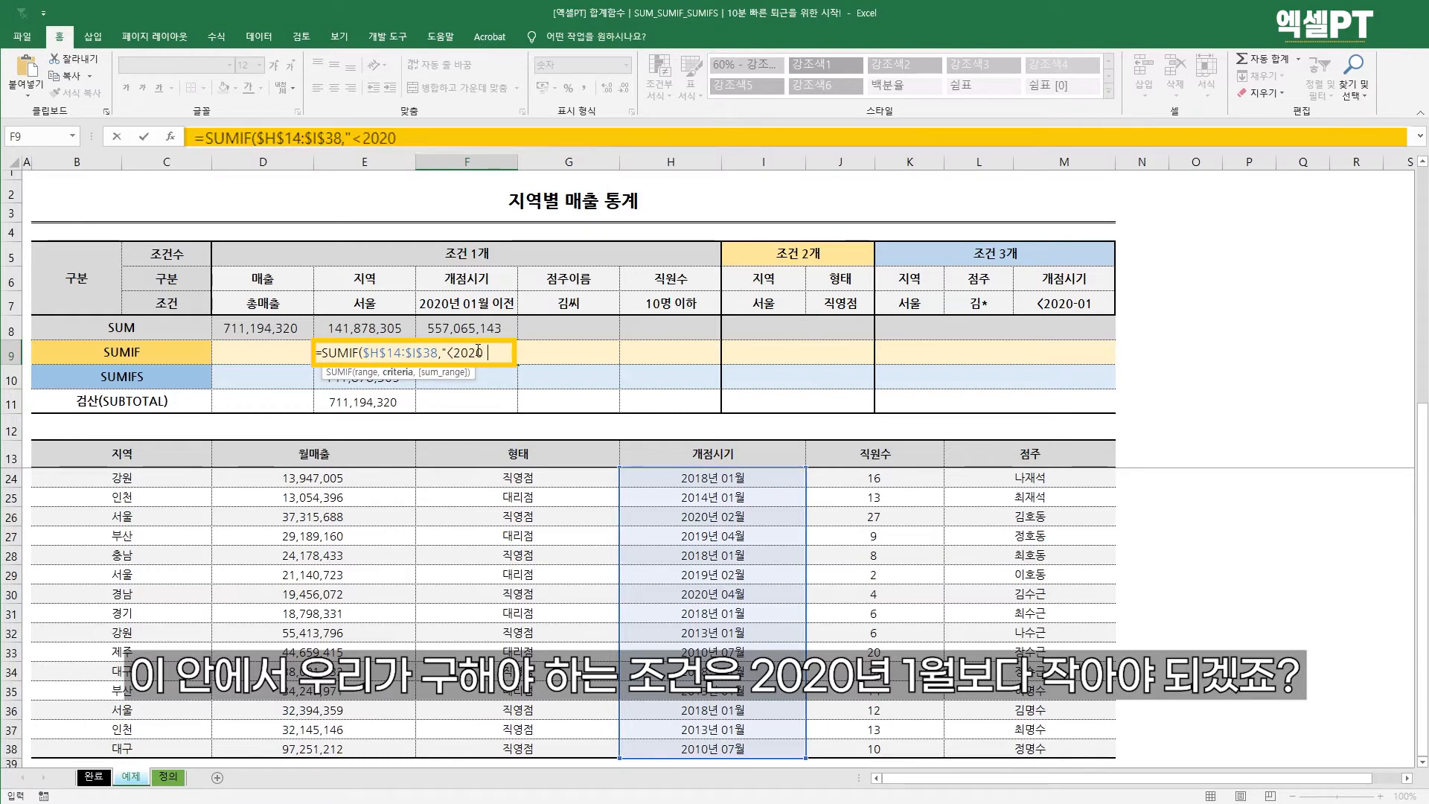
text(-01)
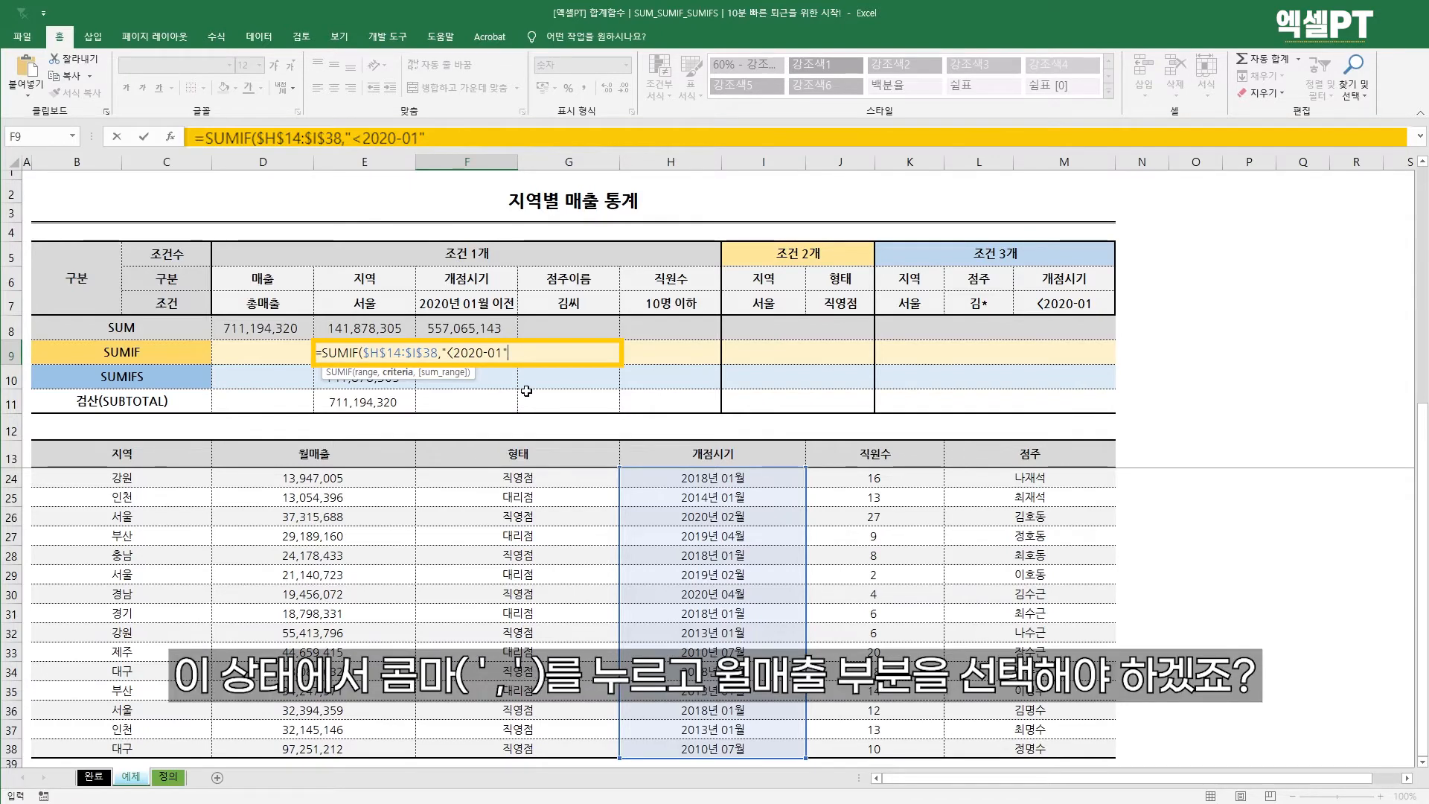
text(,)
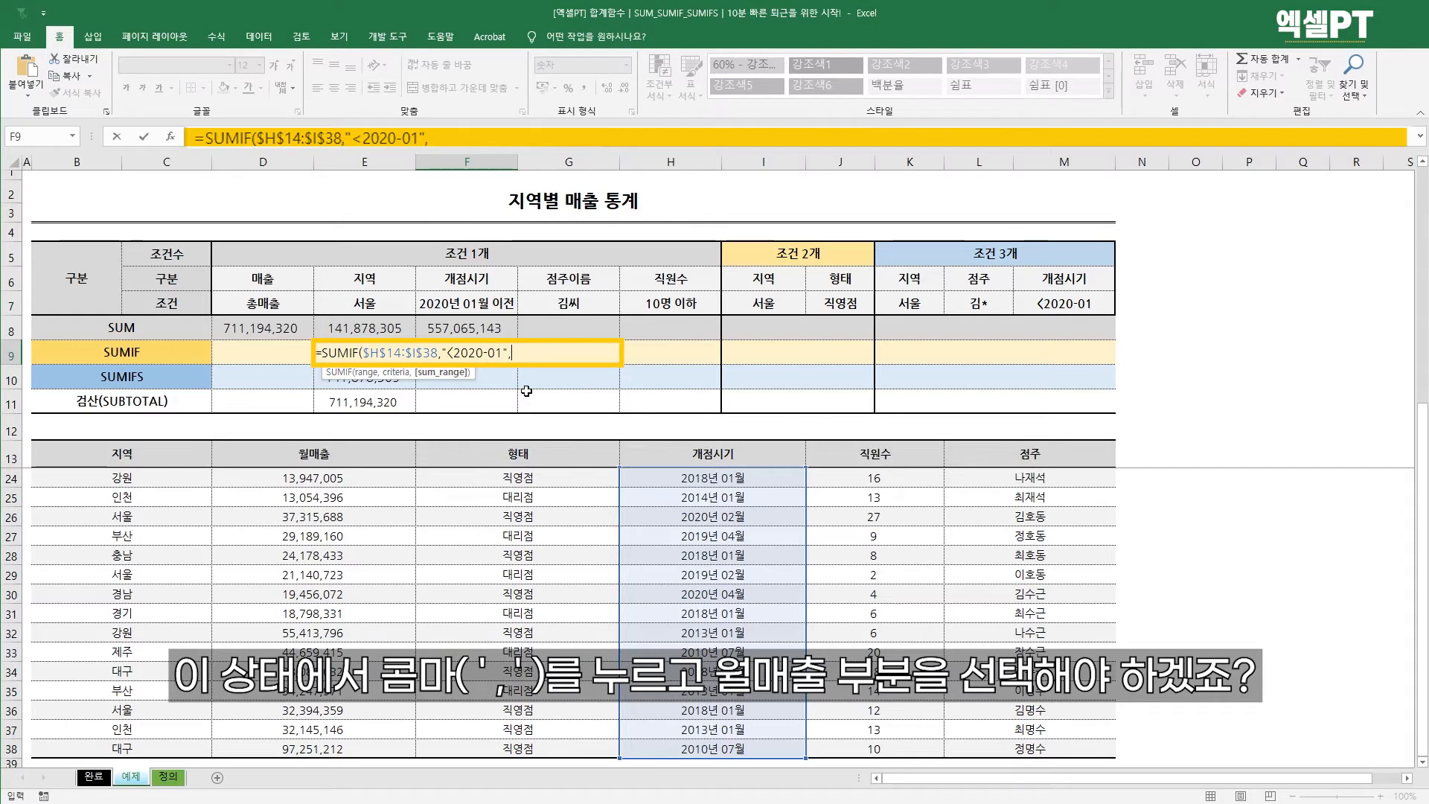
click(323, 457)
key(Down)
key(ctrl+shift+Down)
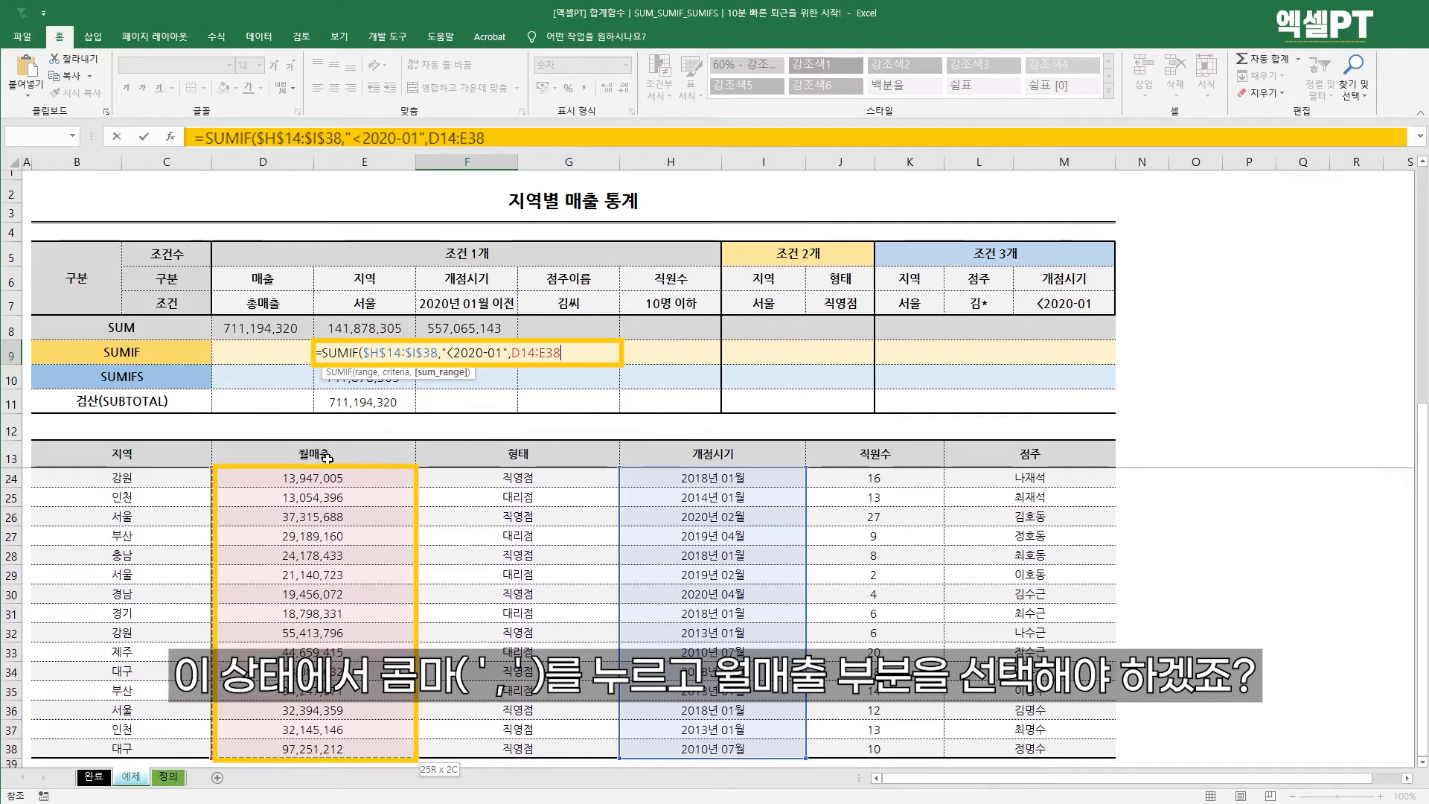
key(F4)
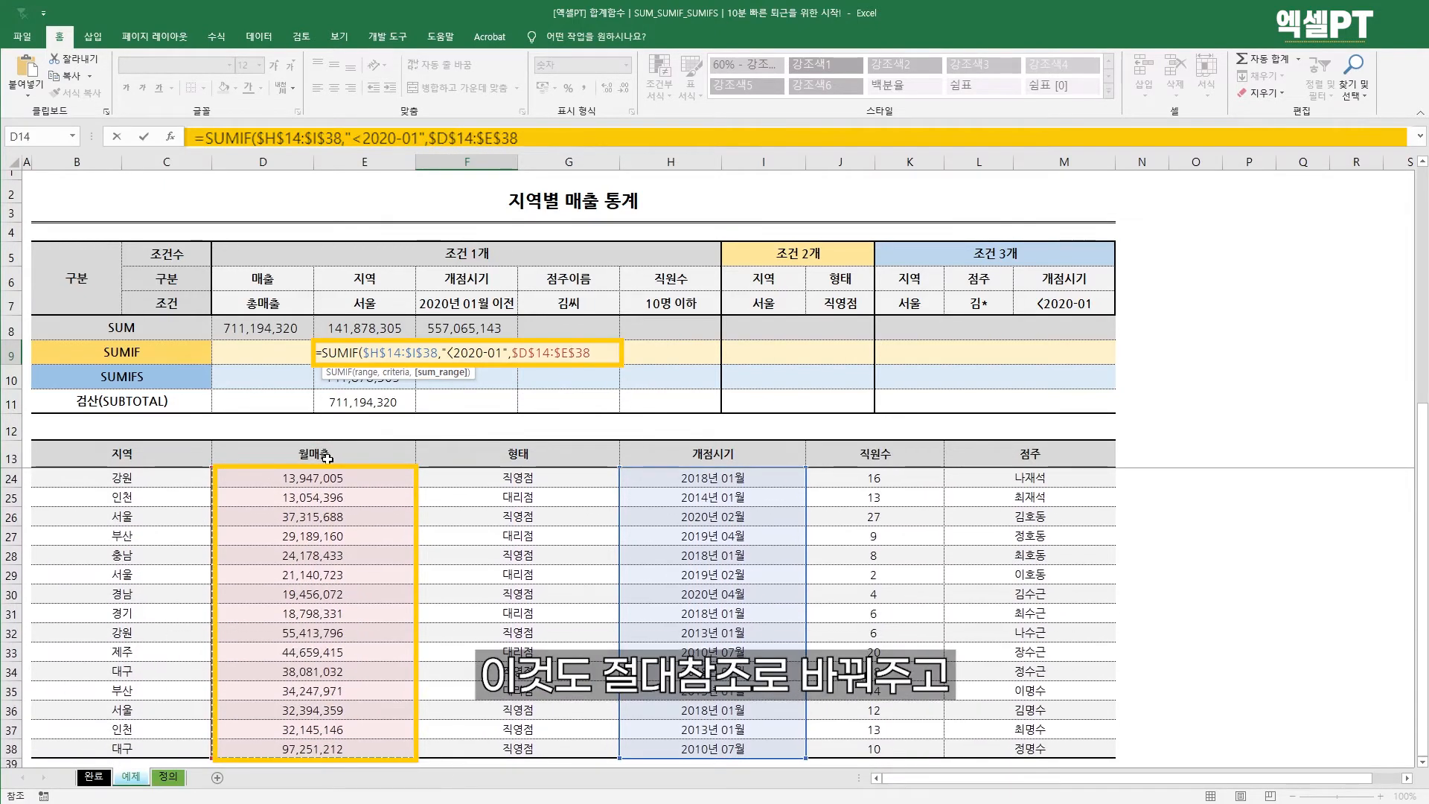
key(Return)
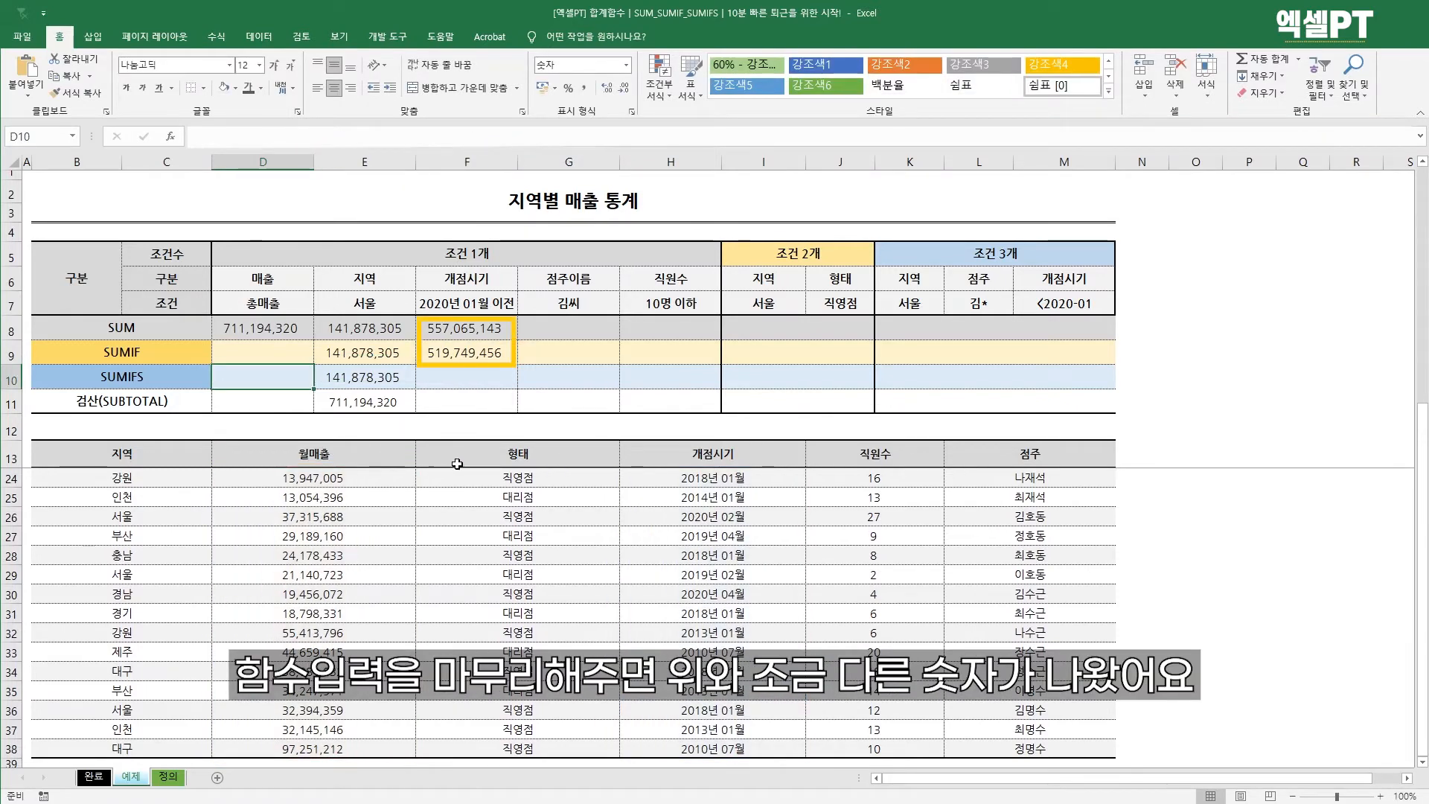
- Start a SUMIFS formula in F10 with the monthly sales as the absolute sum range $D$14:$E$38
click(447, 331)
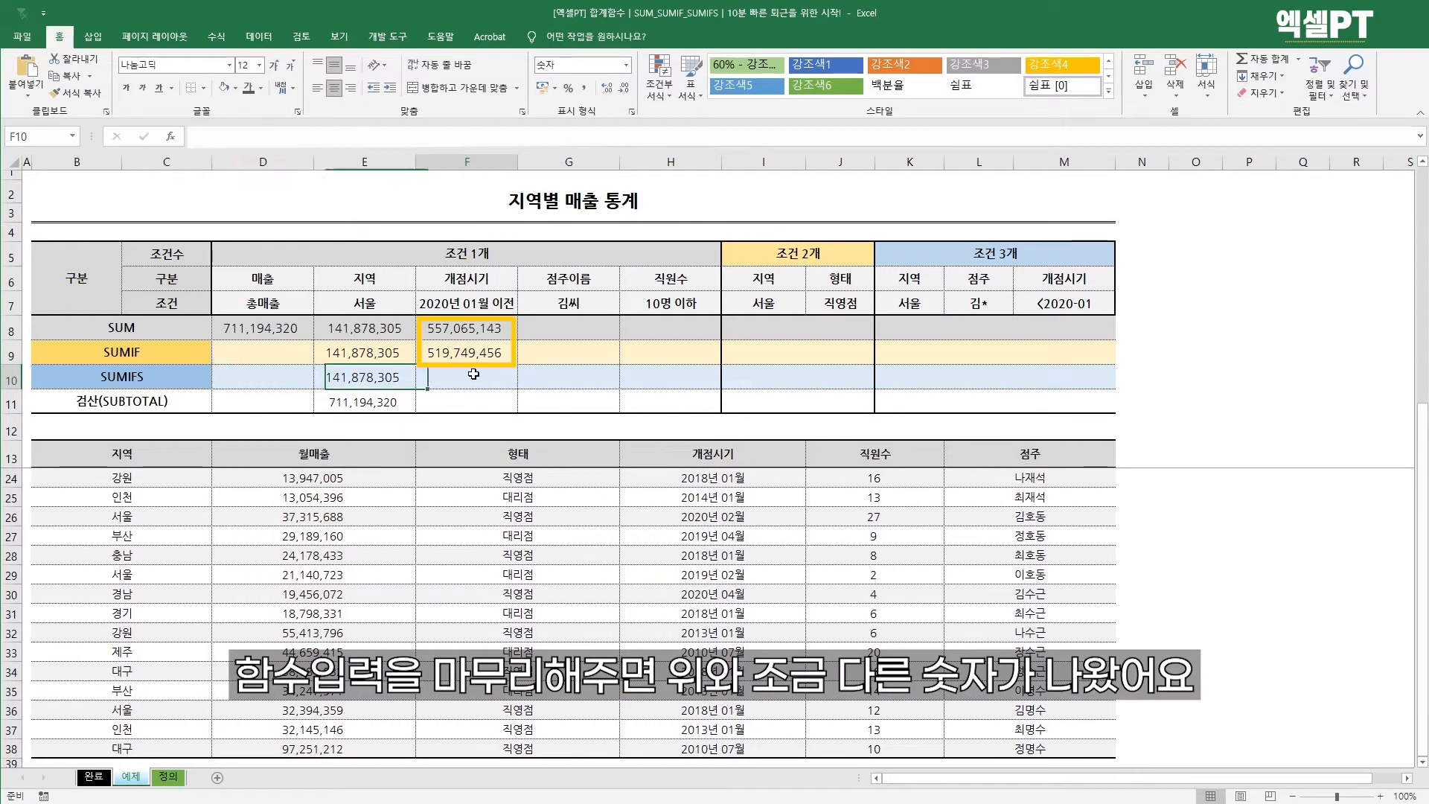
click(447, 349)
click(470, 378)
text(=)
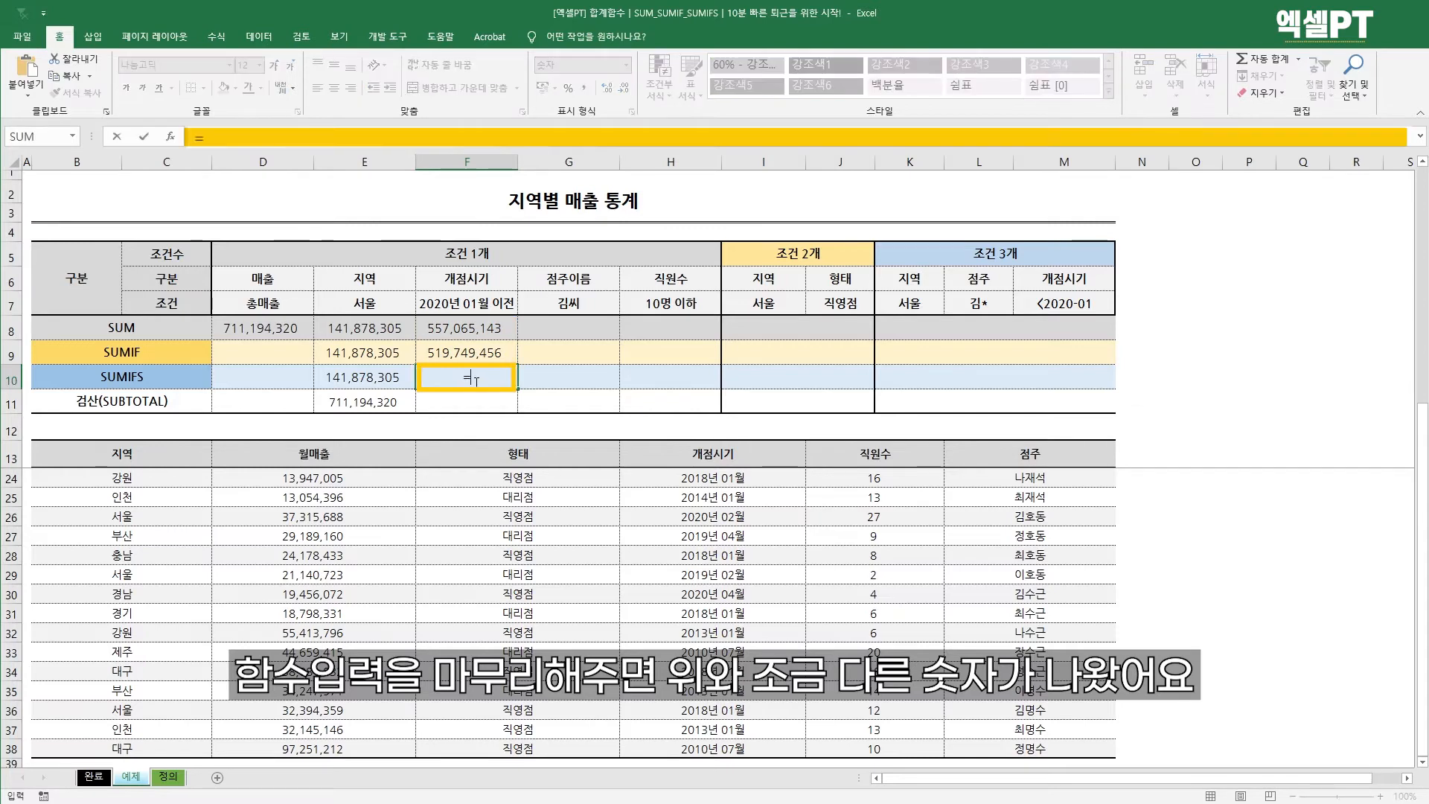
text(sumifs()
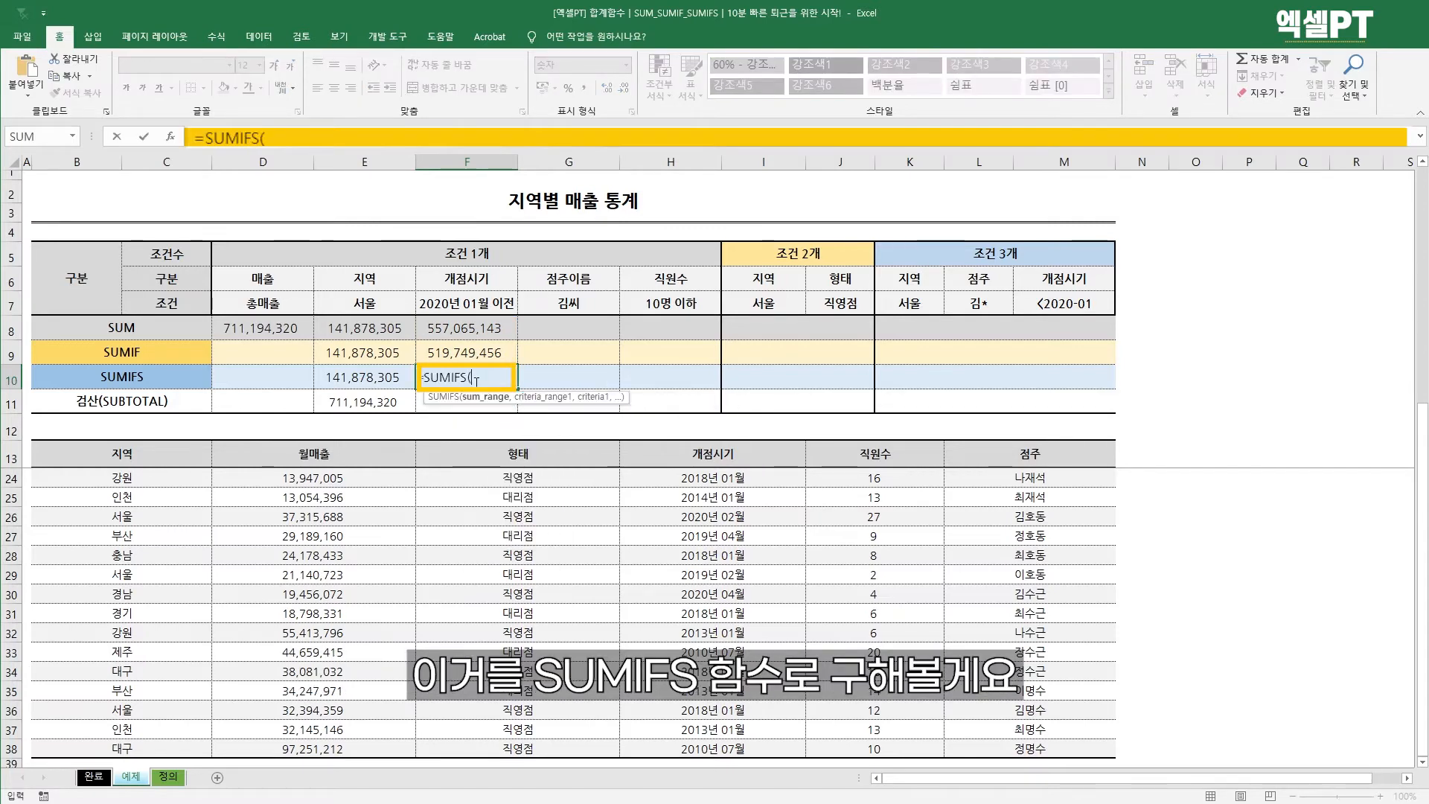
key(Down)
key(Down)
key(Down)
key(Left)
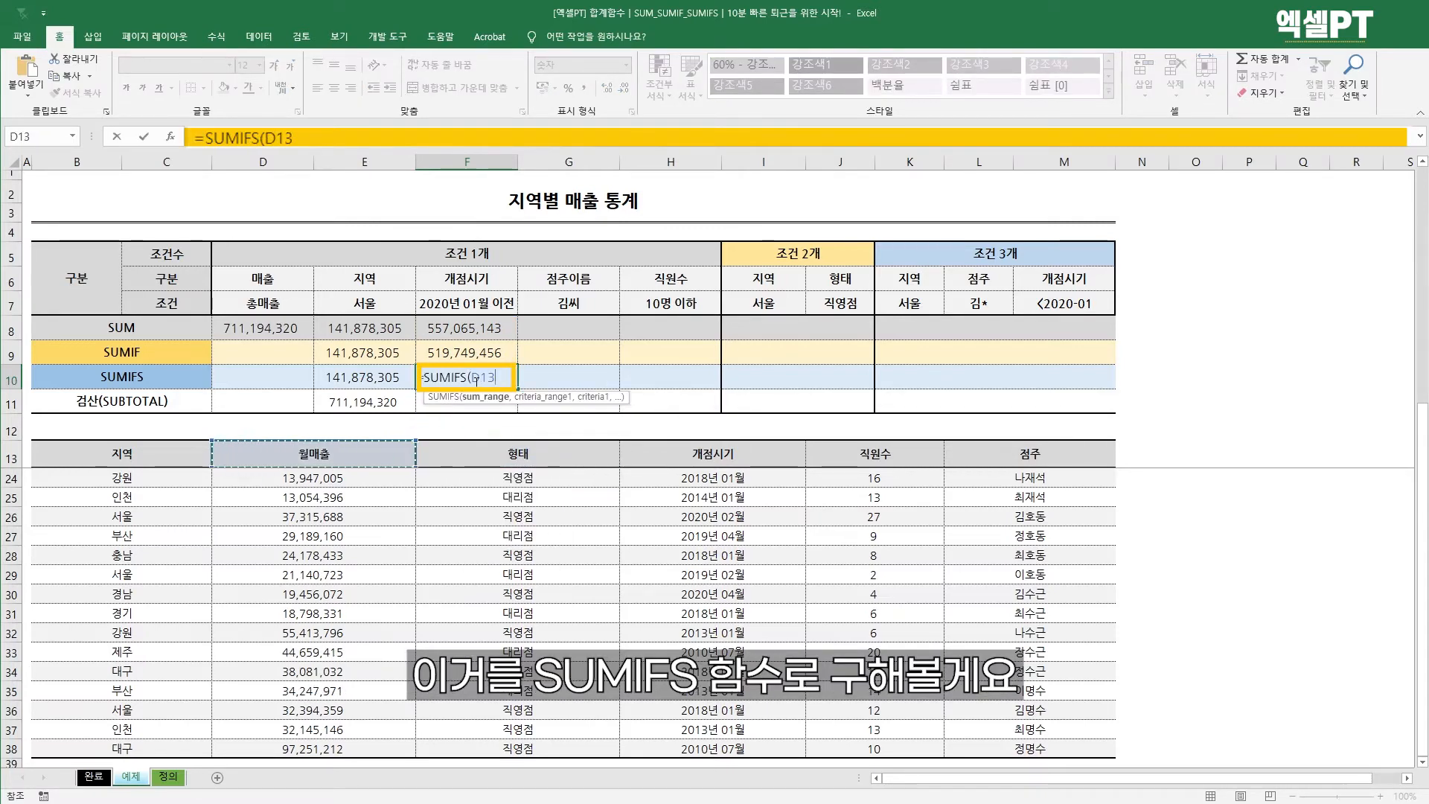
key(Down)
key(ctrl+shift+Down)
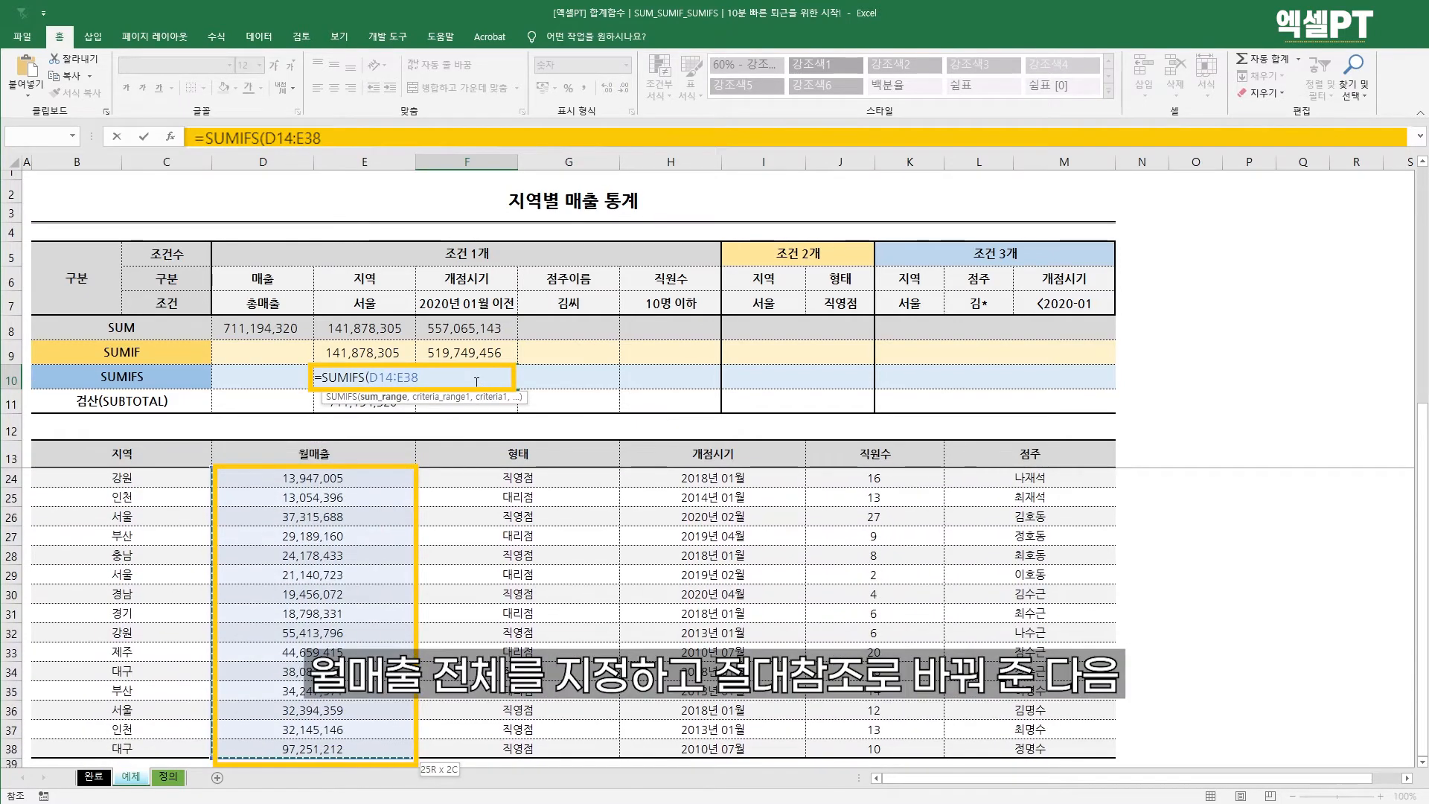
key(F4)
text(,)
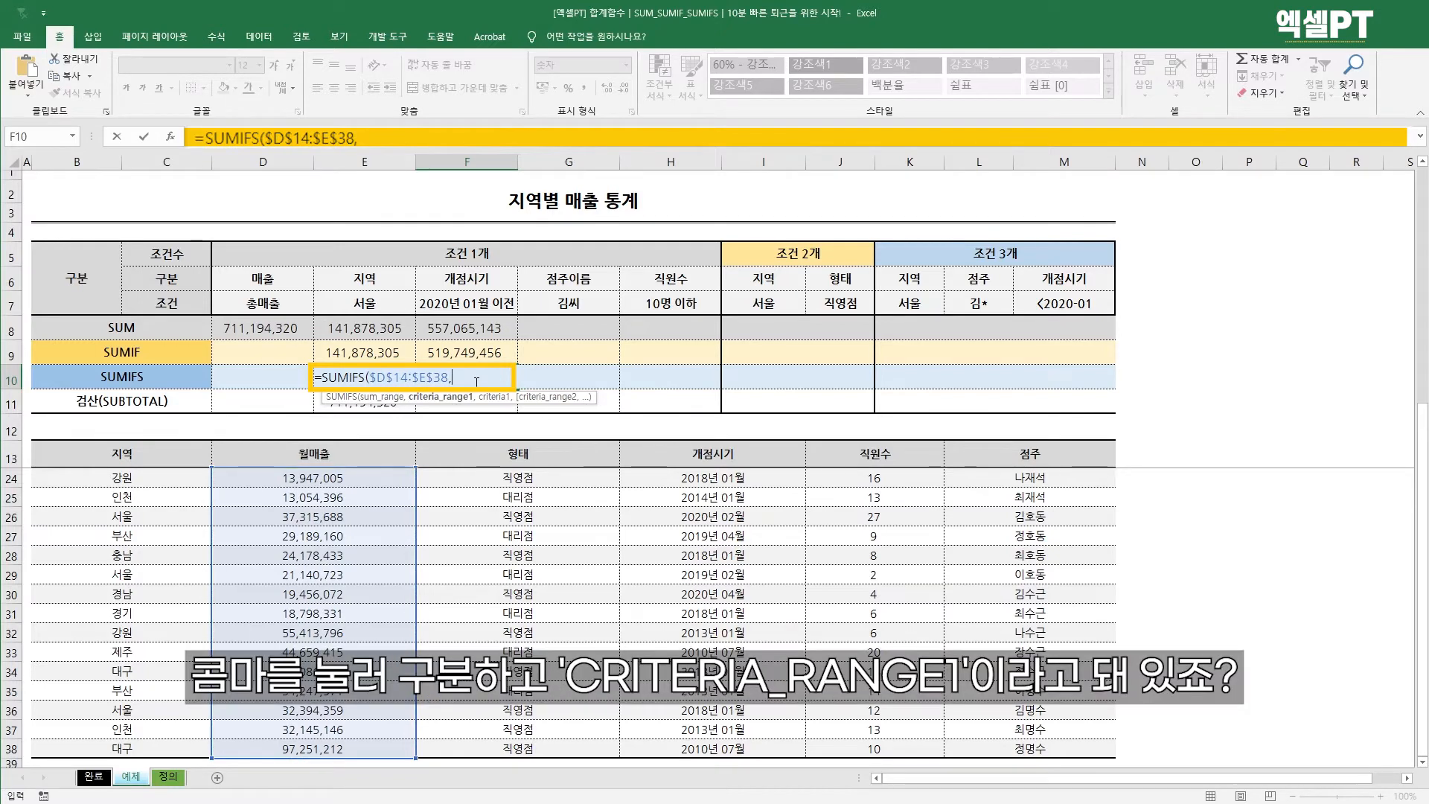
- Add the 개점시기 data to the F10 SUMIFS formula as the absolute first criteria range $H$14:$I$38
key(Down)
key(Down)
key(Down)
key(Down)
key(Right)
key(Right)
key(Right)
key(Right)
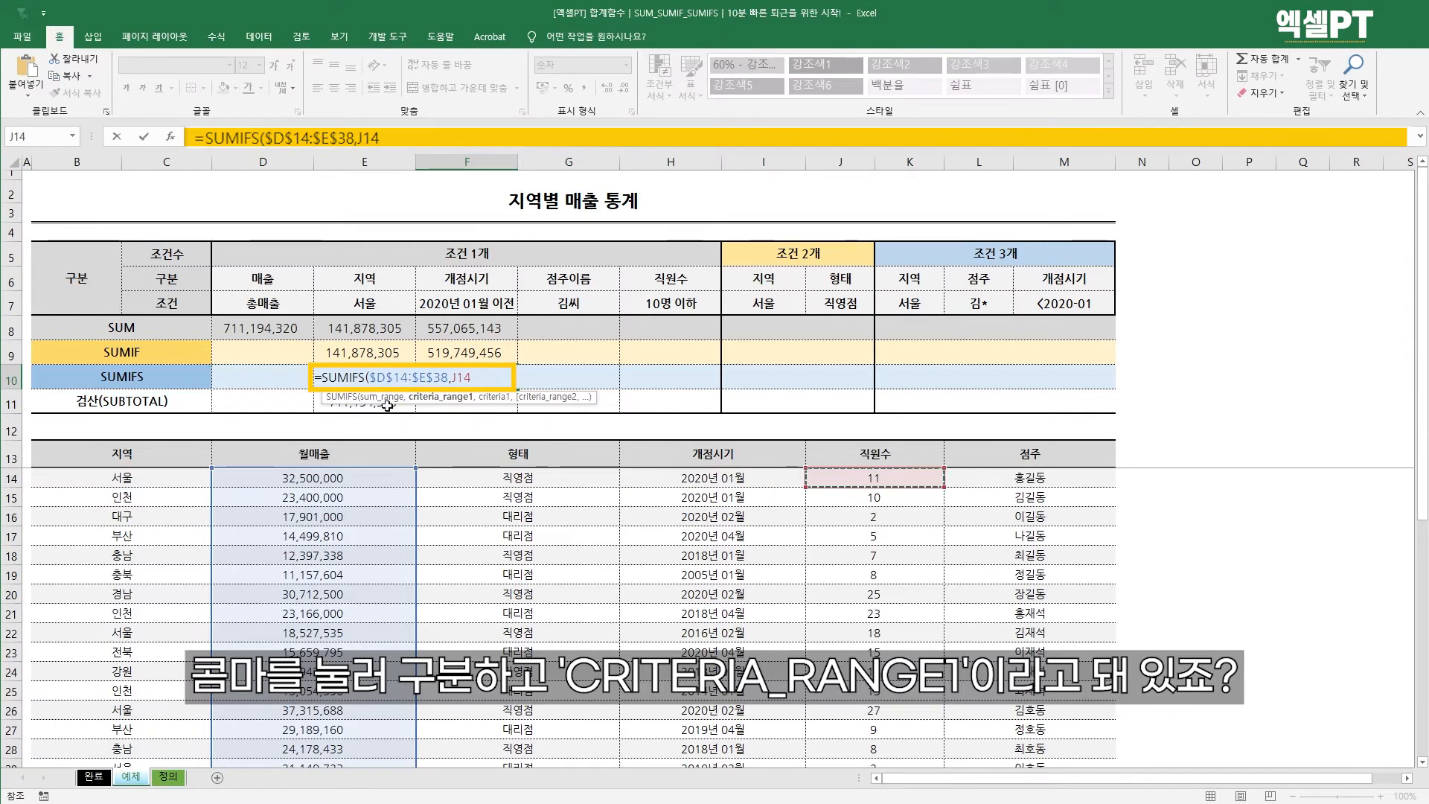
click(713, 479)
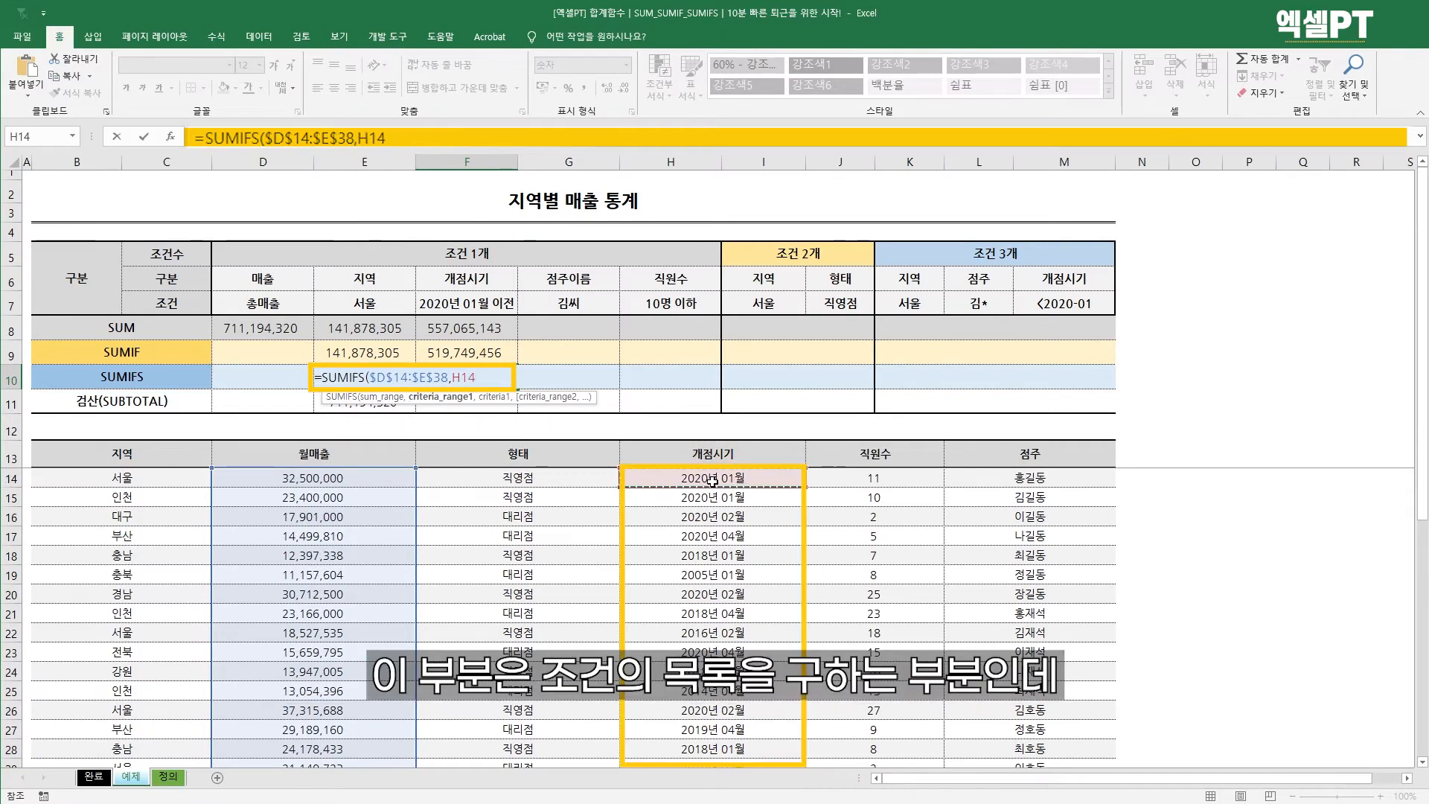
key(ctrl+shift+Down)
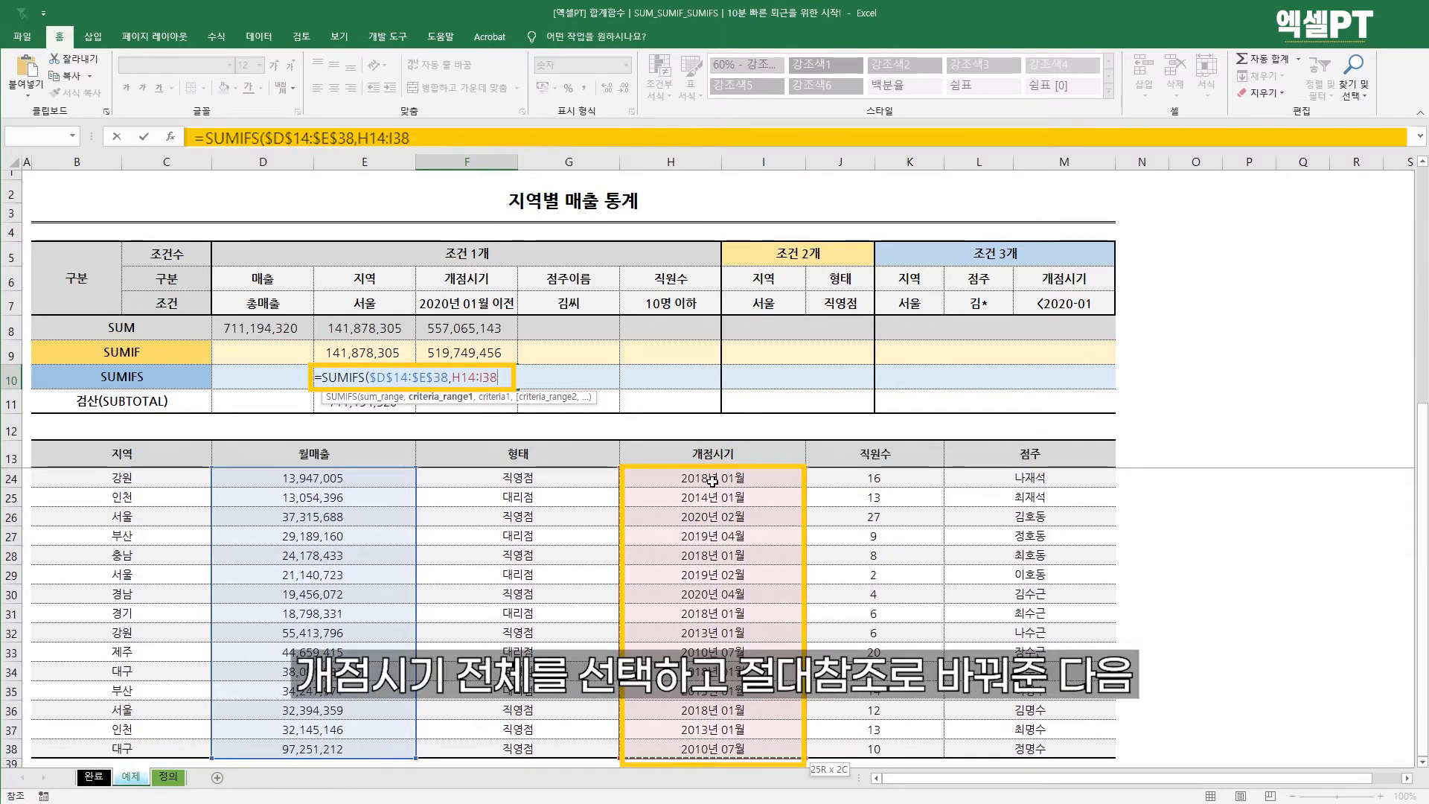
key(F4)
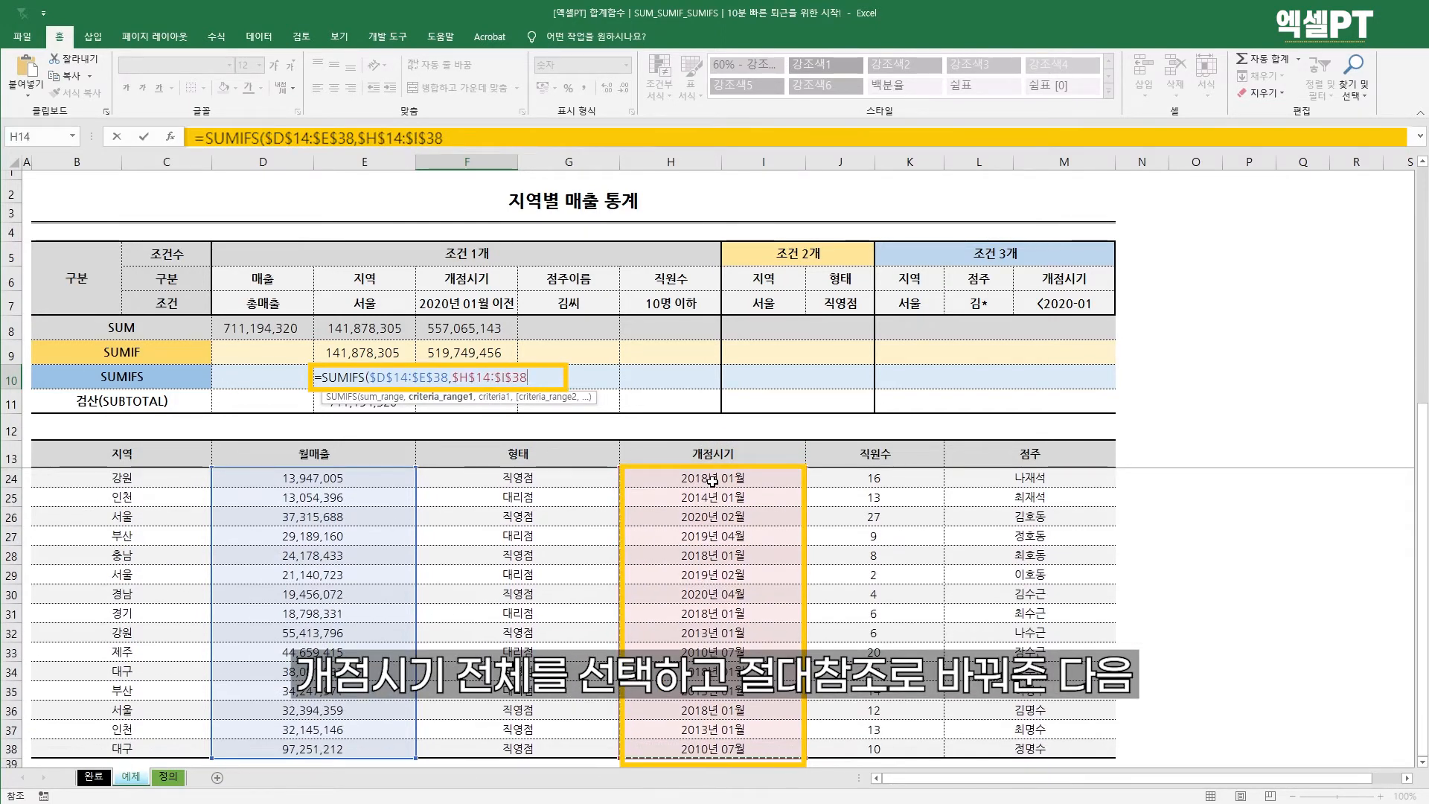
- Complete the F10 SUMIFS formula with the criterion "<2020-01"
text(,)
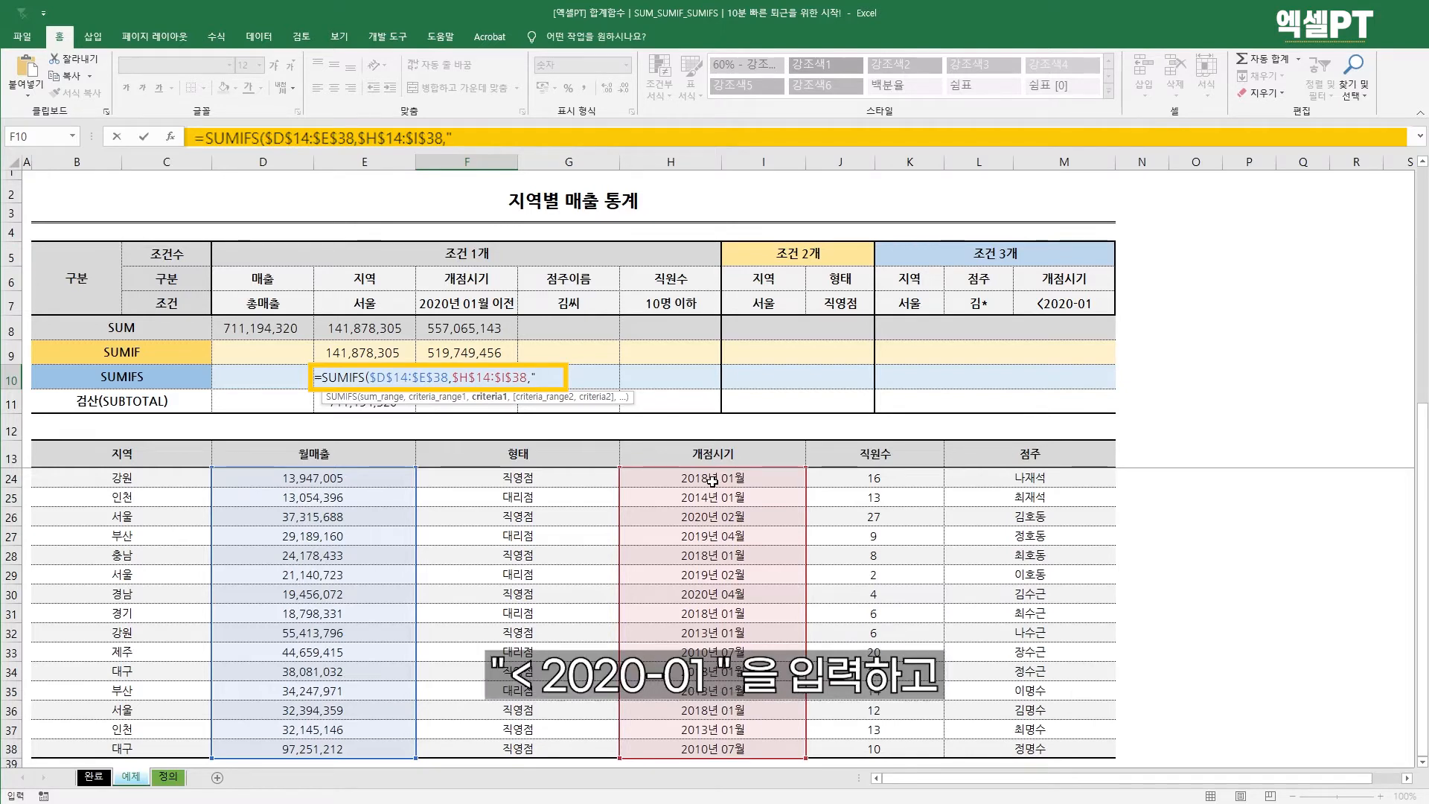
text(<2020-01)
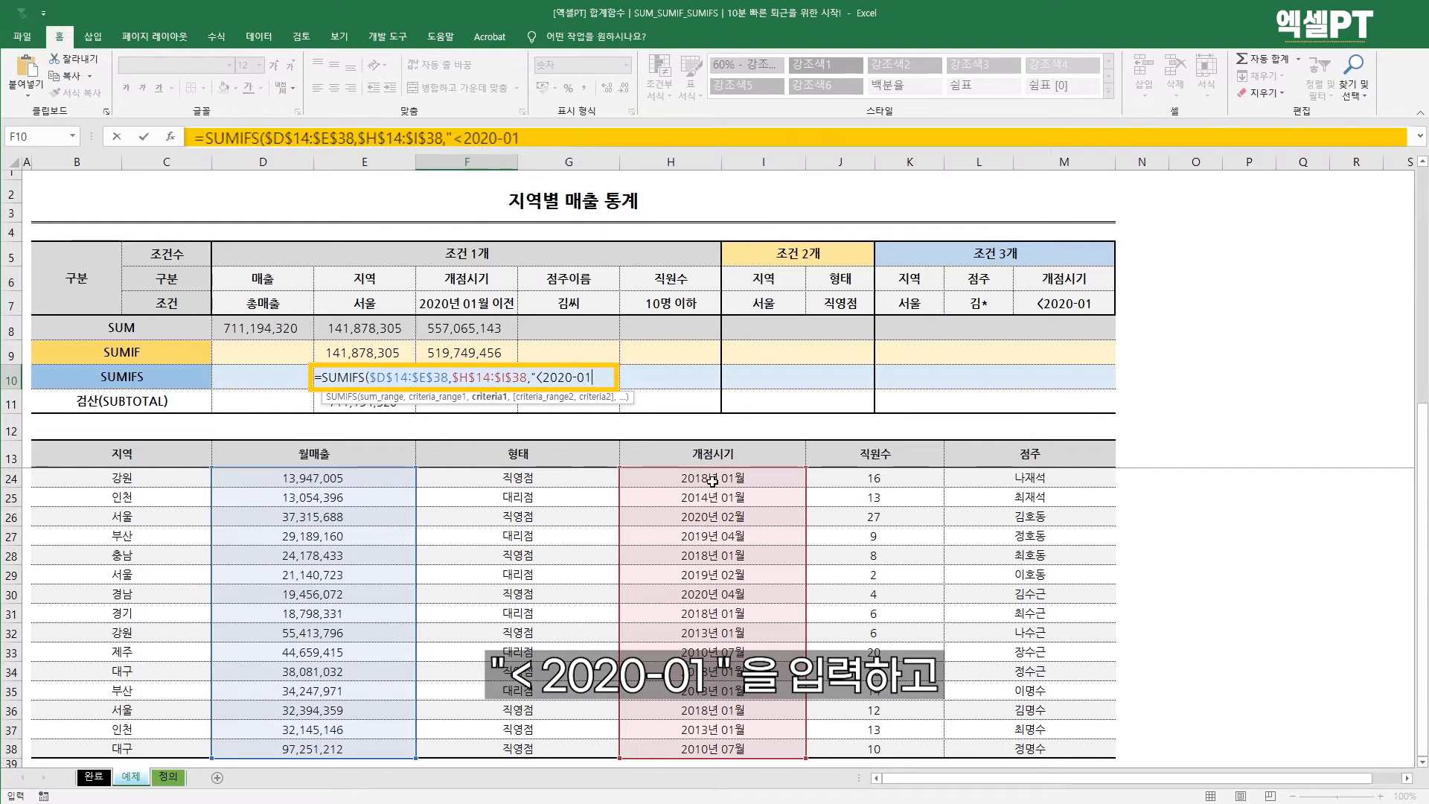
text(")
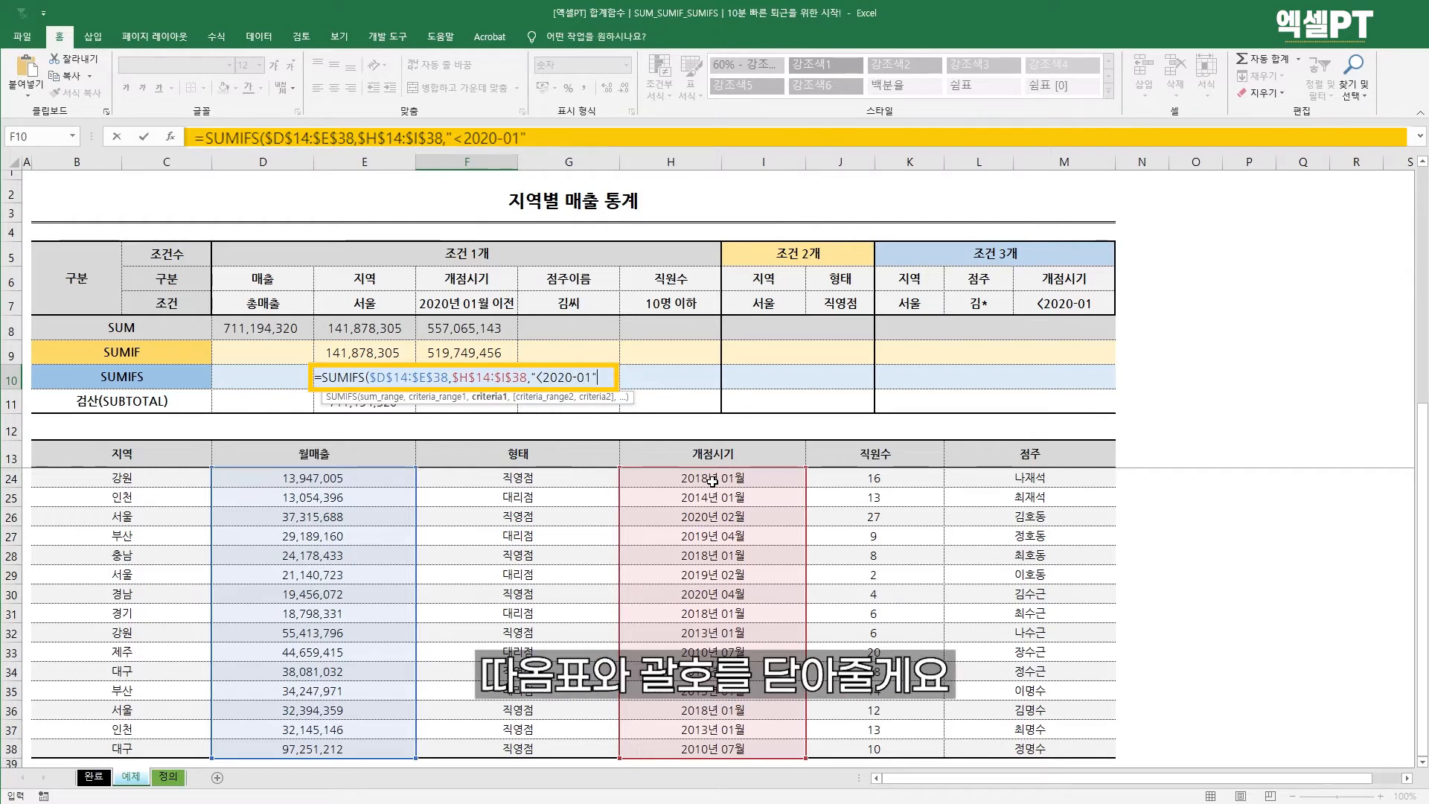
text())
key(Return)
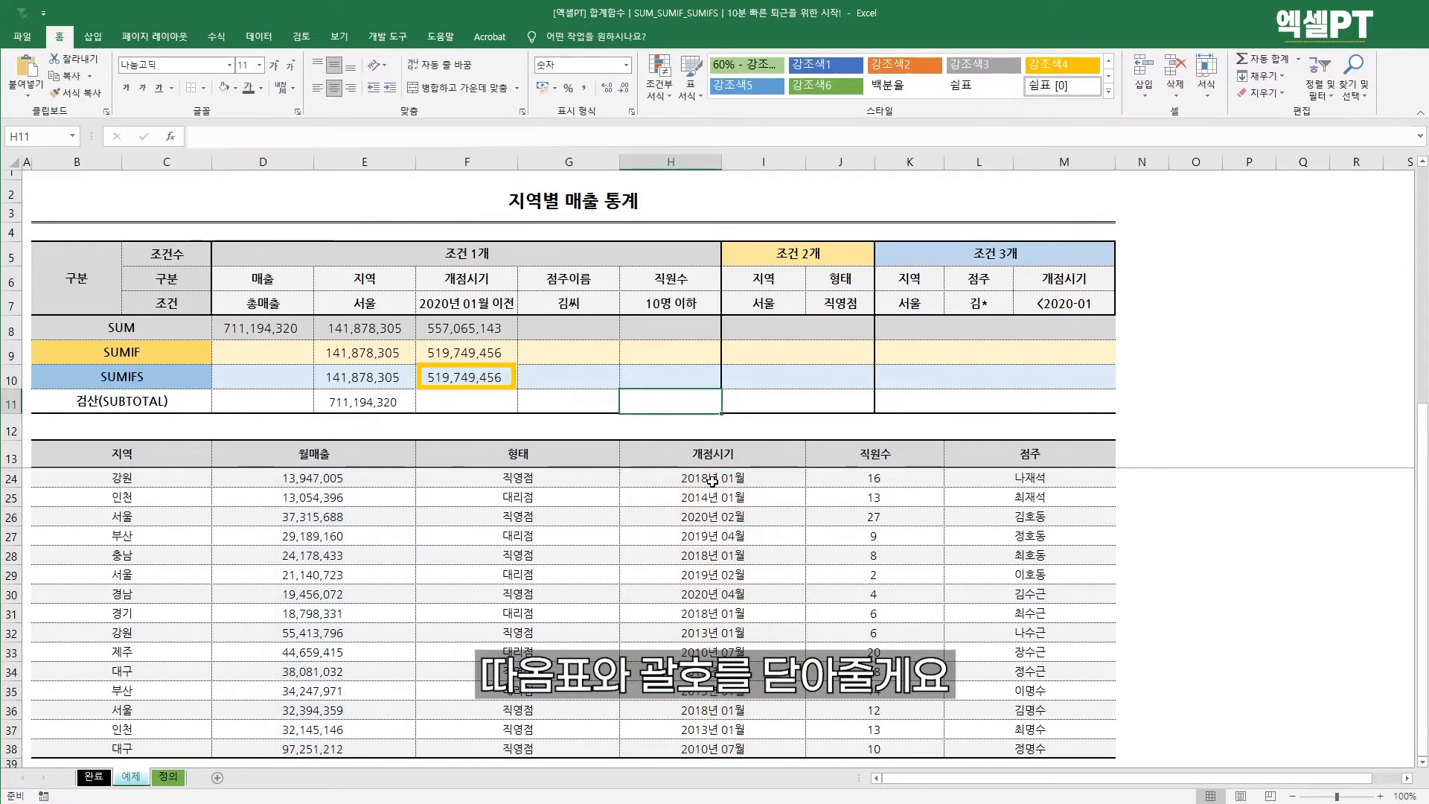
- Compare the 개점시기 results in F8:F10 and check the cell references in the SUM formula
key(Up)
key(Left)
key(Left)
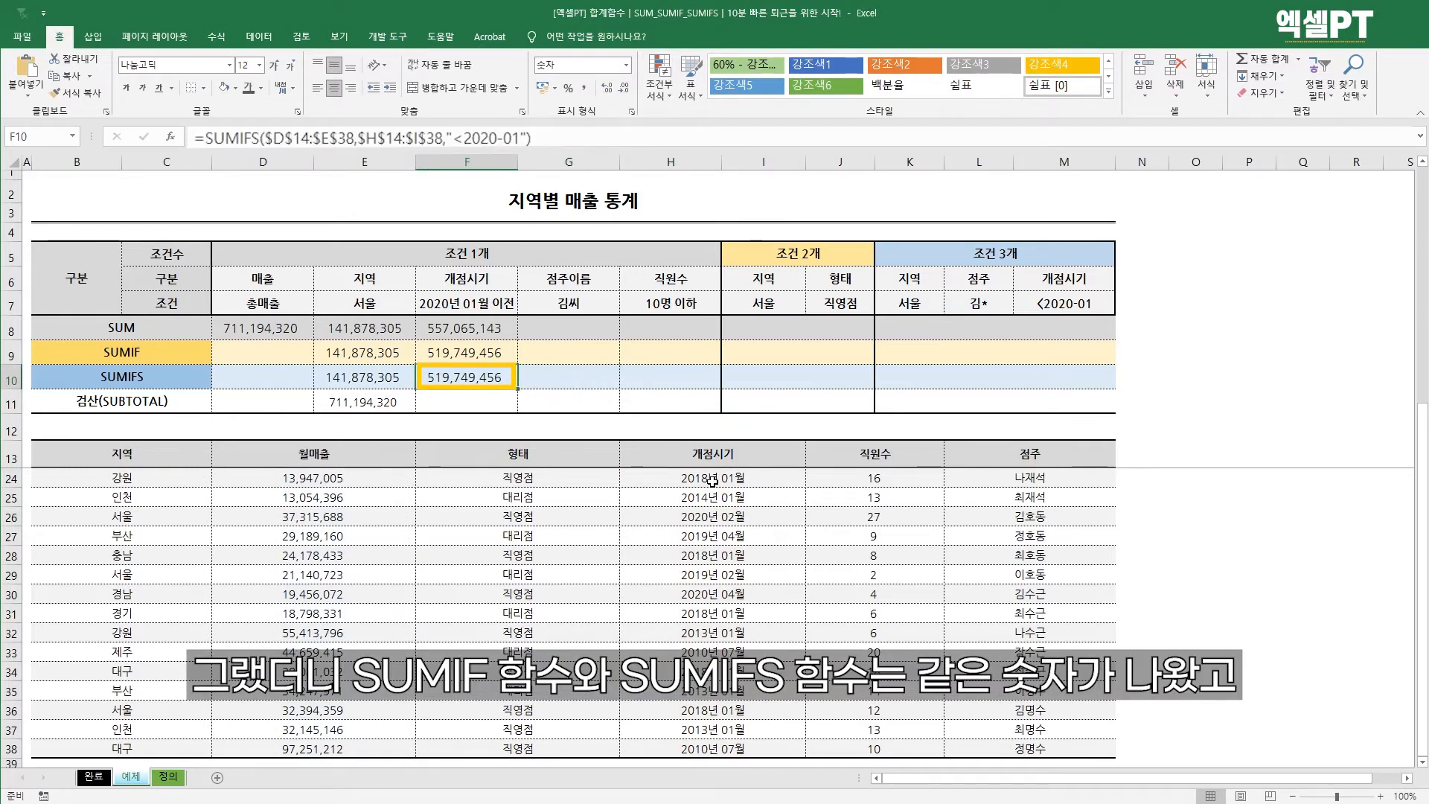
drag(471, 354, 471, 370)
click(466, 328)
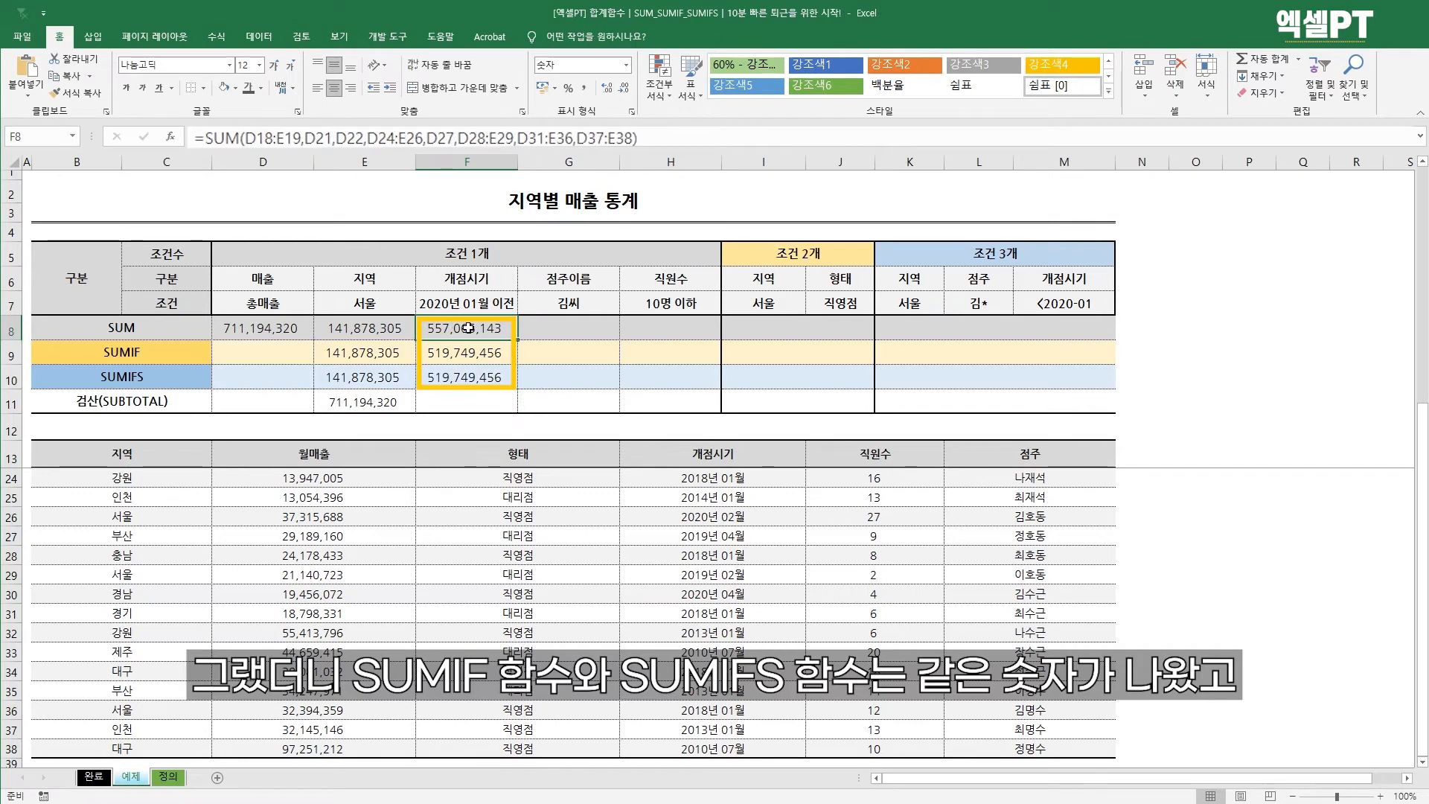
- Start a SUBTOTAL formula in F11 with function number 9 for a sum
click(464, 404)
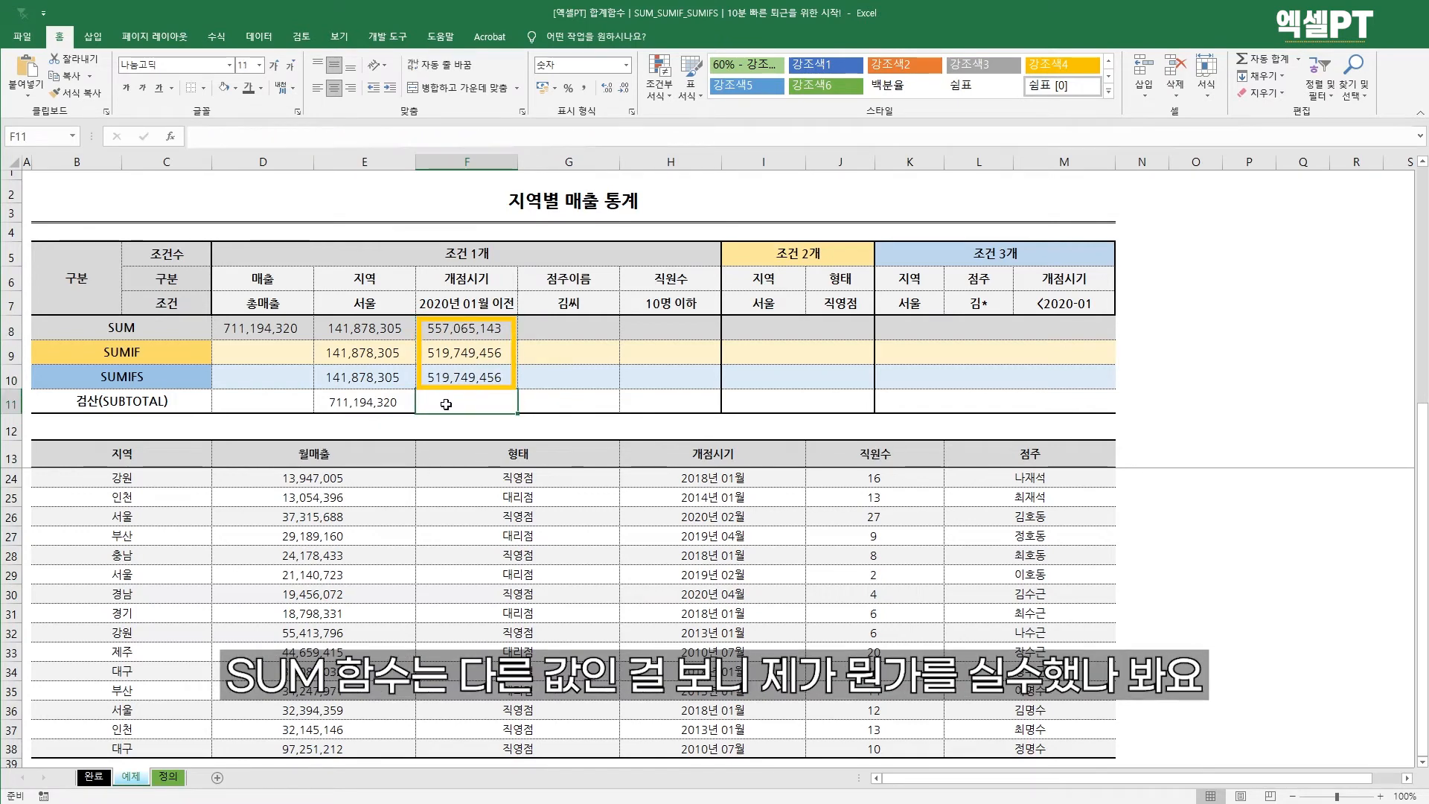
text(=su)
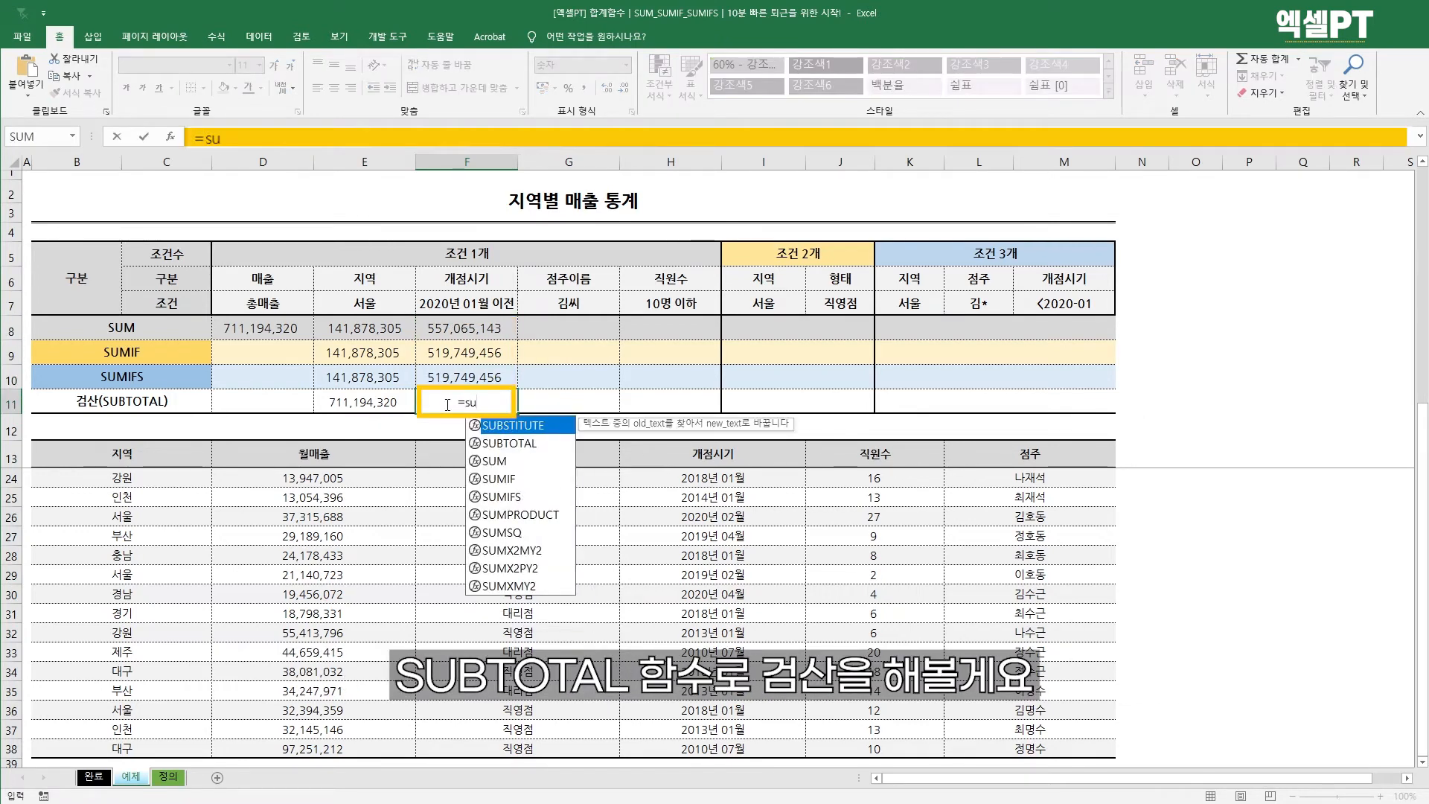
text(b)
key(Down)
key(Tab)
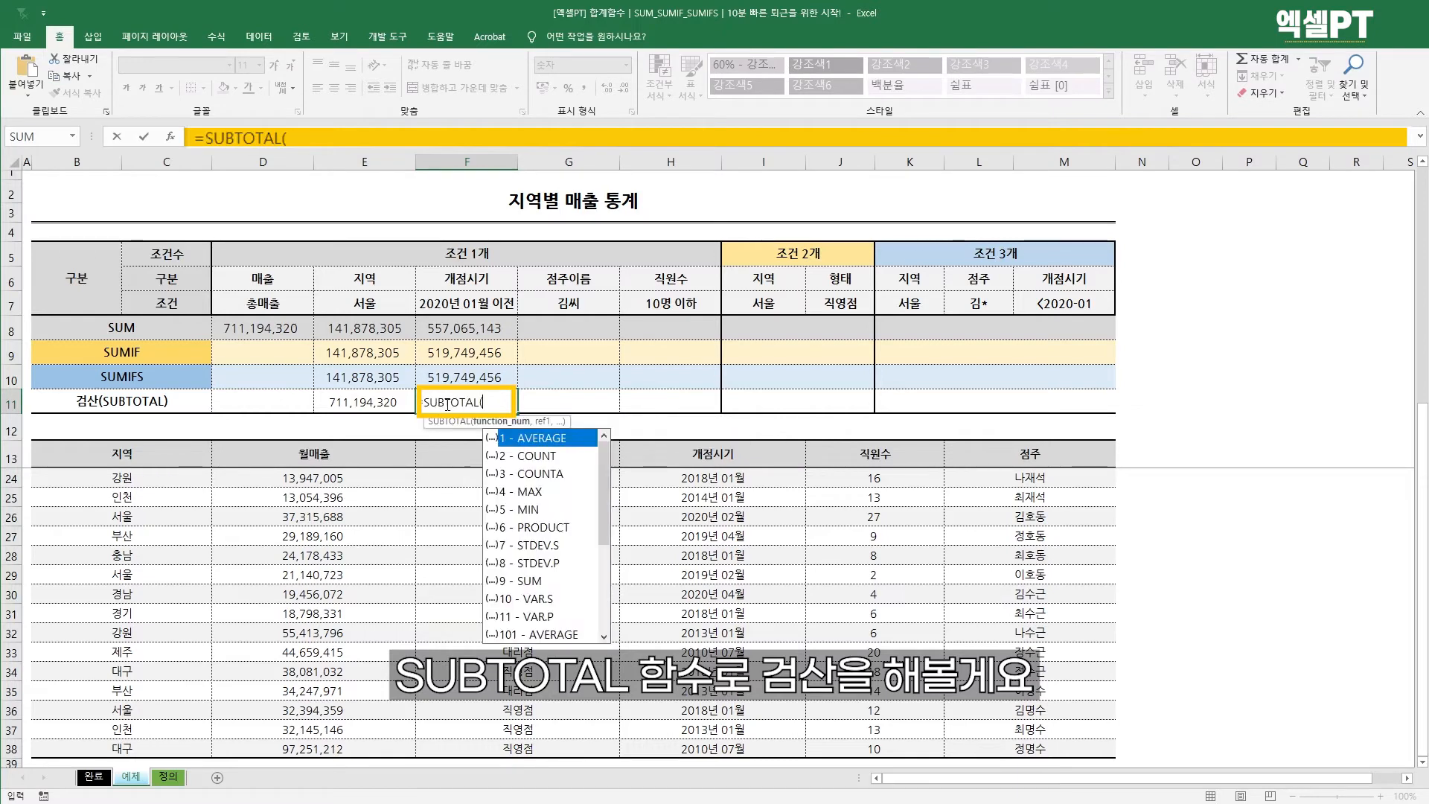
text(9,)
- Complete the F11 SUBTOTAL formula with the monthly sales data as the absolute range $D$14:$E$38
key(Down)
key(Down)
key(Left)
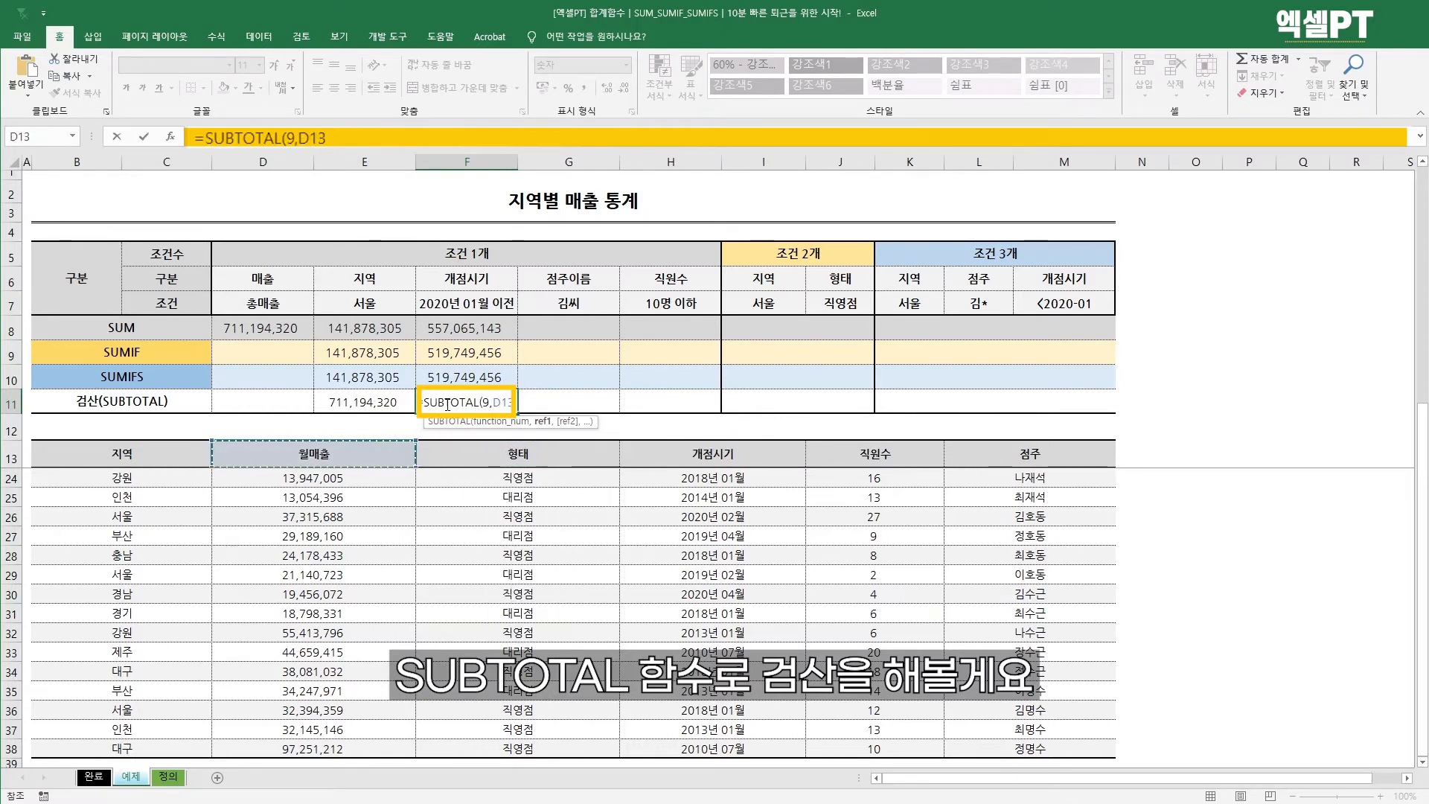
key(Down)
key(ctrl+shift+Down)
key(F4)
key(ctrl+Return)
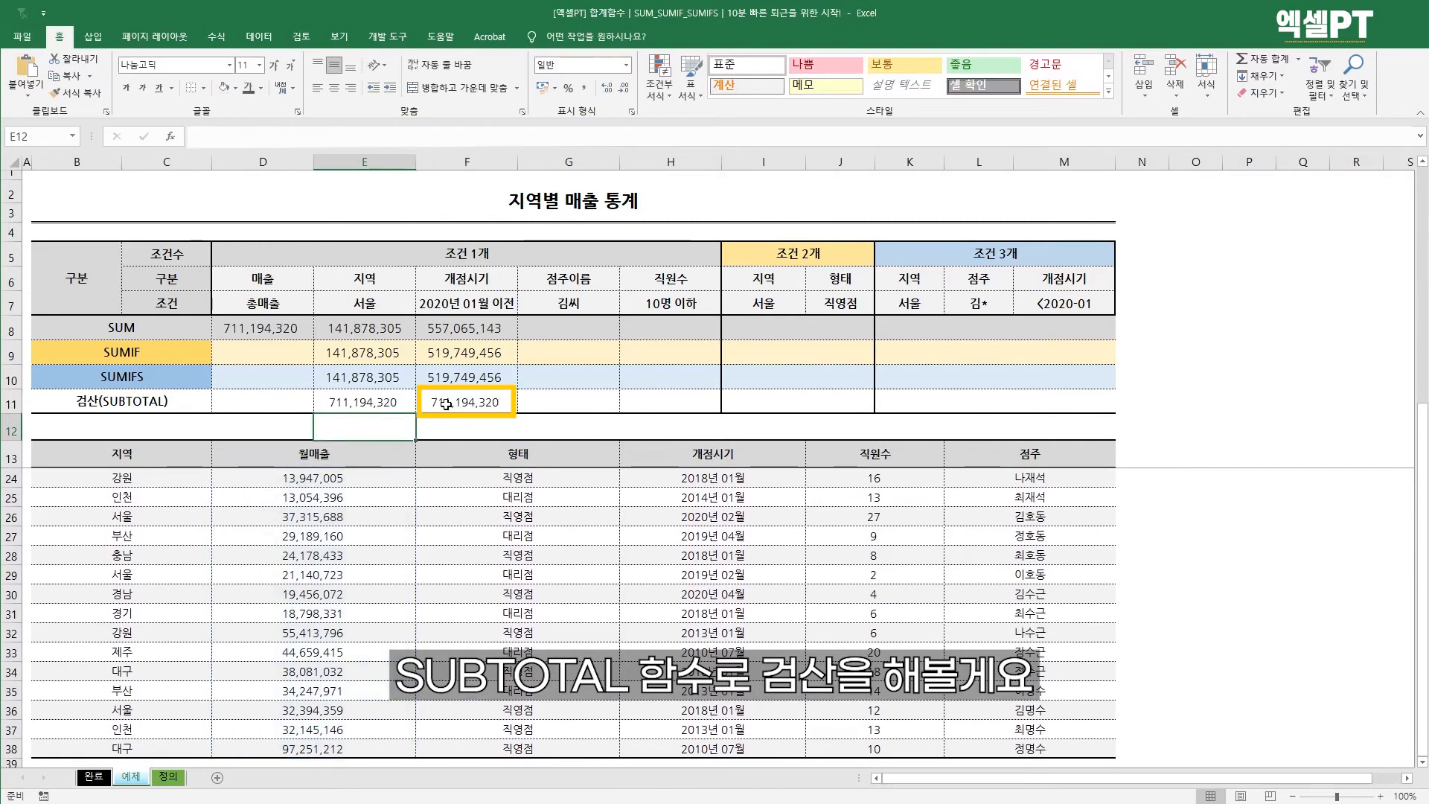
click(447, 403)
- Add filters to the data headers in row 13 and exclude 2020년 from the 개점시기 column
drag(121, 453, 987, 460)
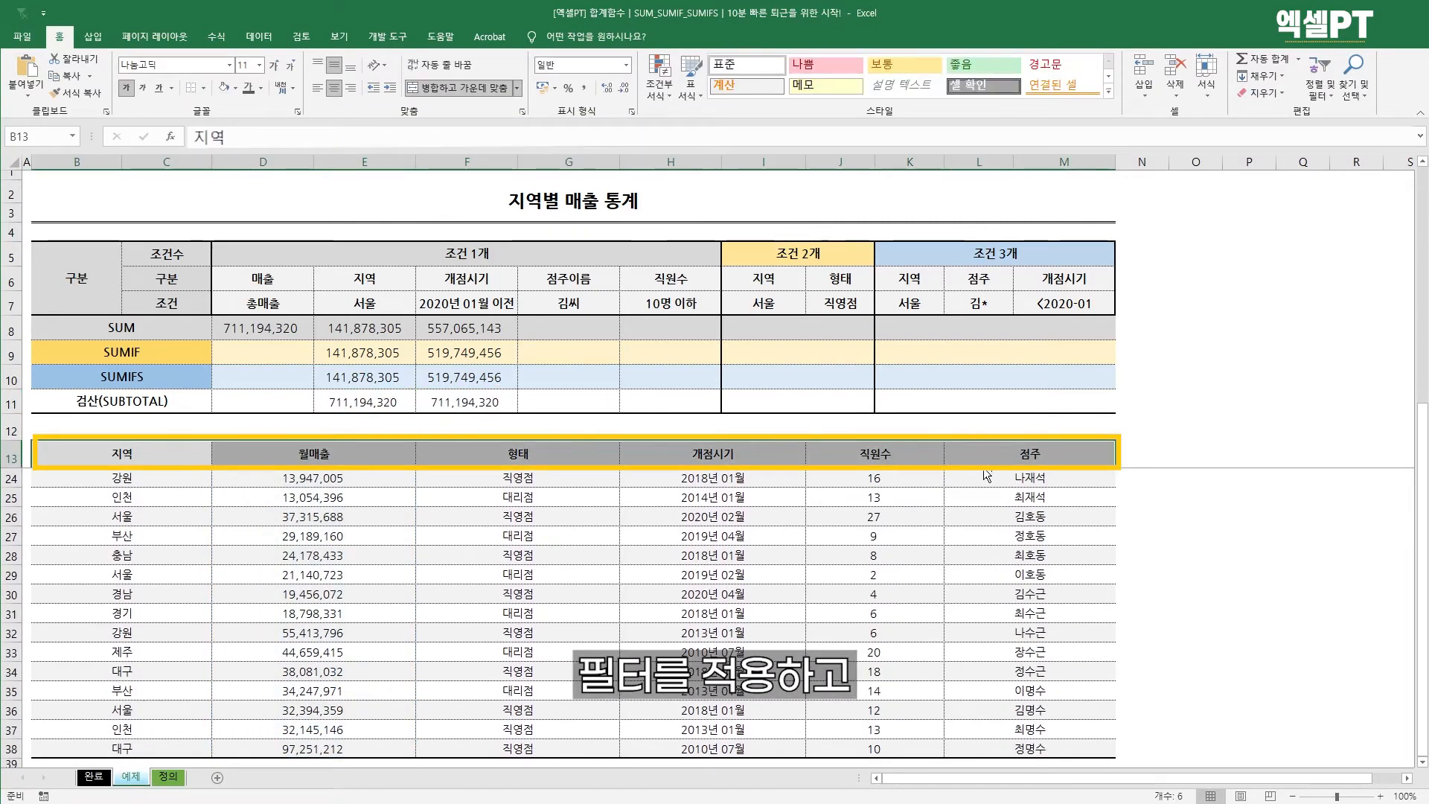
key(ctrl+shift+l)
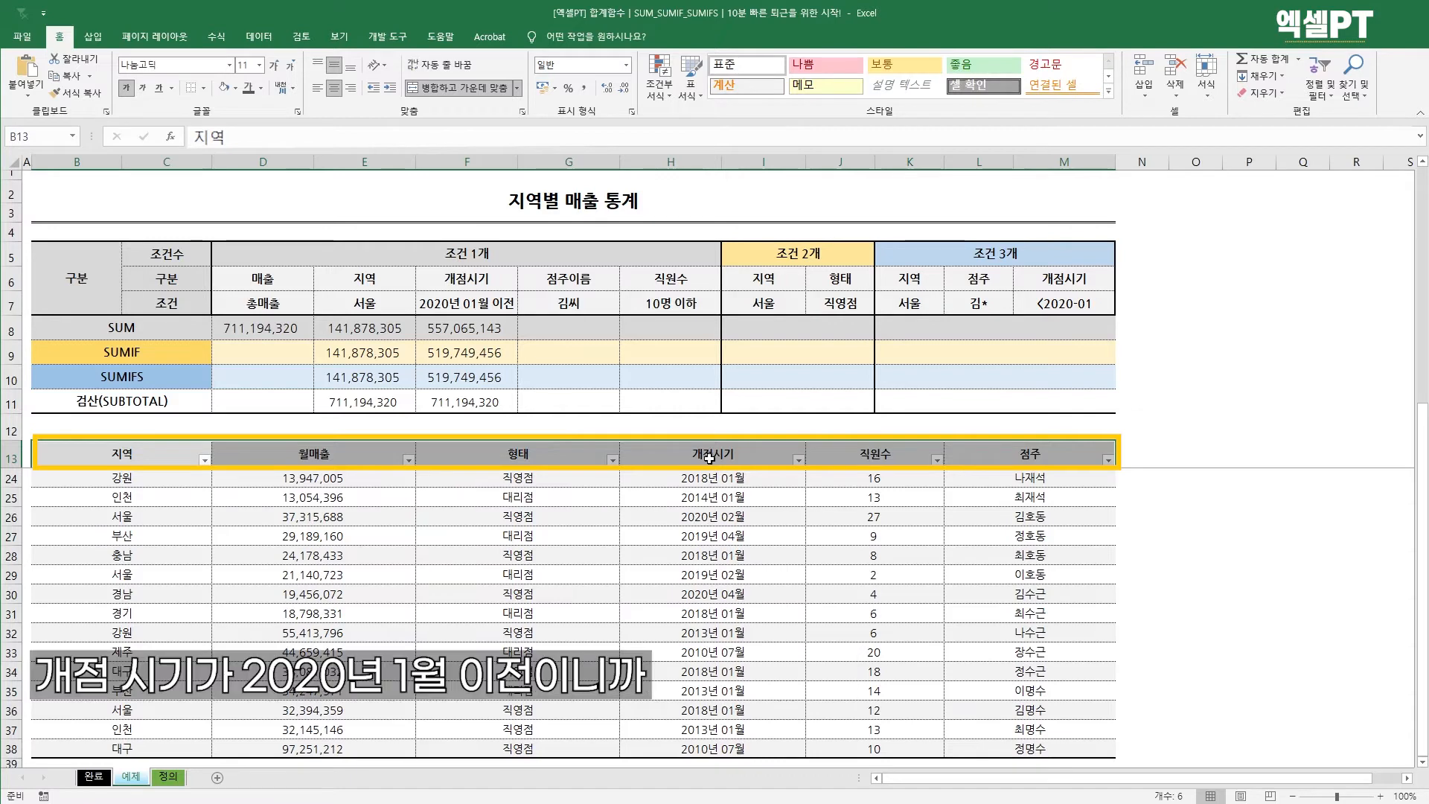
click(797, 461)
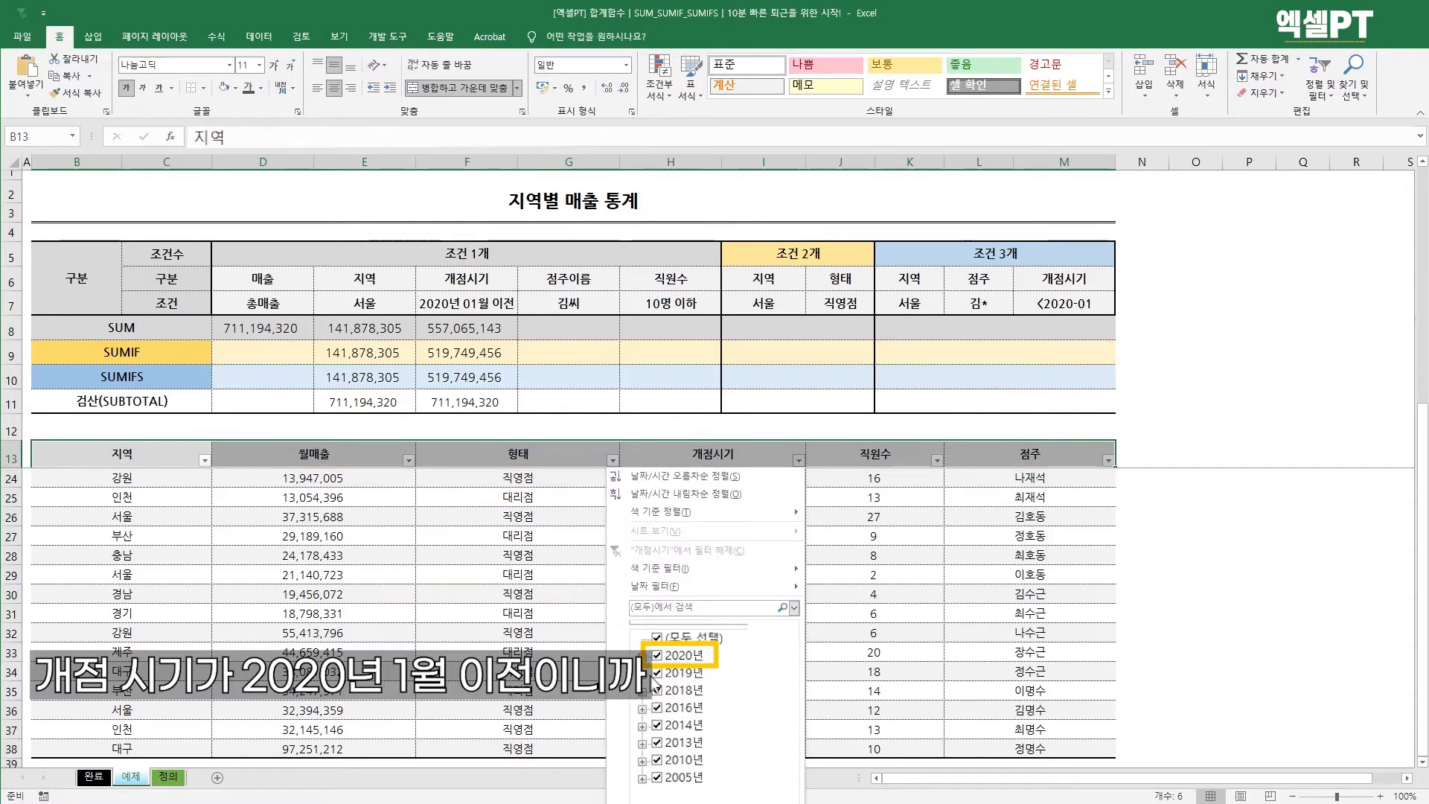
click(650, 640)
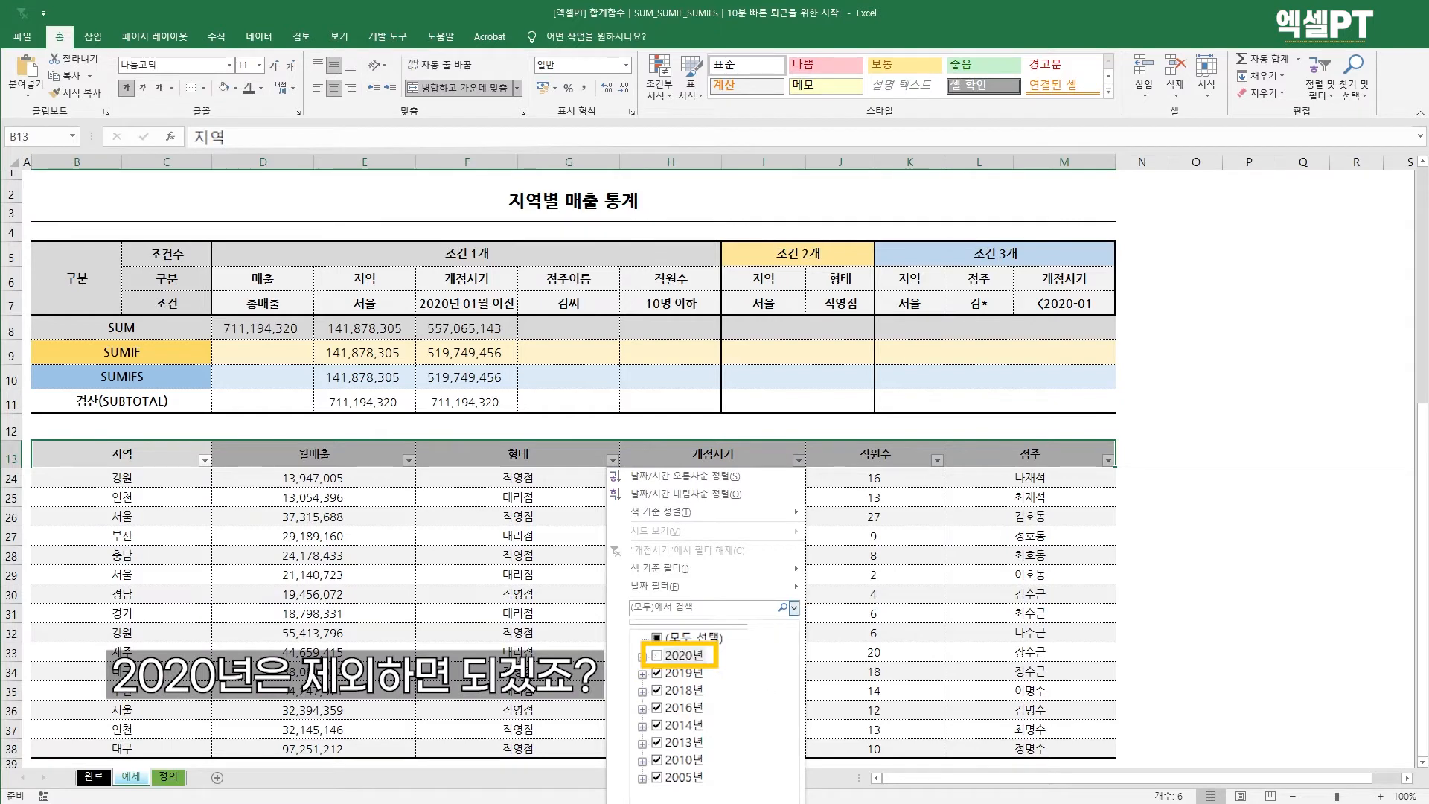
key(Return)
click(579, 500)
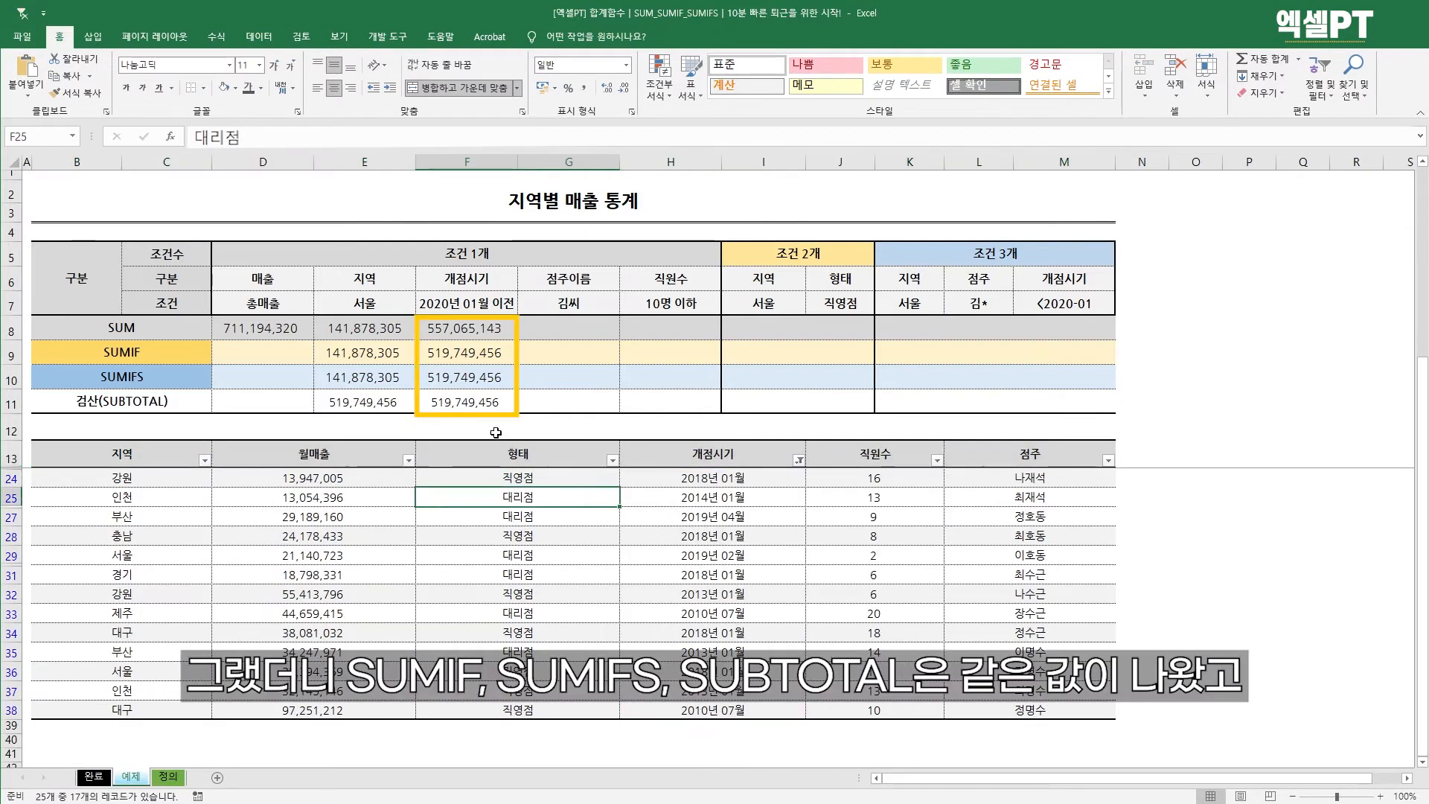
- Compare the SUMIF, SUMIFS and SUBTOTAL results in F9:F11 with F8, and check which sales cells the F8 SUM formula references
click(476, 356)
click(476, 372)
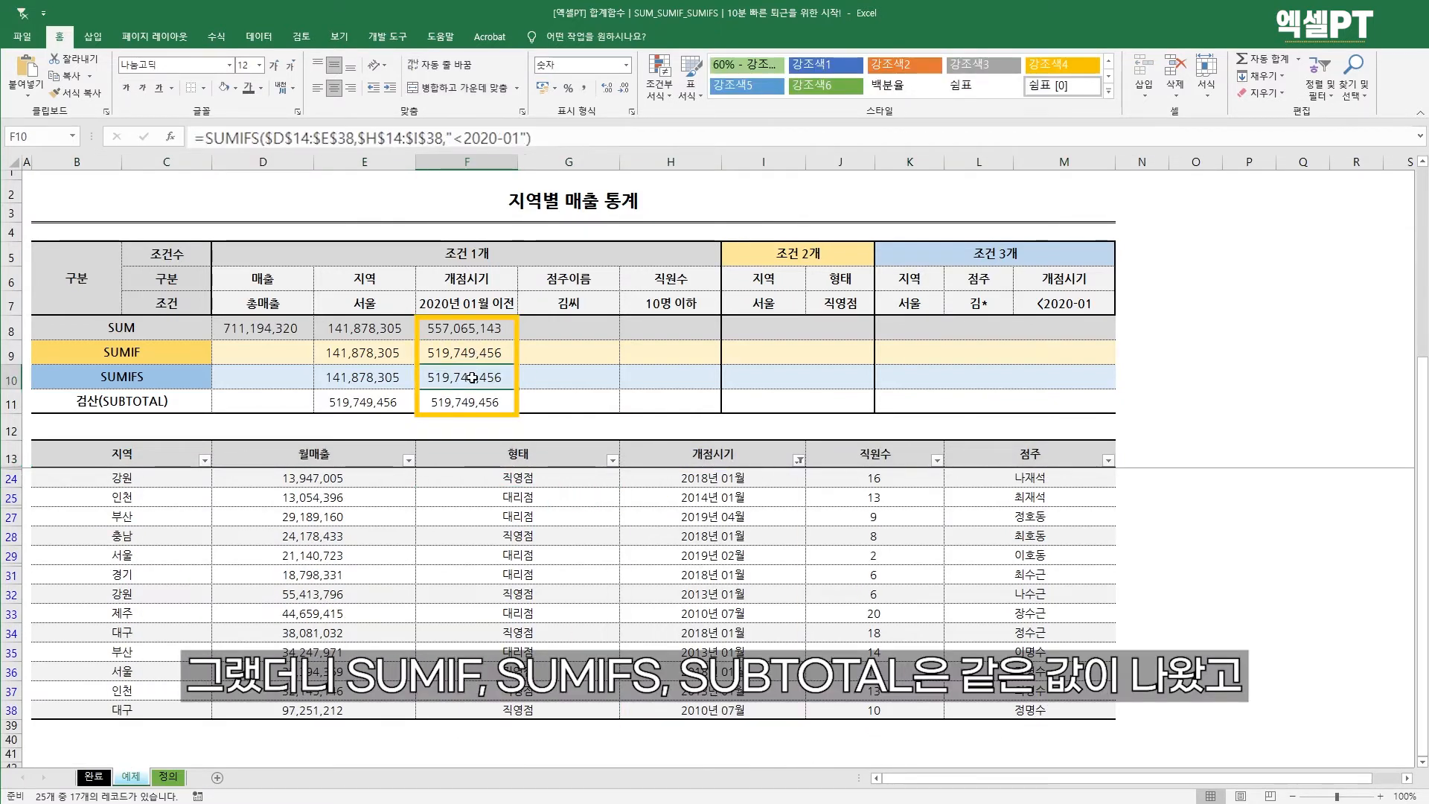
click(475, 401)
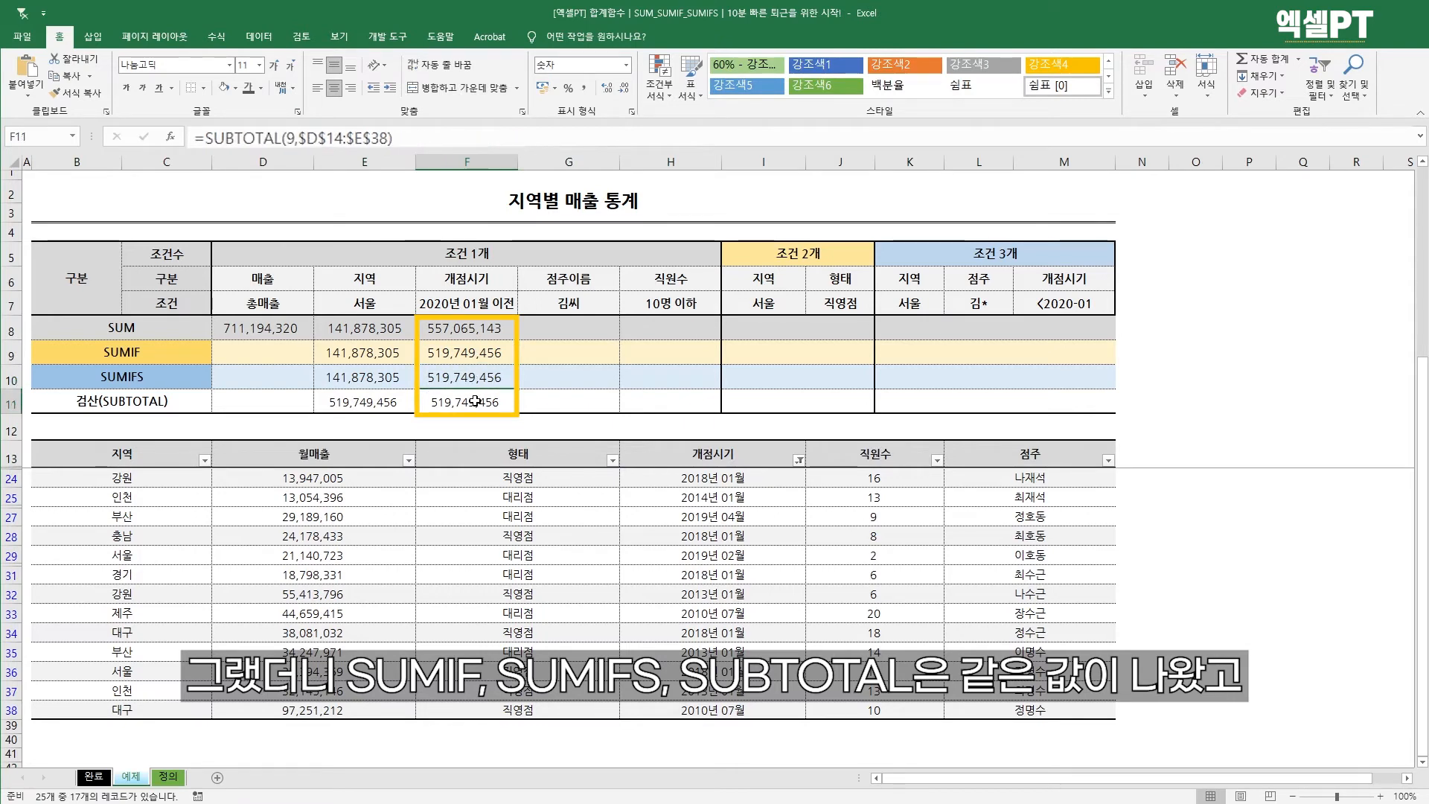
drag(461, 356, 457, 391)
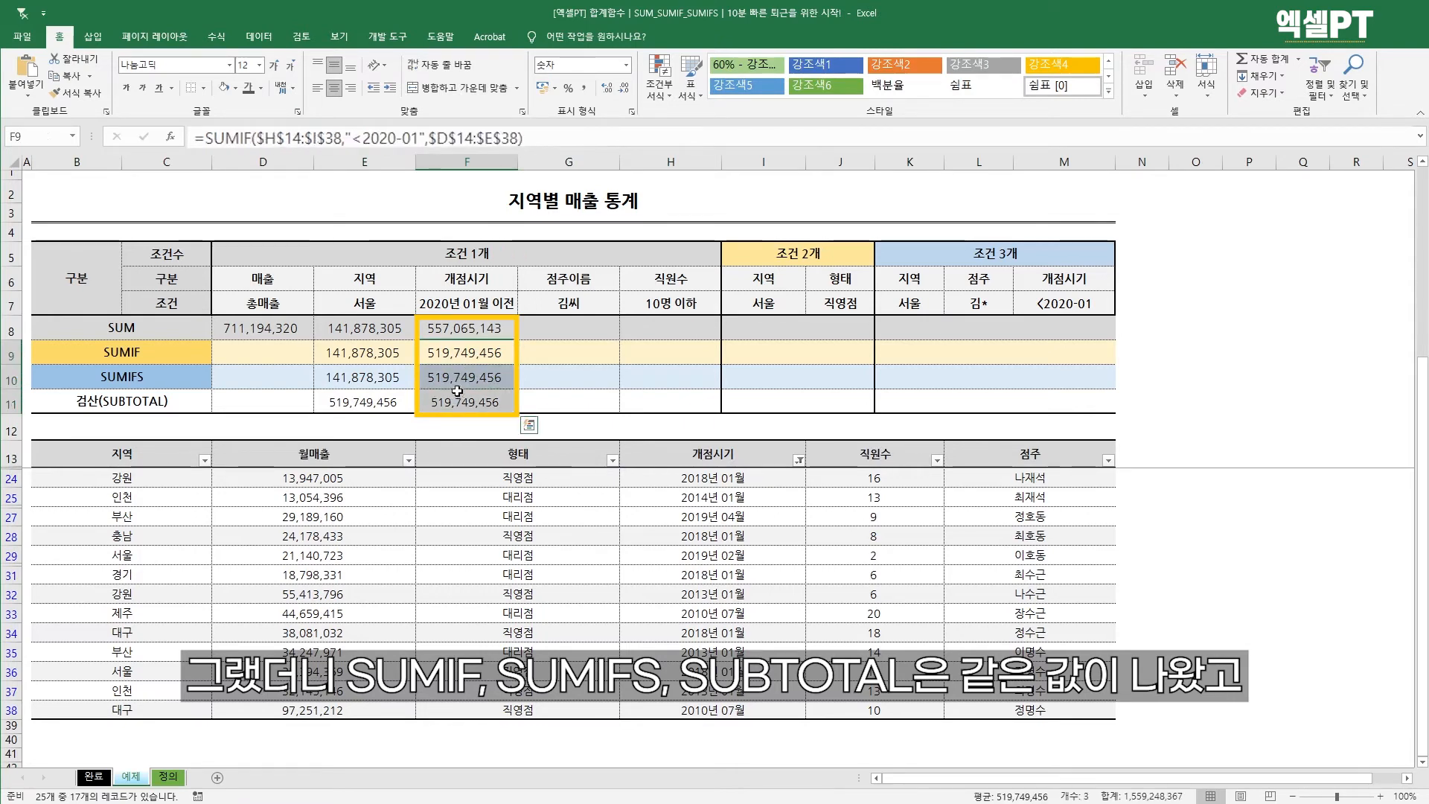
click(466, 333)
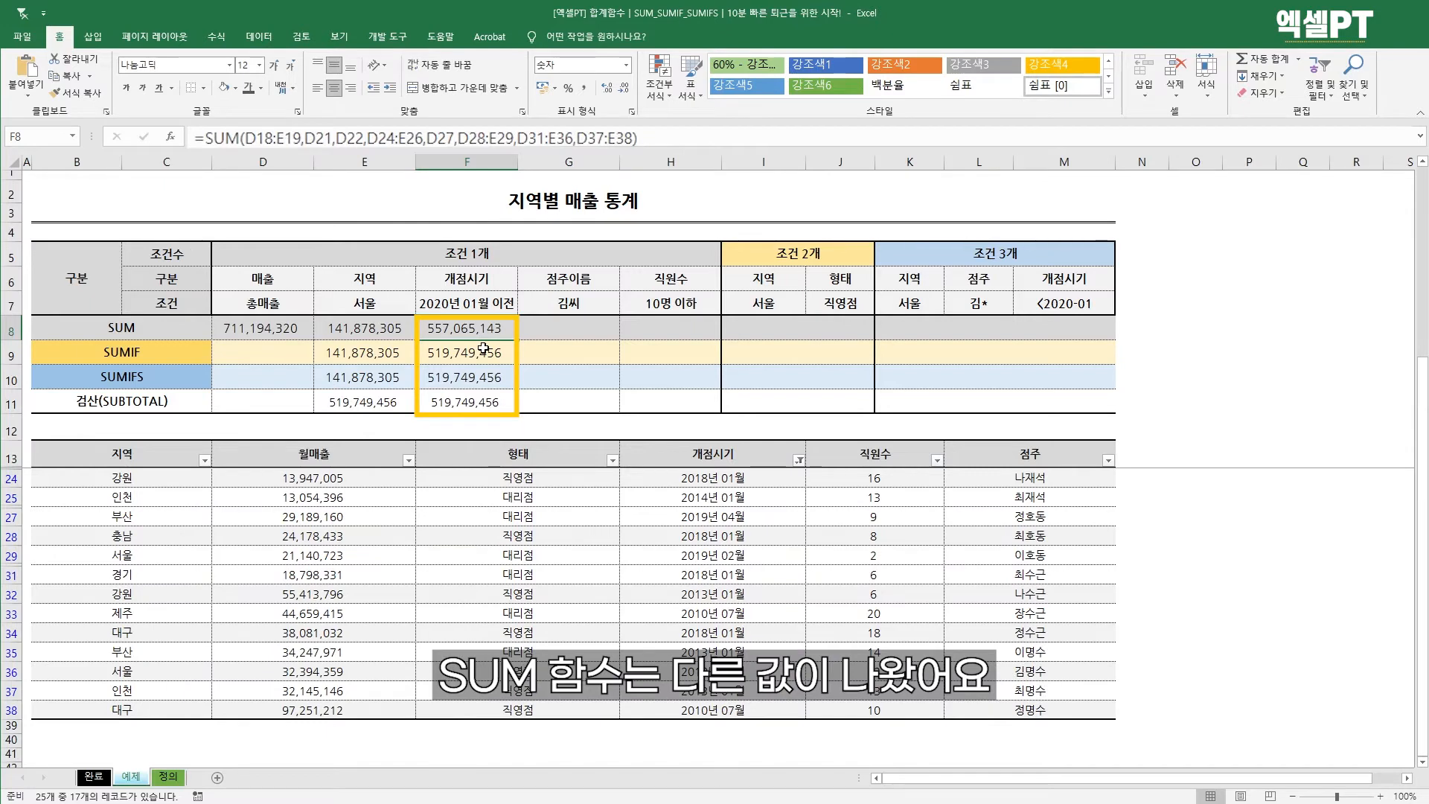
double_click(469, 331)
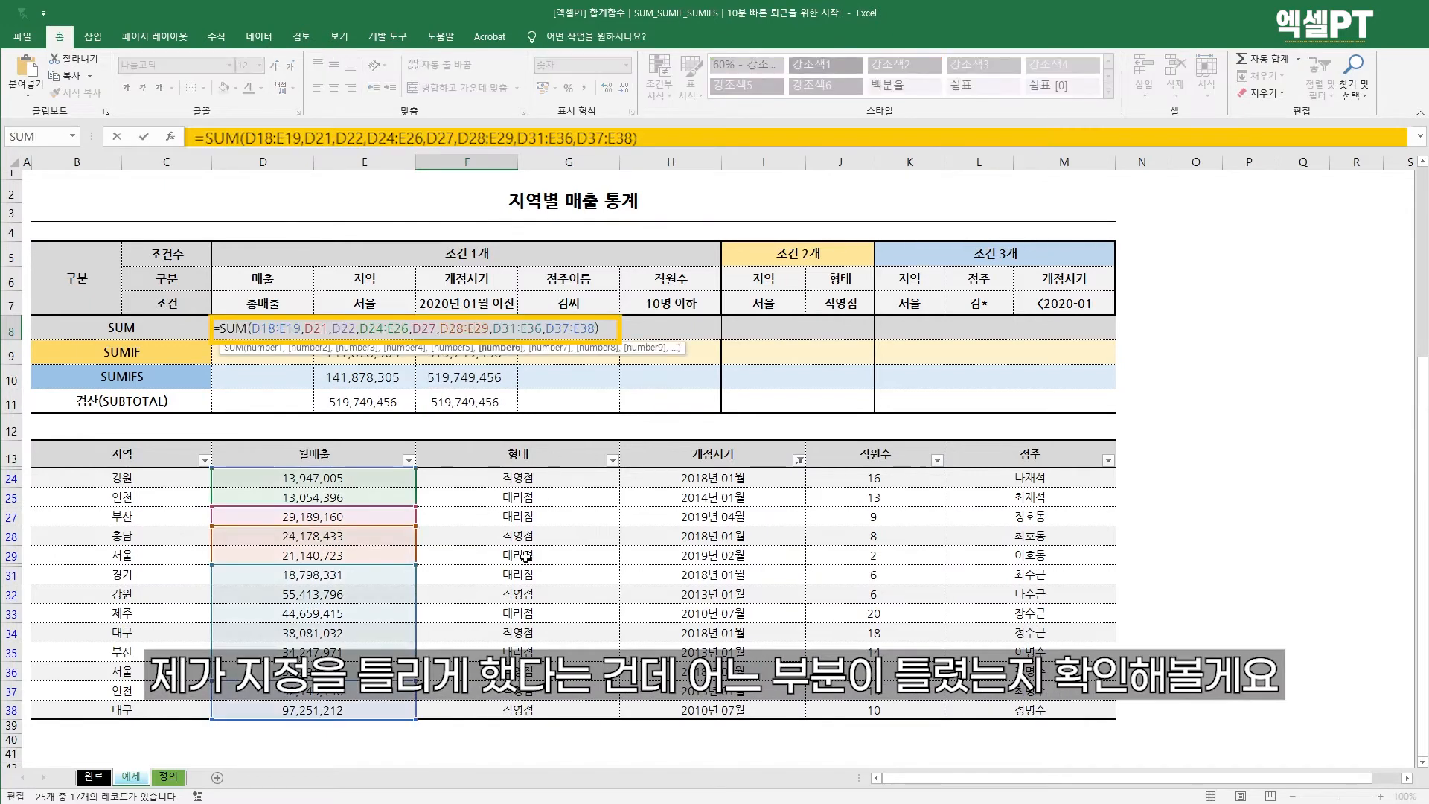
scroll(526, 556, up, 2)
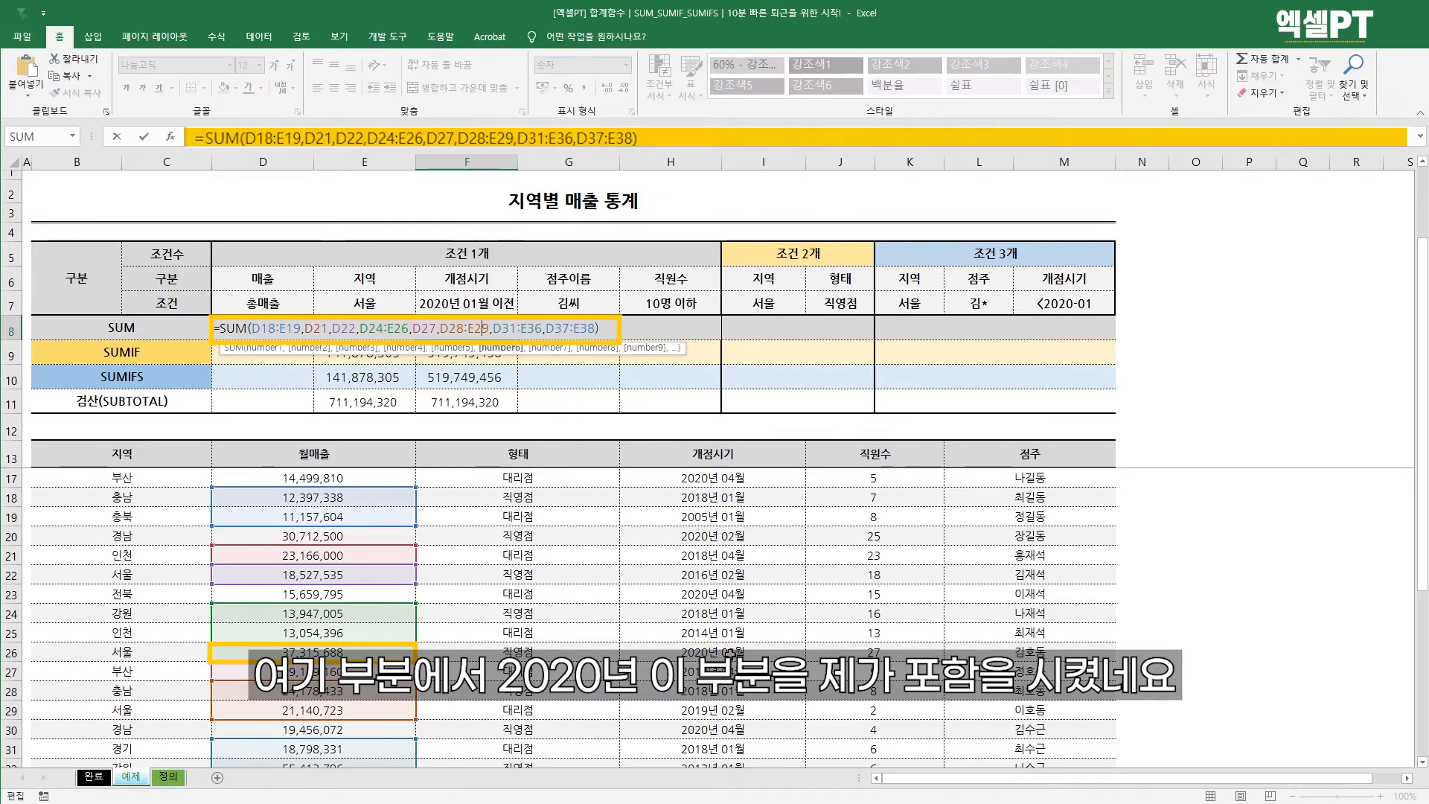
key(Return)
- Enter a SUM formula in G8 that adds the individual monthly sales cells D22, D30 and D36
click(527, 334)
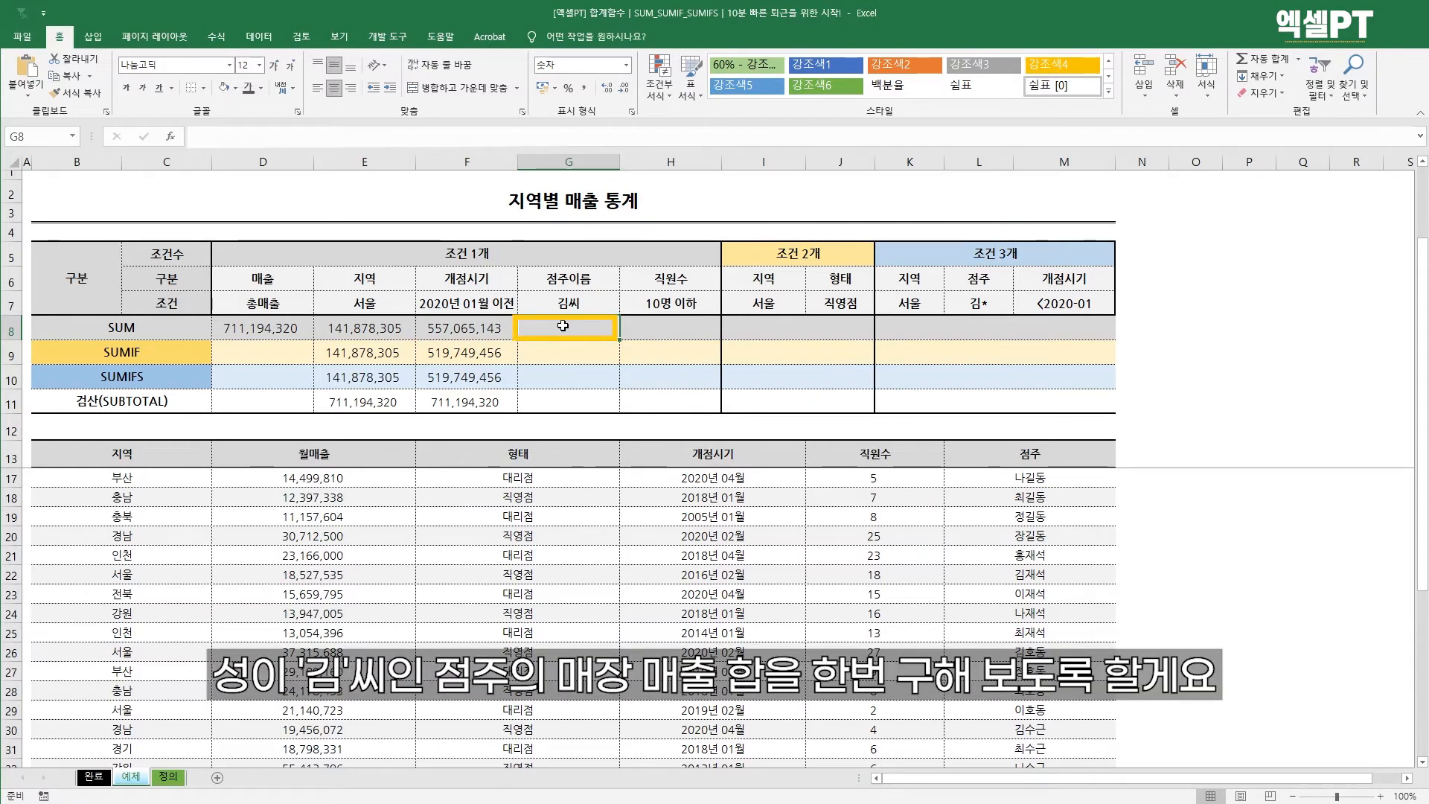
text(=SUM()
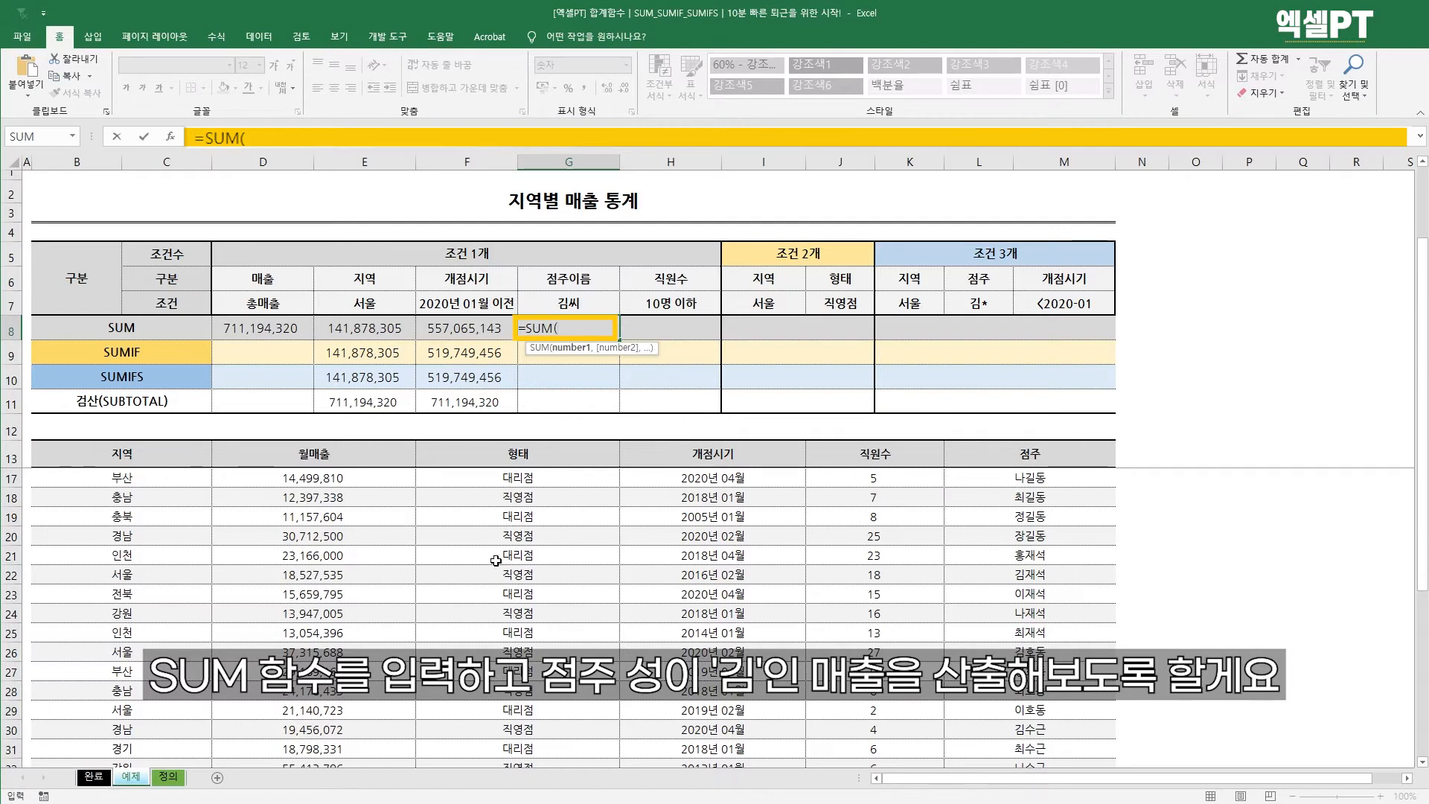
click(350, 574)
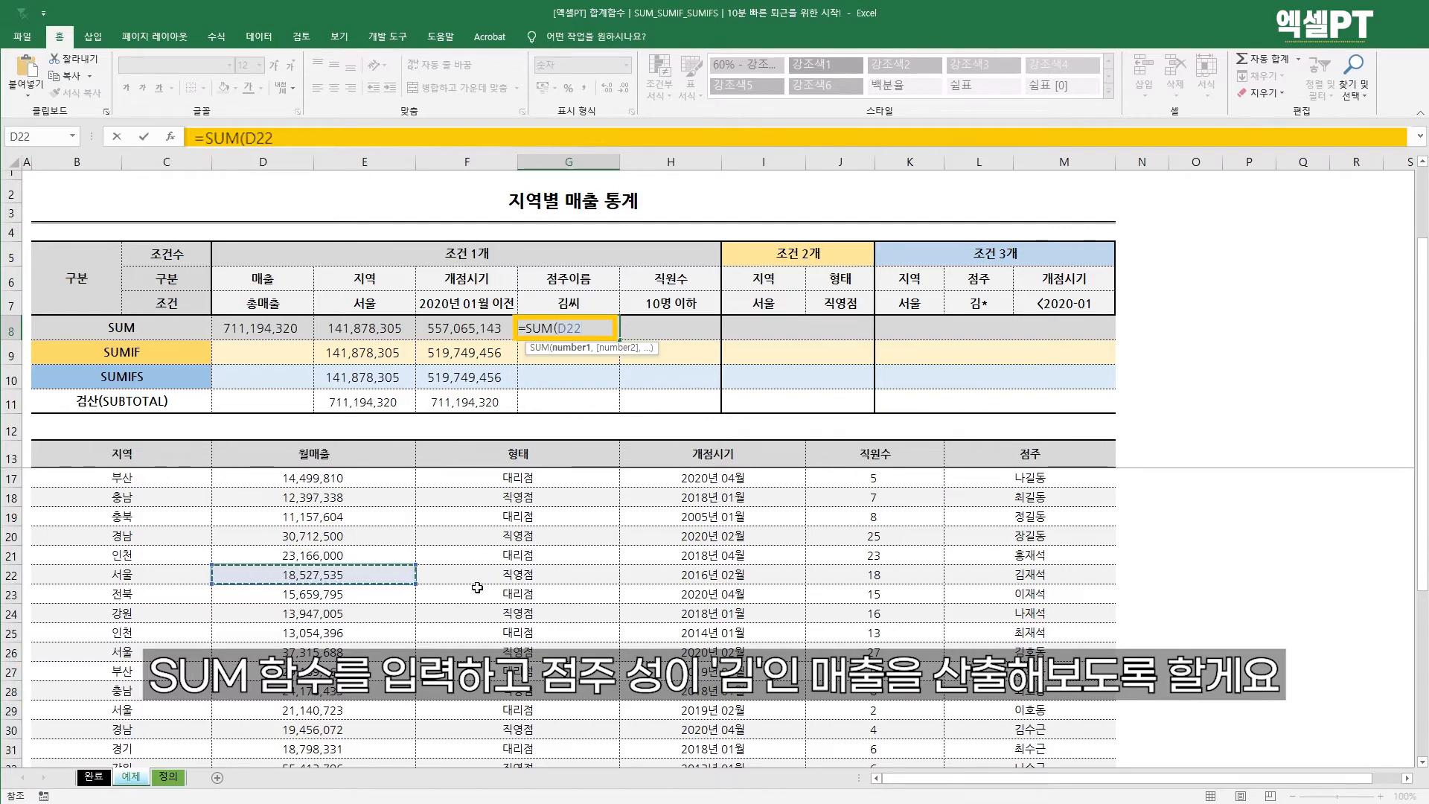
scroll(477, 587, down, 1)
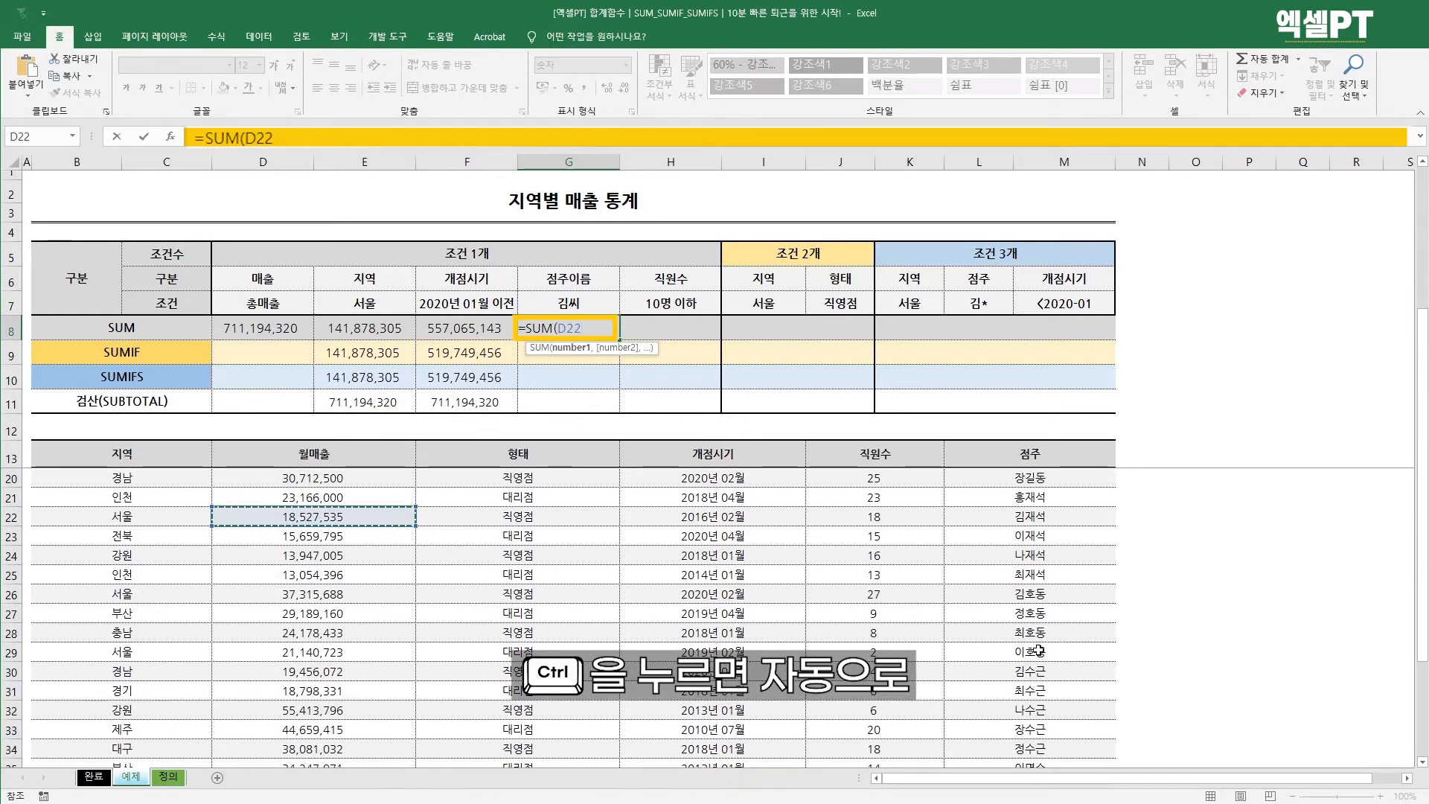
ctrl+click(313, 672)
scroll(457, 587, down, 1)
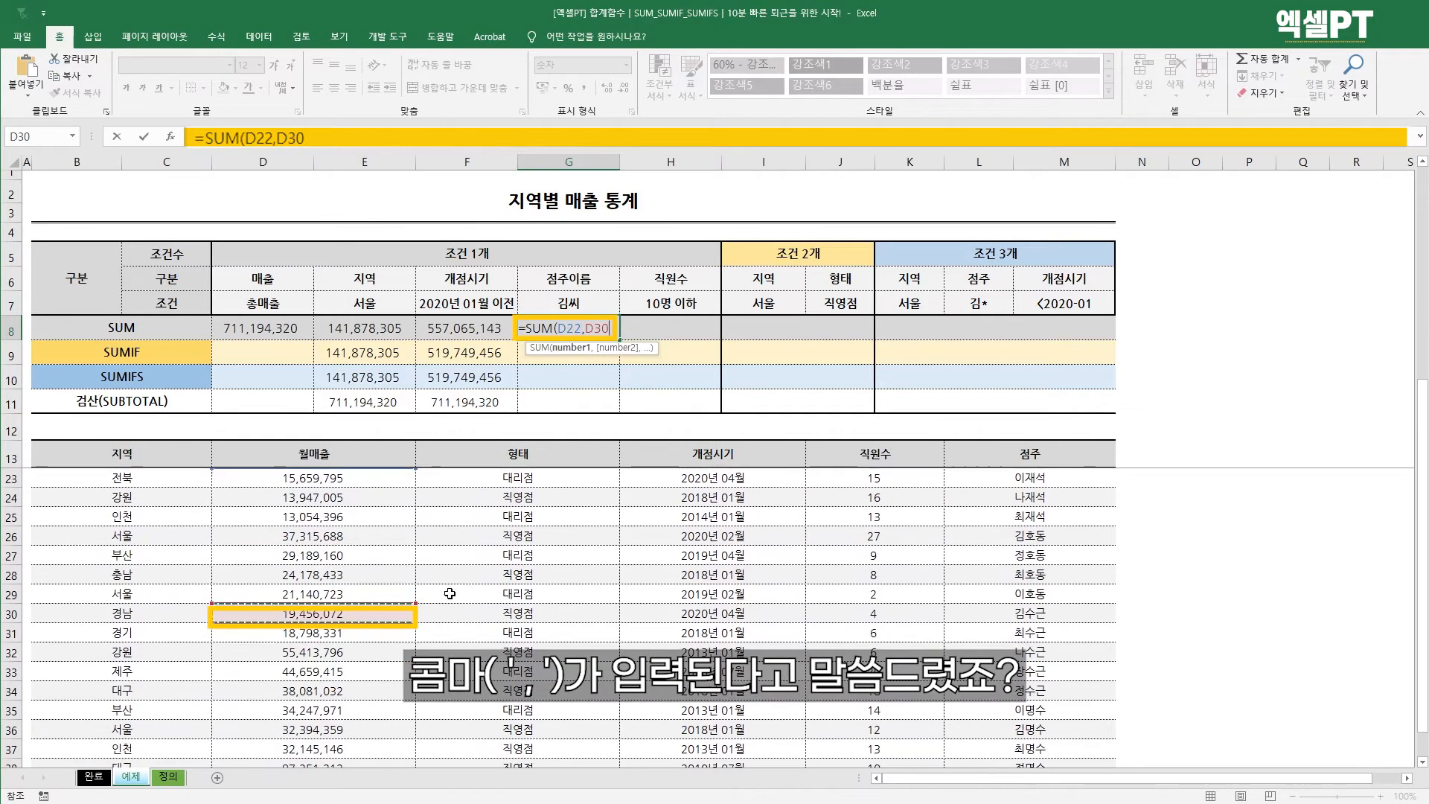
ctrl+click(372, 730)
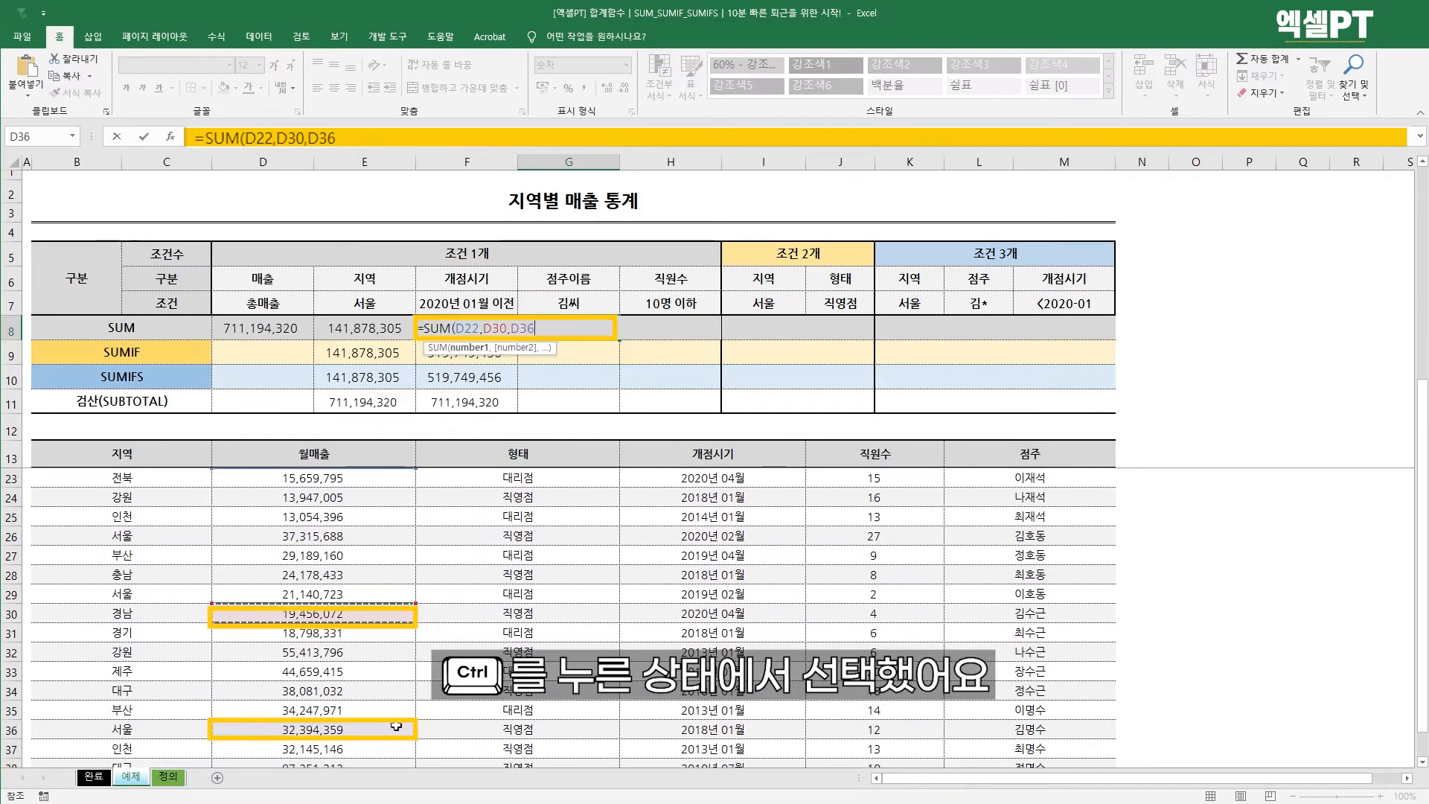
scroll(539, 594, down, 1)
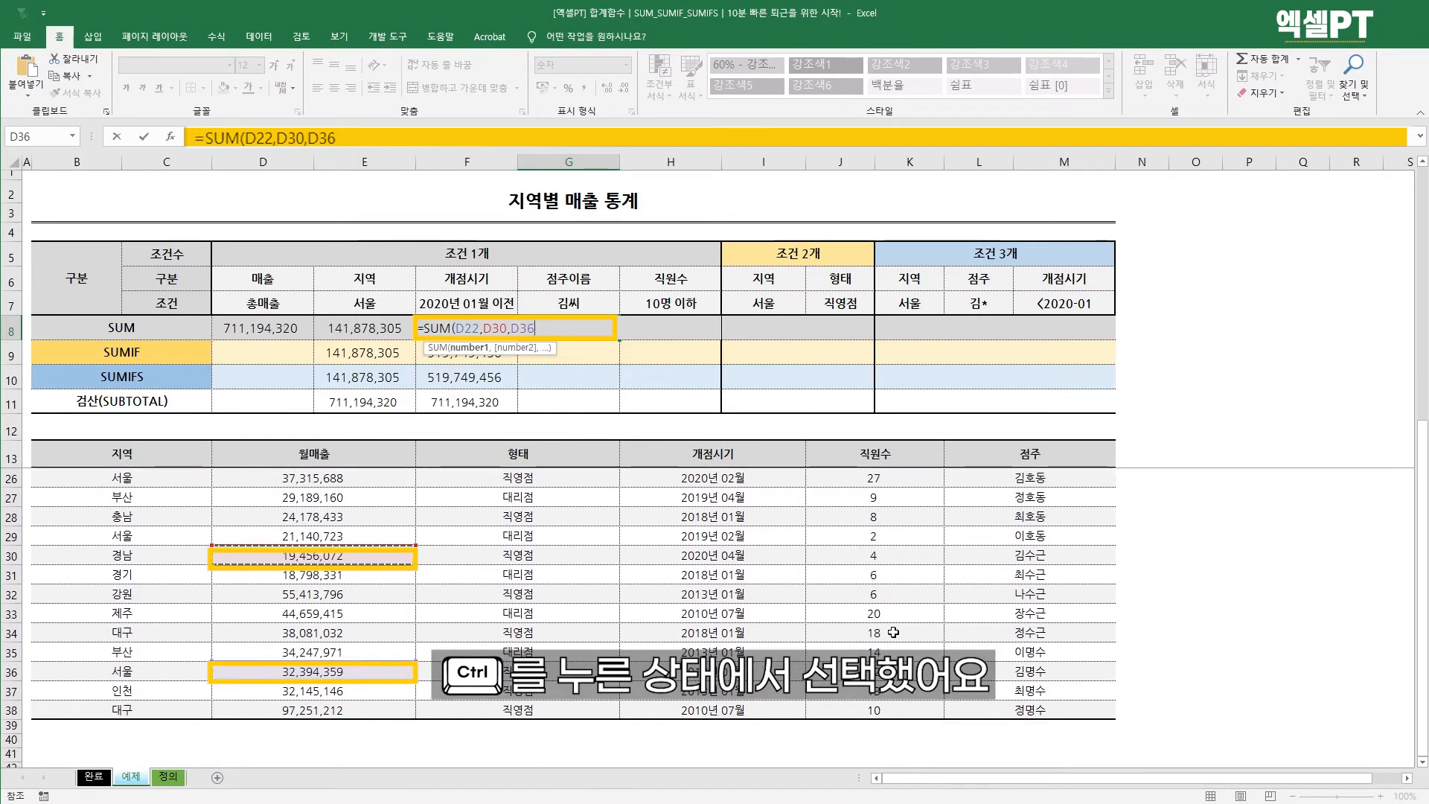
key(Return)
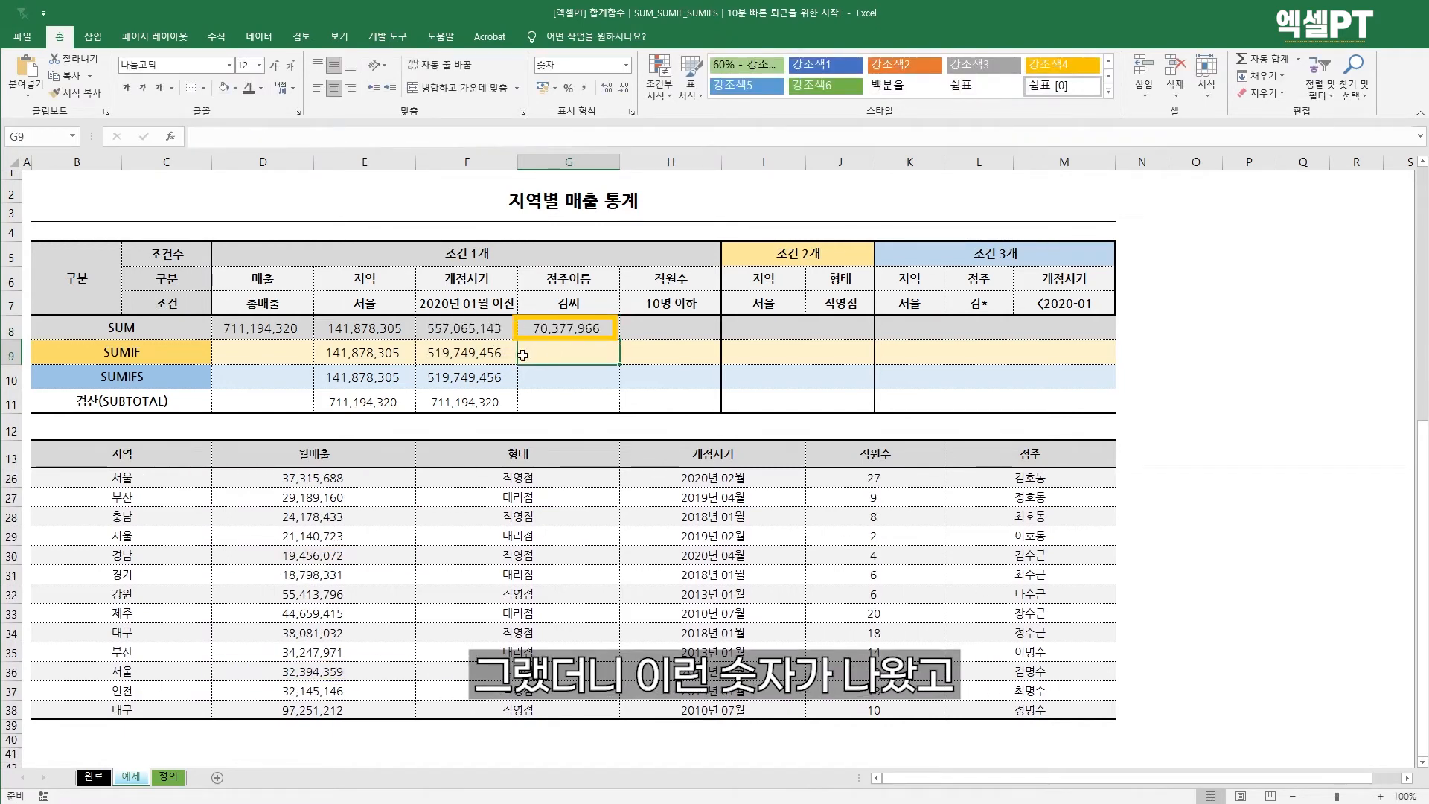
- Start a SUMIF formula in G9 with the 점주 data as the absolute criteria range $L$14:$M$38
text(=SUMIF()
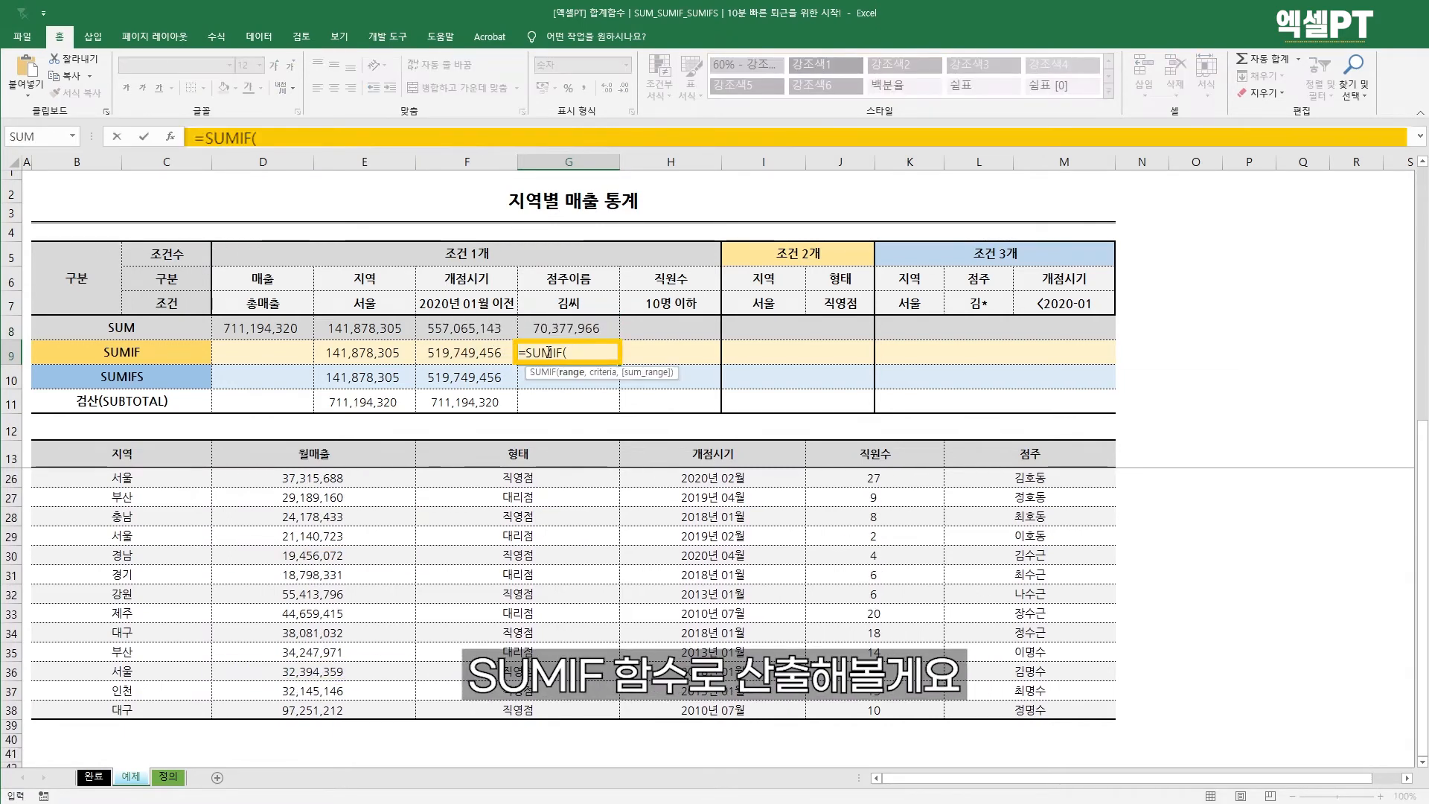
key(Down)
key(Down)
key(Down)
key(Down)
key(Down)
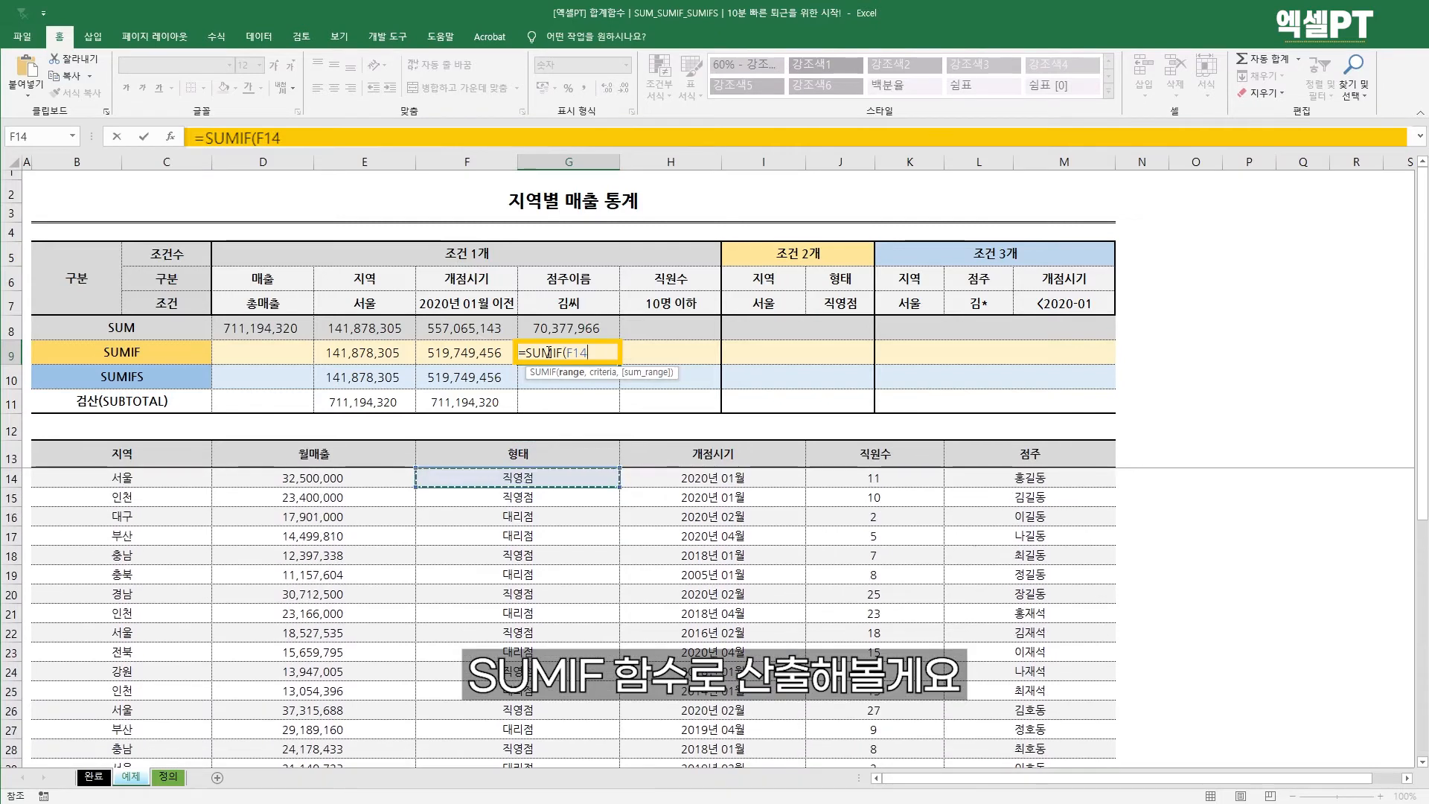
key(Right)
key(Right)
key(Right)
key(ctrl+shift+Down)
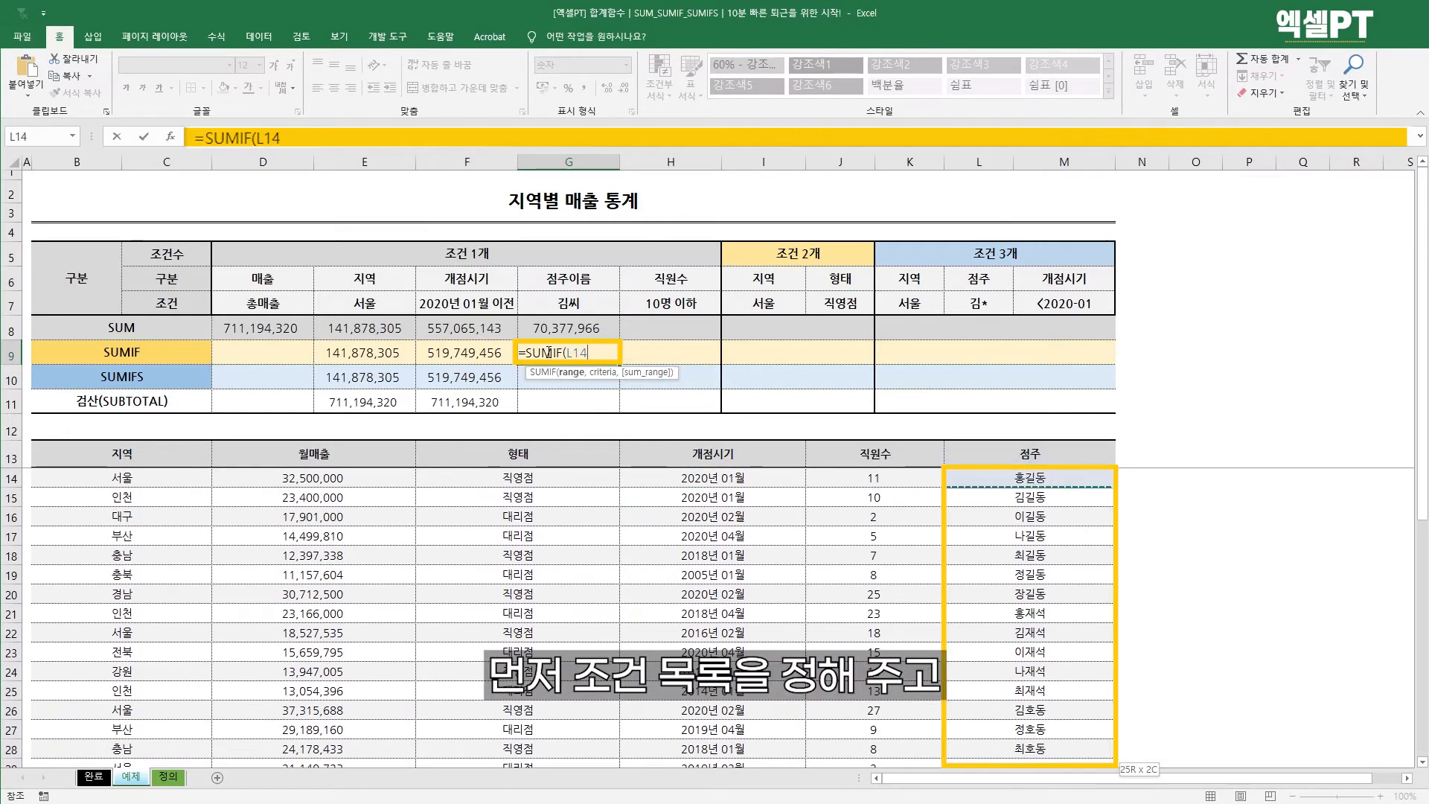
key(F4)
text(,)
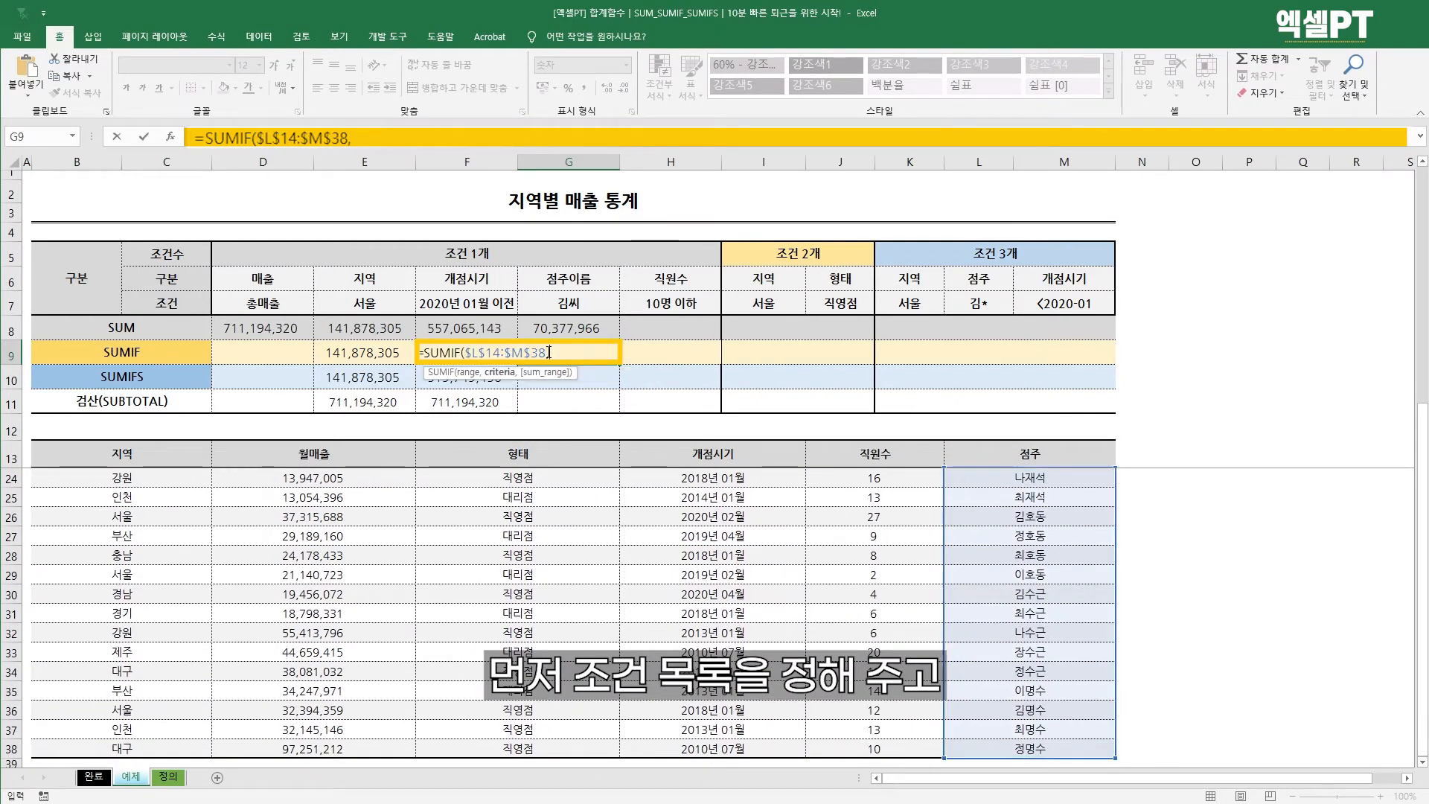
- Complete the G9 SUMIF formula with the criterion "김*" and the monthly sales as the absolute sum range $D$14:$E$38
text(")
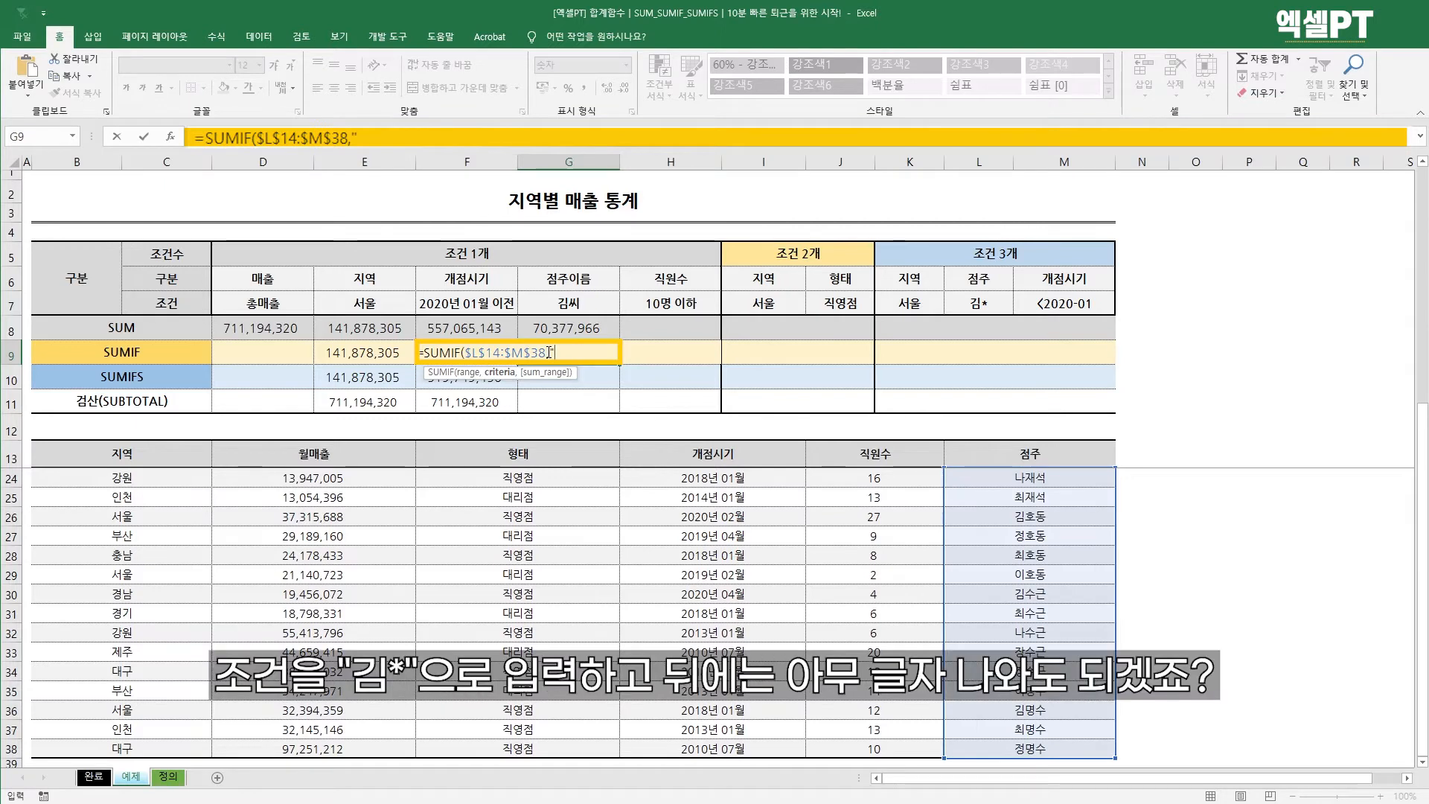
text(김*)
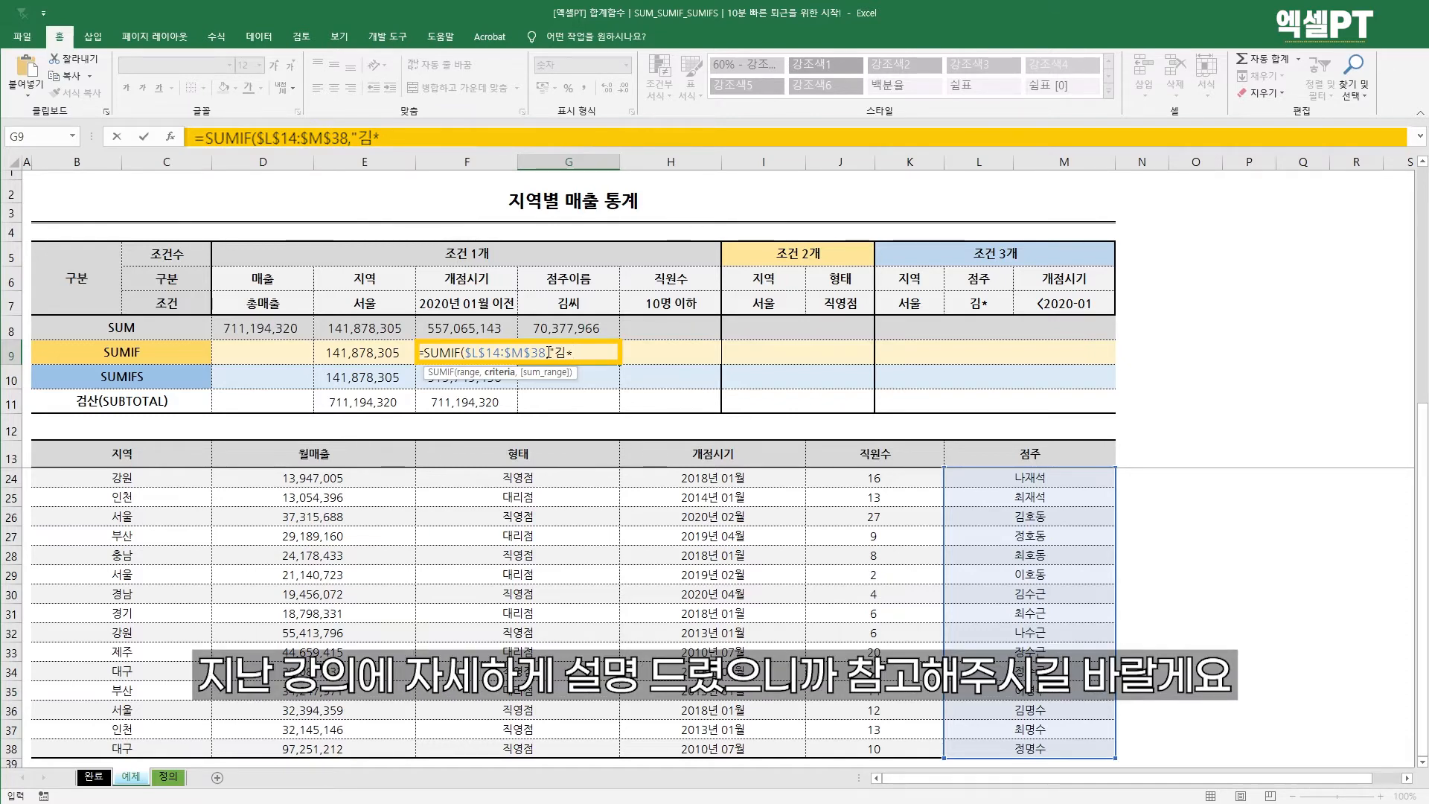
text(")
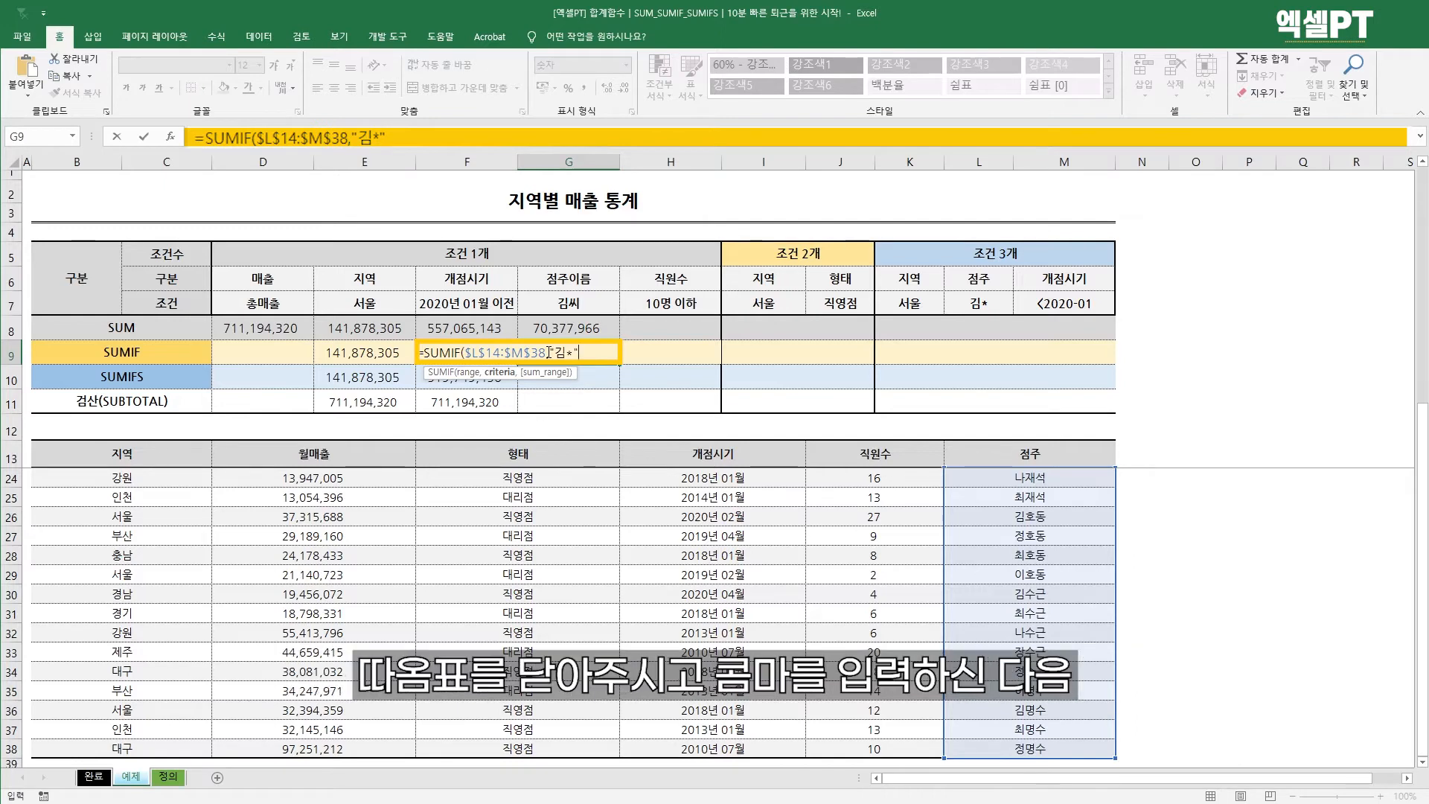
text(,)
key(ctrl+Home)
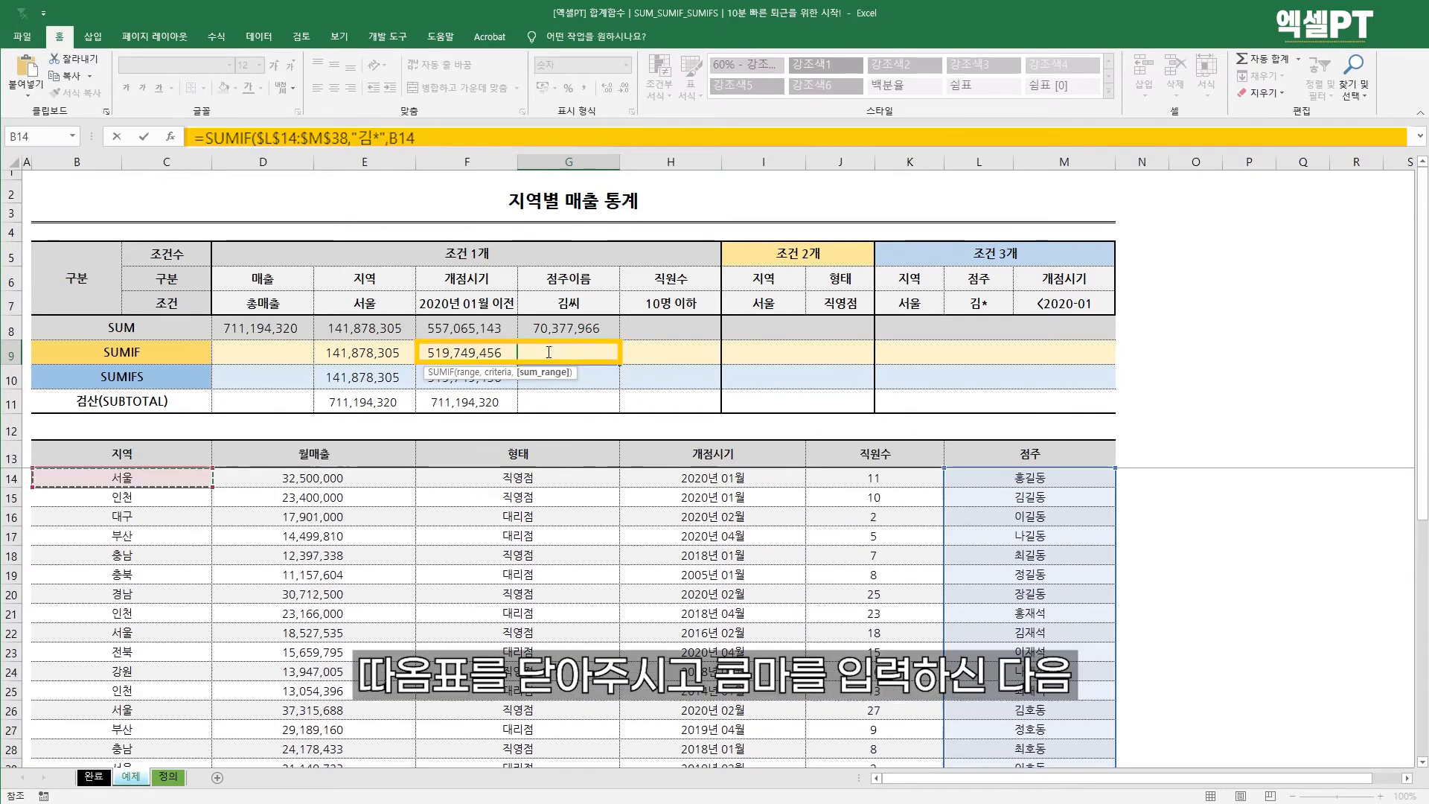
key(Right)
key(Right)
key(ctrl+shift+Down)
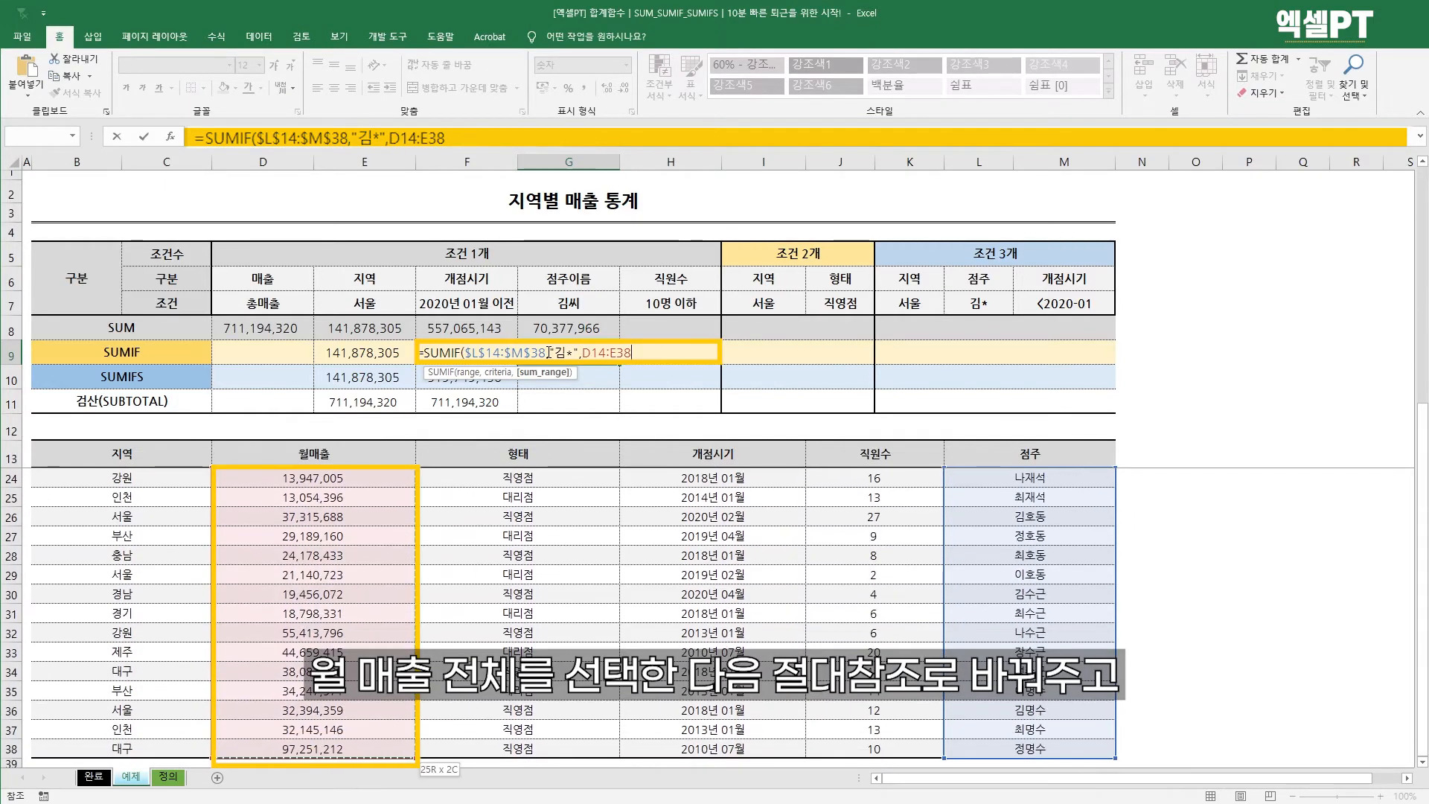
key(F4)
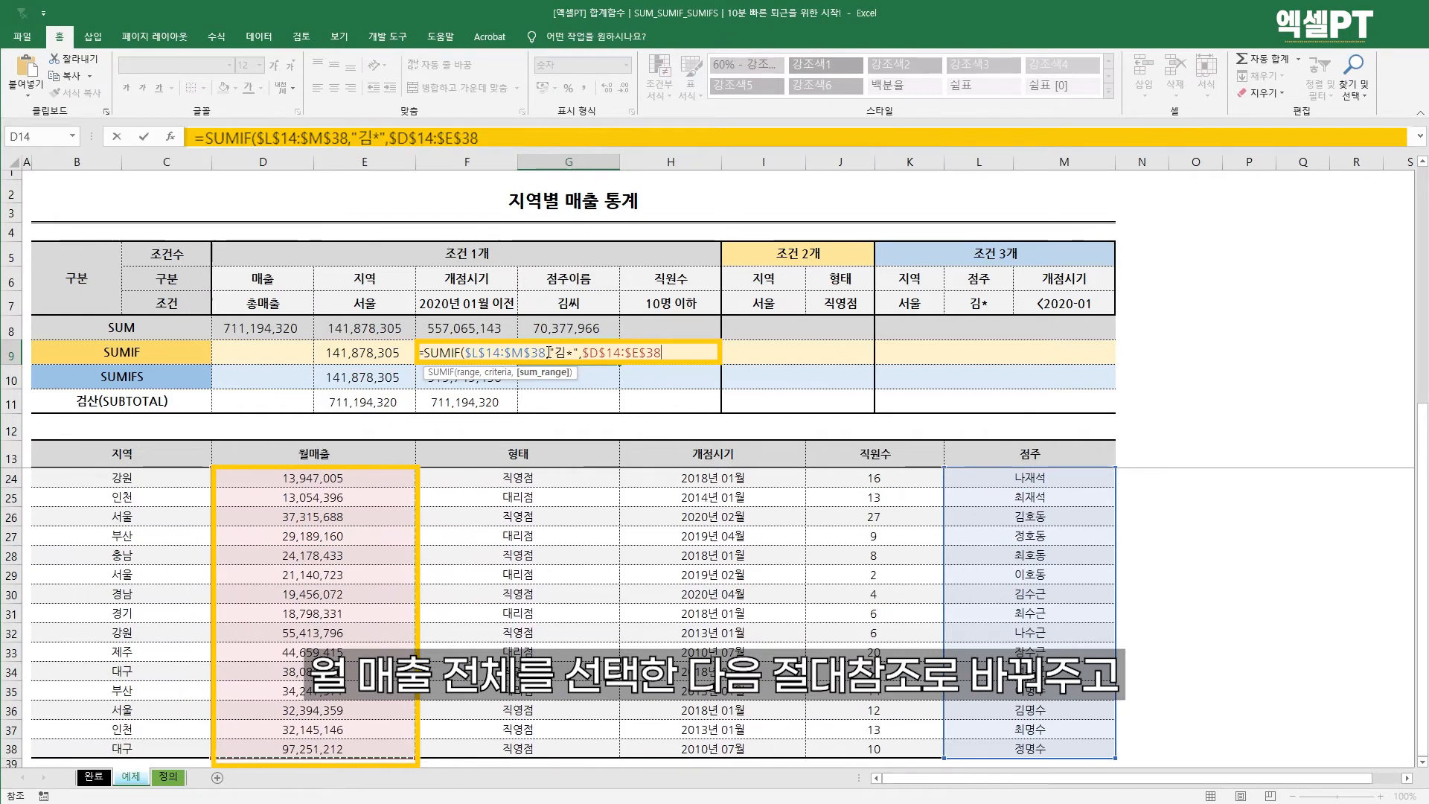
key(Return)
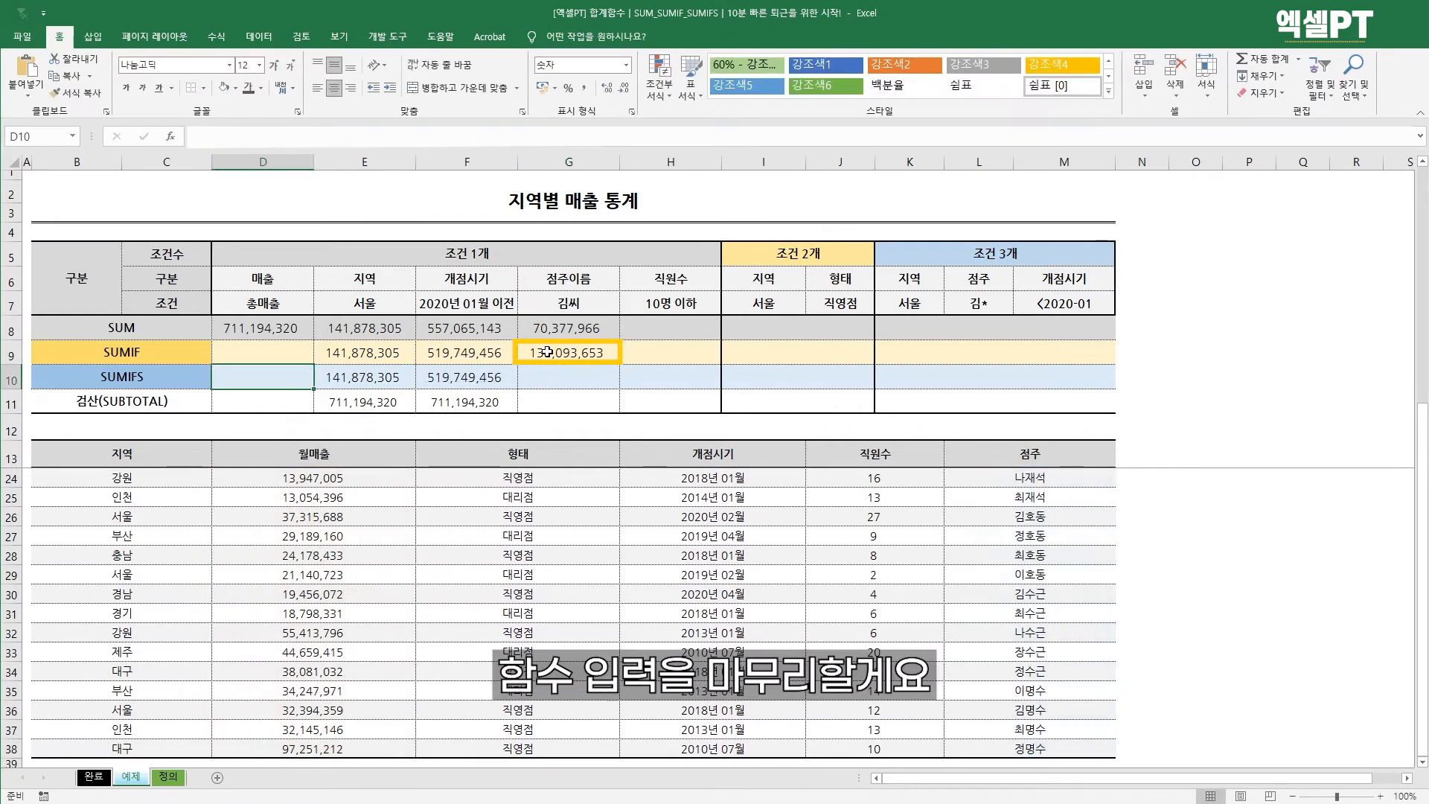
- Start a SUMIFS formula in G10 with the monthly sales as the absolute sum range $D$14:$E$38
key(Right)
key(Right)
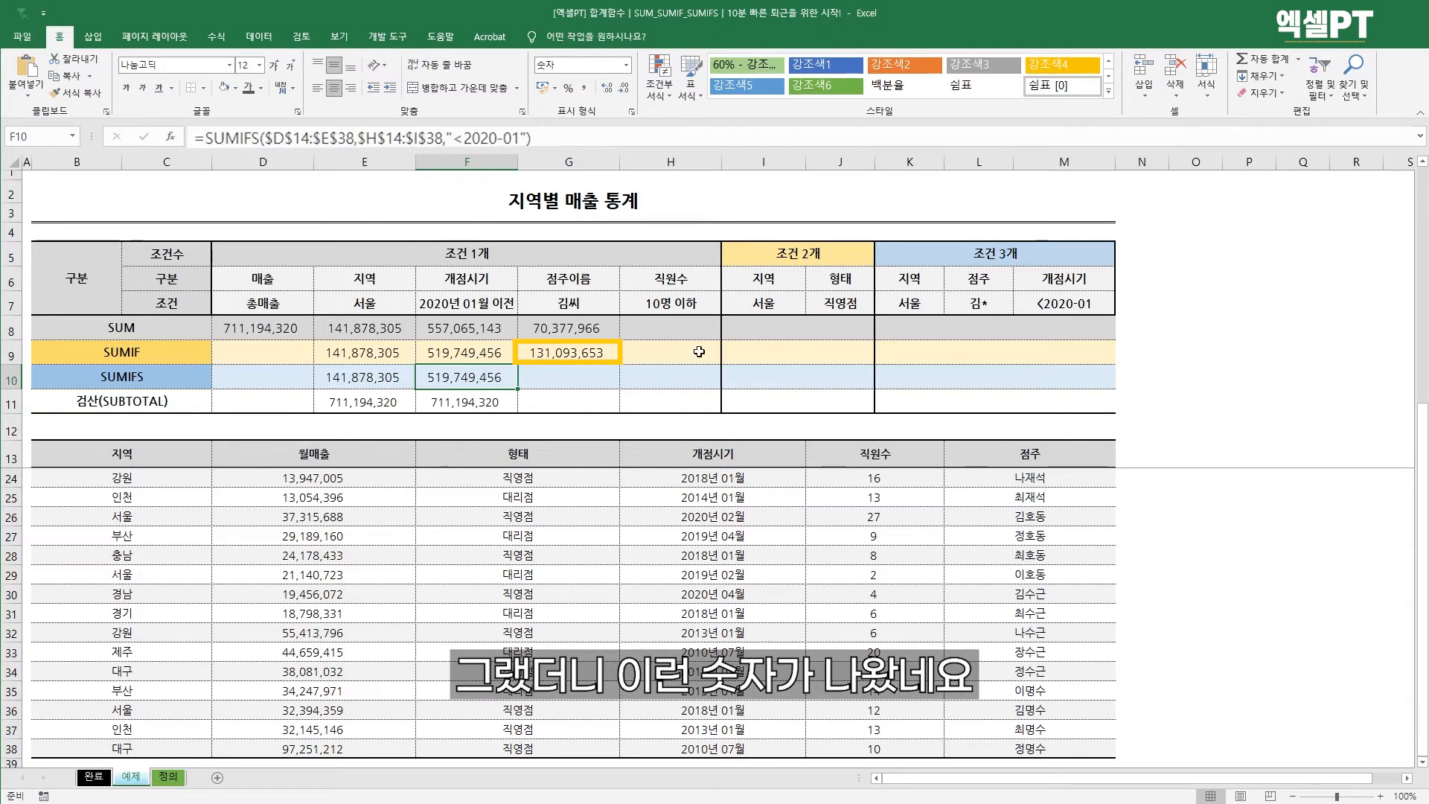
key(Right)
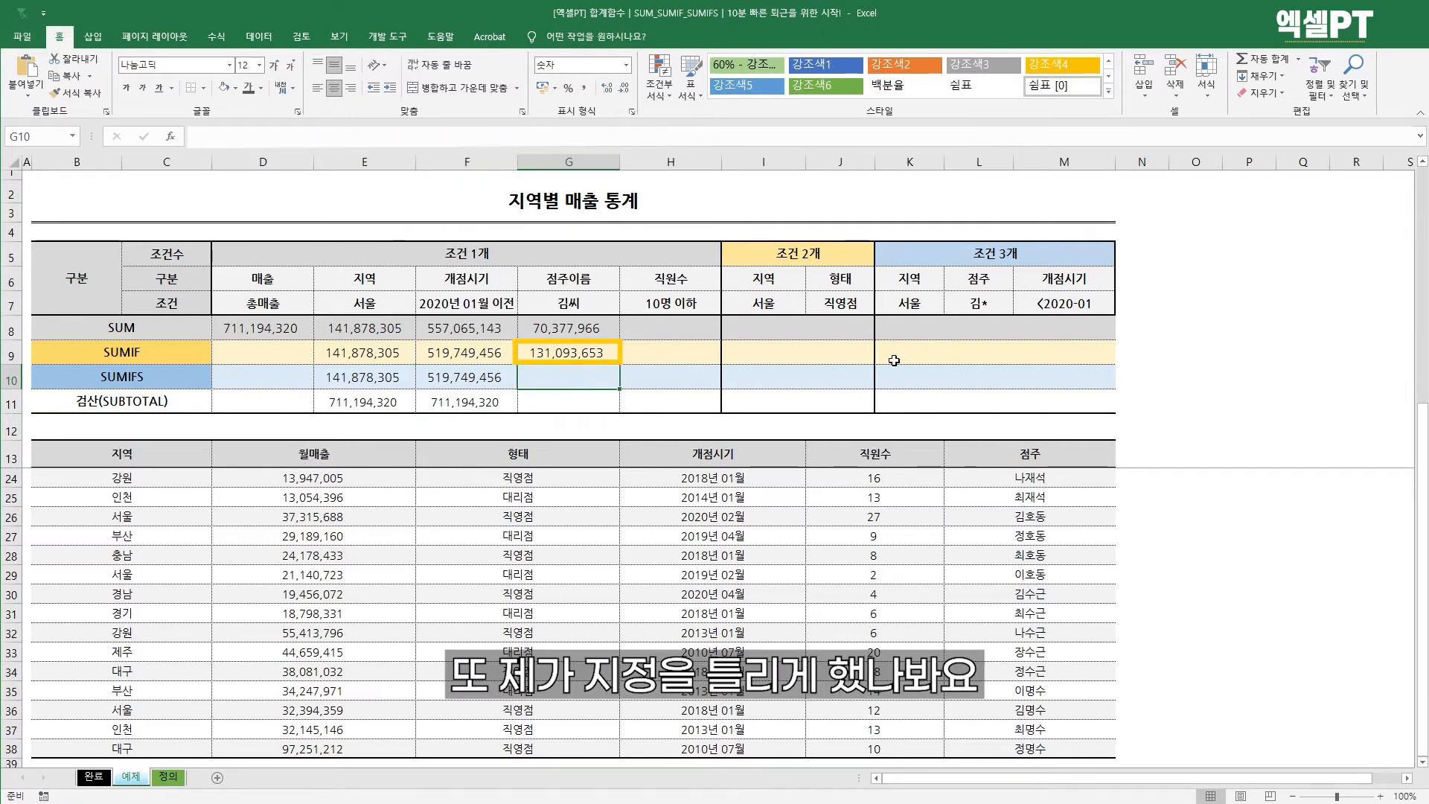
text(=)
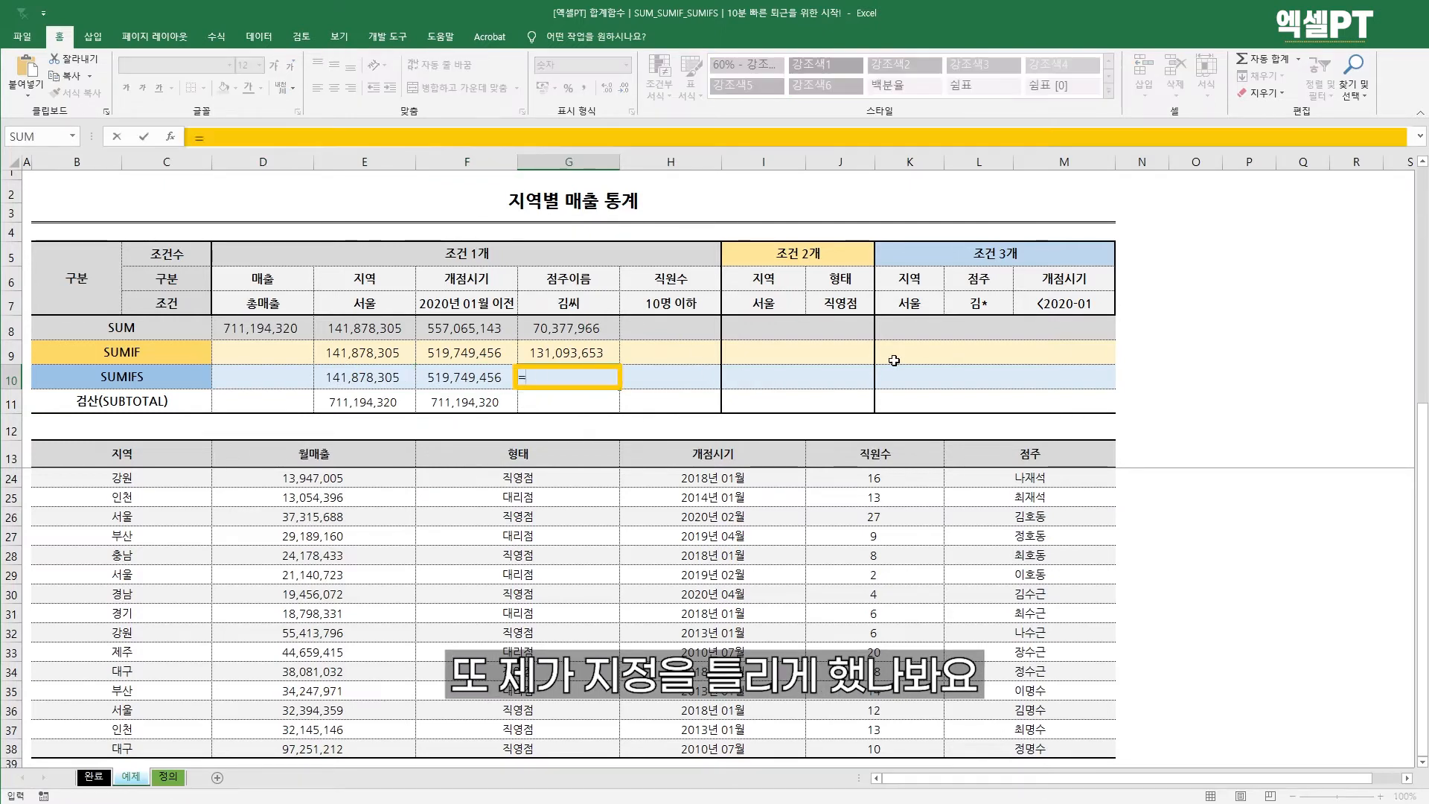
text(sumifs)
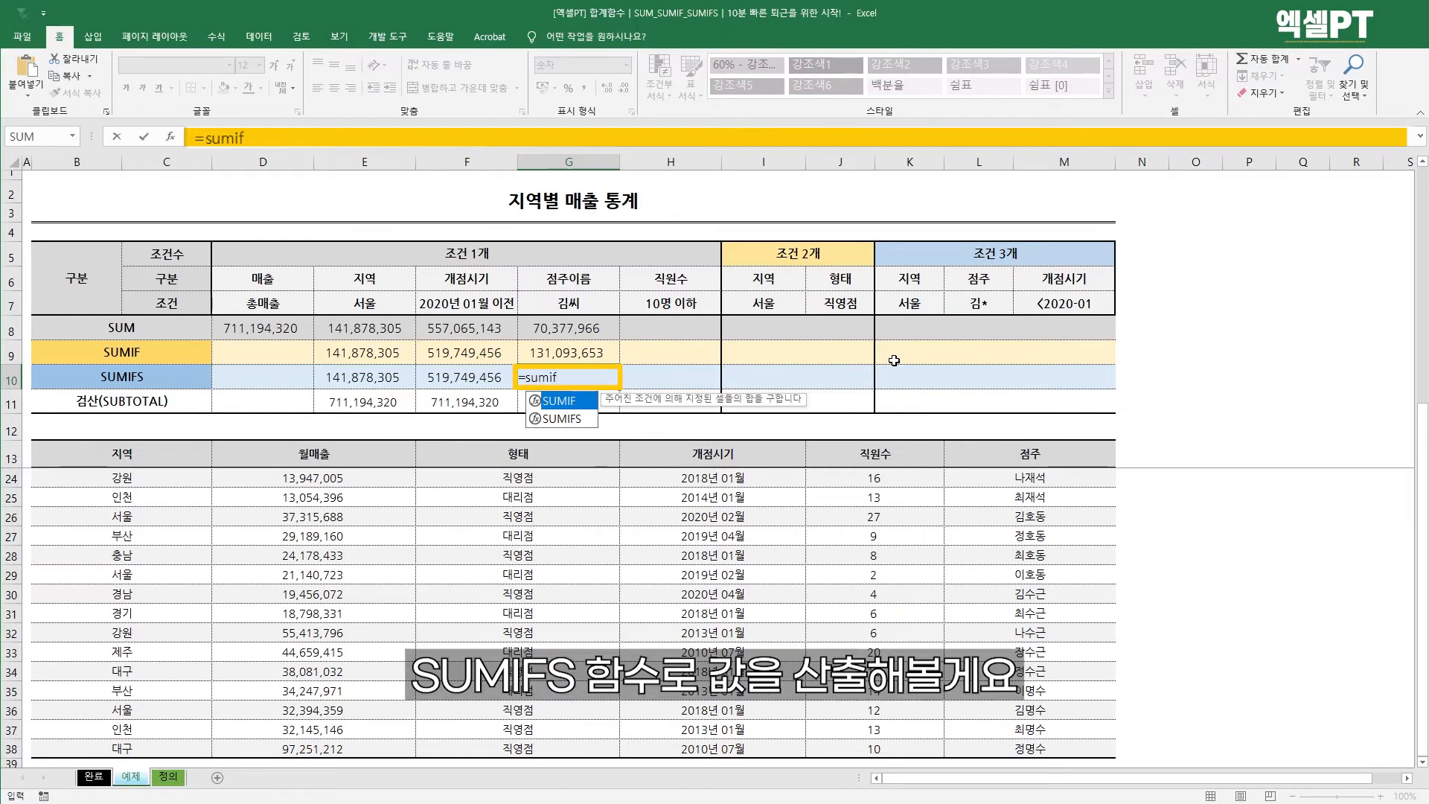
key(Tab)
key(Down)
key(Down)
key(Down)
key(Left)
key(Down)
key(Up)
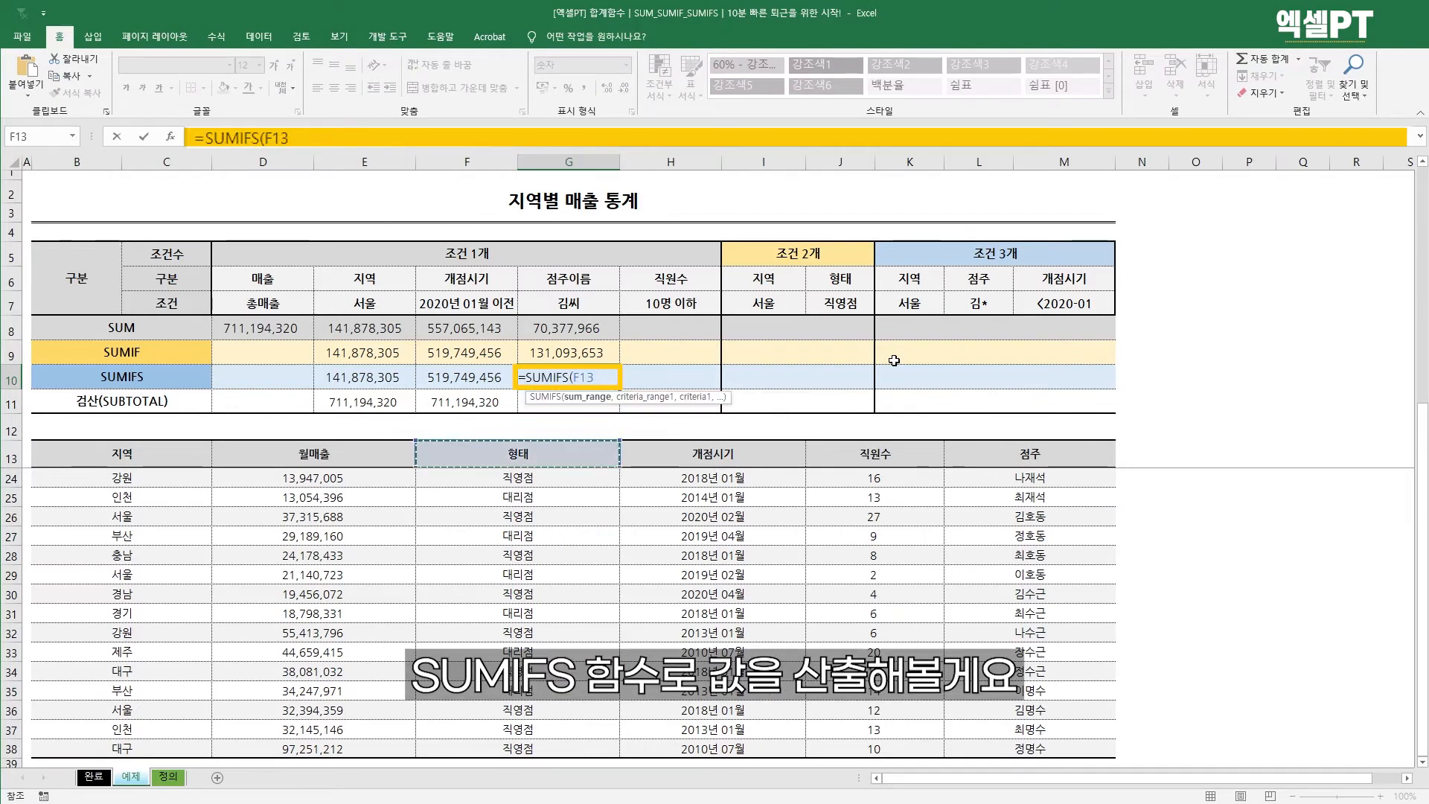
key(Down)
key(ctrl+shift+Down)
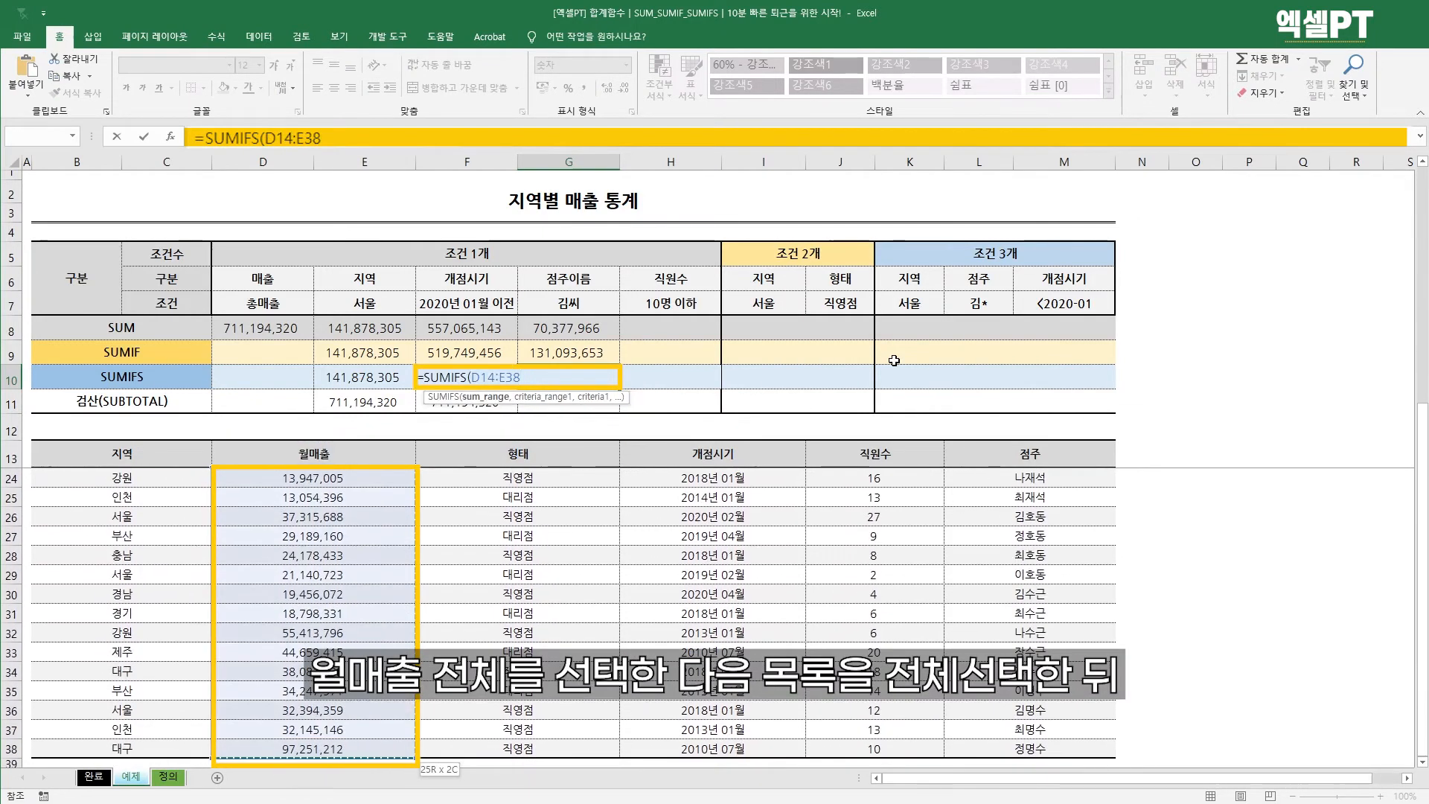
key(F4)
text(,)
- Complete the G10 SUMIFS formula with the 점주 data as the absolute criteria range $L$14:$M$38 and the criterion "김*"
key(Down)
key(Down)
key(Down)
key(Down)
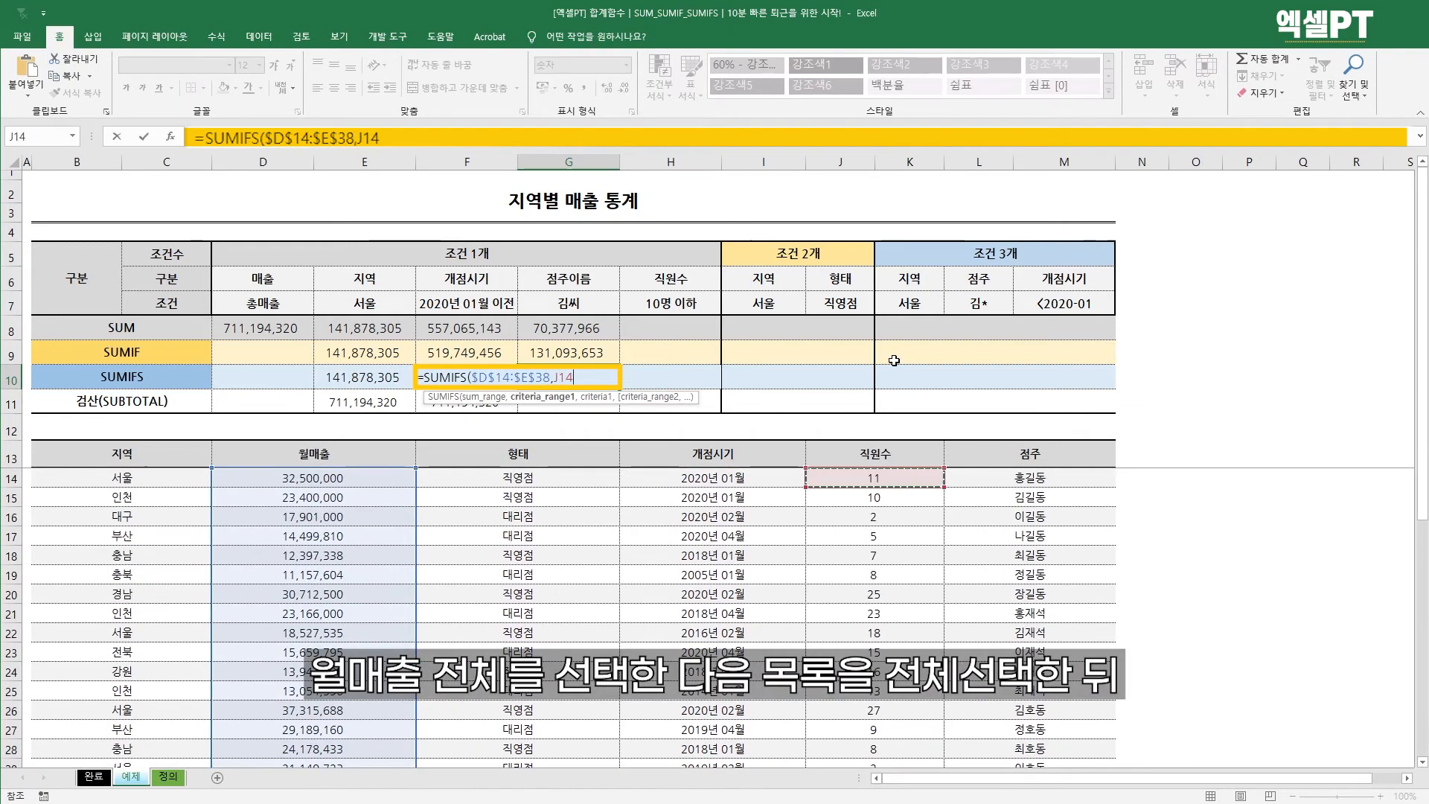
key(Right)
key(Right)
key(Right)
key(Right)
key(Right)
key(ctrl+shift+Down)
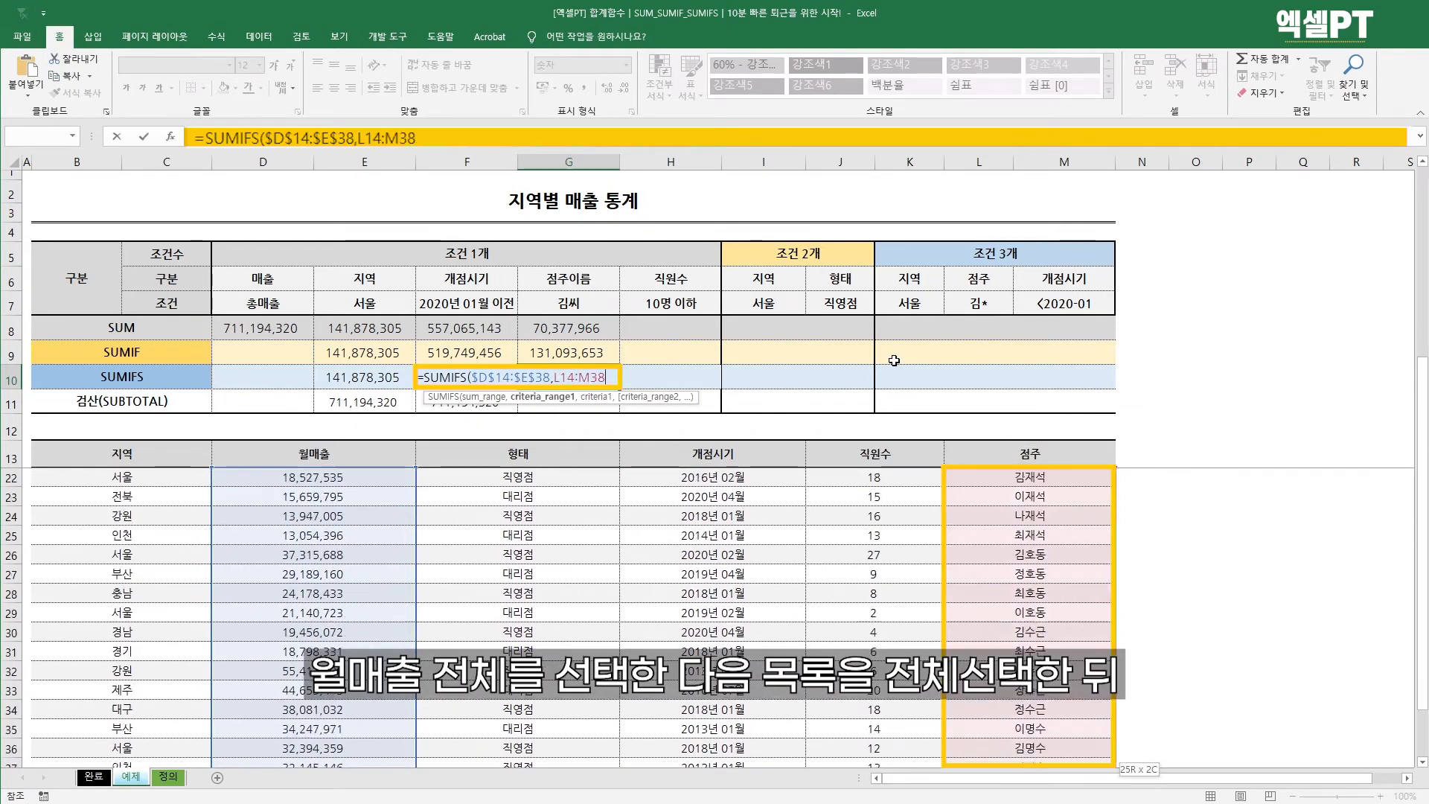
key(F4)
text(,)
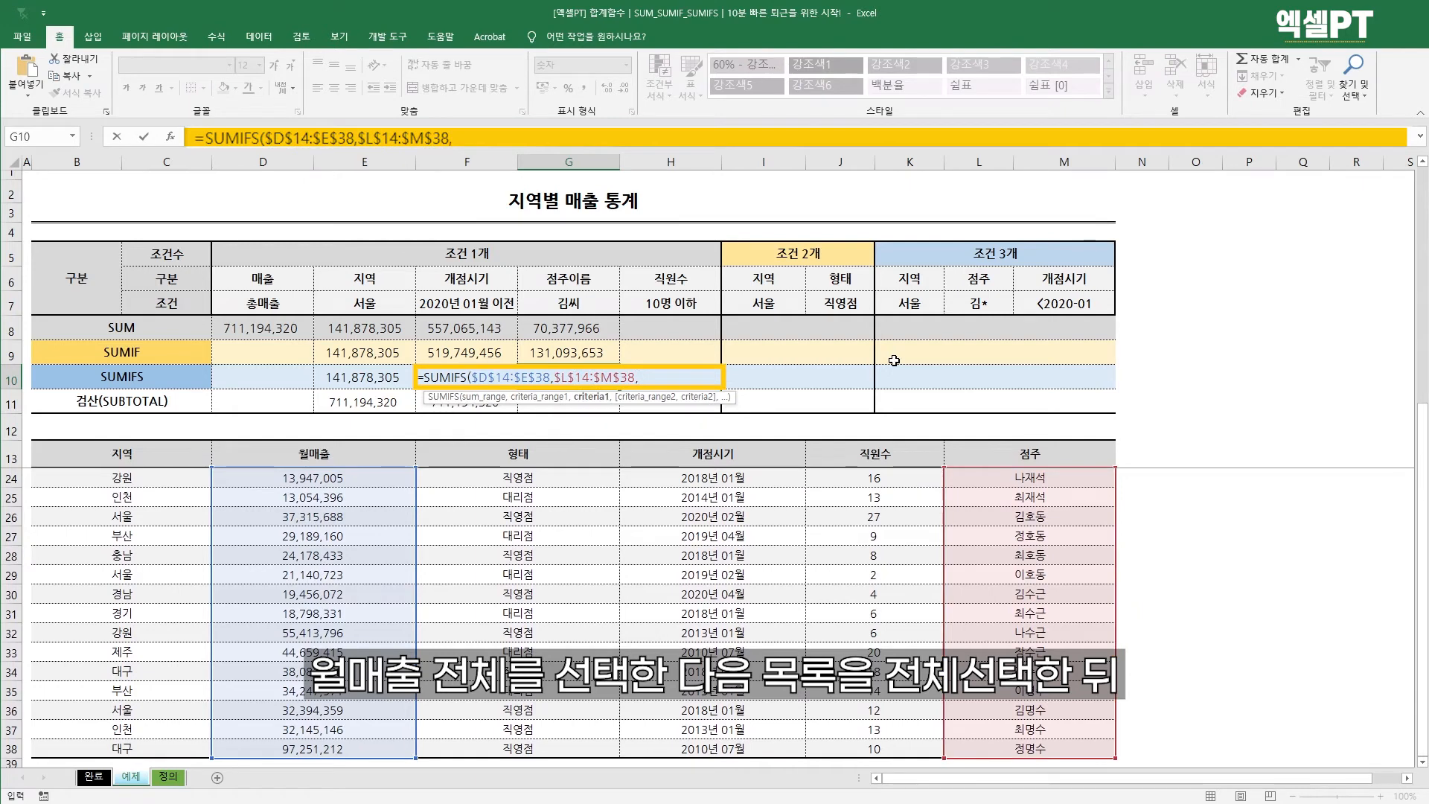
text("김*")
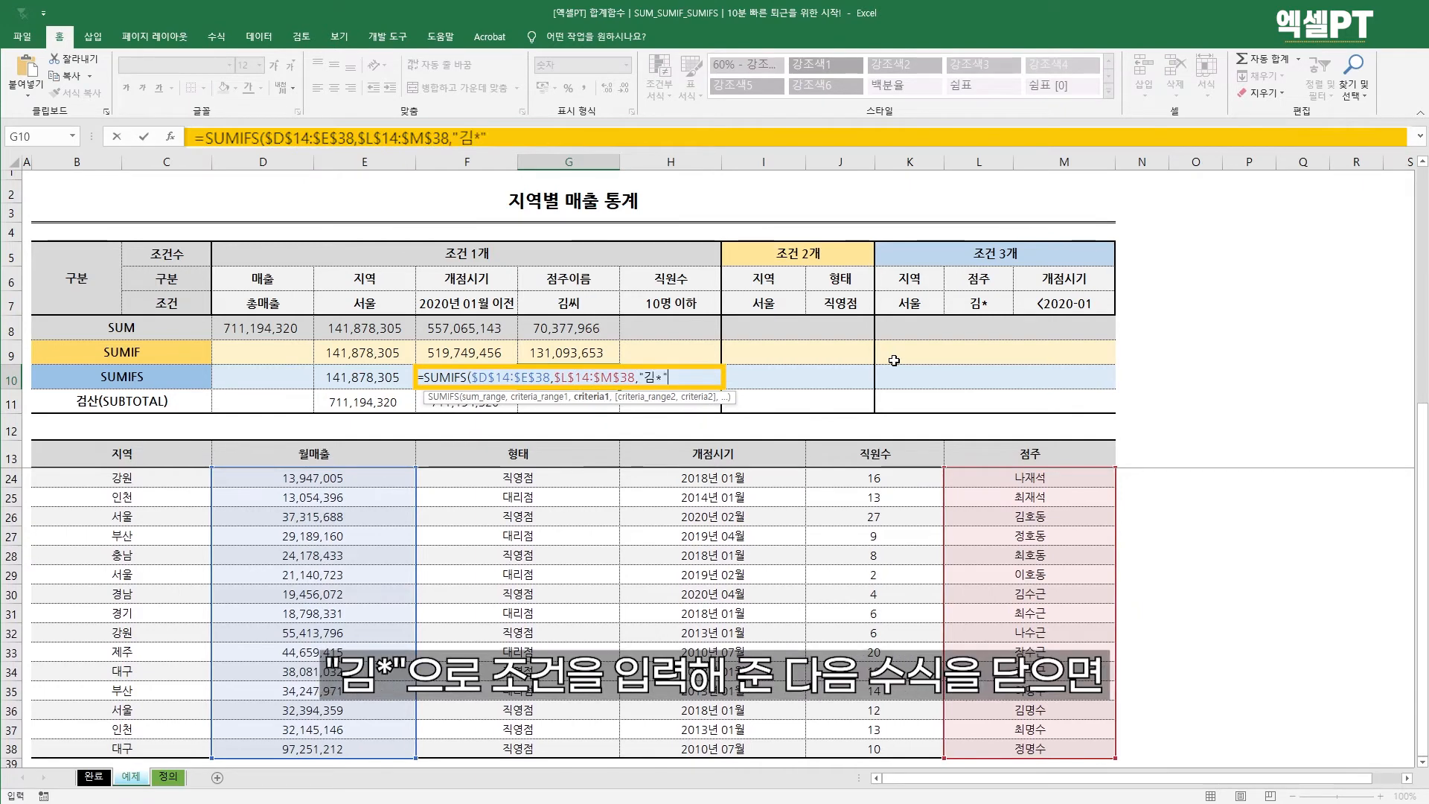
text())
key(Return)
- Compare the SUMIFS formula and result in G10 with the SUMIF formula and result in G9
key(Right)
key(Right)
key(Right)
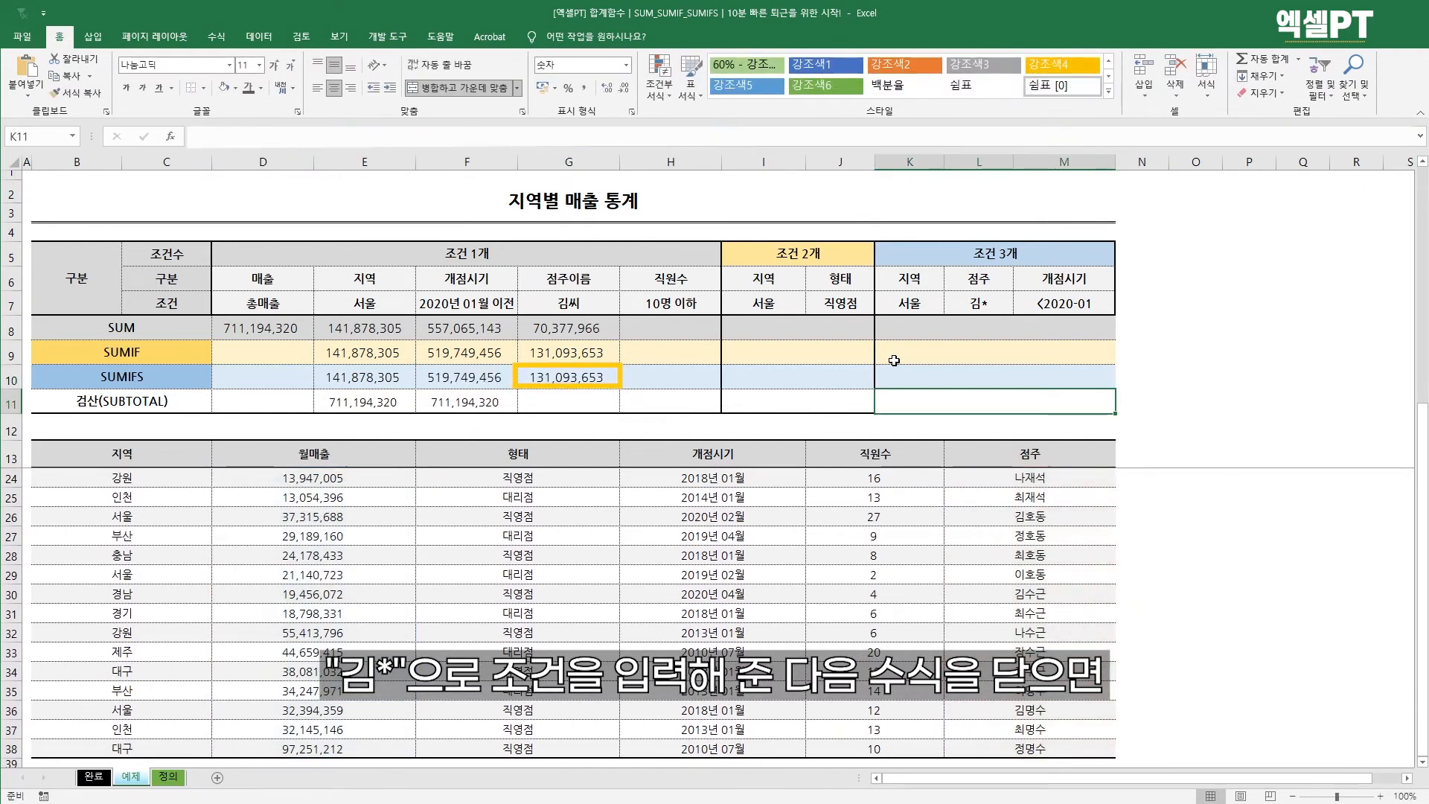
key(Left)
key(Left)
key(Left)
key(Up)
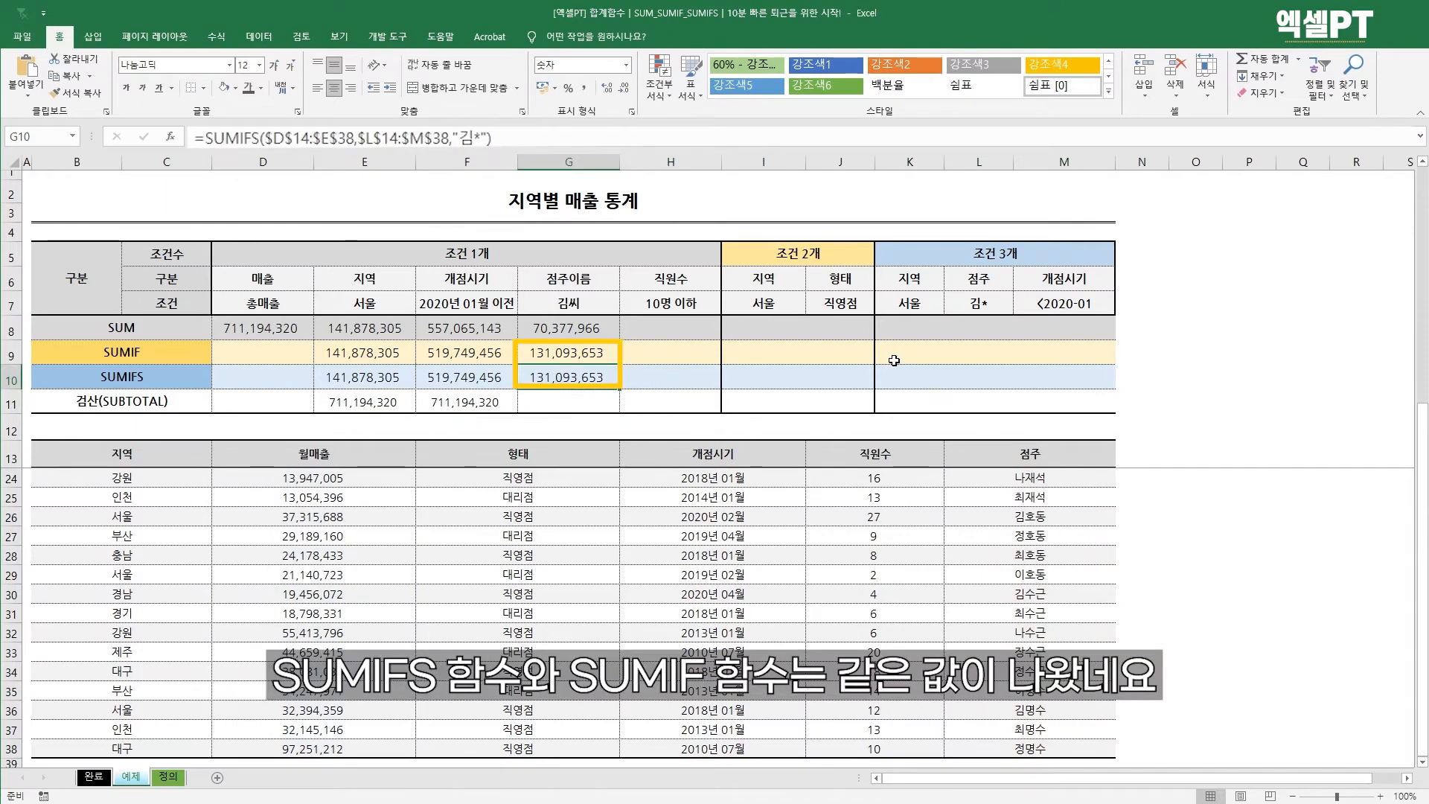
key(Up)
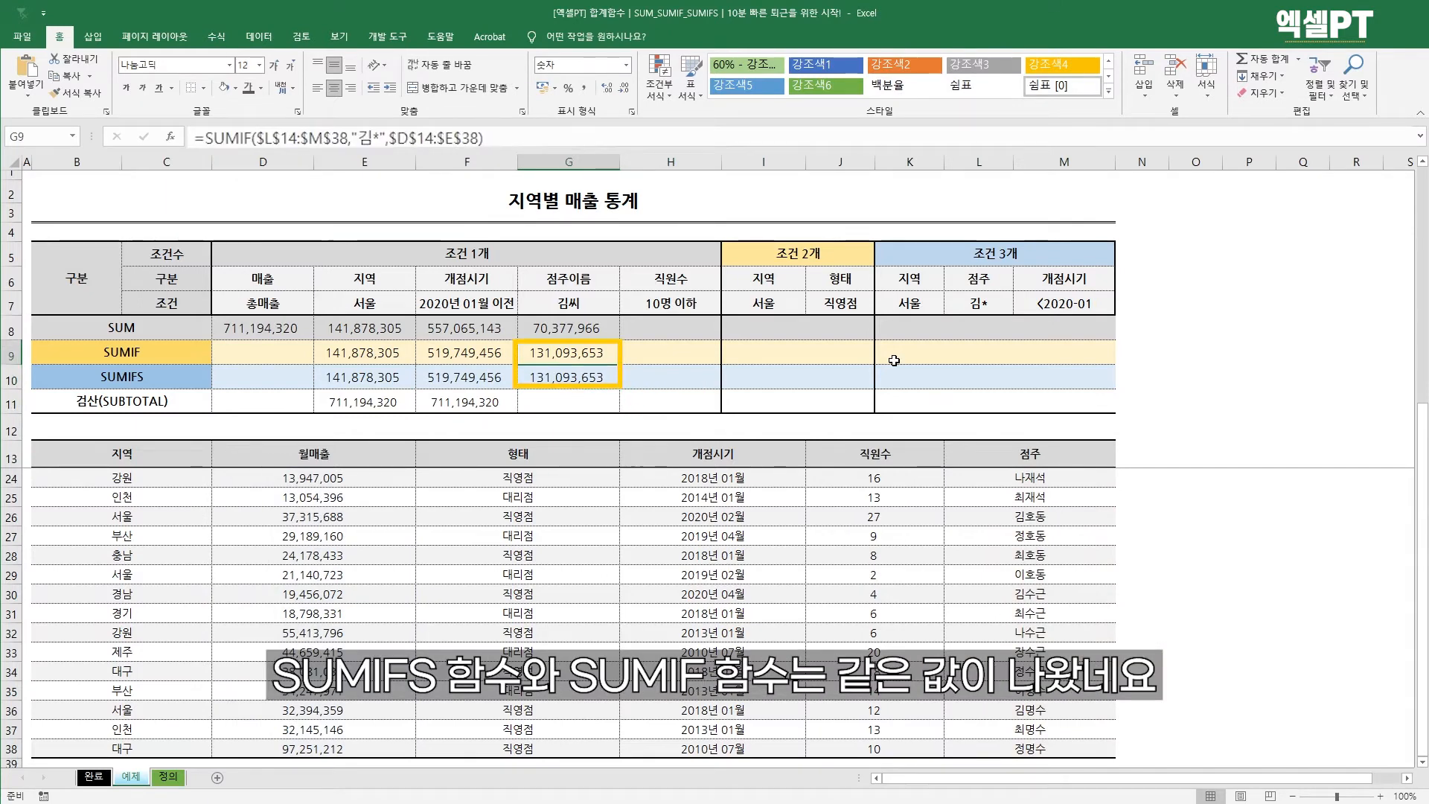
- Enter a SUBTOTAL formula in G11 with function number 9 over the monthly sales D14:E38
key(Down)
key(Down)
text(=subto)
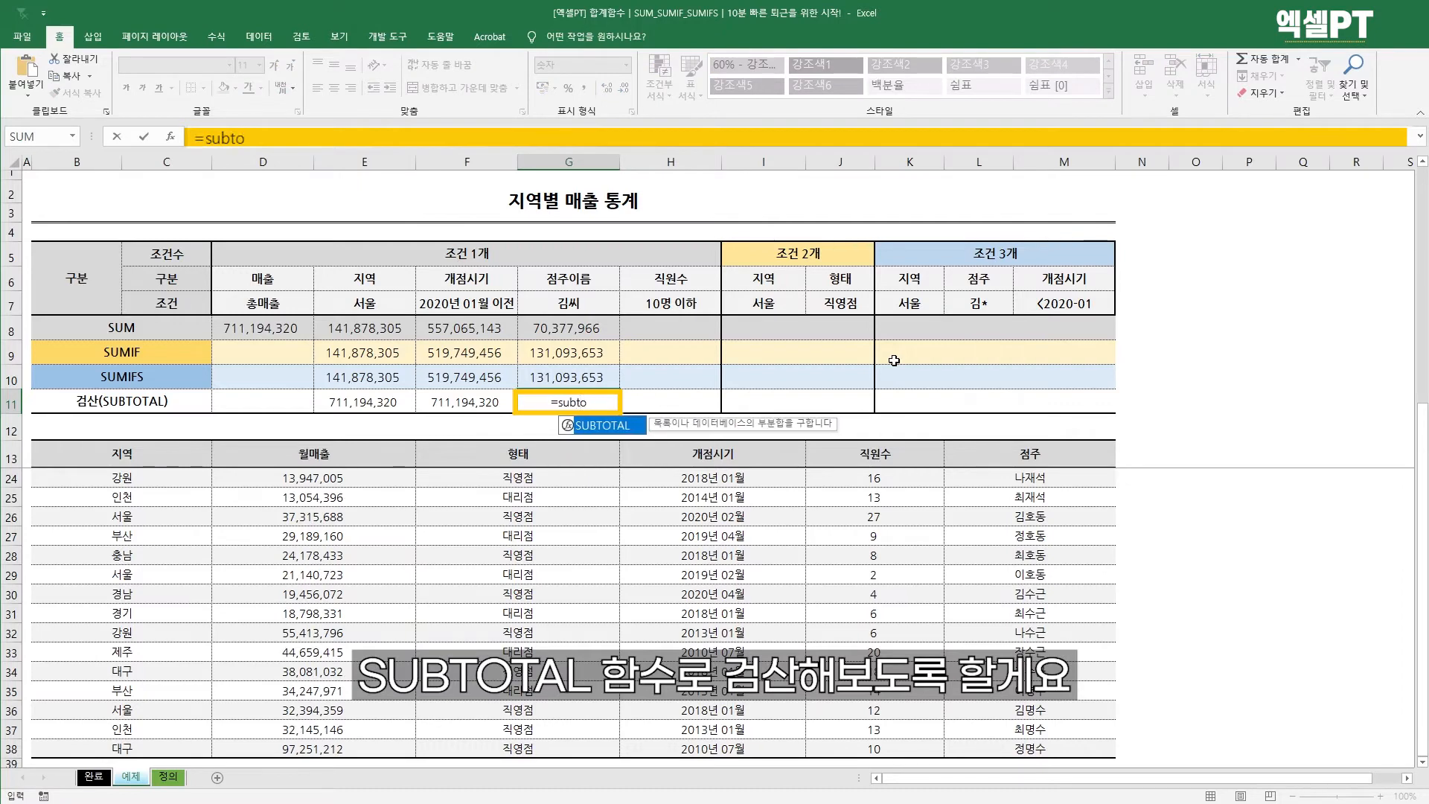
key(Tab)
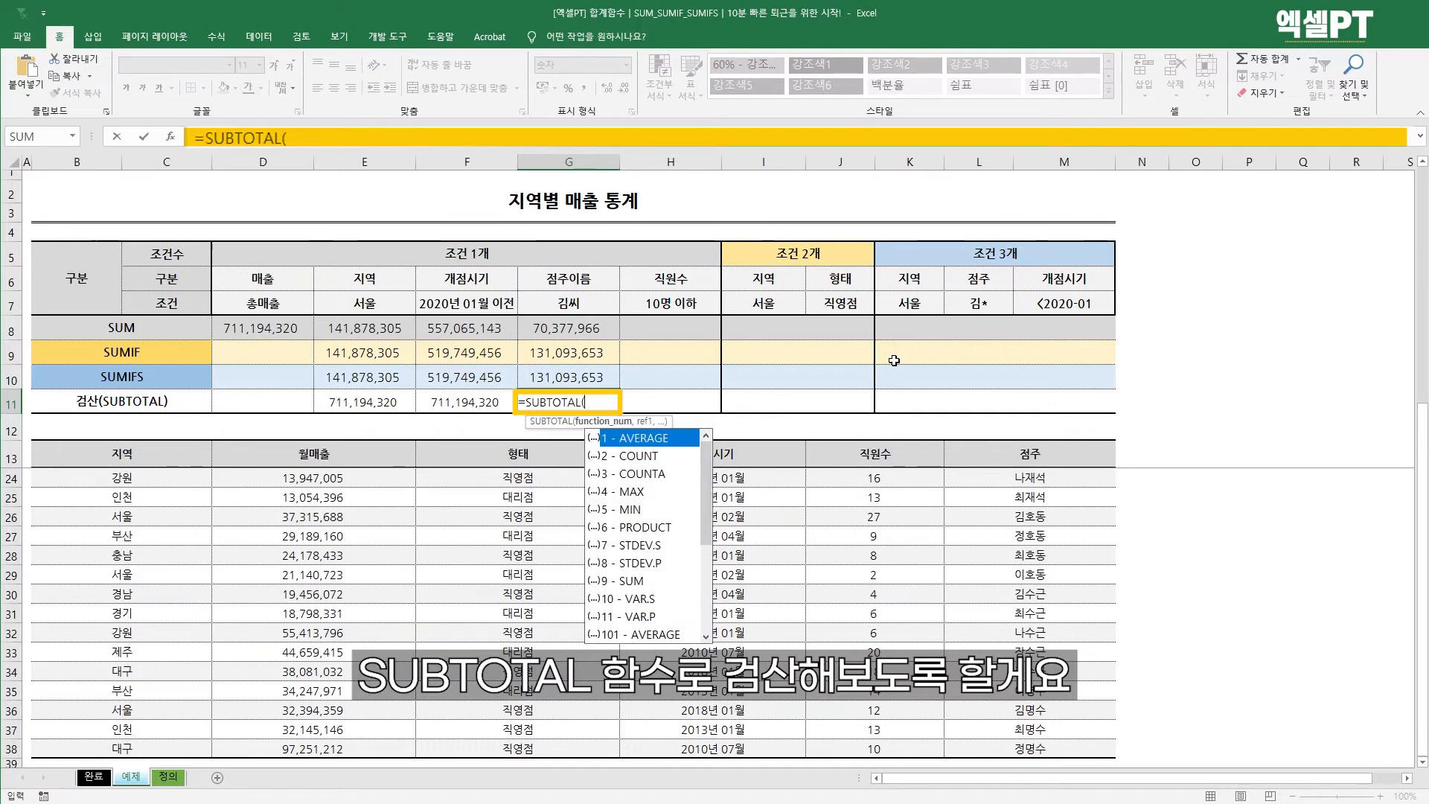
text(9,)
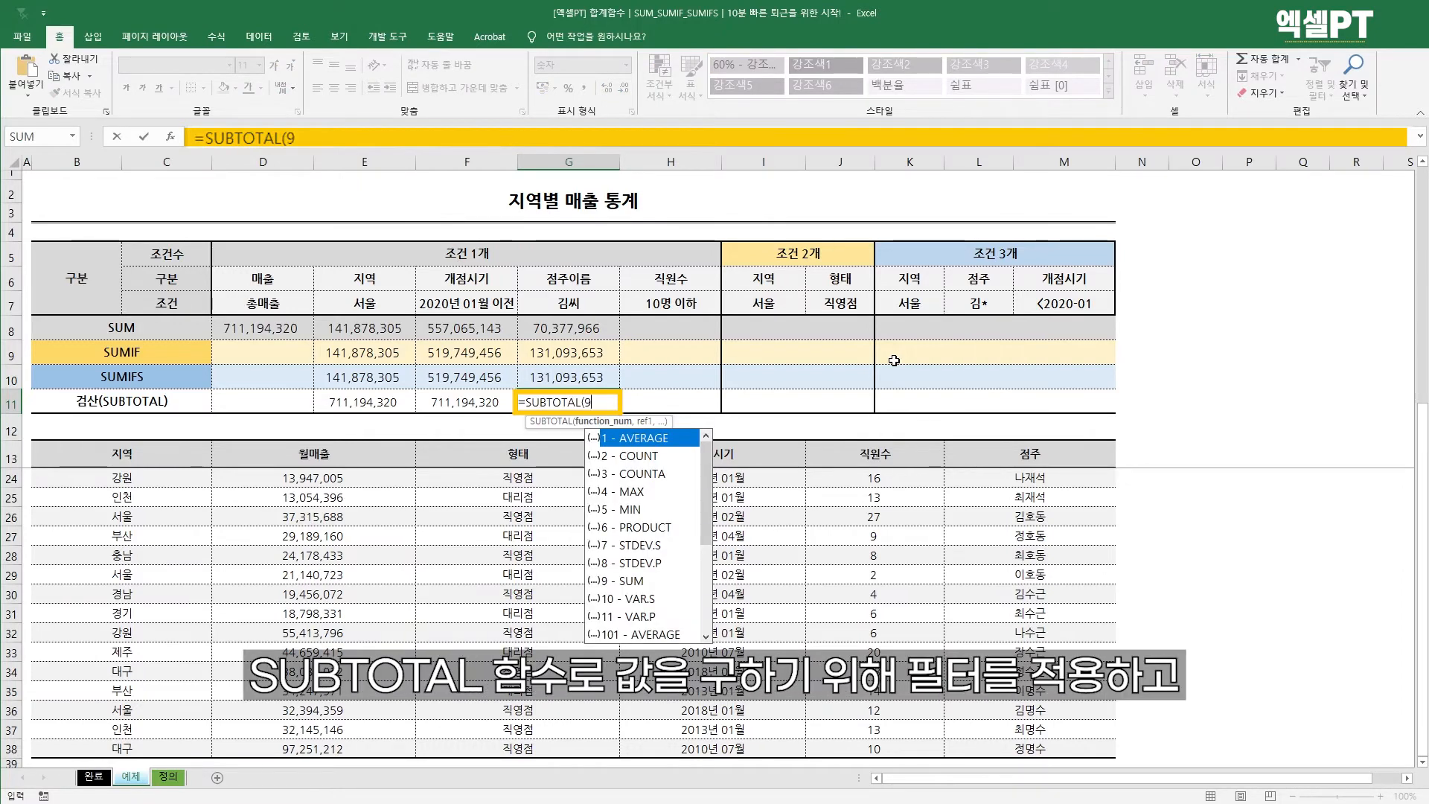
key(Left)
key(Left)
key(Down)
key(Down)
key(Down)
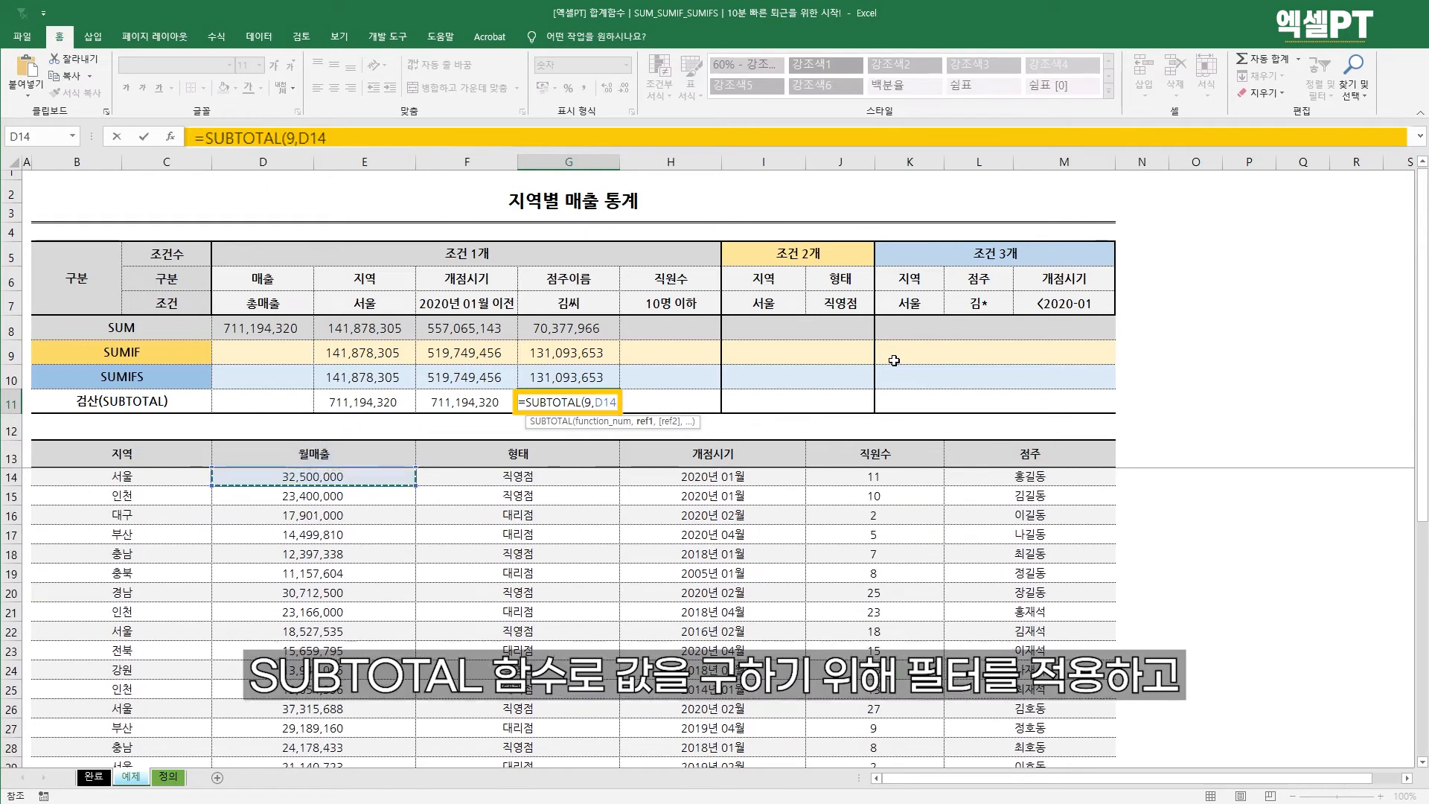
key(ctrl+shift+Down)
key(Return)
- Add filters to the data table's header row 13, from 지역 through 점주
key(Down)
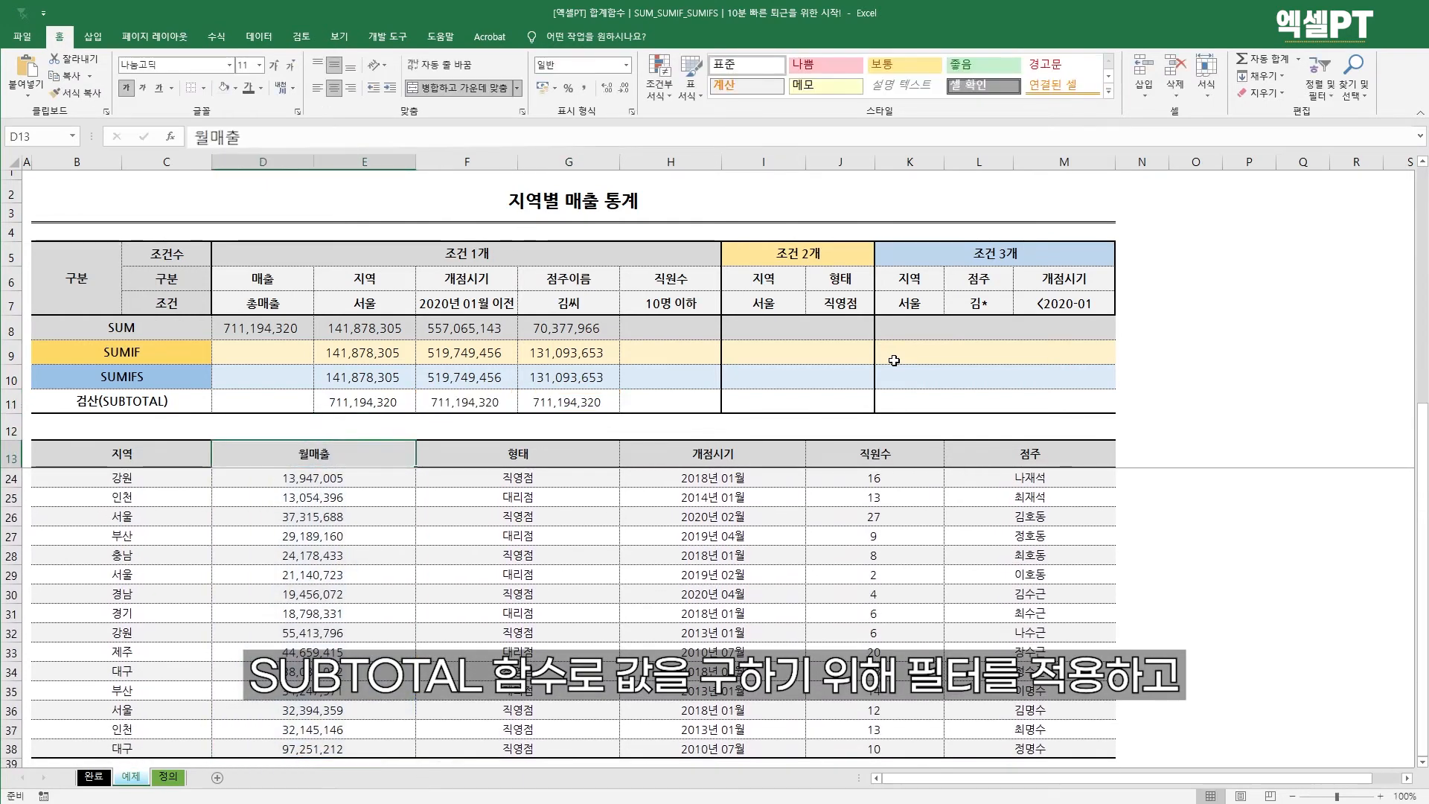
key(Left)
key(shift+Right)
key(shift+Right)
key(shift+Right)
key(shift+Right)
key(shift+Right)
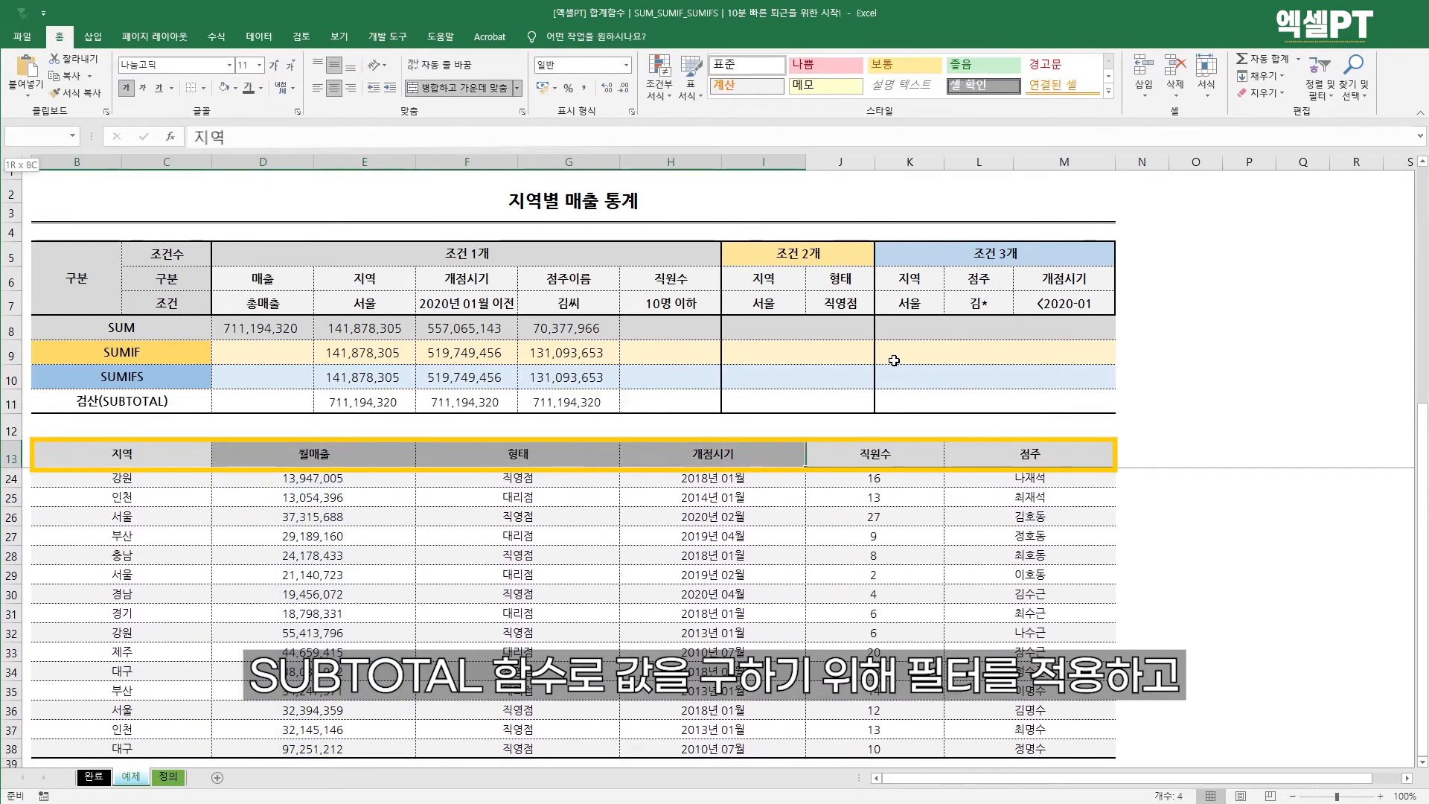
key(ctrl+shift+l)
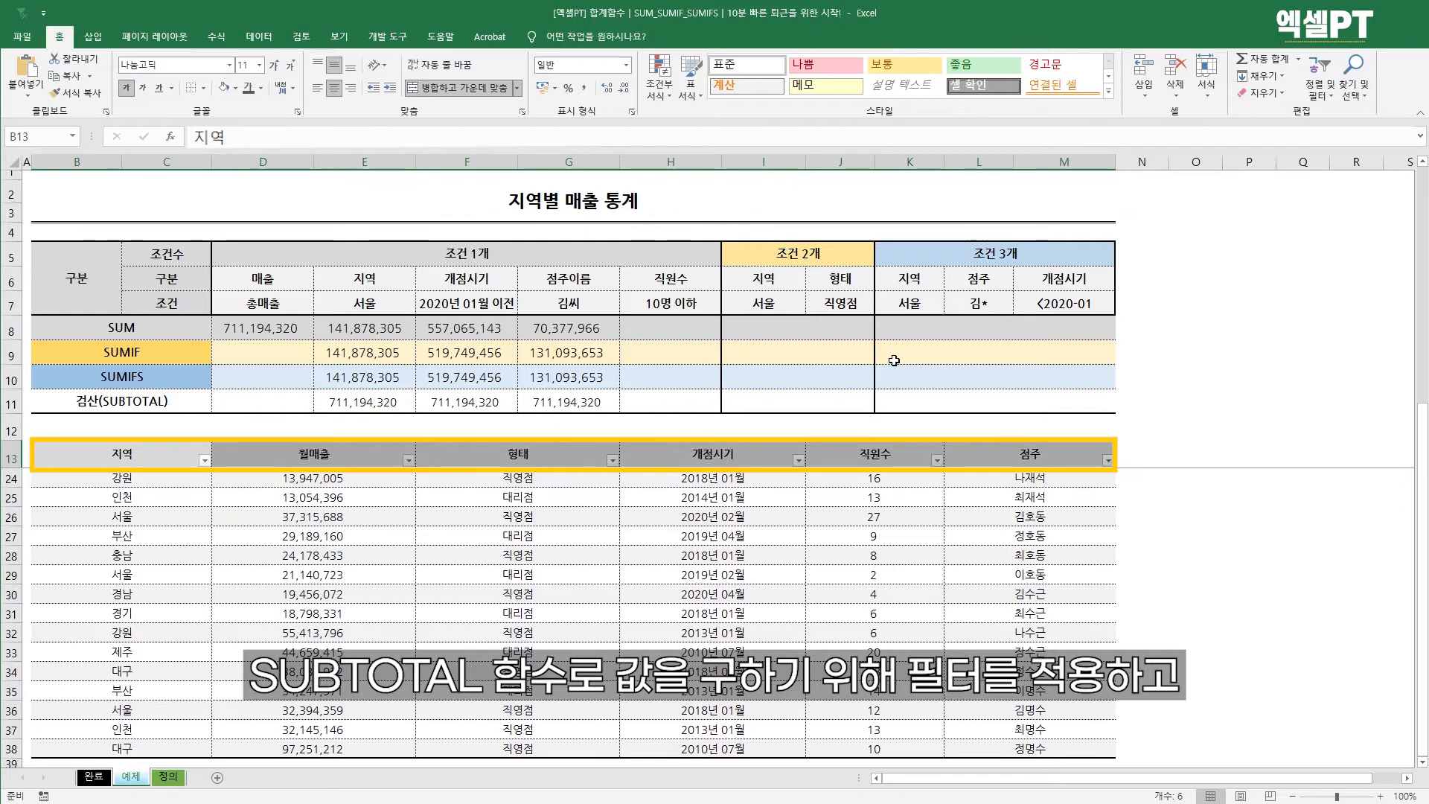
- Filter the 점주 column by "김*" and compare the results in G9:G11 with the SUM in G8
click(1107, 460)
click(1017, 615)
text(김*)
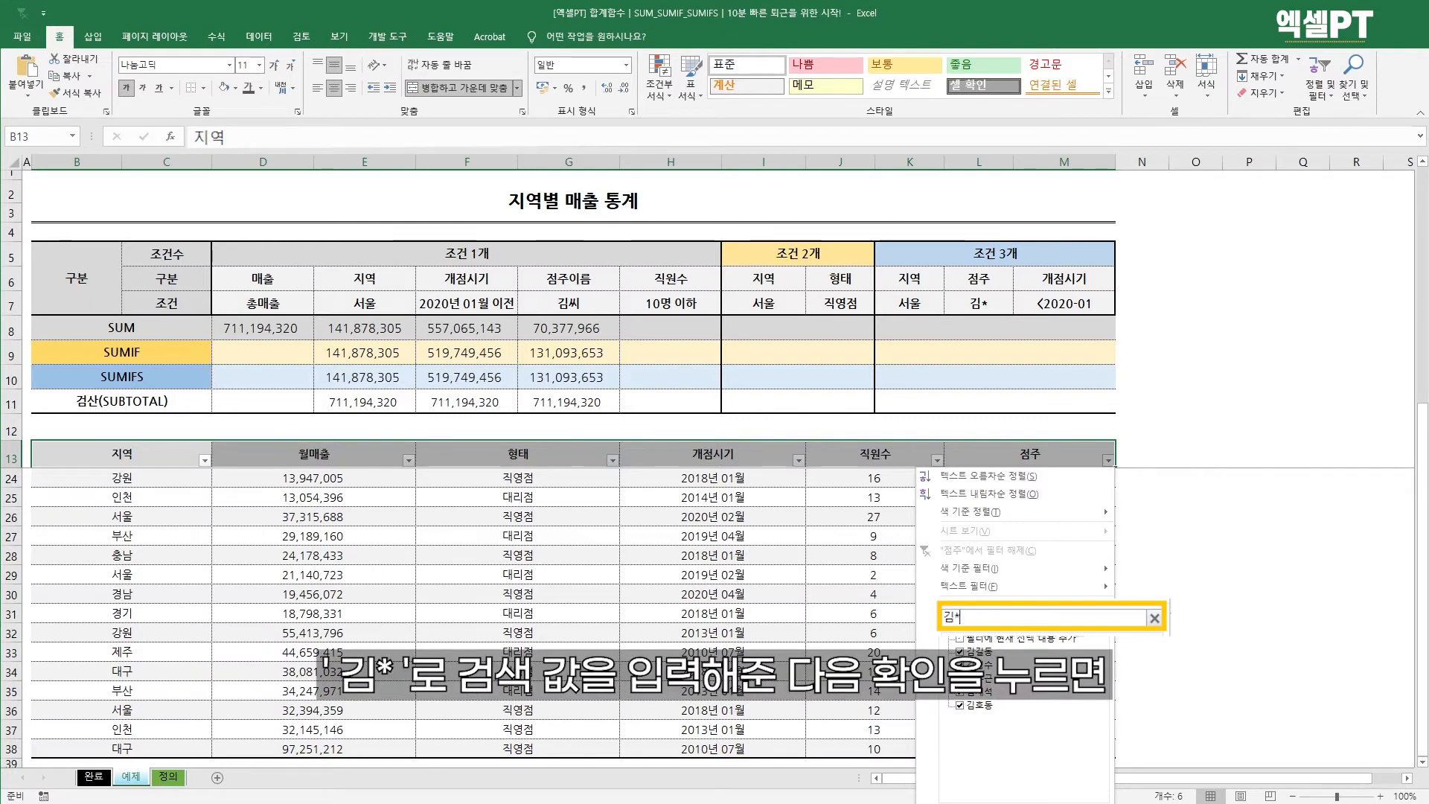
key(Return)
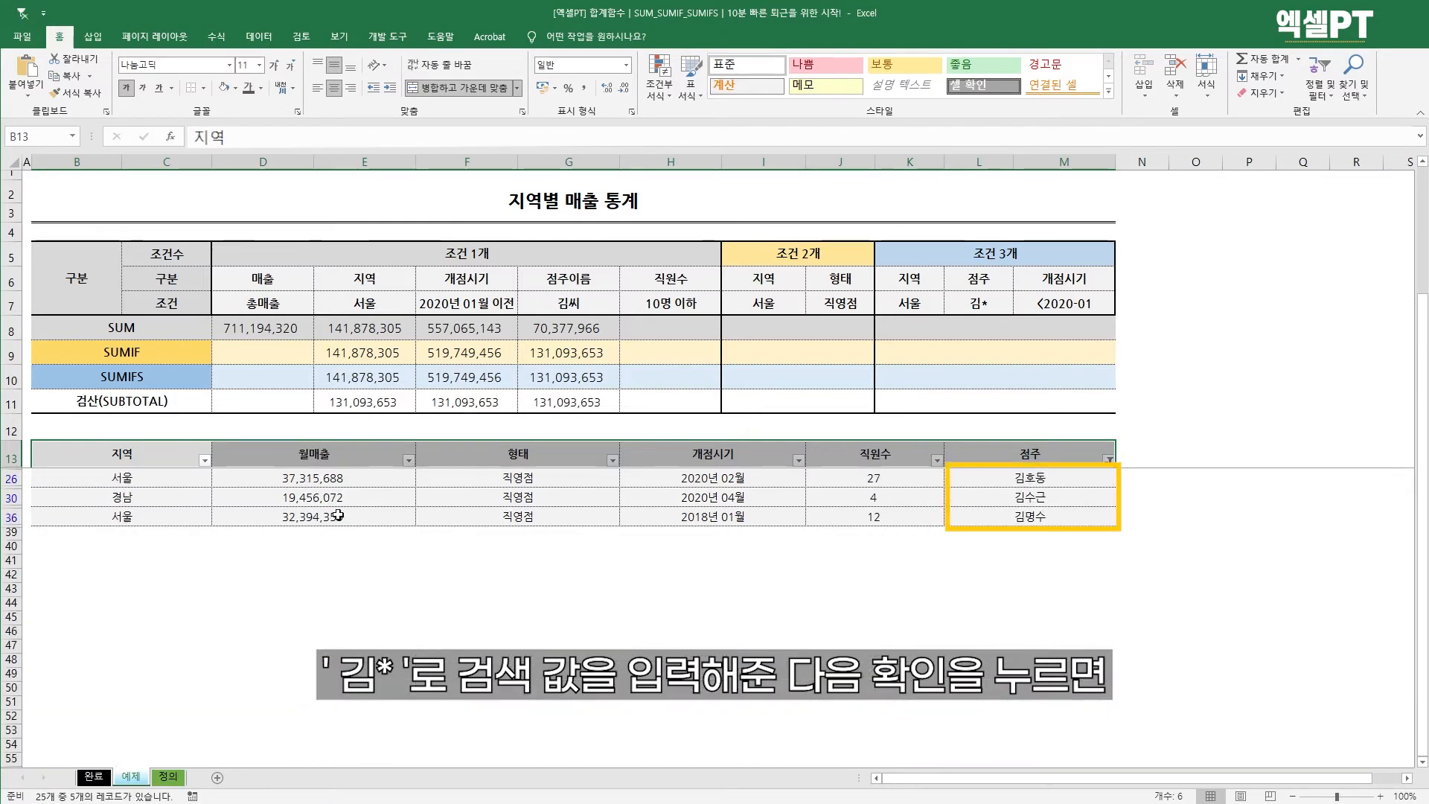
drag(556, 402, 557, 358)
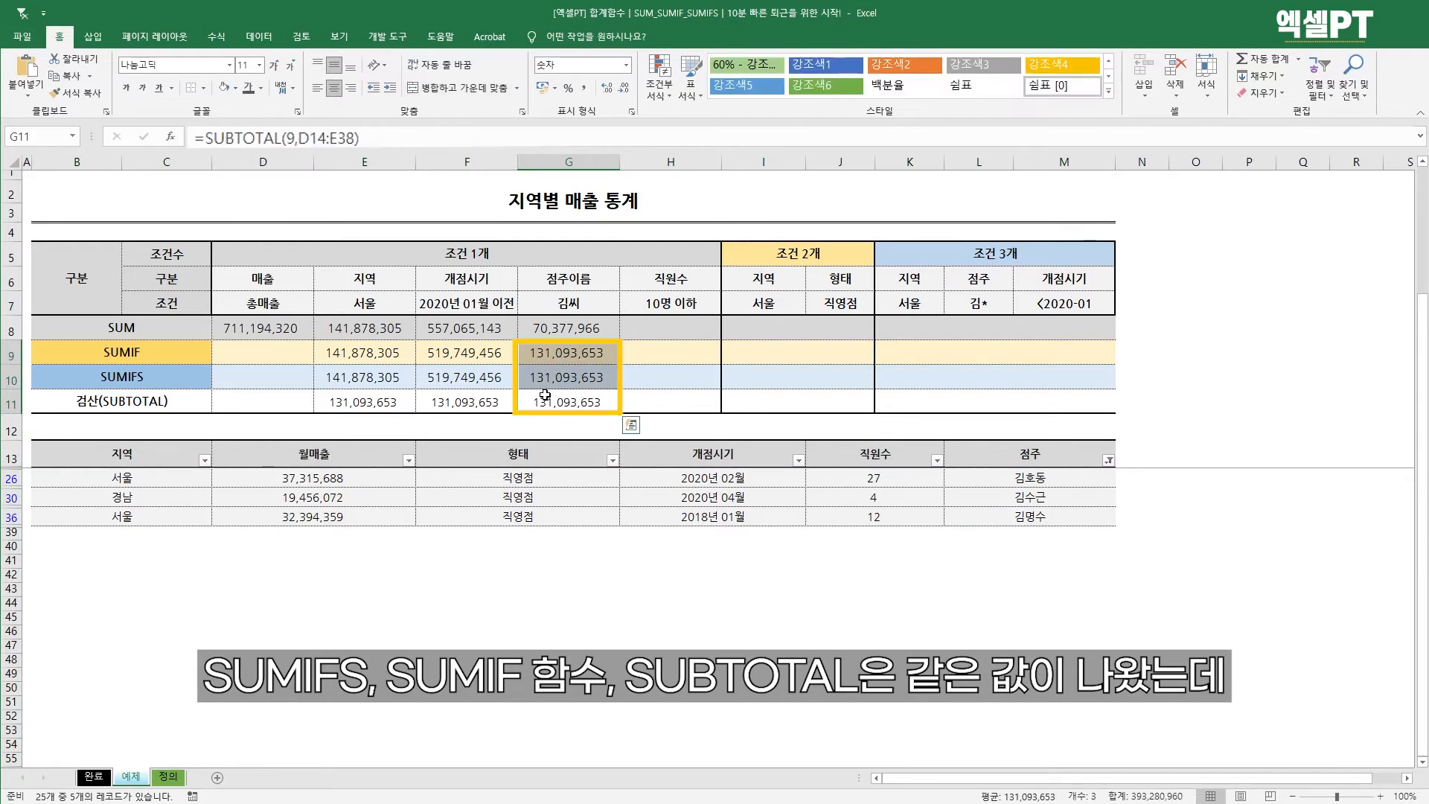
click(570, 334)
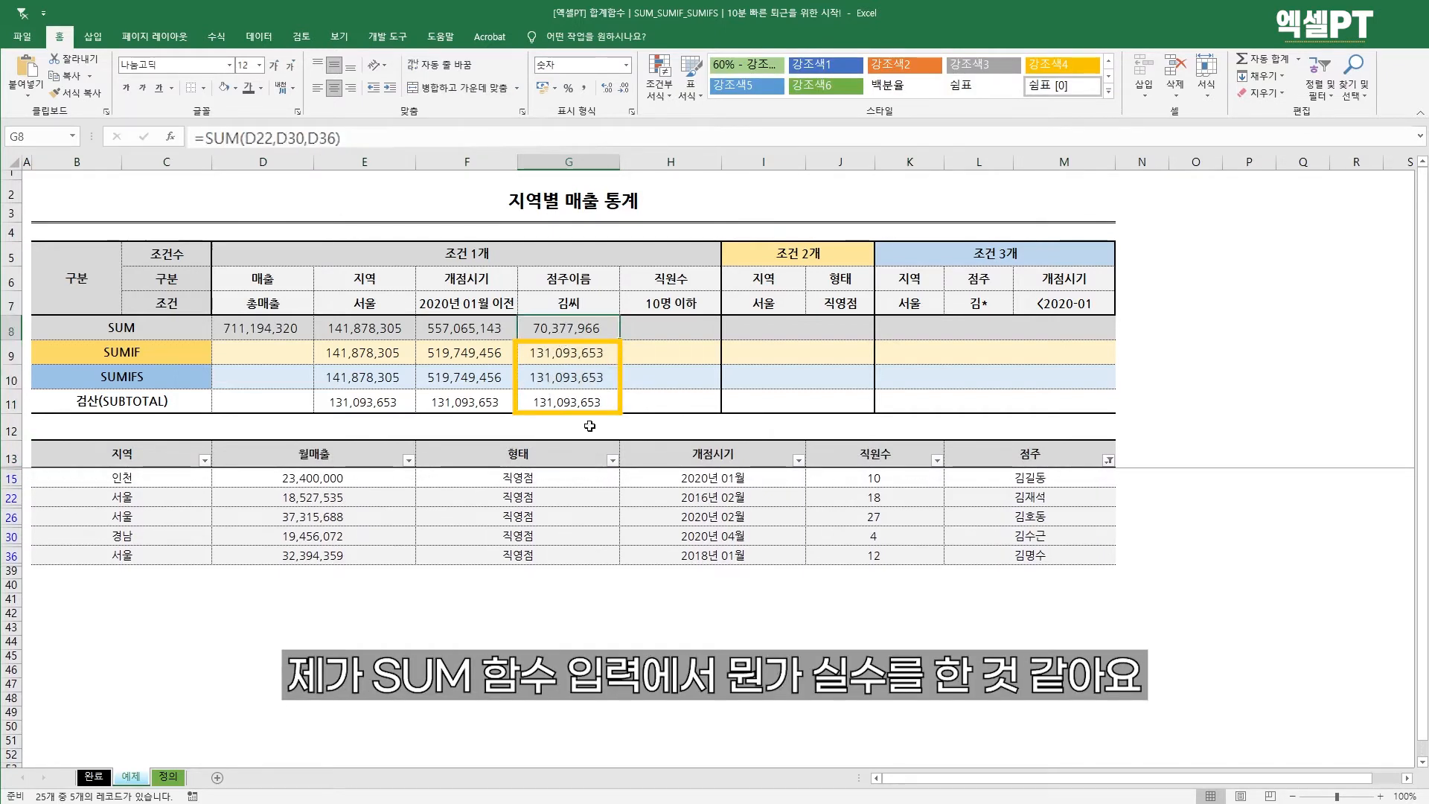
- Remove the filters from the data table and check which sales cells the G8 SUM formula references
drag(119, 454, 1057, 449)
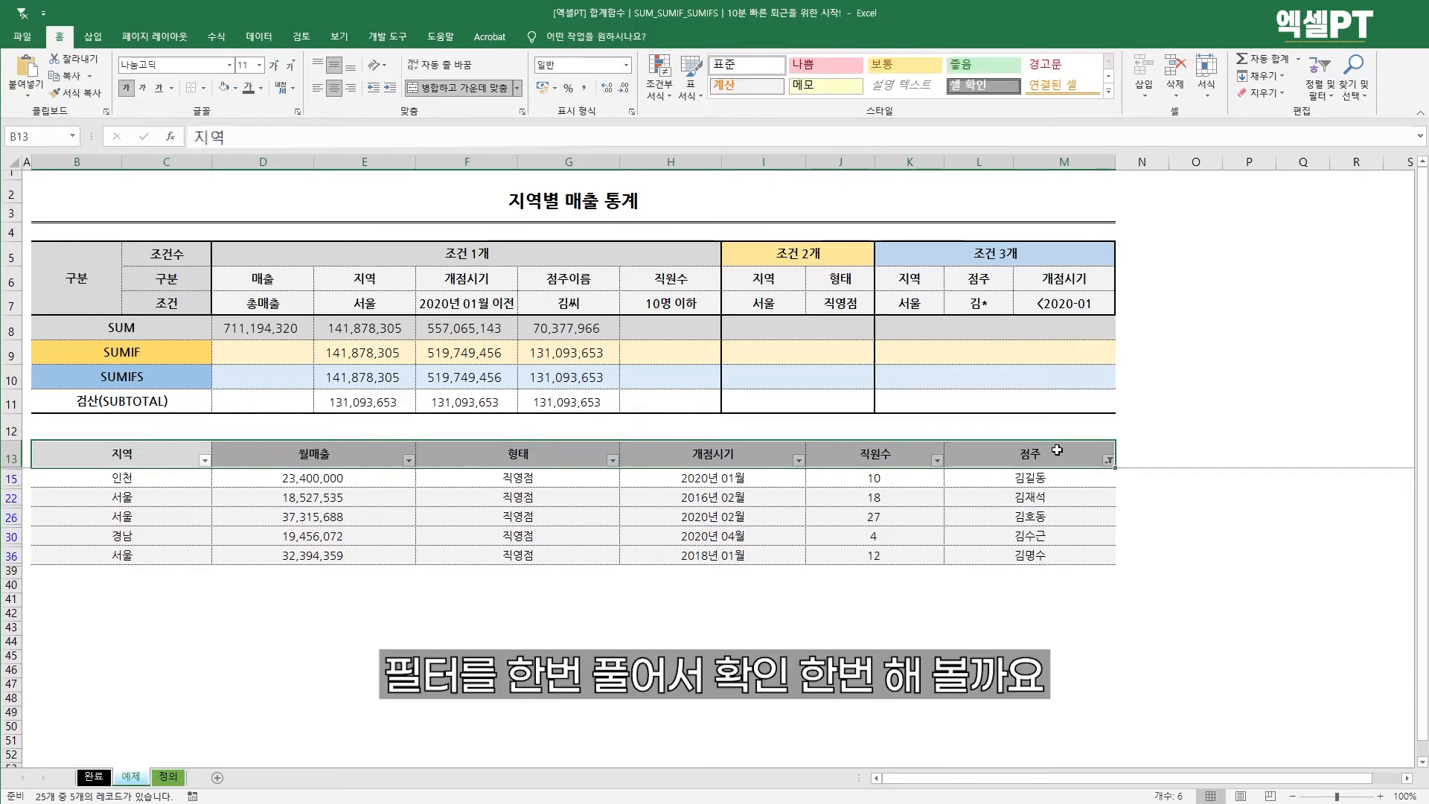
key(ctrl+shift+l)
double_click(576, 330)
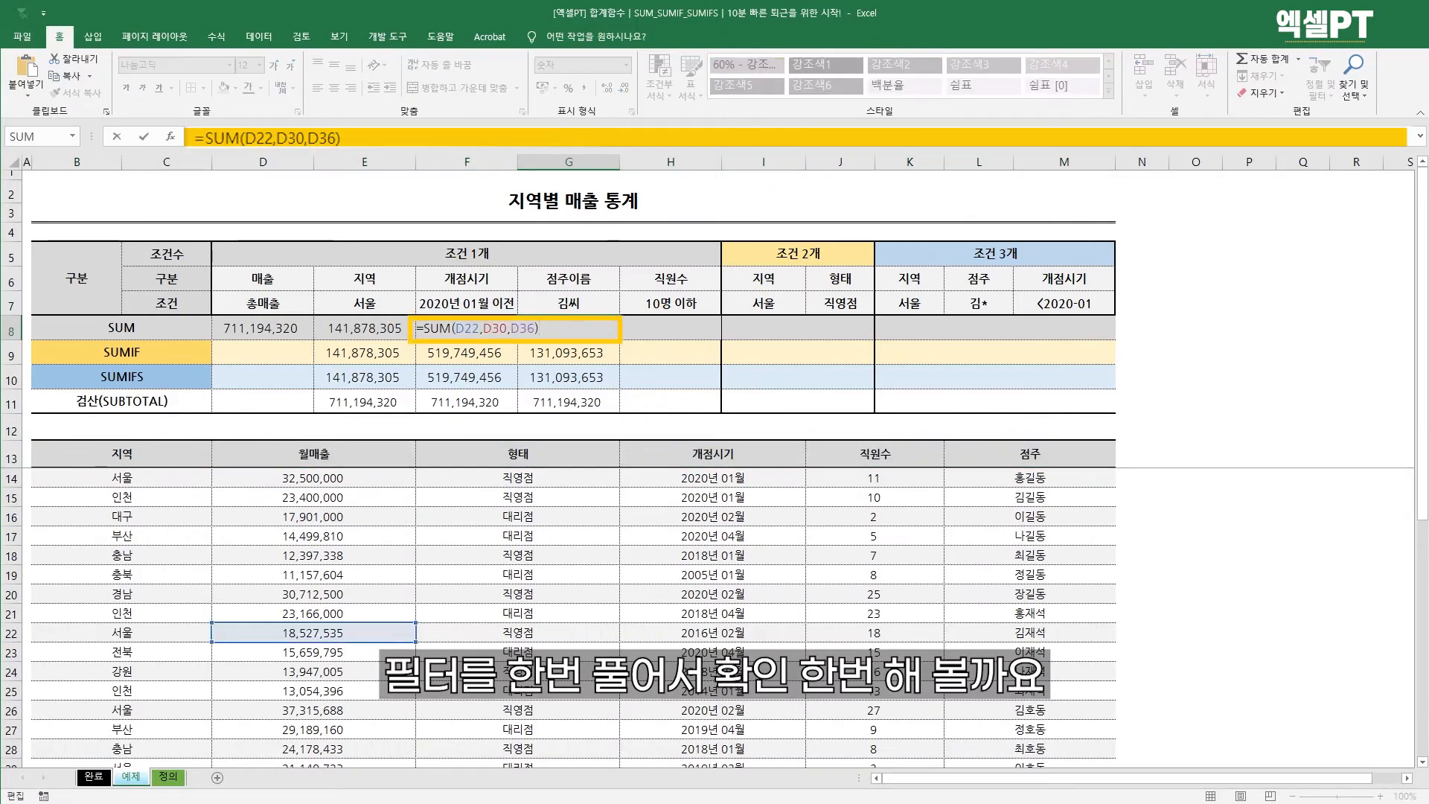
scroll(340, 538, down, 3)
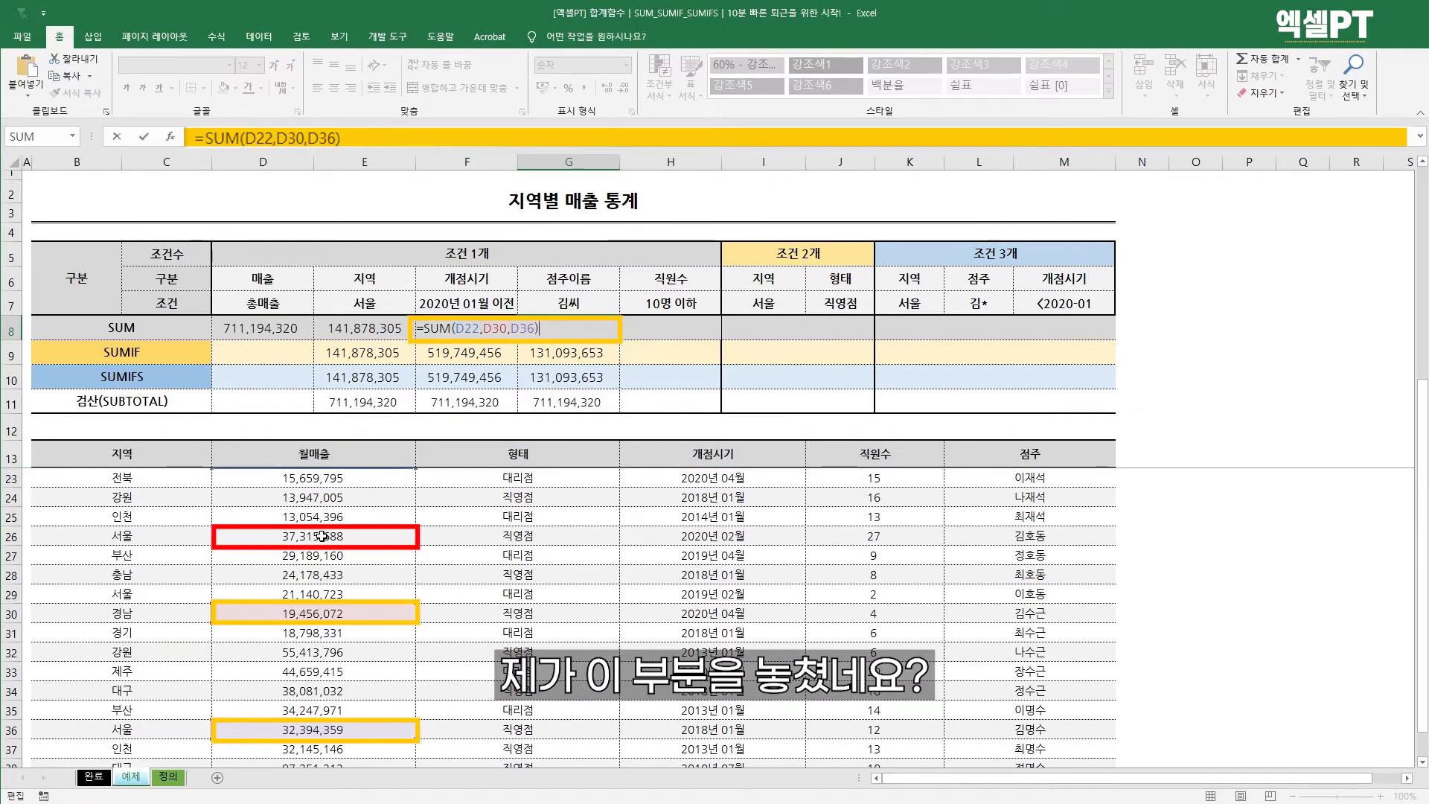
click(322, 535)
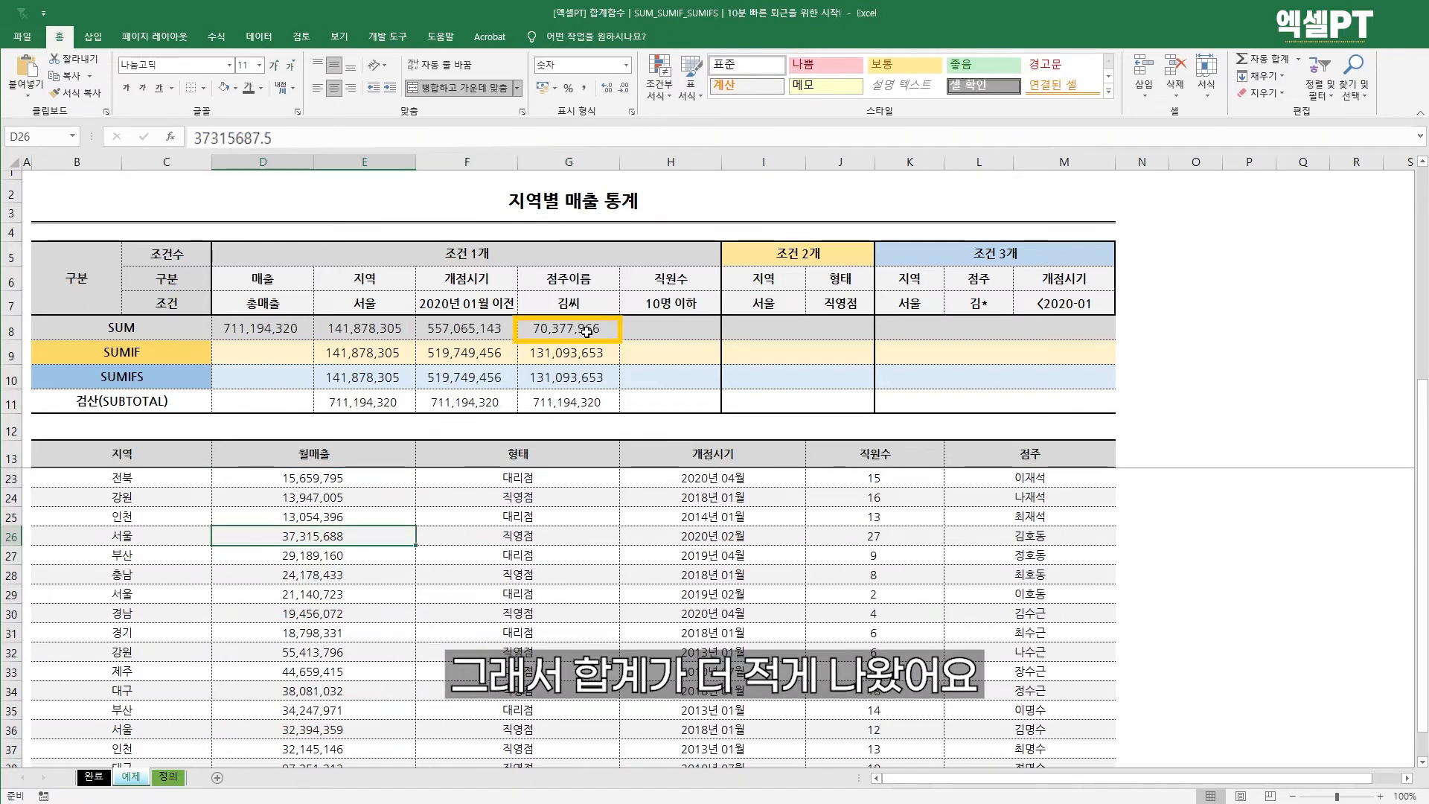
click(569, 399)
- Start a SUM formula in H8 for stores with 10 or fewer employees, using the monthly sales D15:E19 as the first range
scroll(569, 400, up, 3)
click(670, 327)
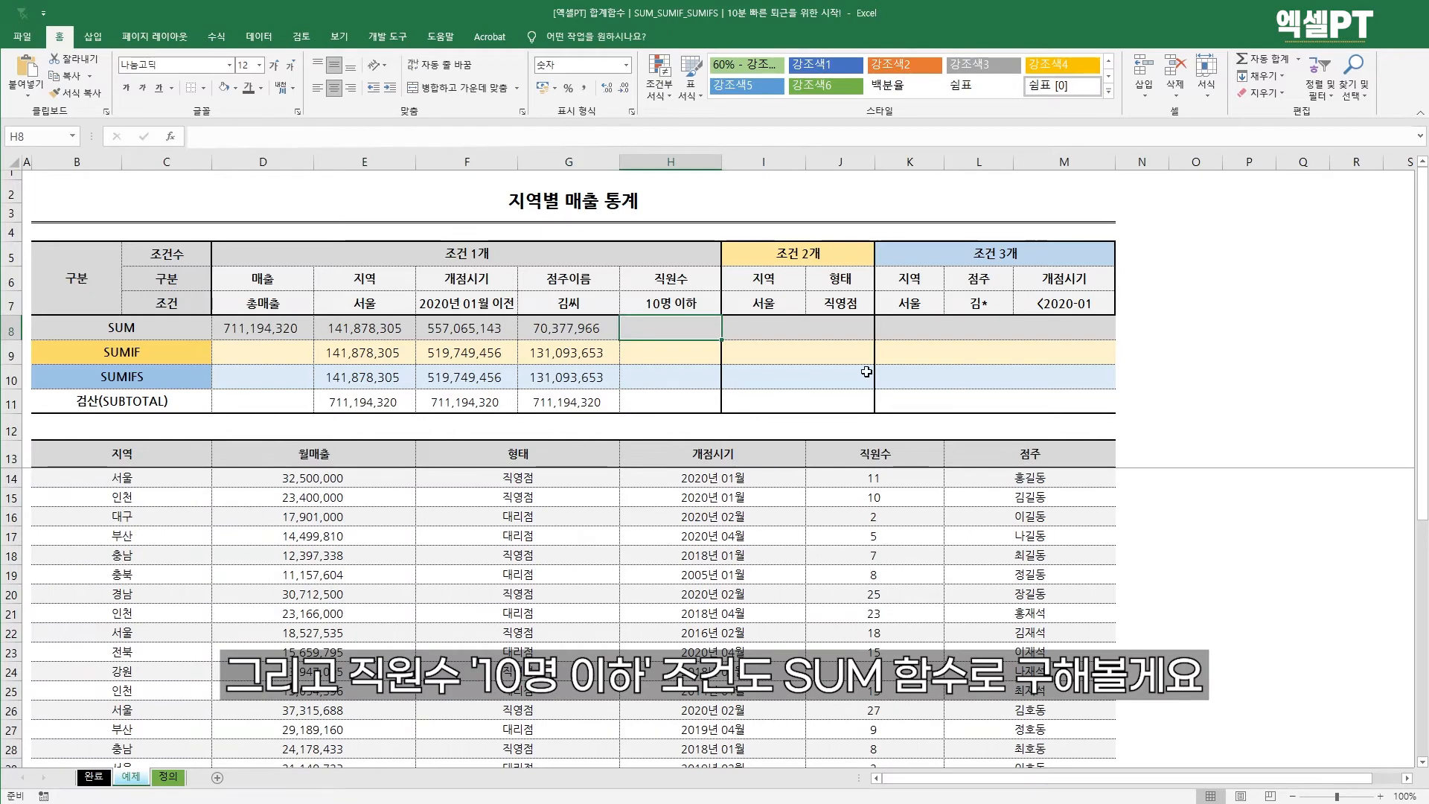
text(=ㄴ)
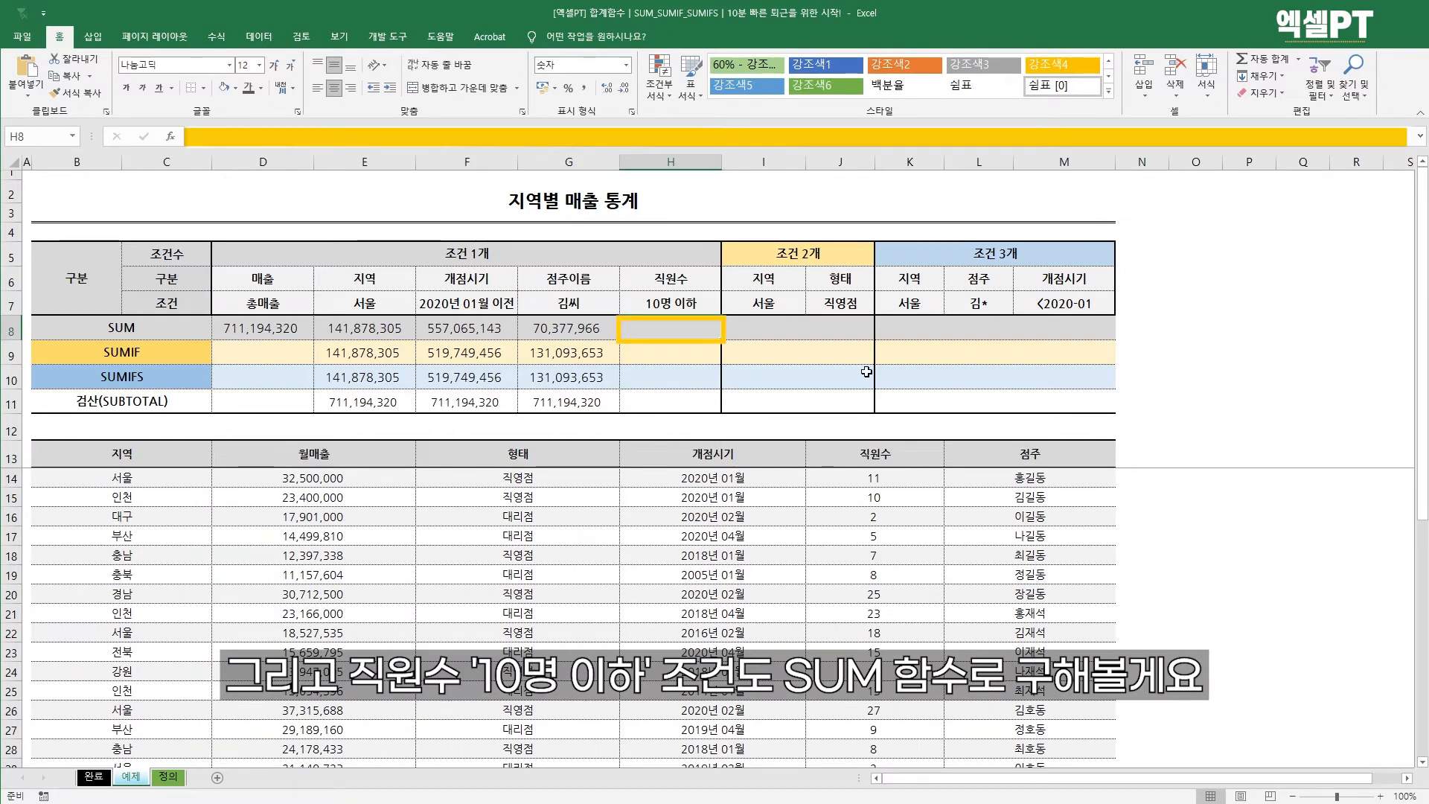
key(BackSpace)
key(BackSpace)
key(Hangul)
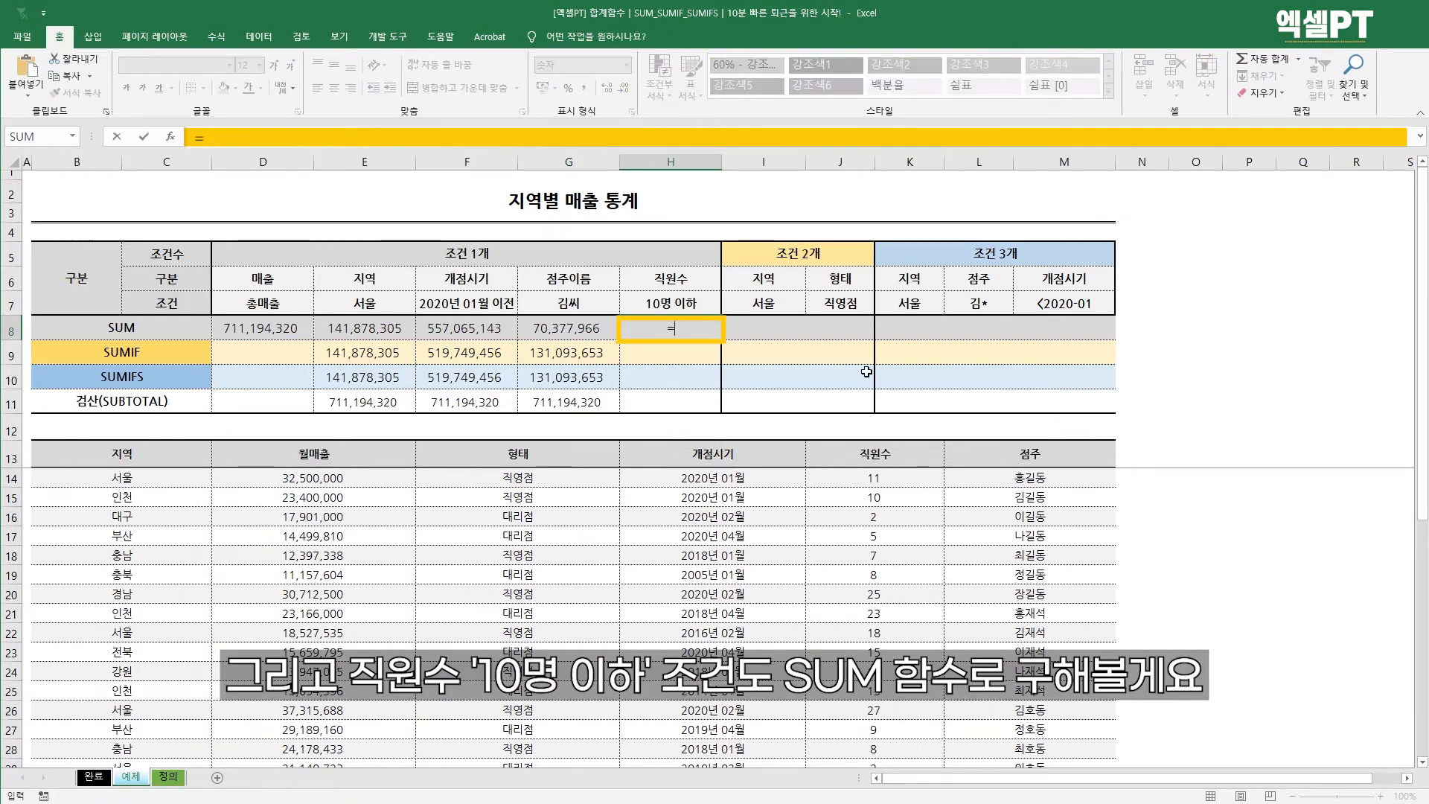
text(SUM()
click(680, 376)
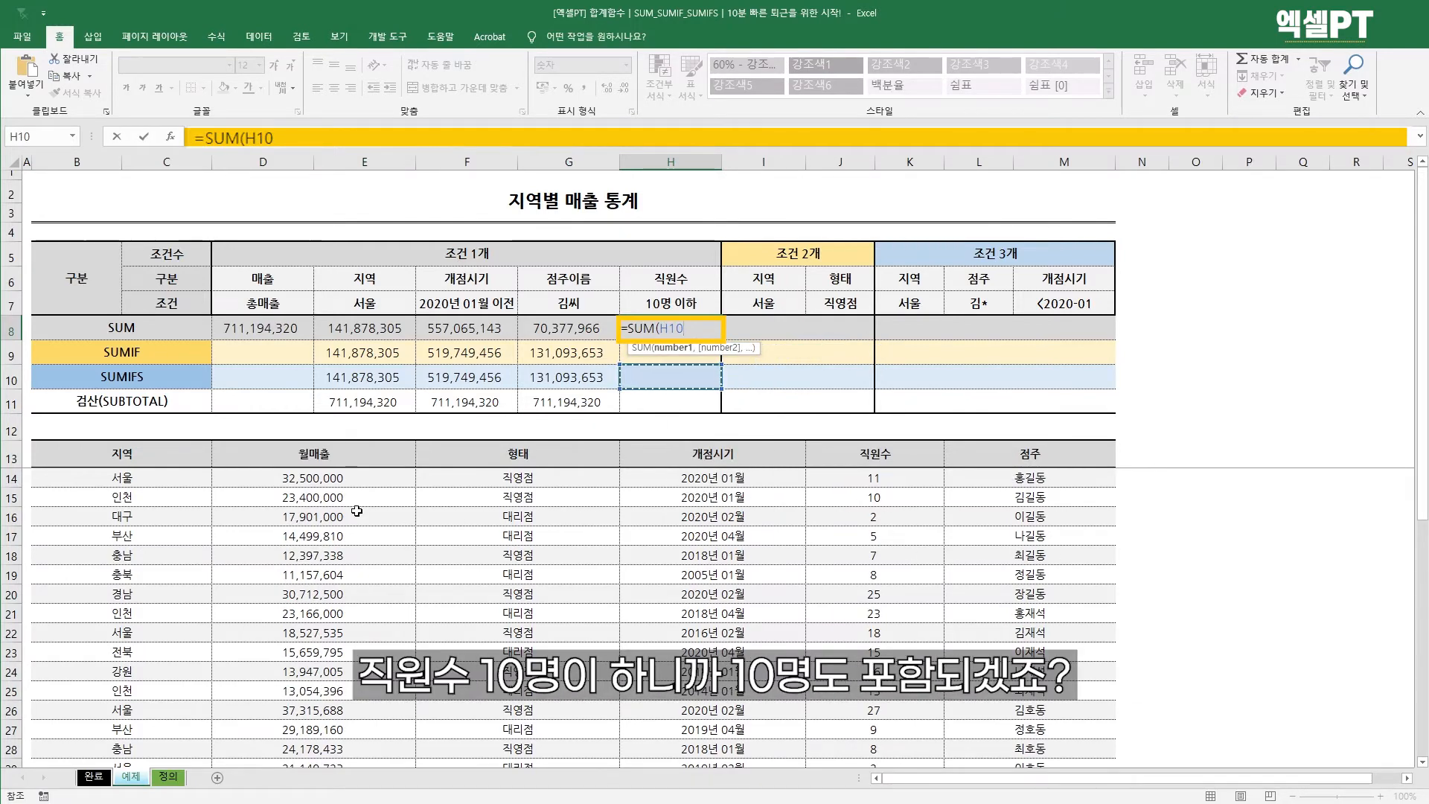
drag(366, 498, 365, 571)
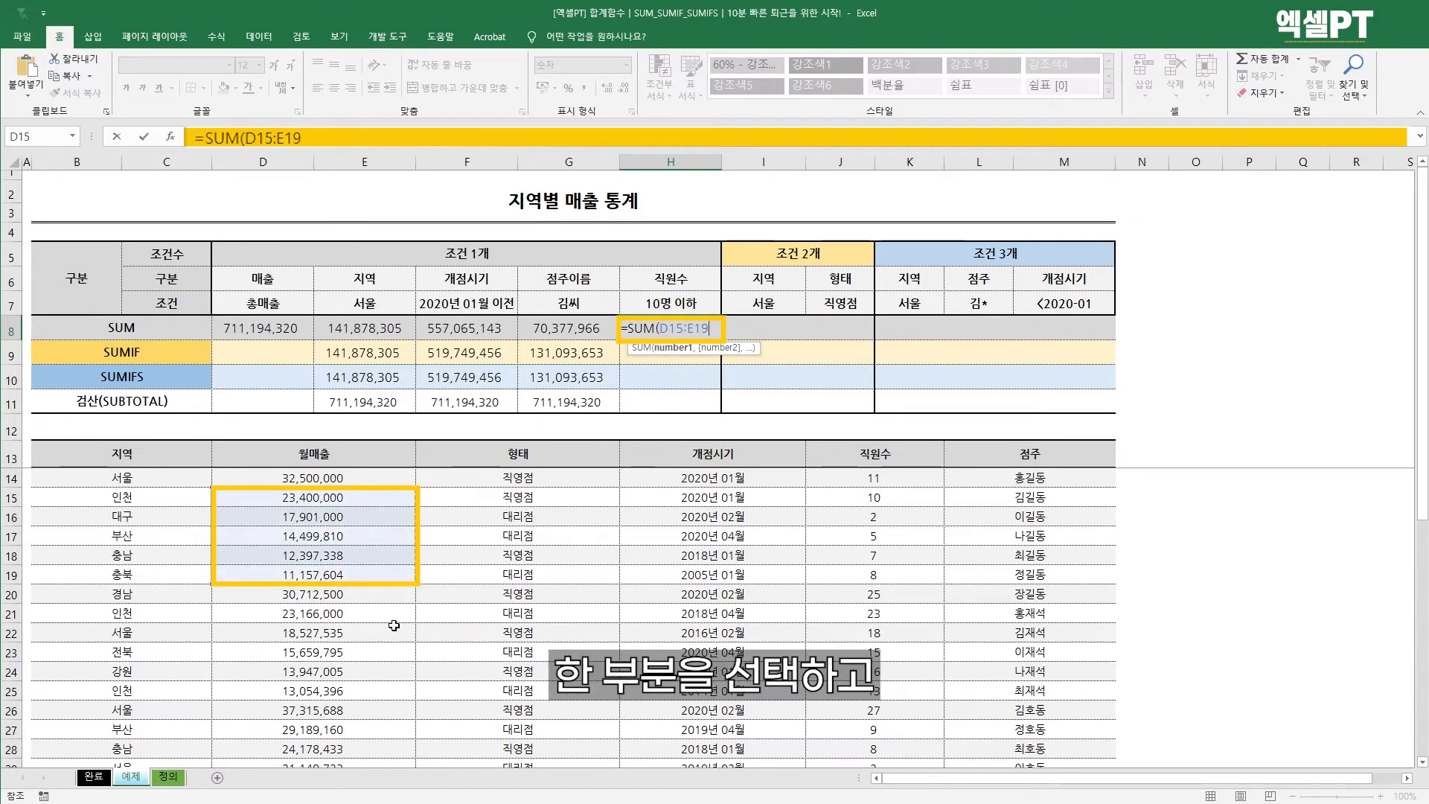
- Add the monthly sales D27:E31, D32 and D38 to the H8 SUM formula and complete it
scroll(888, 678, down, 1)
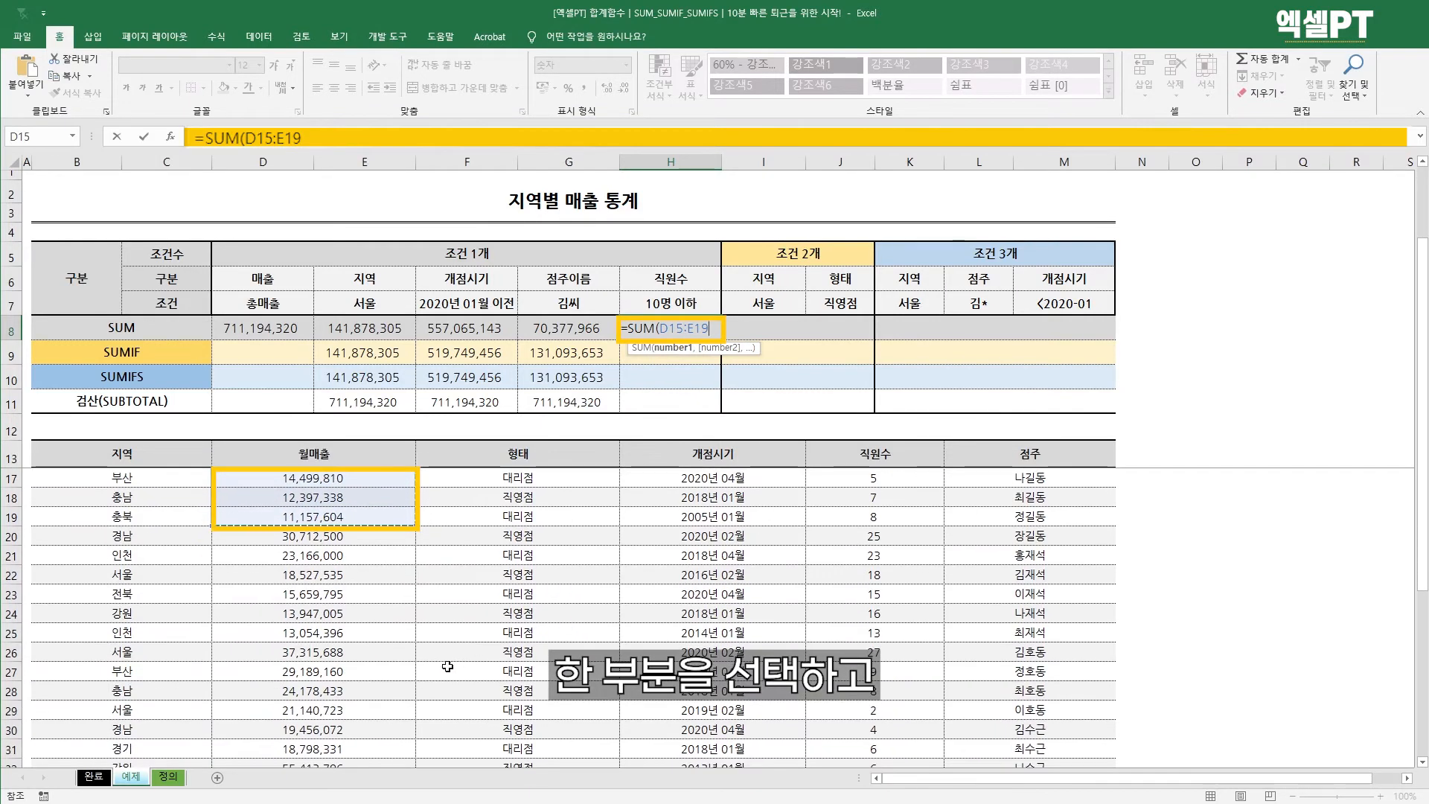
drag(313, 670, 333, 745)
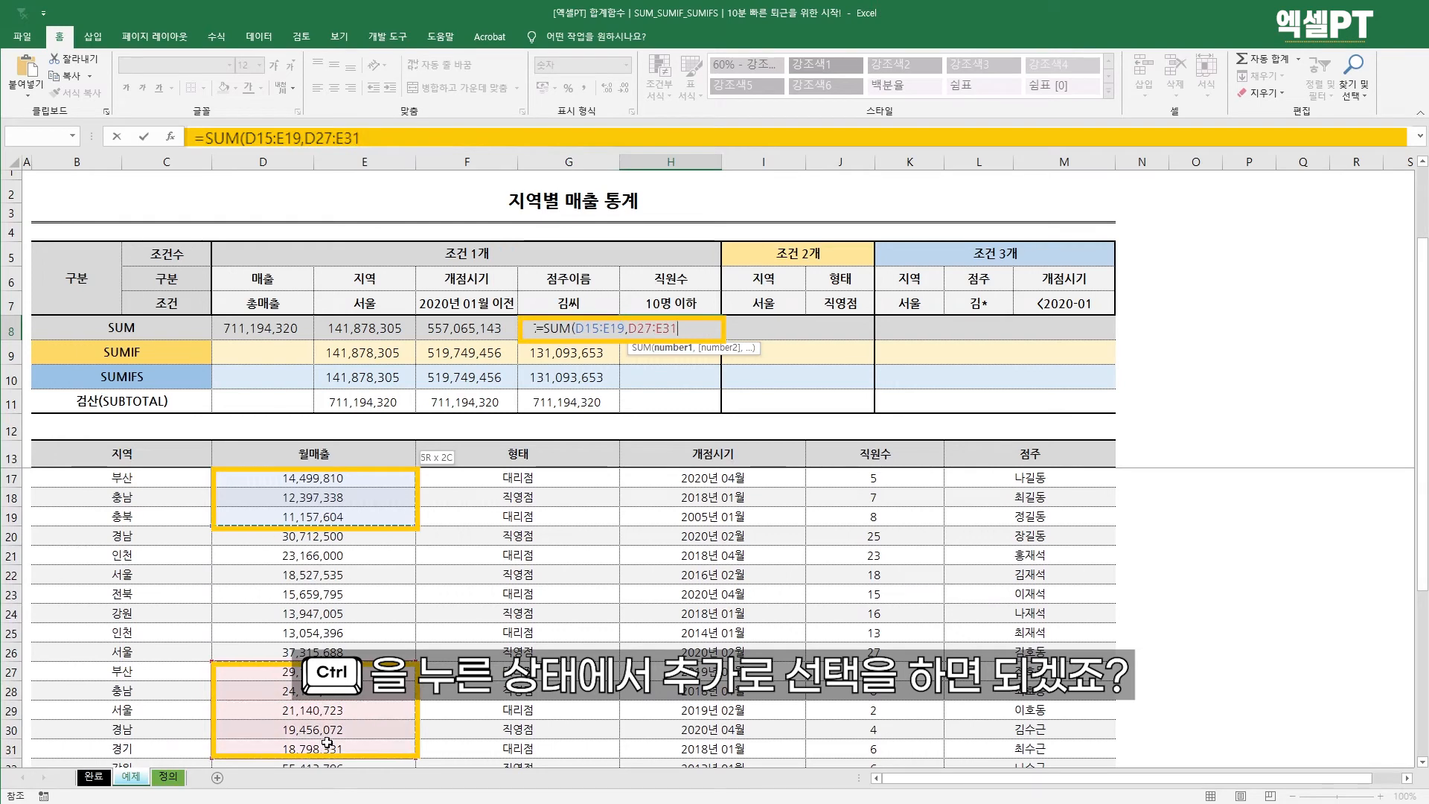
scroll(335, 741, down, 3)
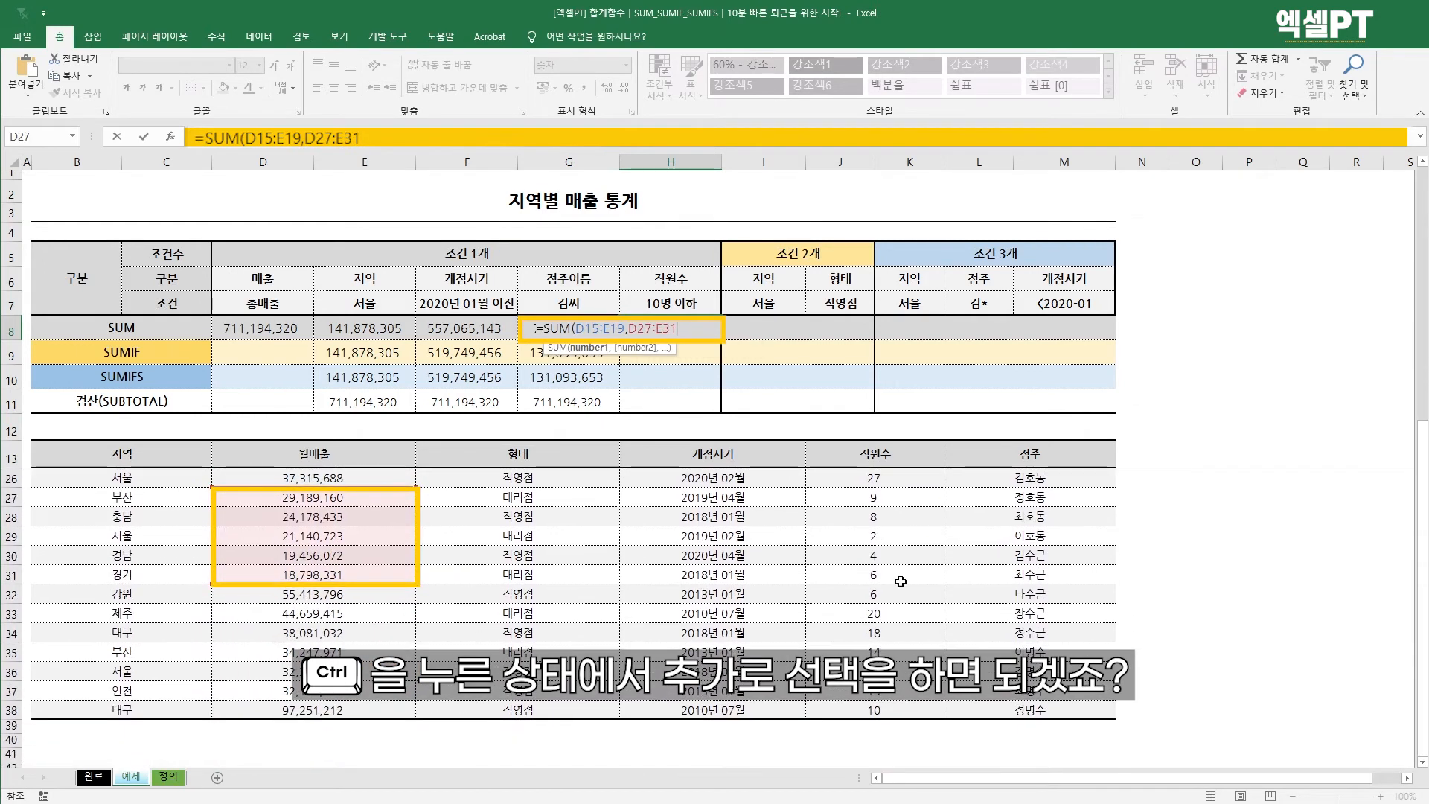
ctrl+click(380, 592)
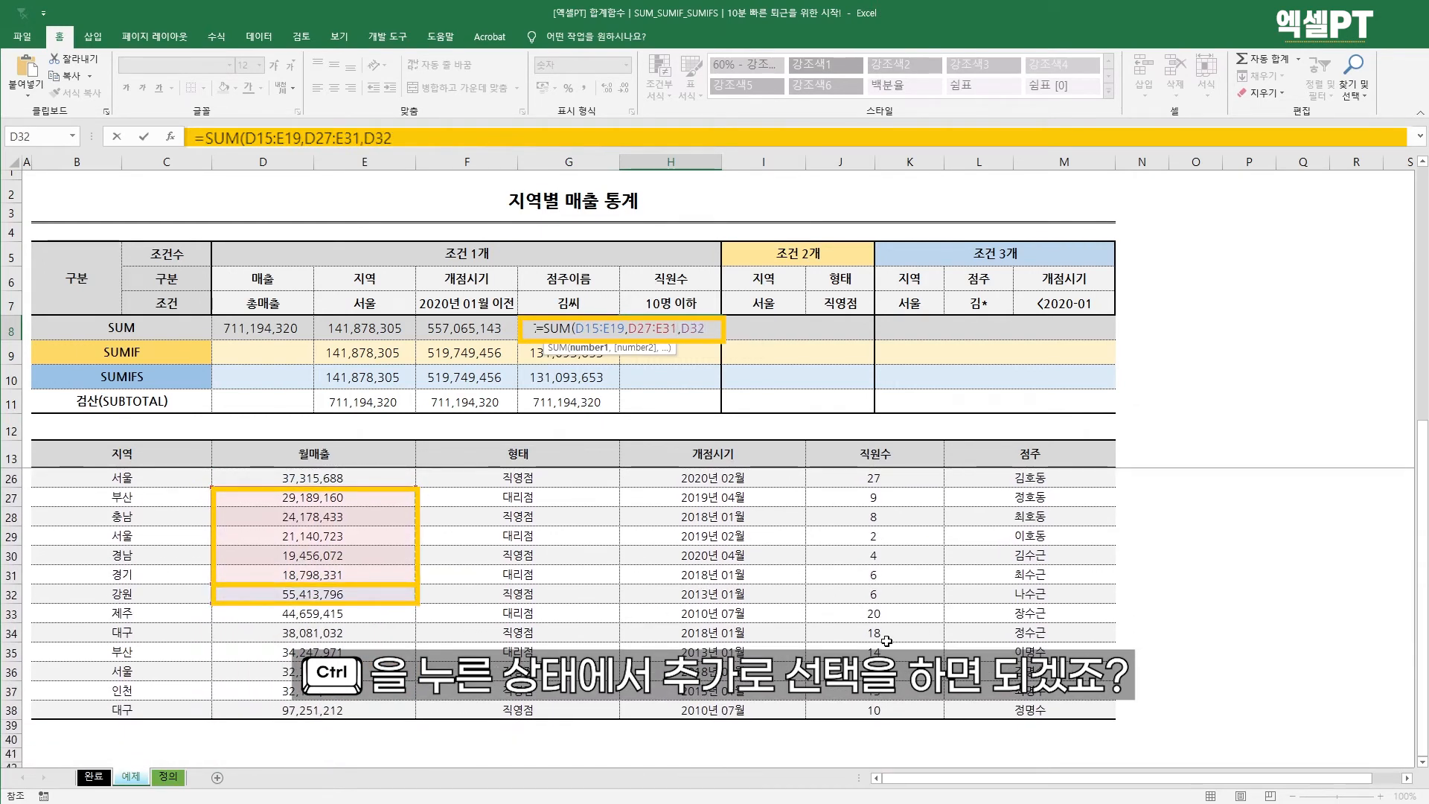
ctrl+click(312, 709)
key(Return)
- Start a SUMIF formula in H9 with the 직원수 data as the absolute criteria range $J$14:$K$38
text(=s)
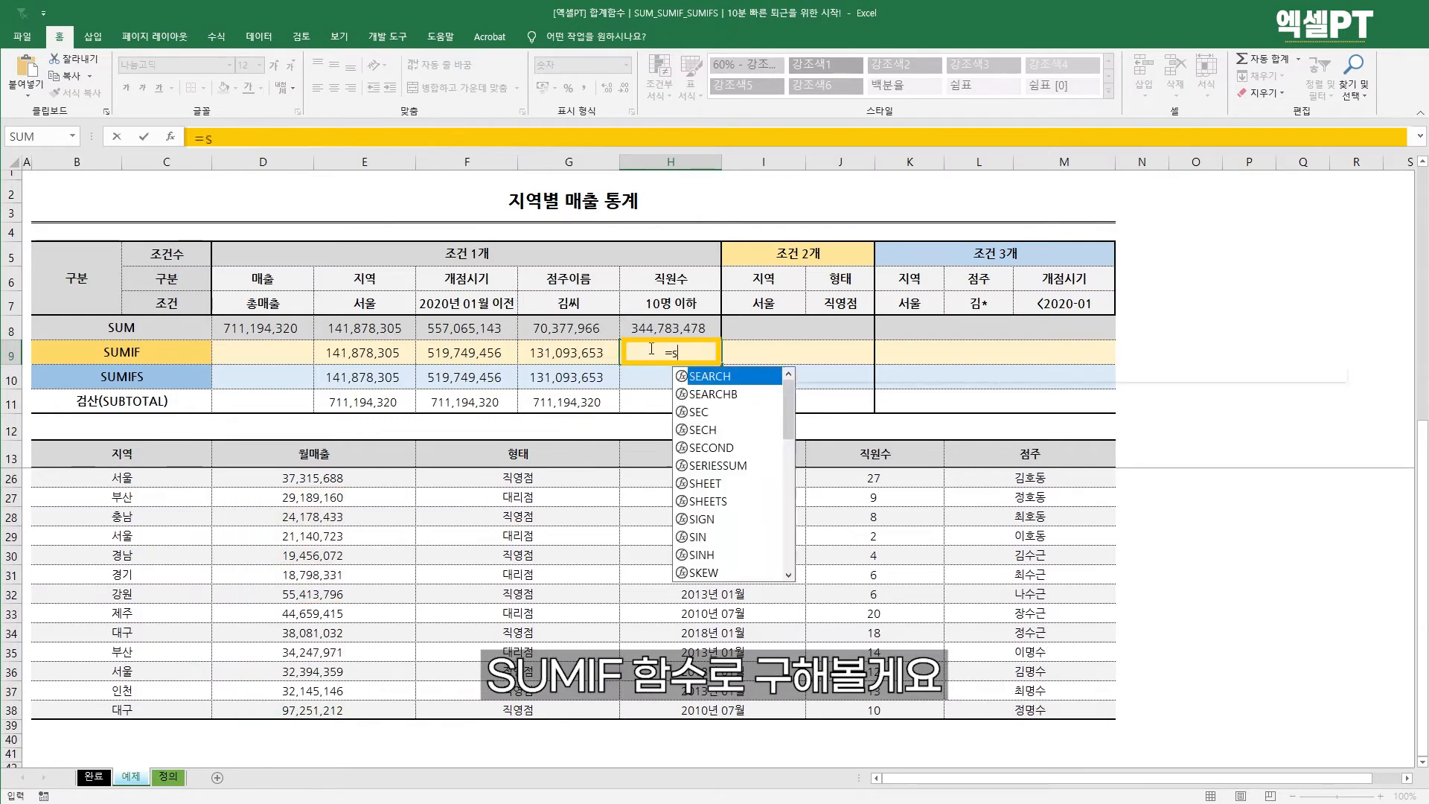
text(umif)
key(Tab)
key(Down)
key(Down)
key(Down)
key(Down)
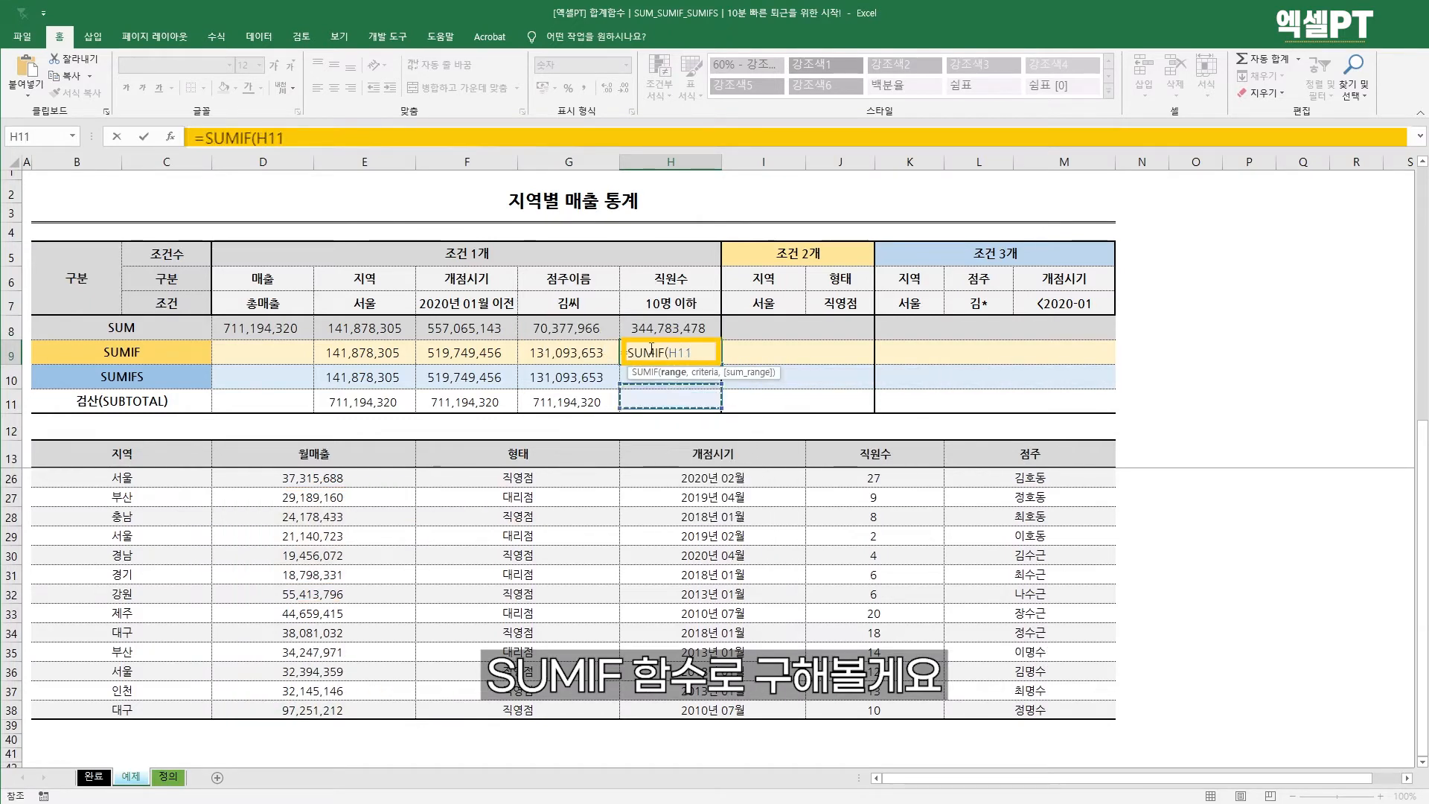
key(Left)
key(Left)
key(Right)
key(Right)
key(Right)
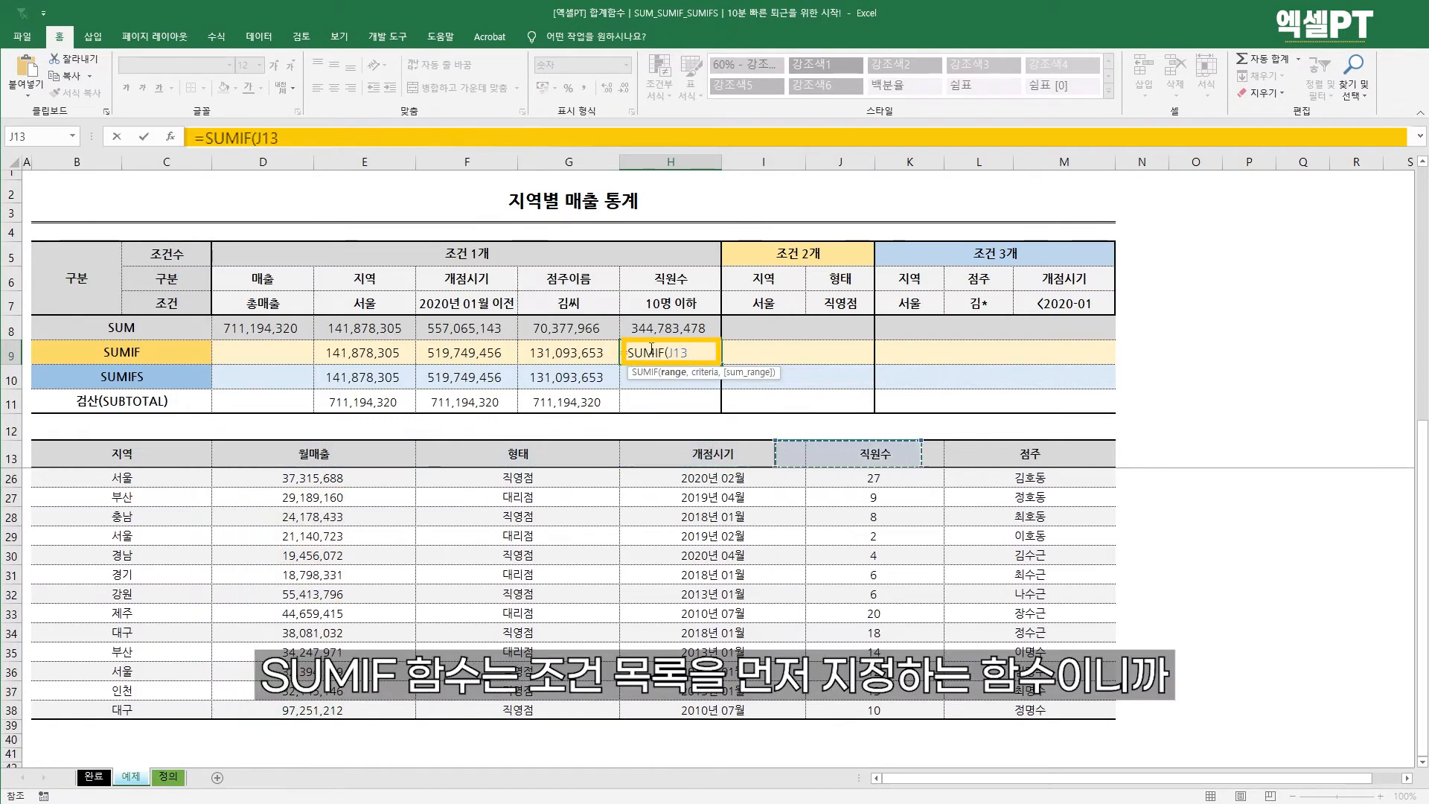
key(Down)
key(ctrl+shift+Down)
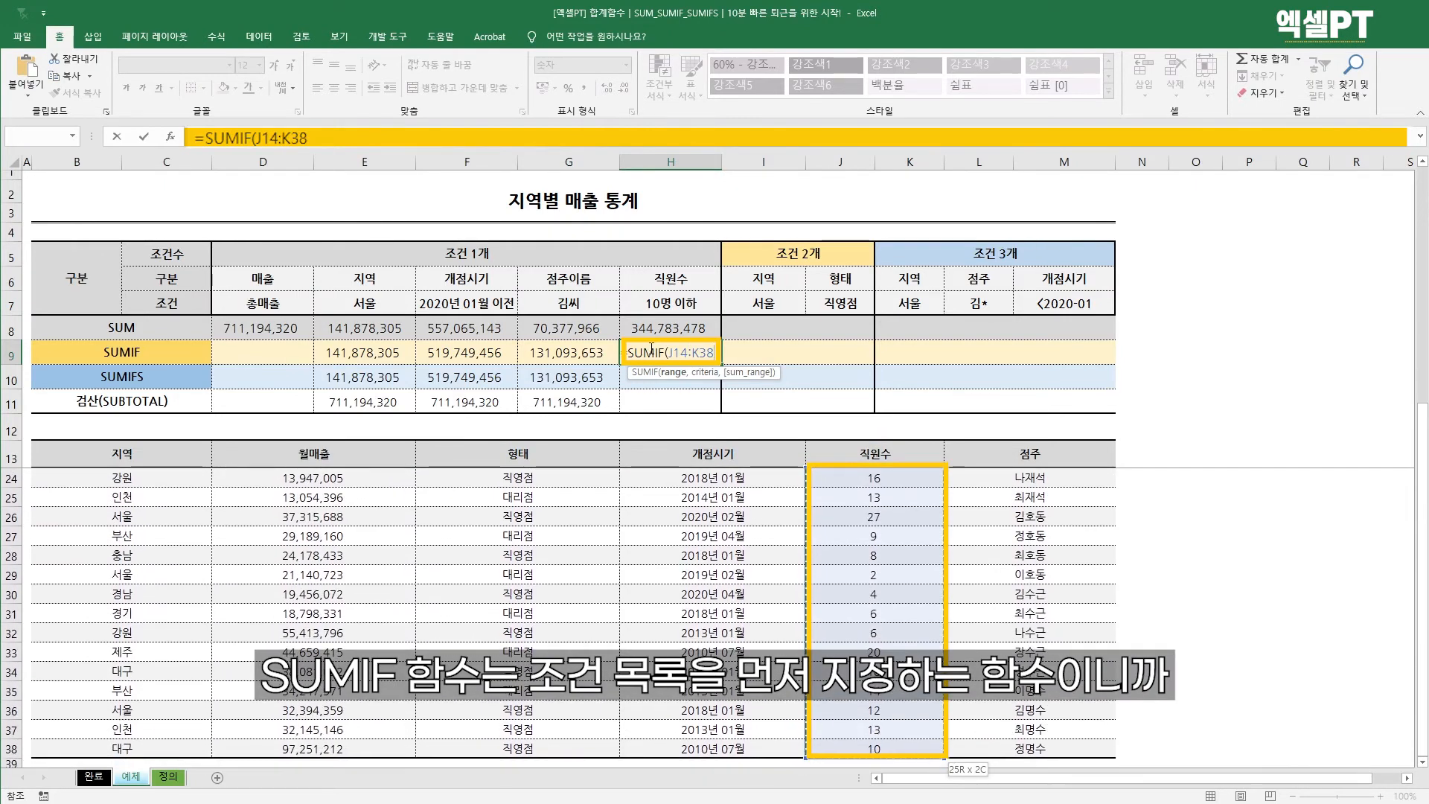
key(F4)
text(,)
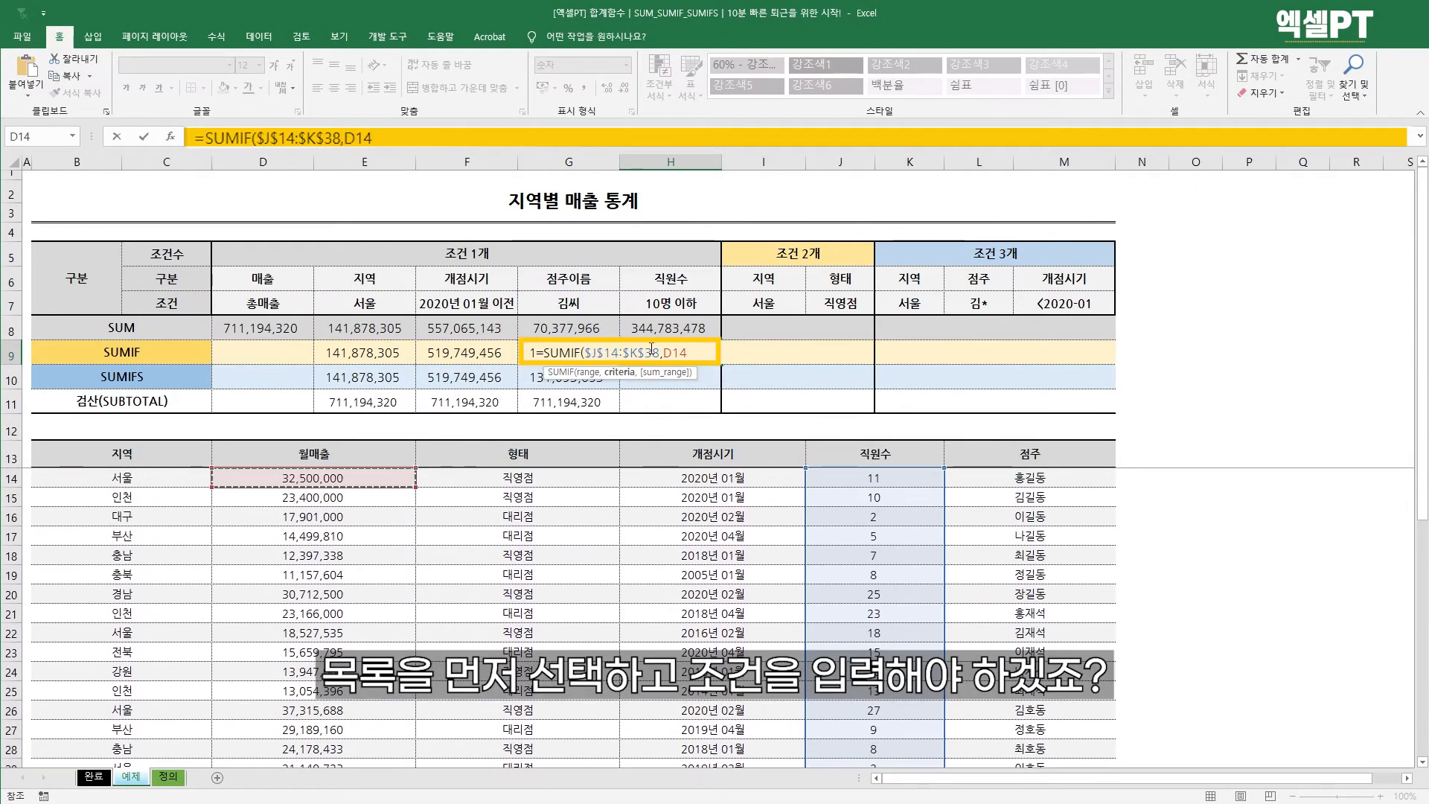
- Enter "<=10" as the criterion of the SUMIF formula in H9
text(")
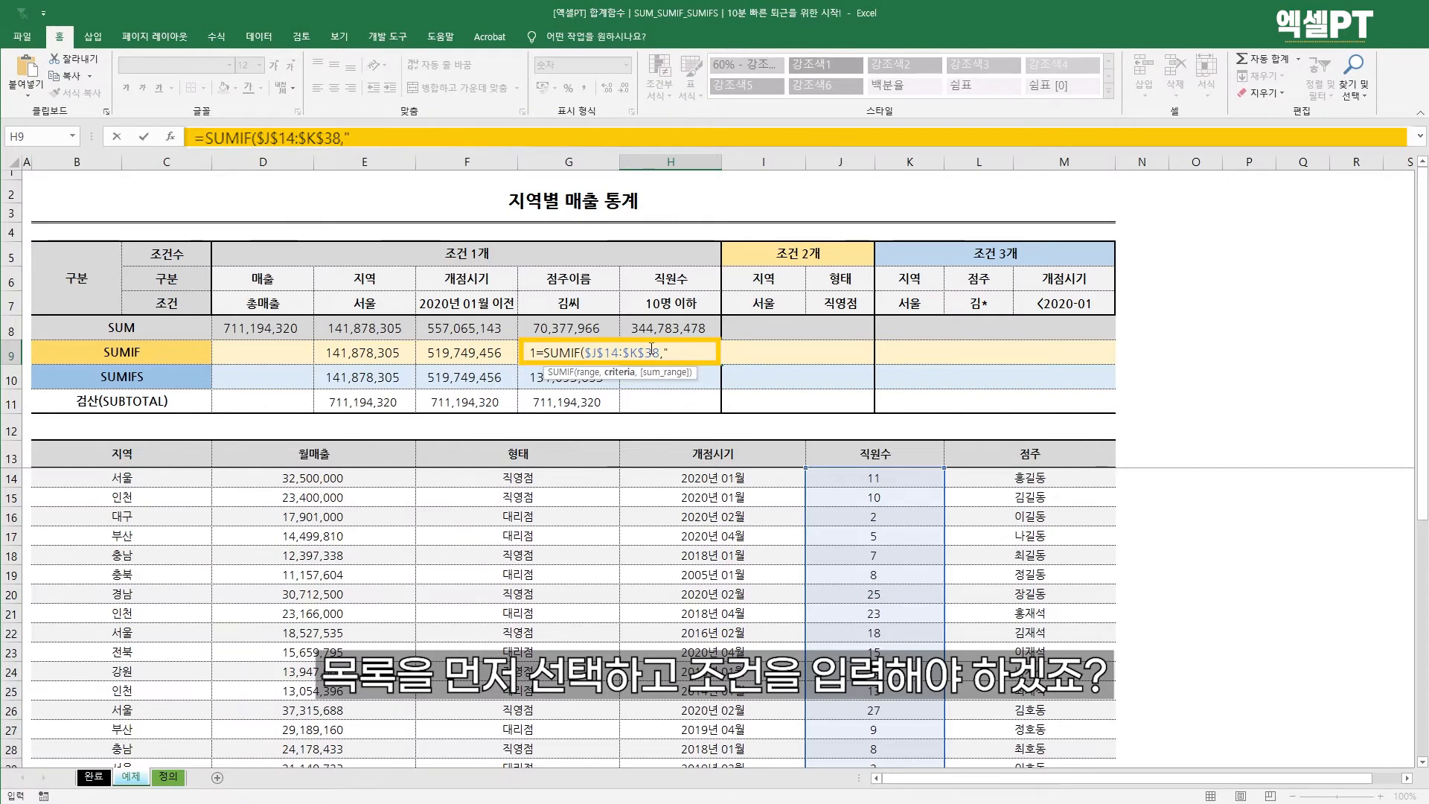
text(<=)
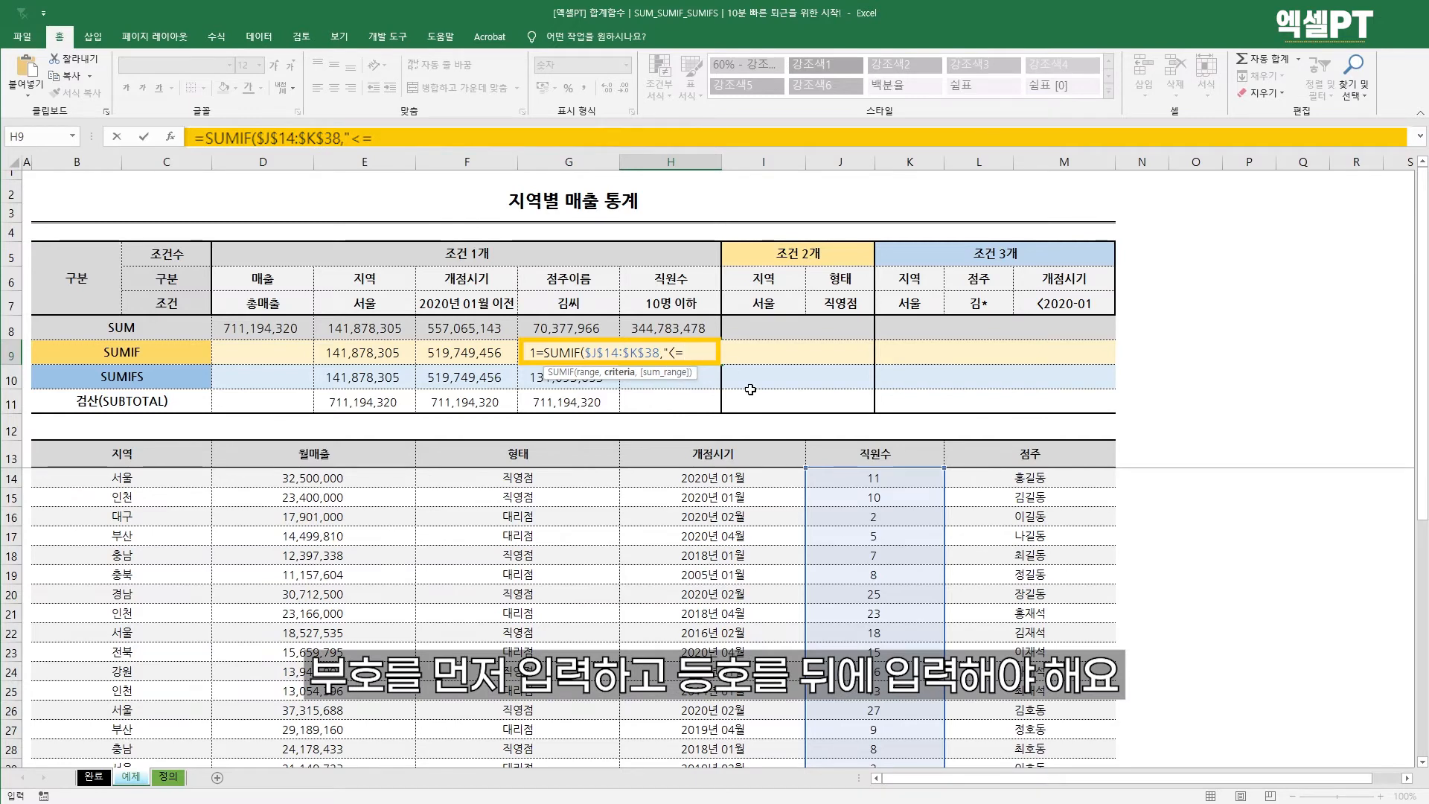
text(10)
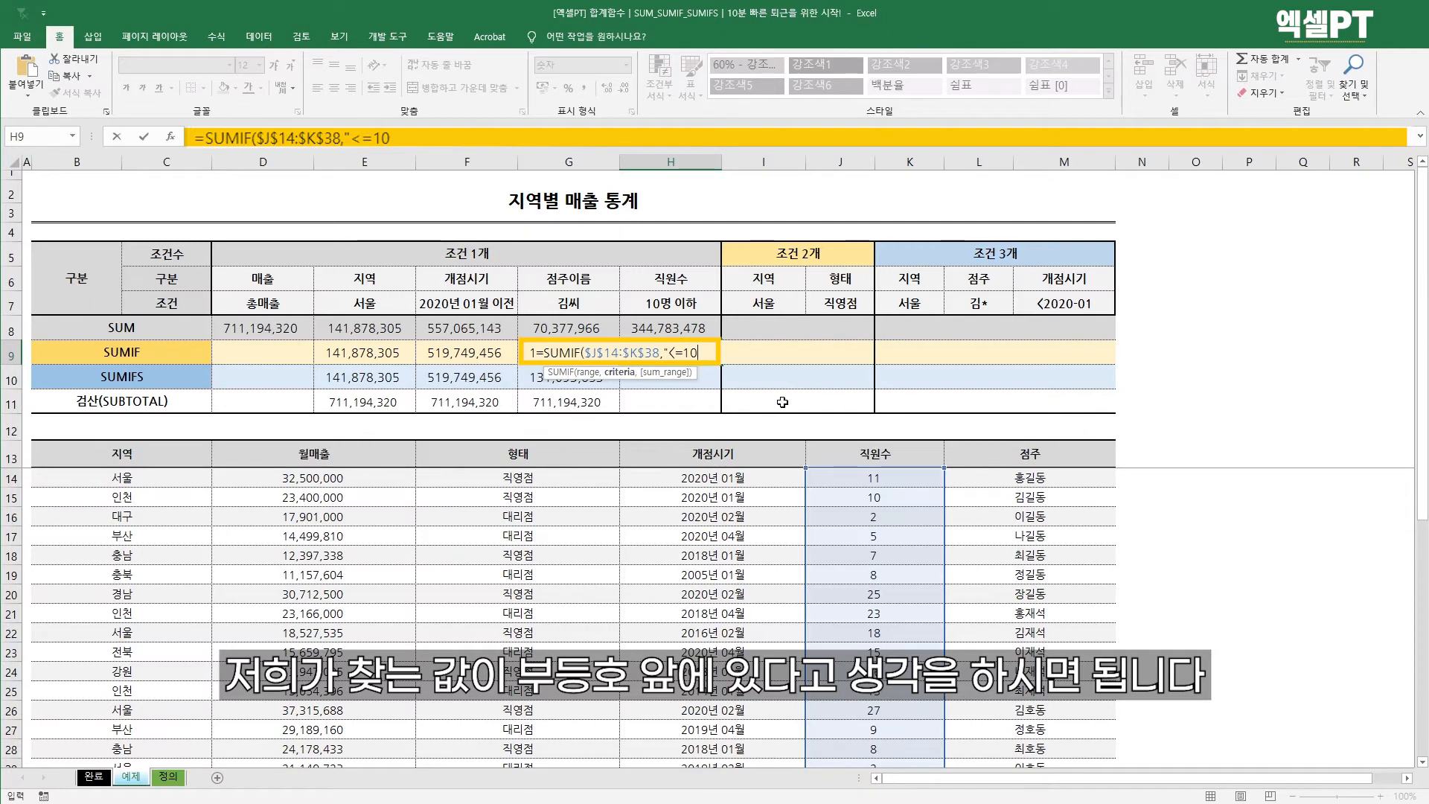
text(,)
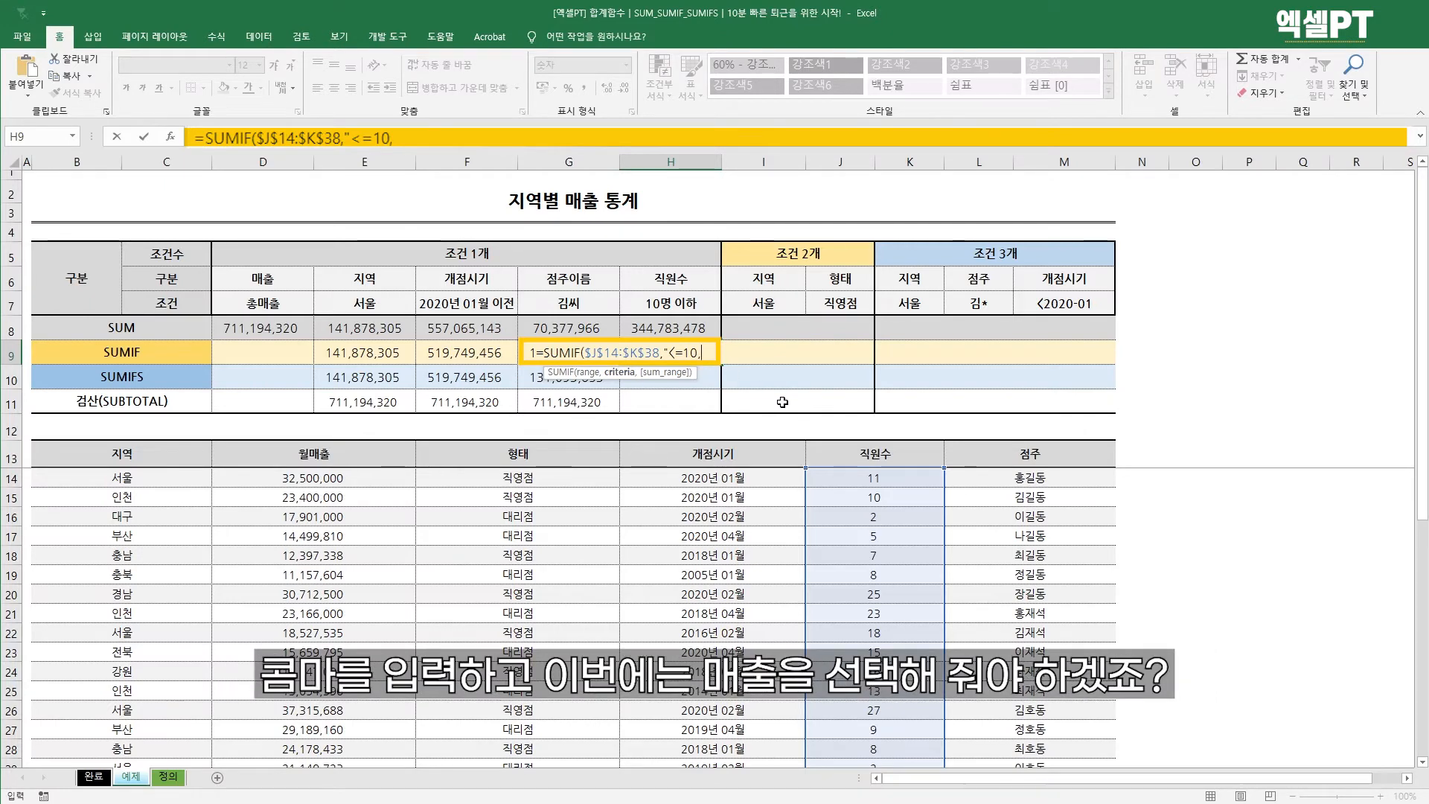
text(",)
- Complete the H9 SUMIF formula with the 월매출 data $D$14:$E$38 as the absolute sum range
key(ctrl+Down)
key(Down)
key(Left)
key(Left)
key(Left)
key(Right)
key(Up)
key(Down)
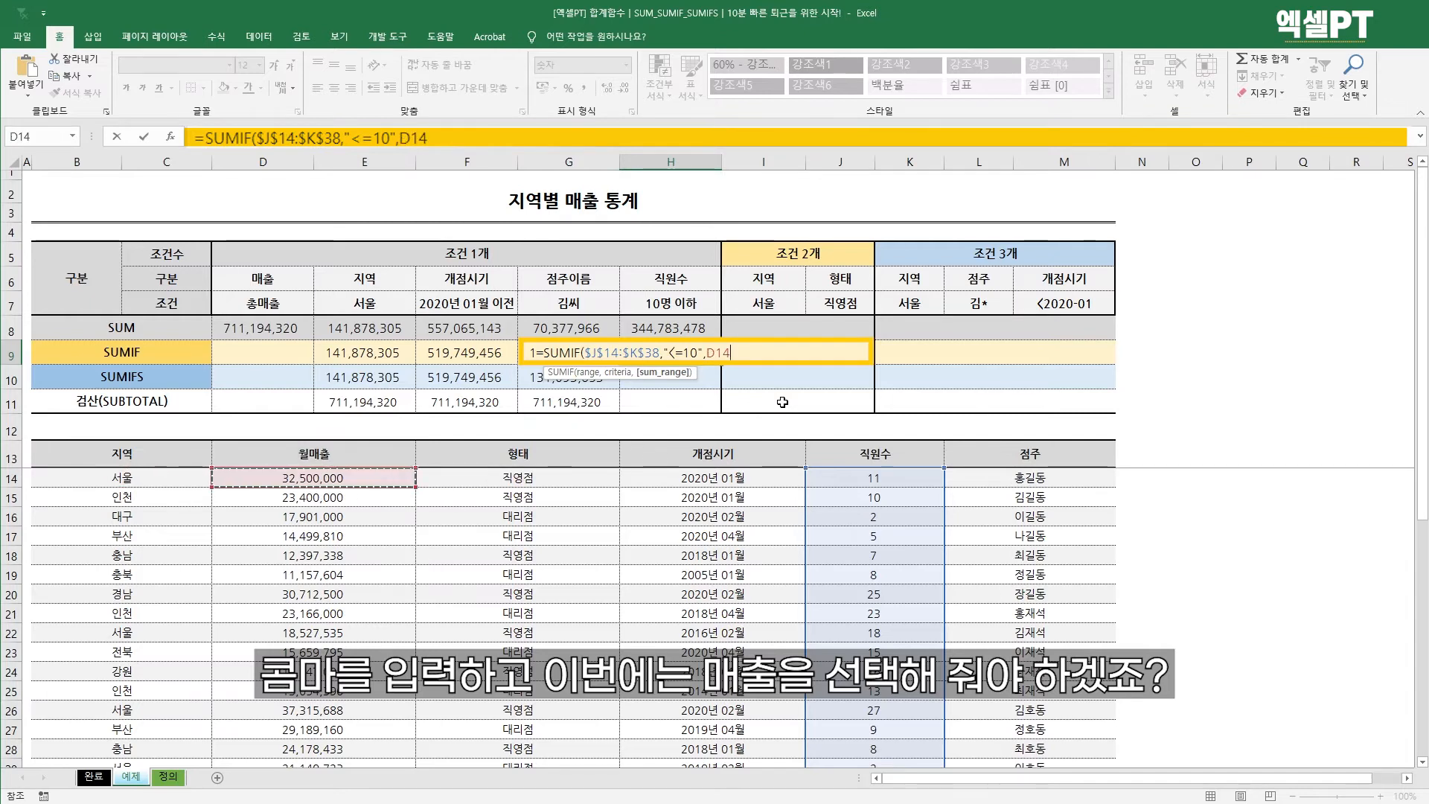
key(ctrl+shift+Down)
key(F4)
key(Return)
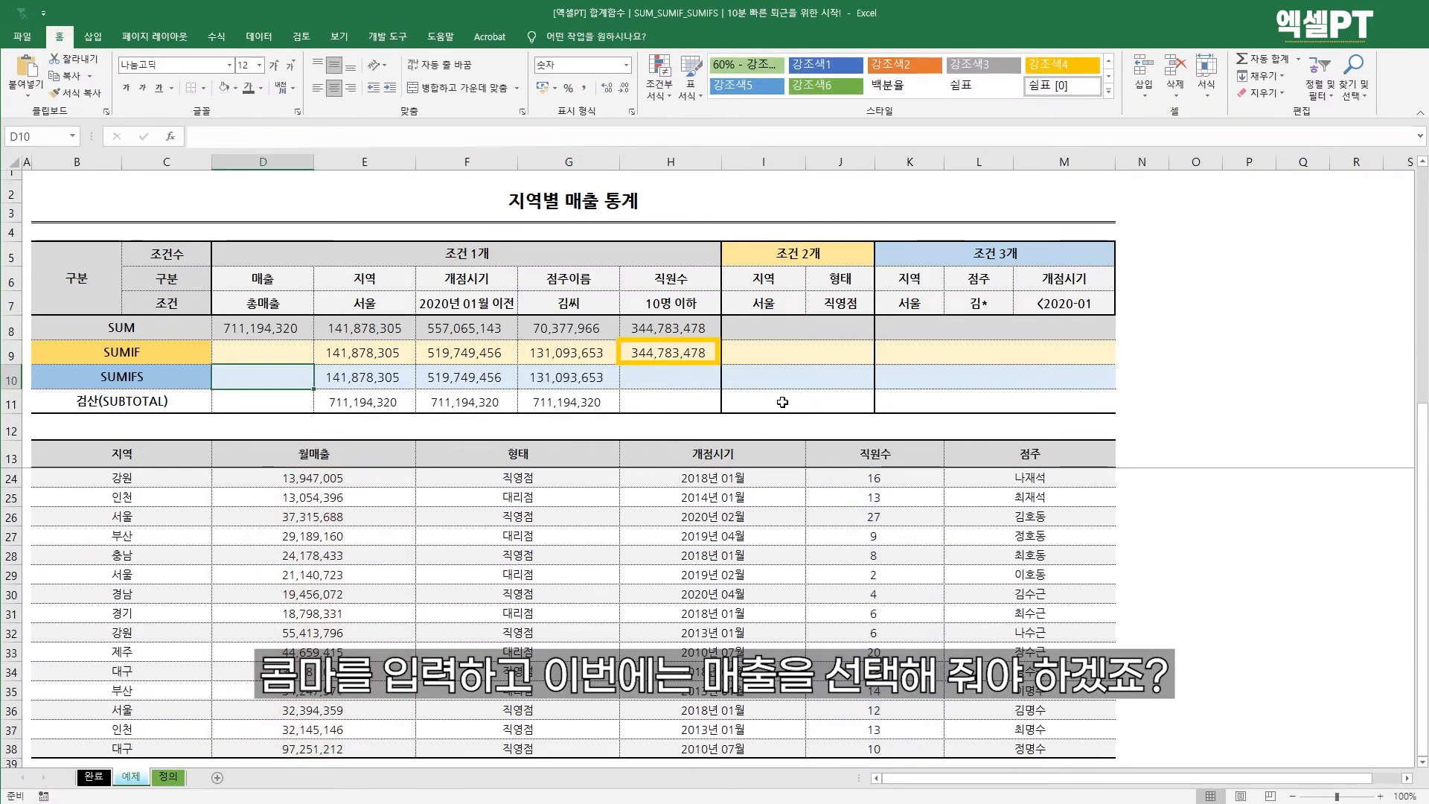
- Start a SUMIFS formula in H10 with the 월매출 data as the absolute sum range $D$14:$E$38
text(=sumif)
key(Down)
key(Tab)
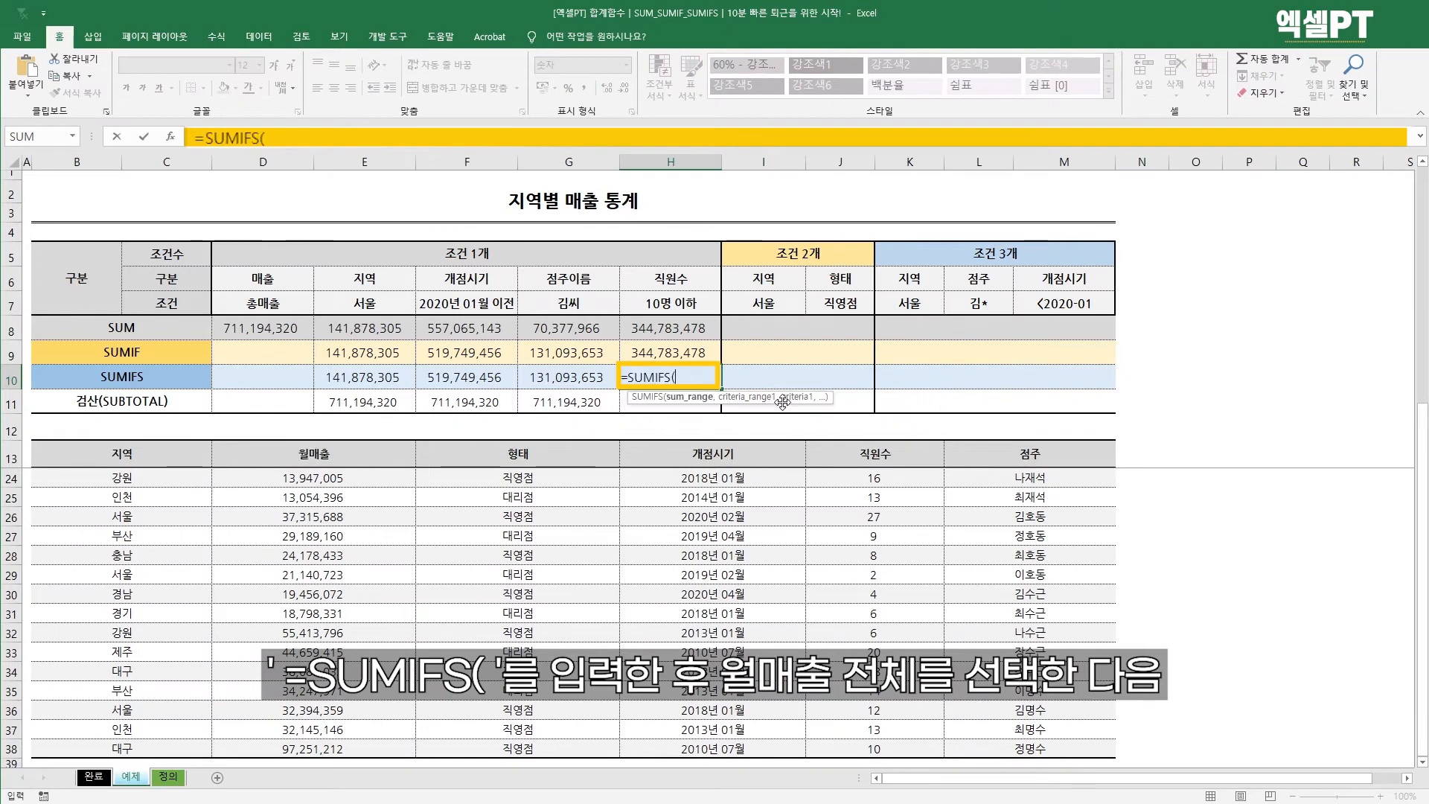
key(Left)
key(Left)
key(Down)
key(Down)
key(Down)
key(Left)
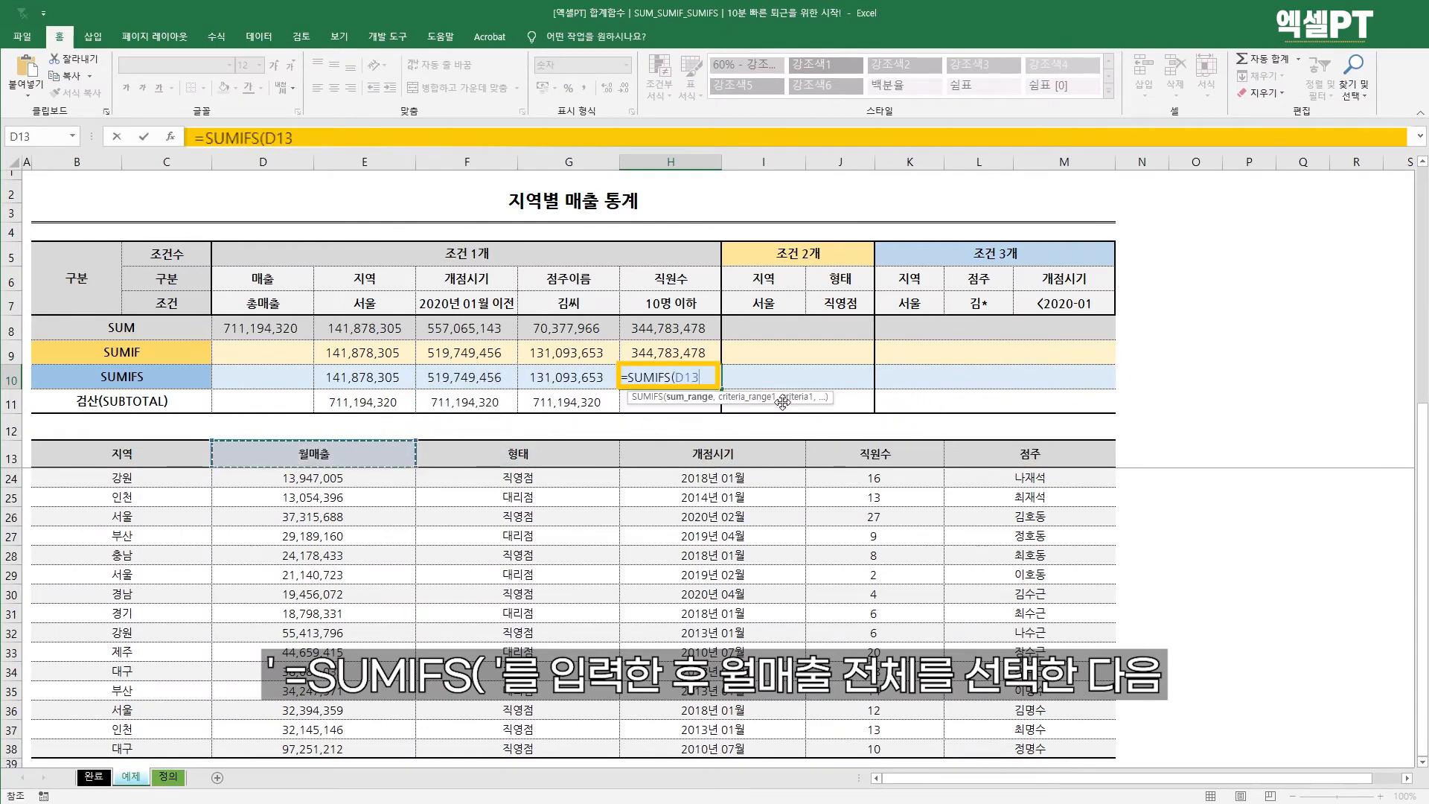
key(Down)
key(ctrl+shift+Down)
key(F4)
text(,)
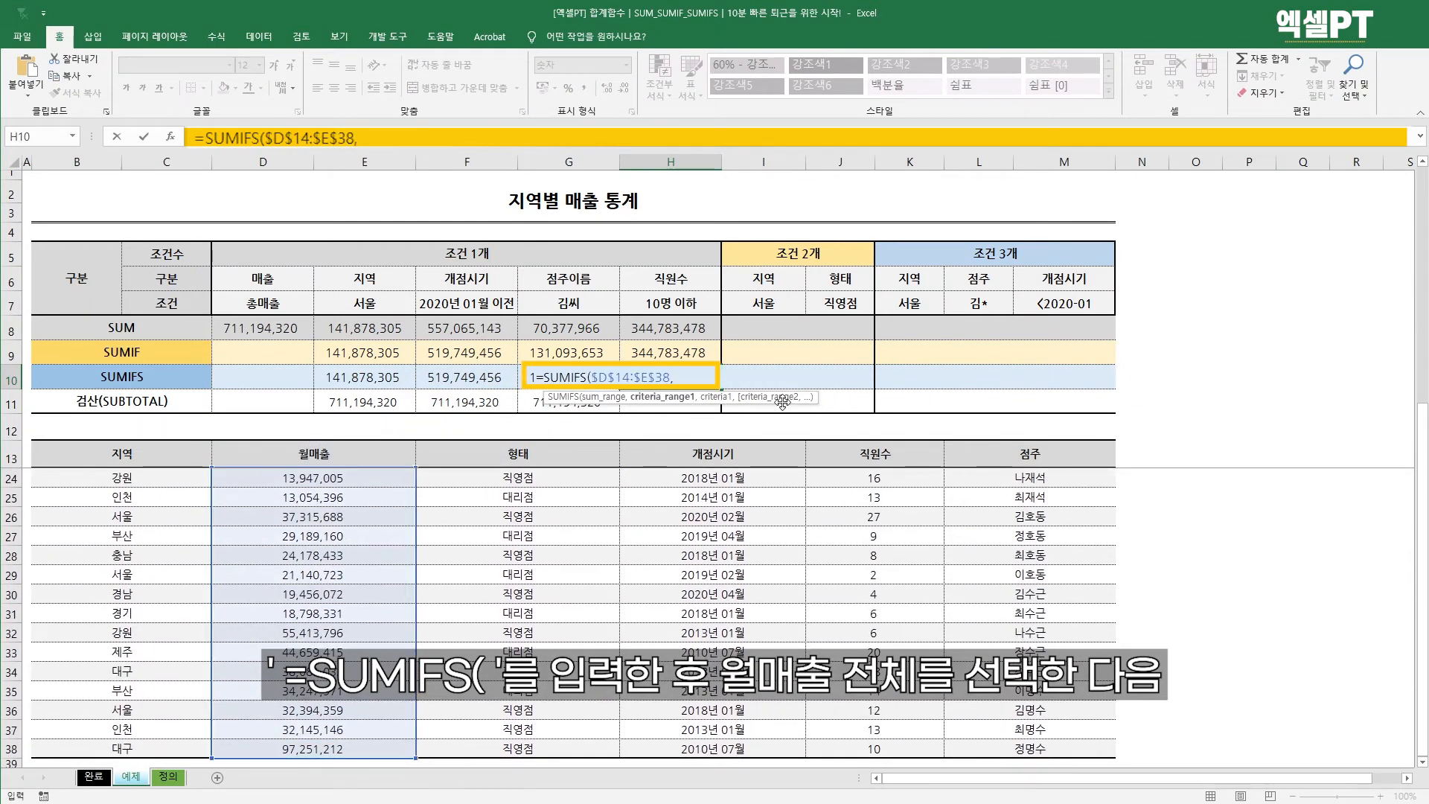
- Add the 직원수 data $J$14:$K$38 as the absolute criteria range of the H10 SUMIFS formula
key(Right)
key(Right)
key(Right)
key(Right)
key(Up)
key(Left)
key(Down)
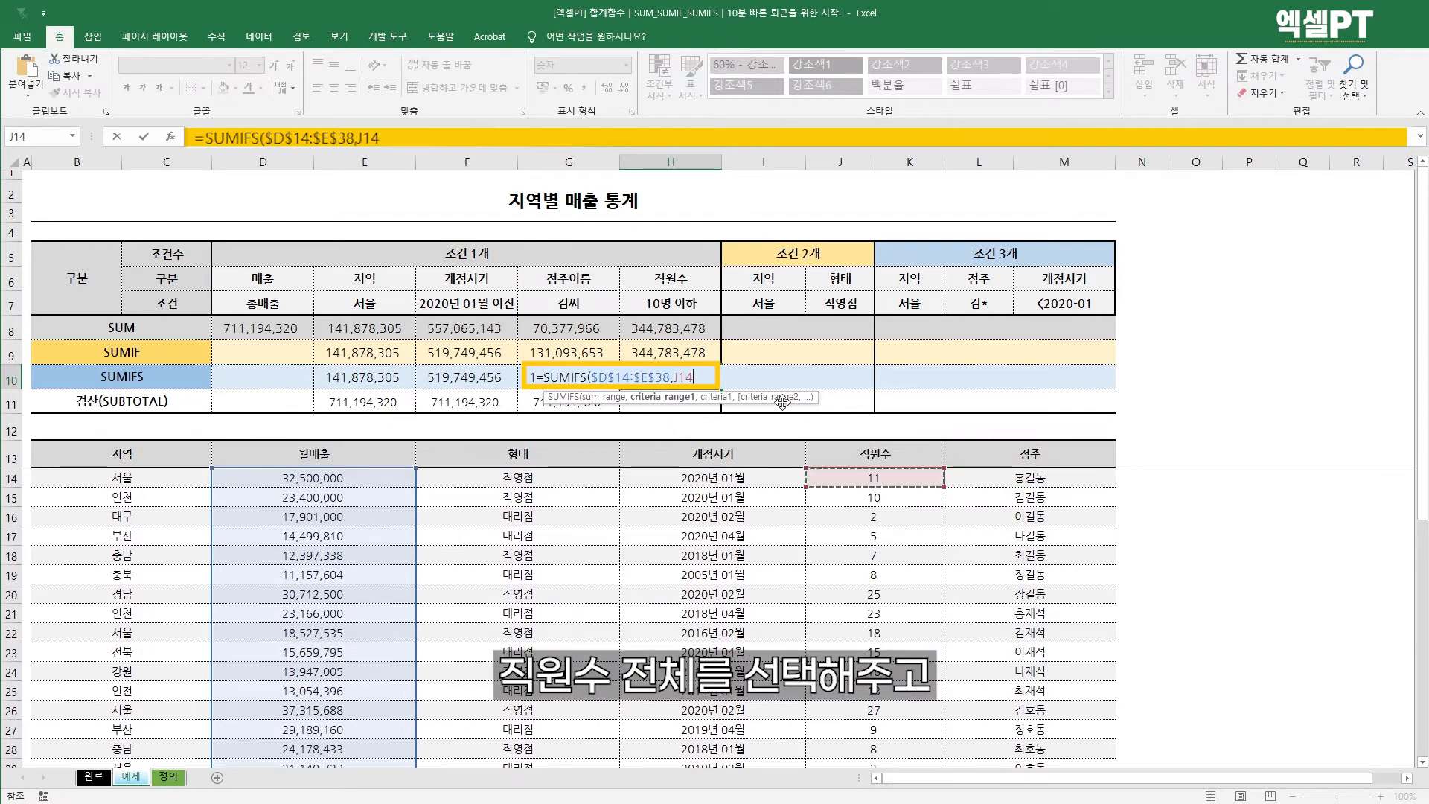
key(ctrl+shift+Down)
key(F4)
text(,)
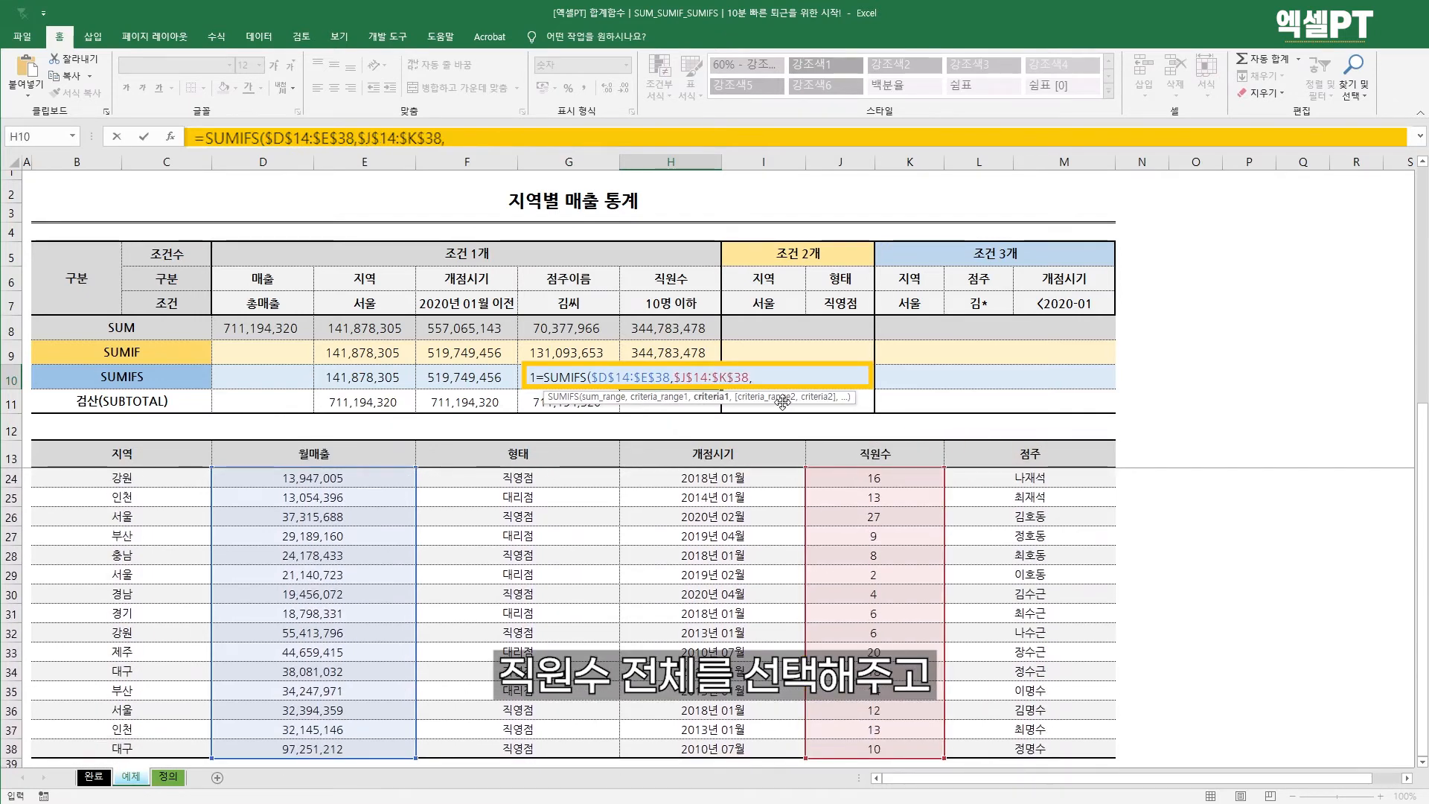
- Complete the H10 SUMIFS formula with the criterion "<=10" and compare the results in H8:H10
text("<=10)
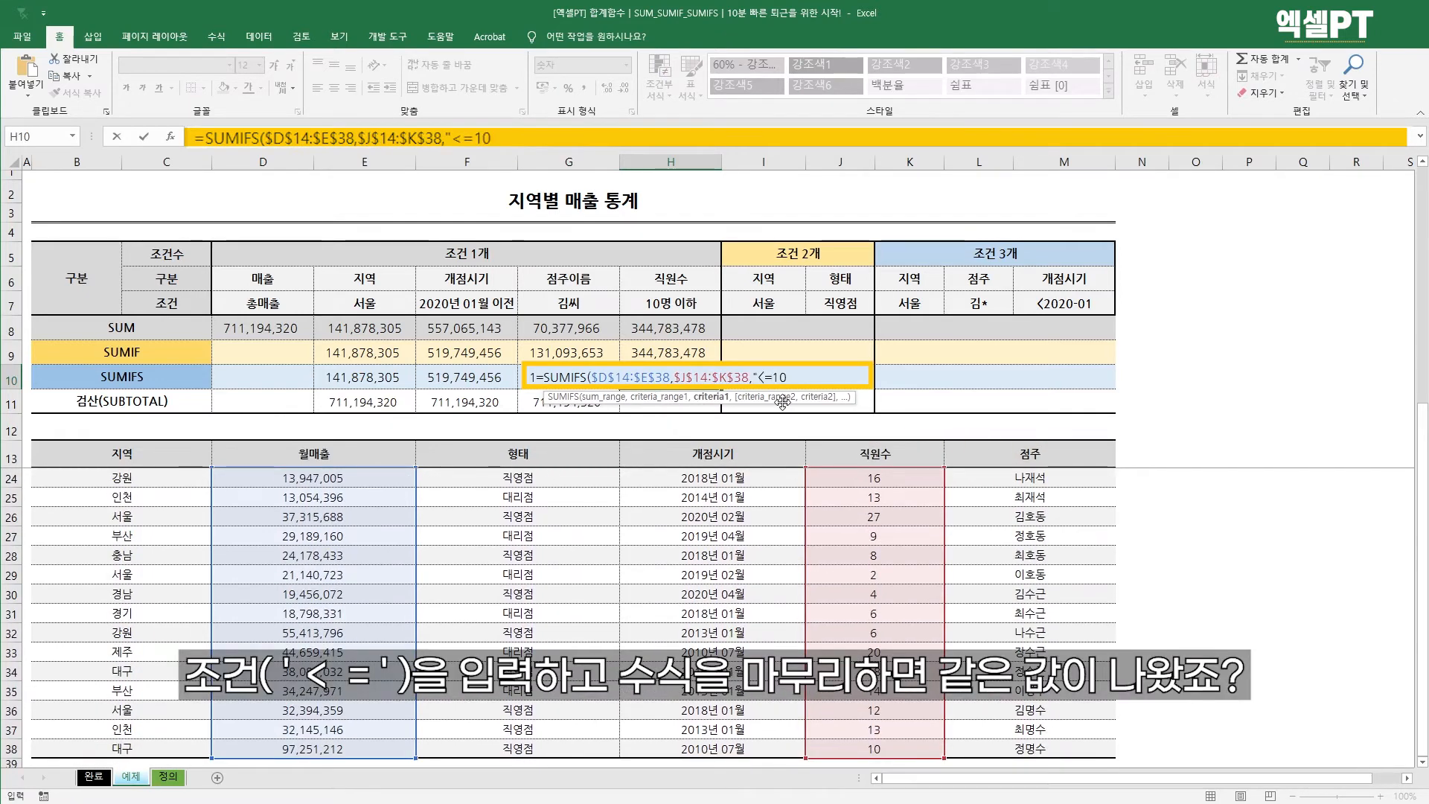
text("))
key(Return)
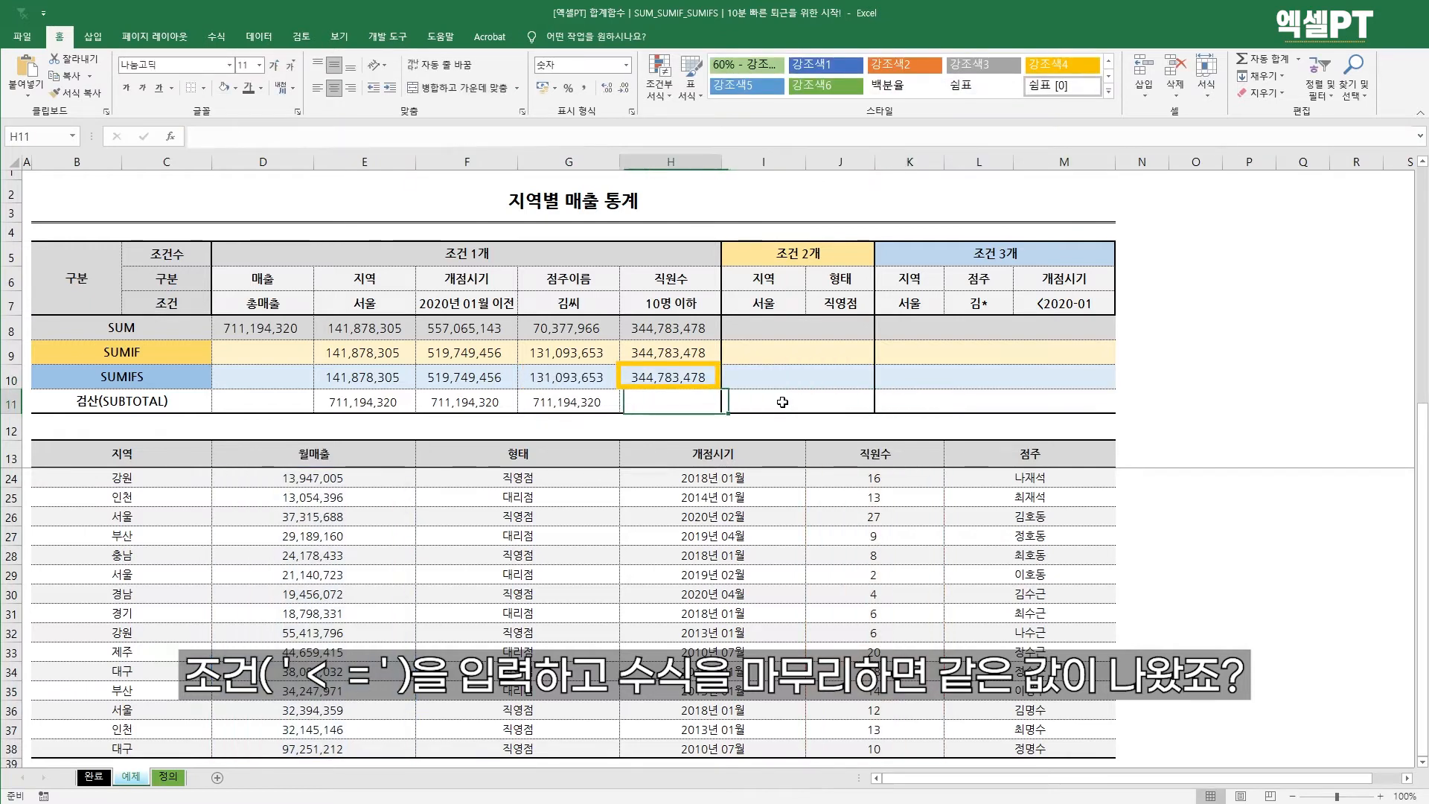
key(Up)
key(Up)
key(Up)
key(Down)
key(Down)
key(Down)
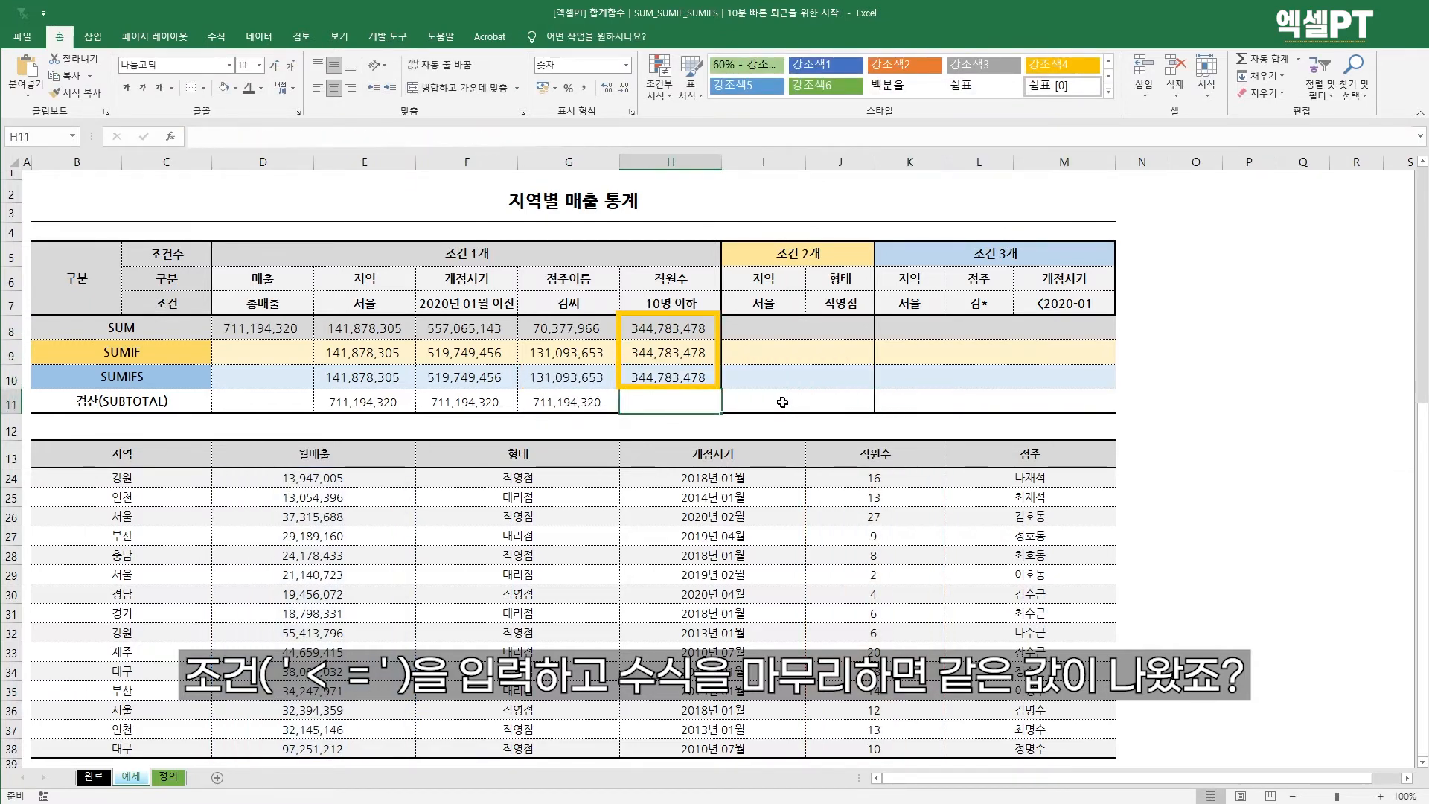
- Enter a SUBTOTAL formula in H11 with function number 9 over all the 월매출 data
text(=sub)
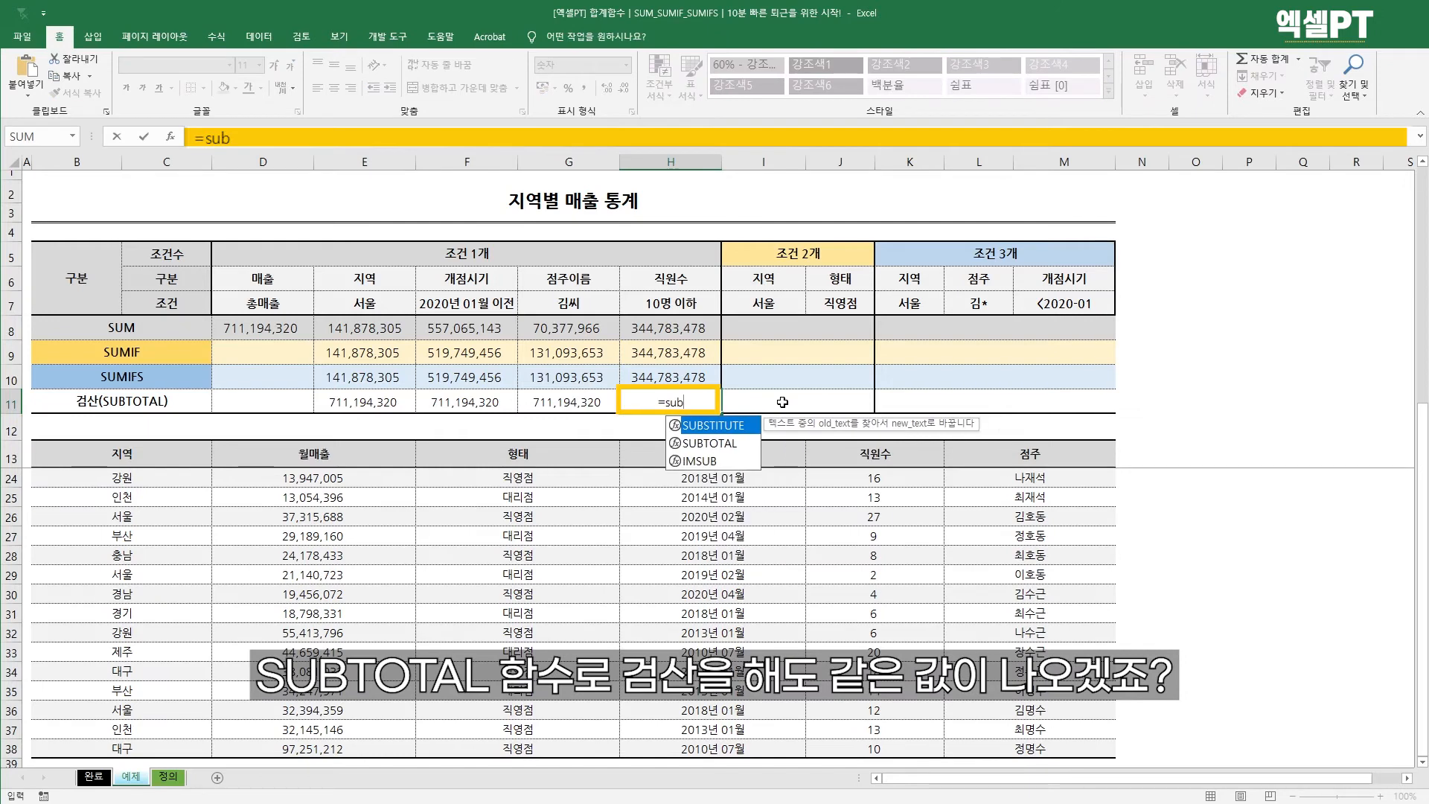
key(Down)
key(Tab)
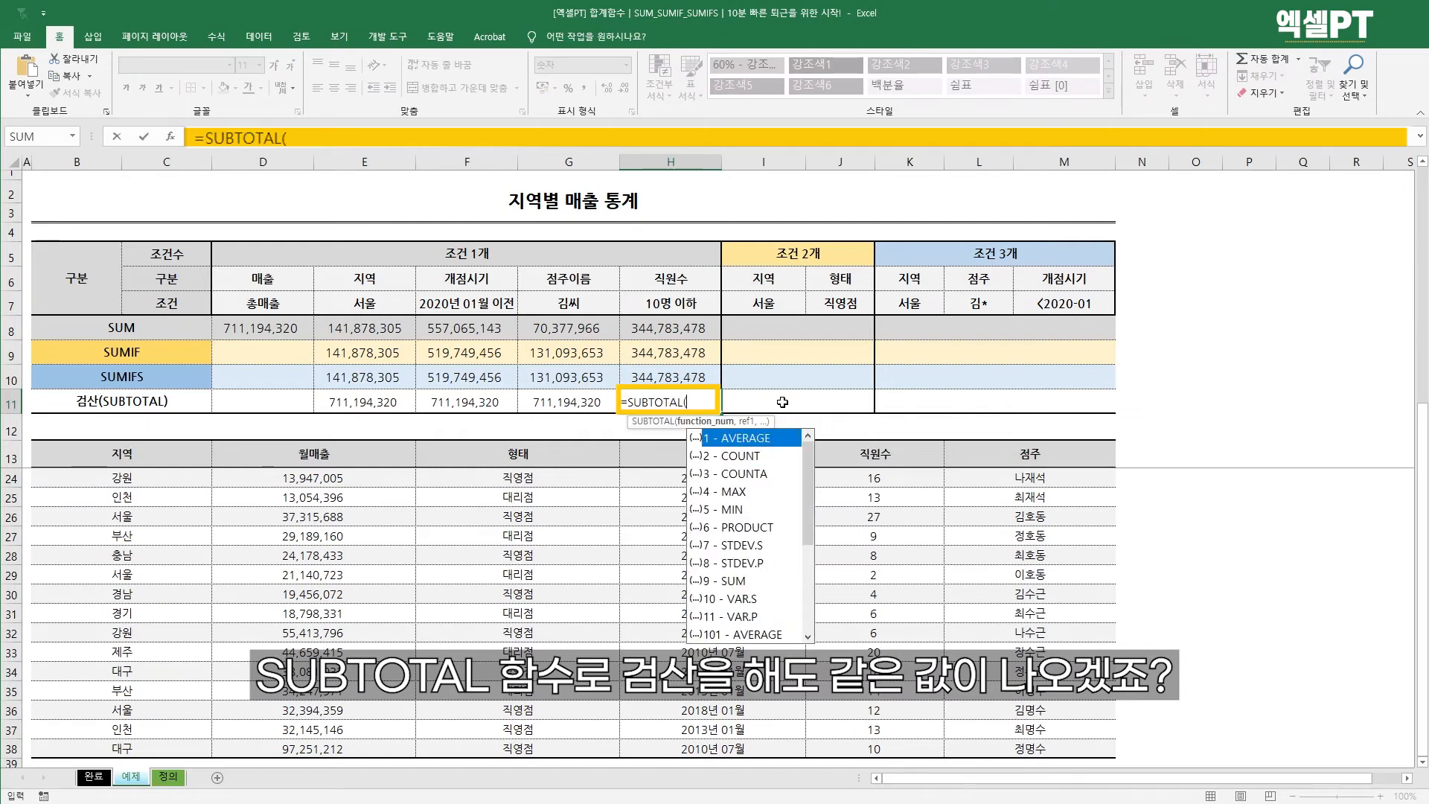
text(9,)
key(Left)
key(Left)
key(Left)
key(Left)
key(Down)
key(Down)
key(Down)
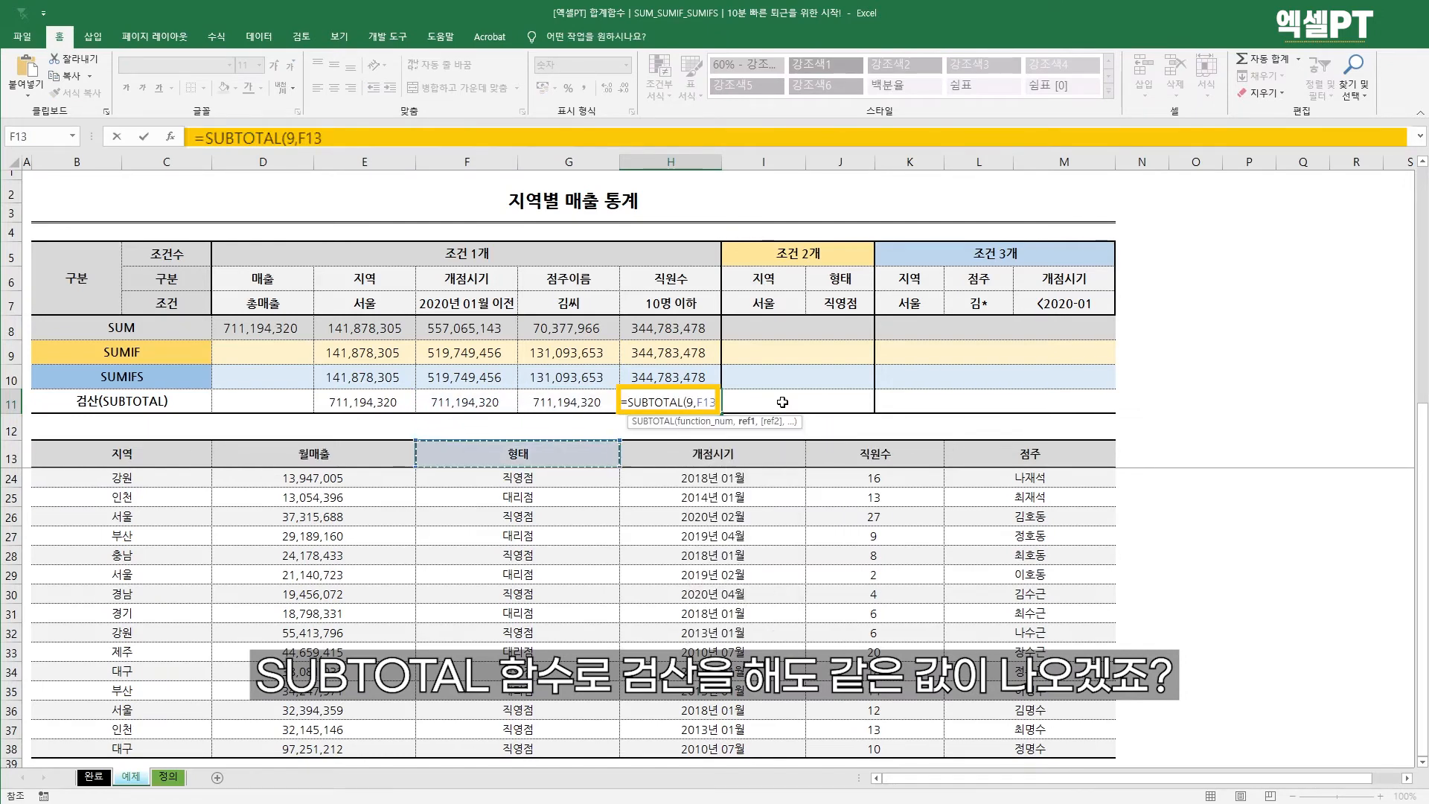
key(ctrl+shift+Down)
key(Return)
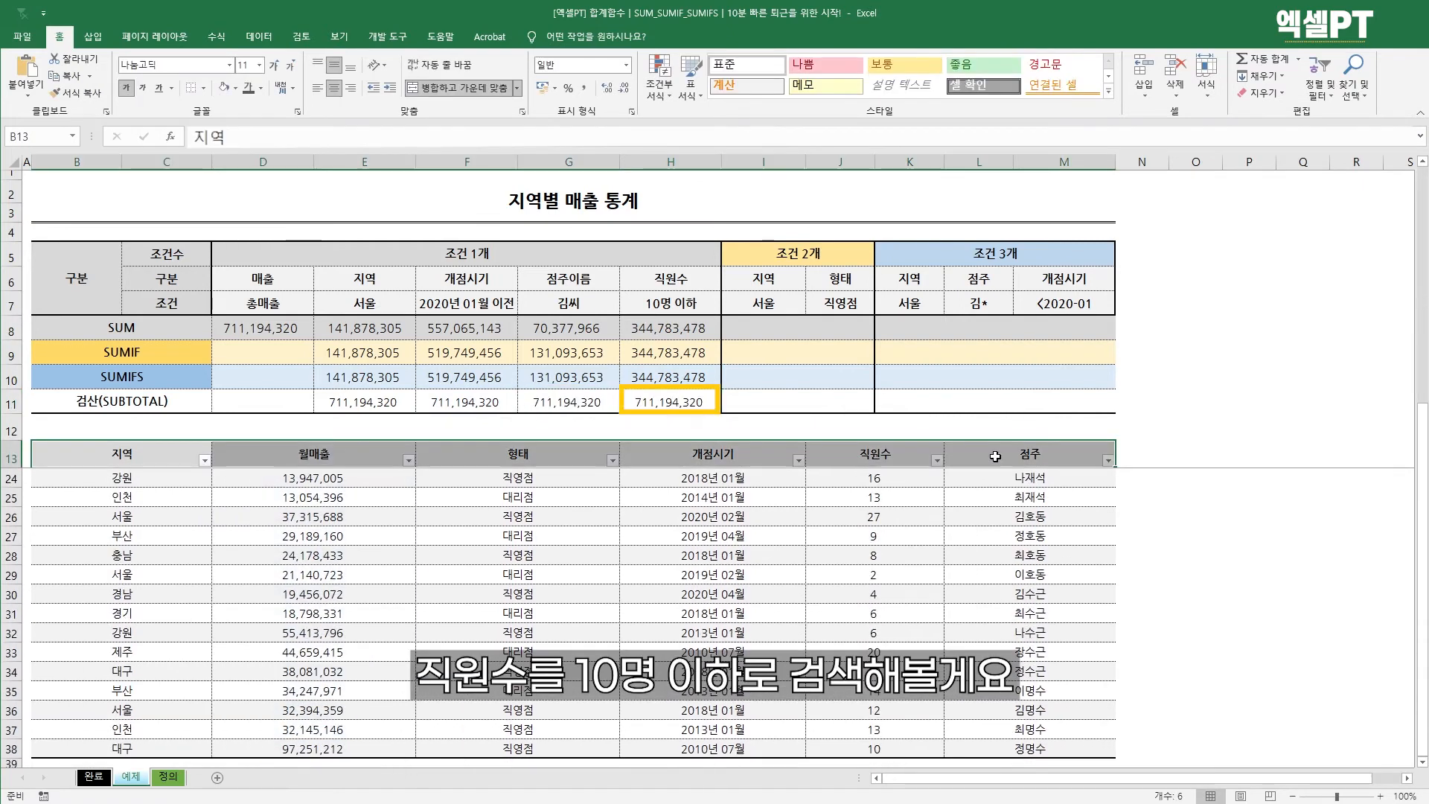
- Filter the 직원수 column to values of 10 or fewer and compare the SUBTOTAL in H11 with H8:H10
click(937, 461)
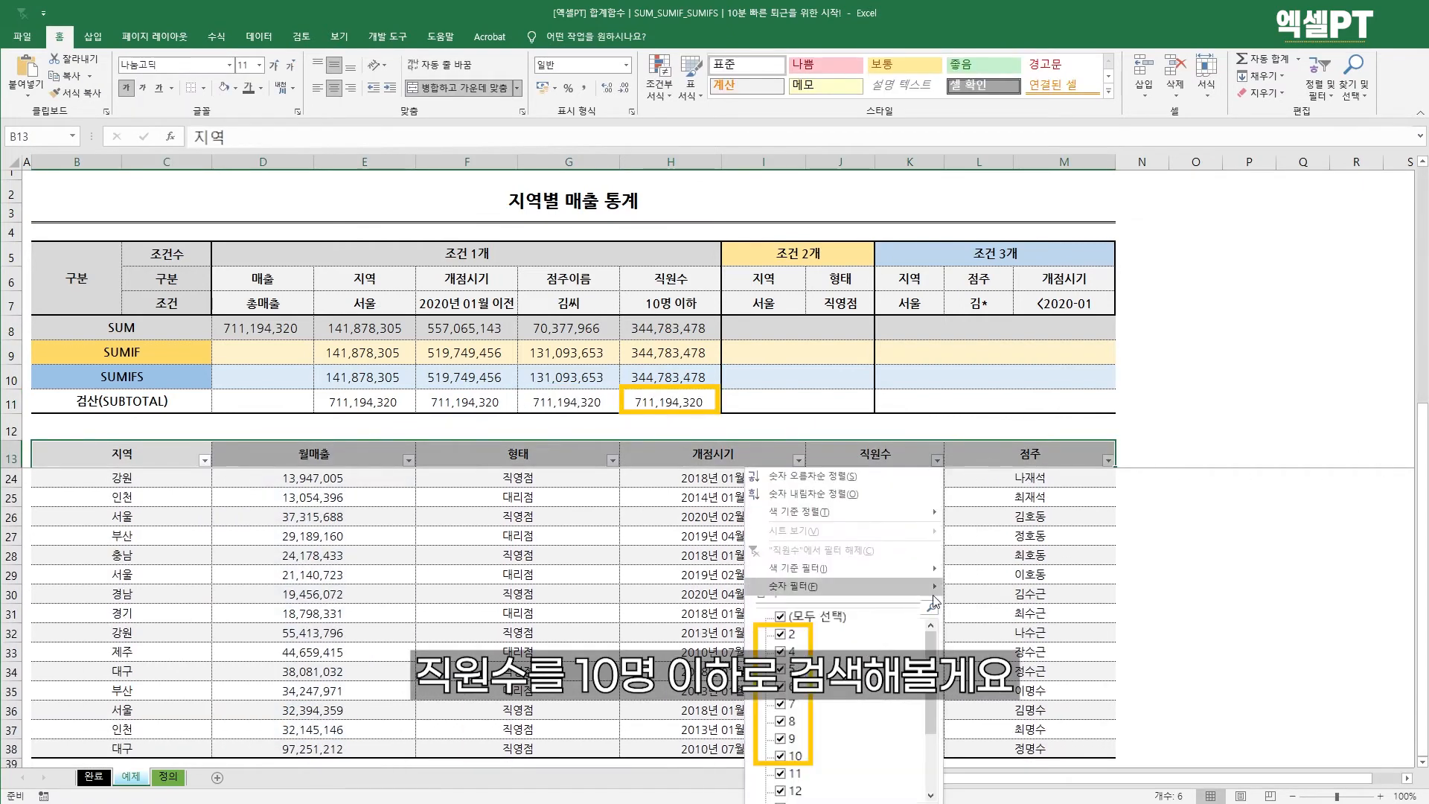
click(786, 634)
click(781, 635)
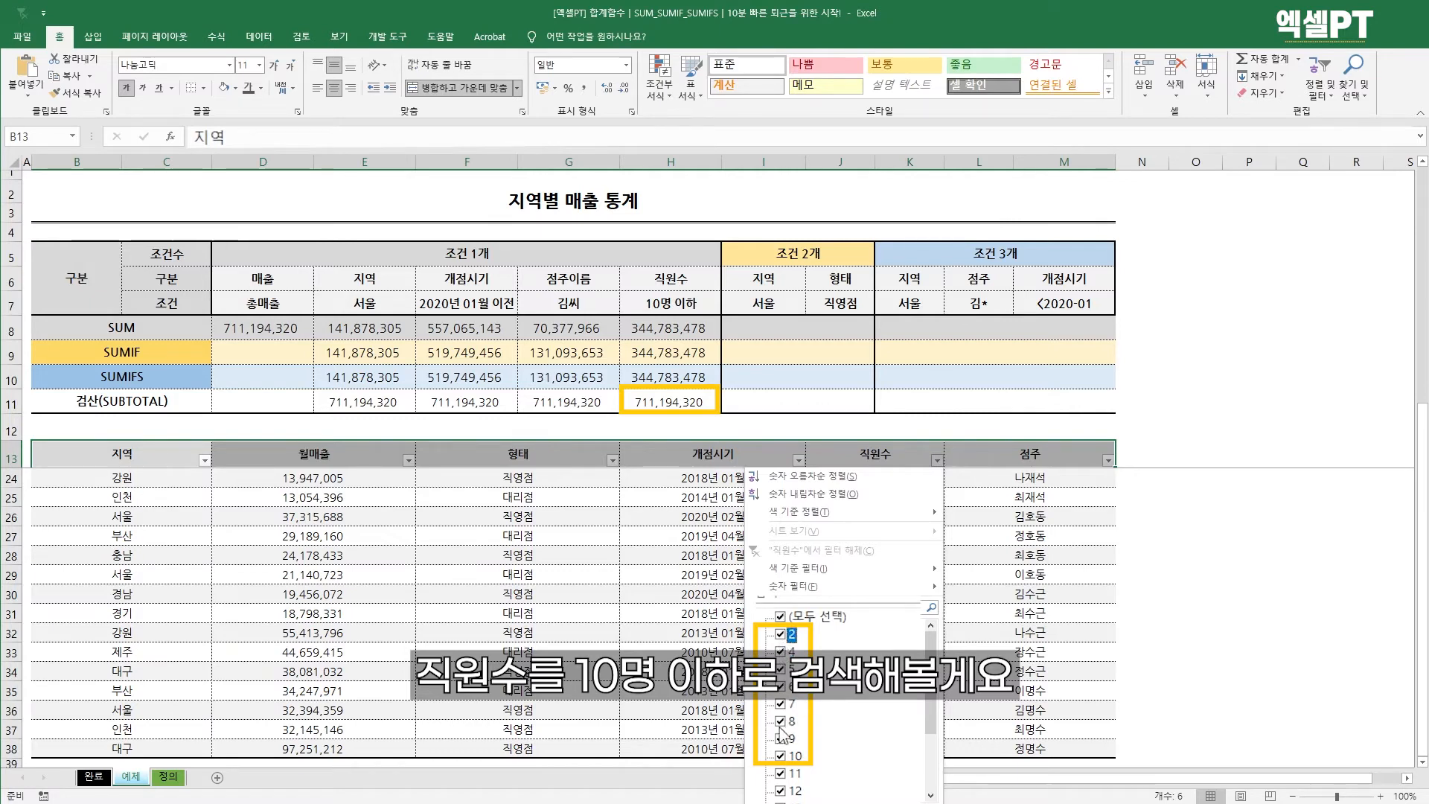
click(780, 773)
click(780, 791)
scroll(801, 771, down, 3)
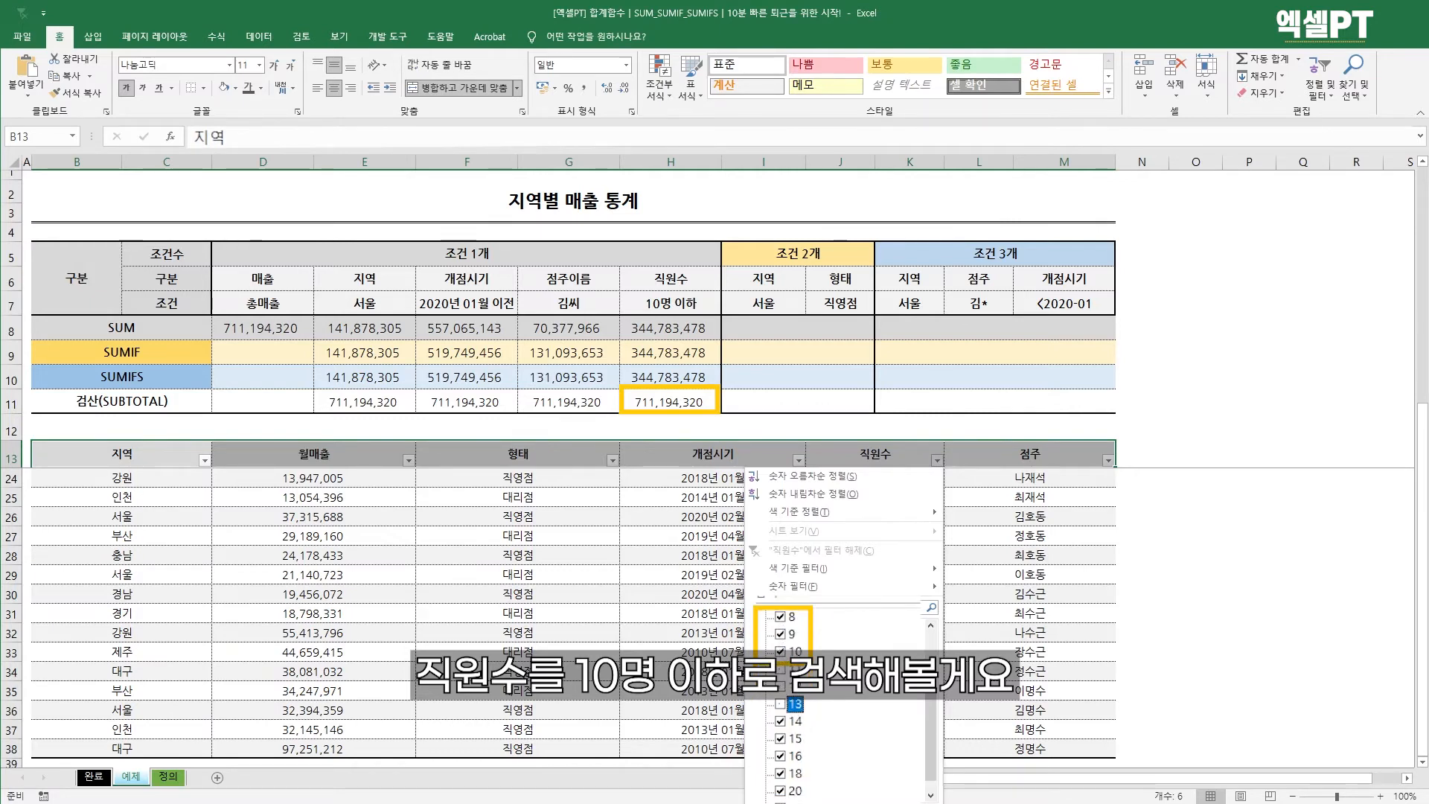
click(781, 704)
click(780, 721)
click(780, 739)
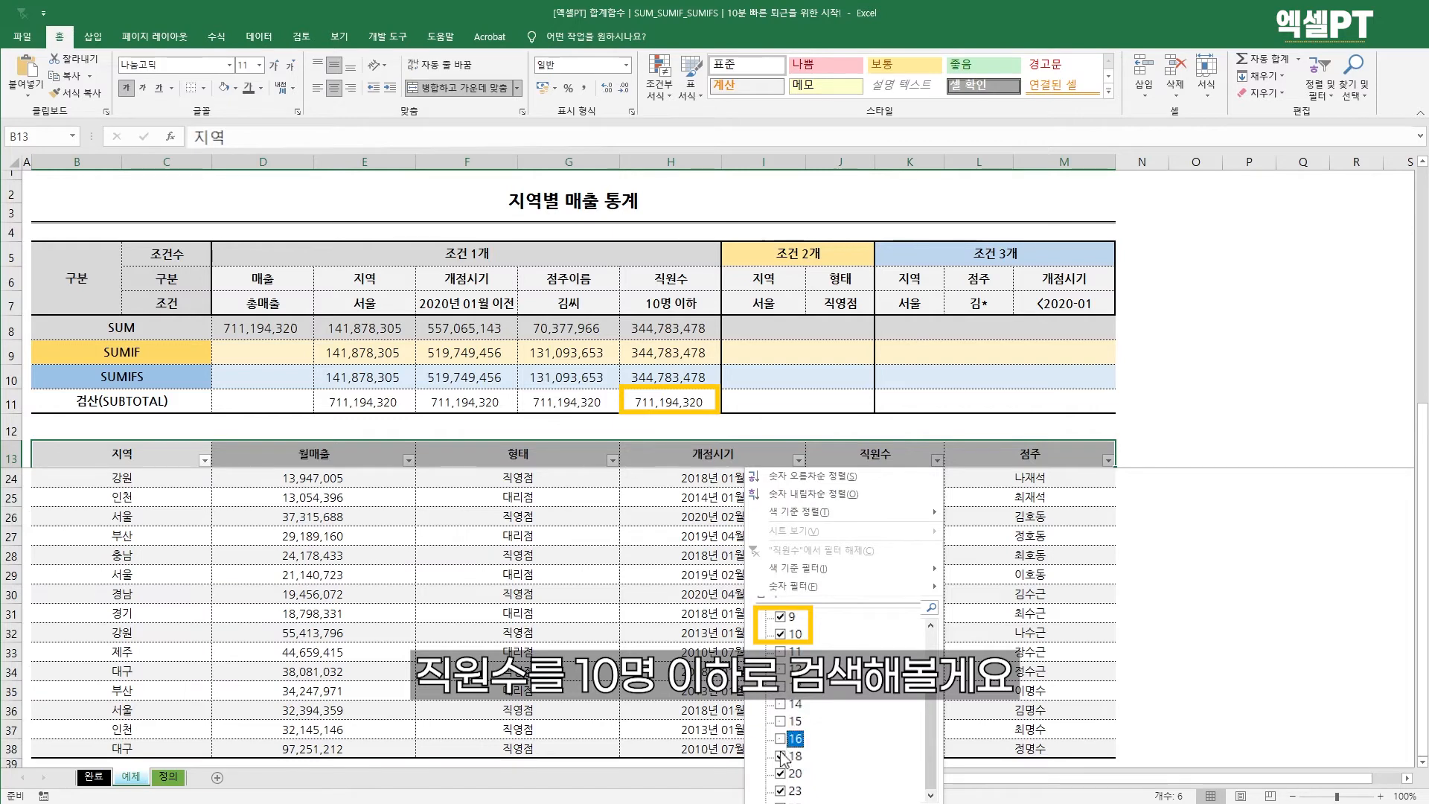
click(780, 757)
click(781, 773)
click(781, 790)
click(780, 802)
key(Return)
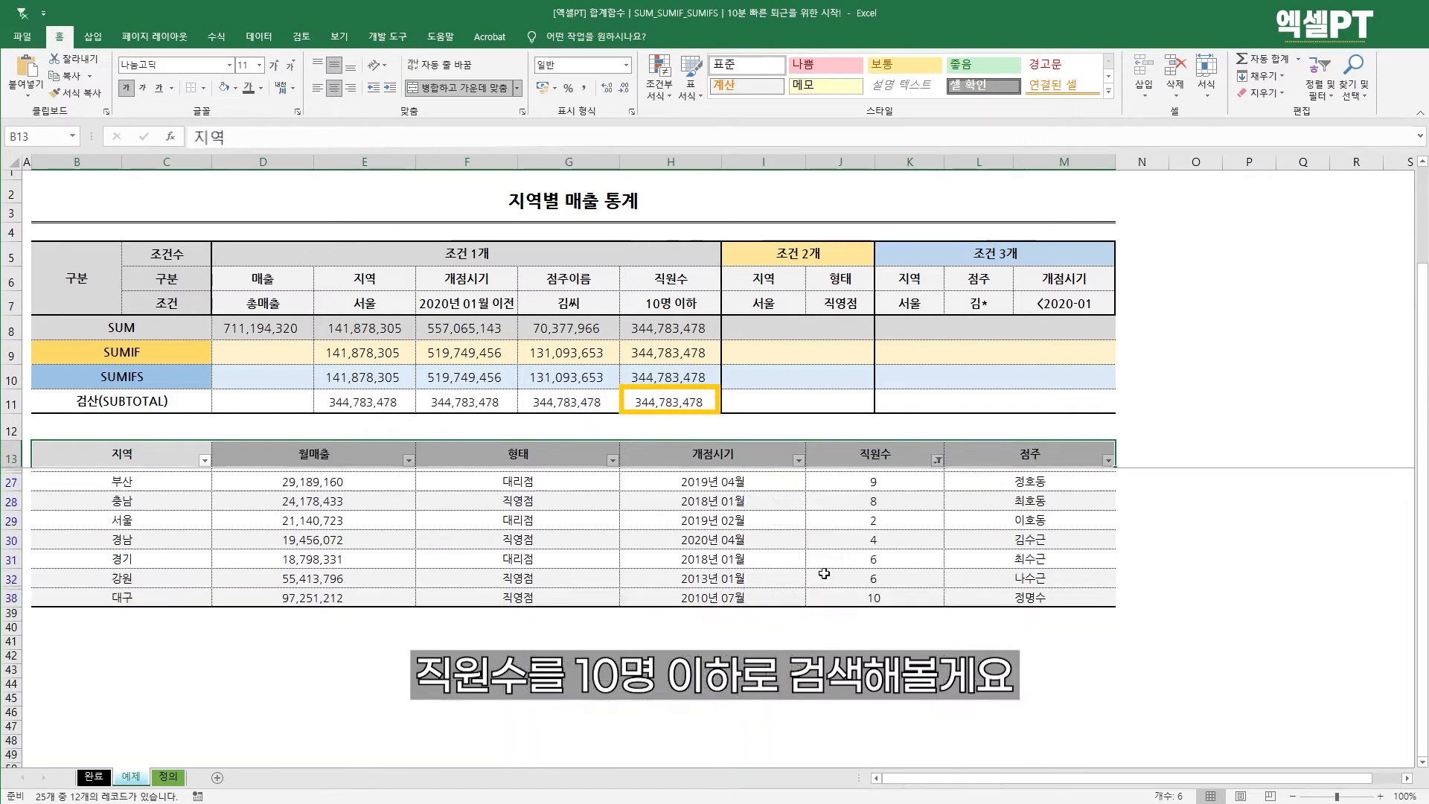
drag(658, 335, 666, 401)
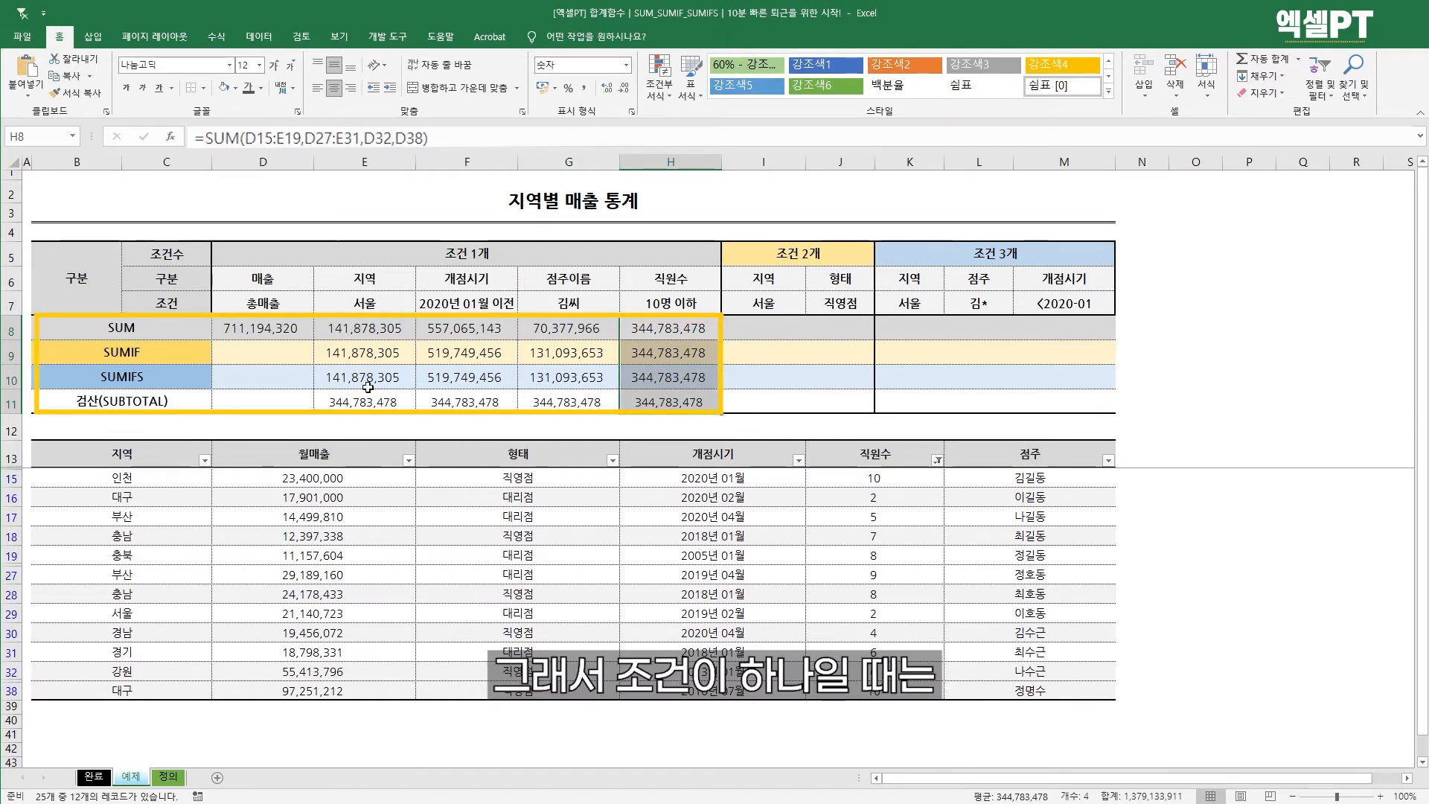
- Compare the single-condition results across E8:H11 and examine the empty total-sales cells D9:D10 for SUMIF and SUMIFS
click(364, 331)
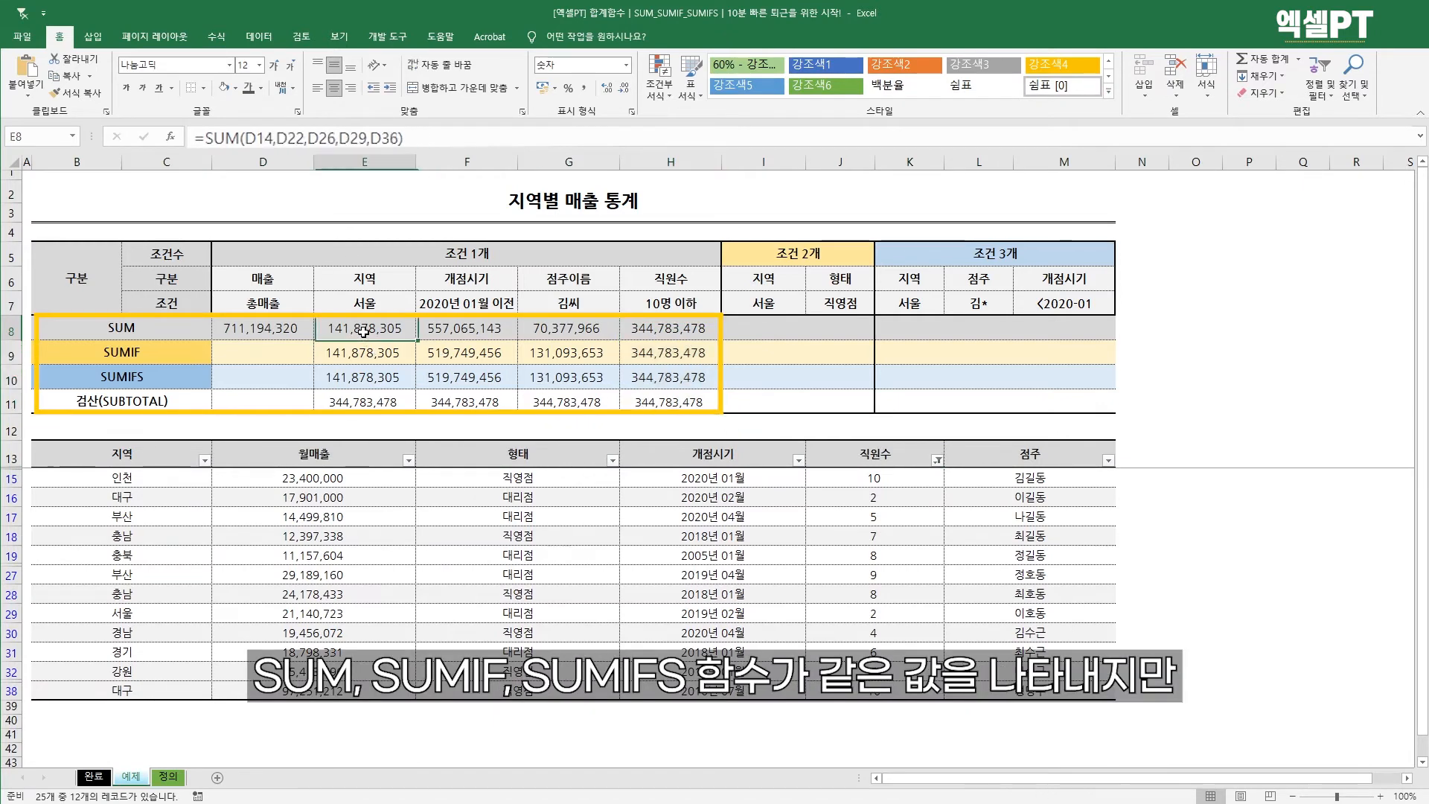
click(370, 351)
click(376, 377)
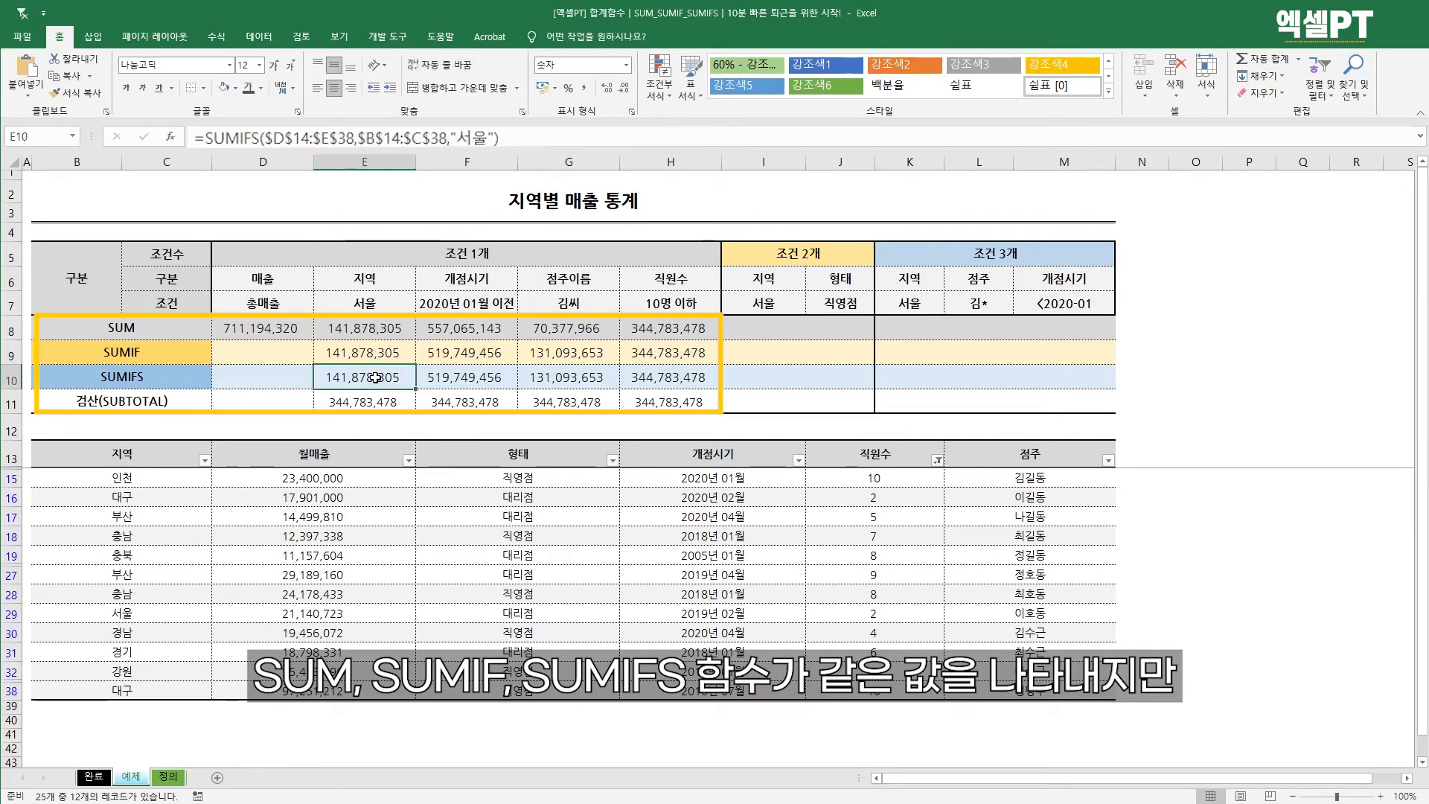
drag(365, 328, 668, 411)
drag(286, 361, 280, 367)
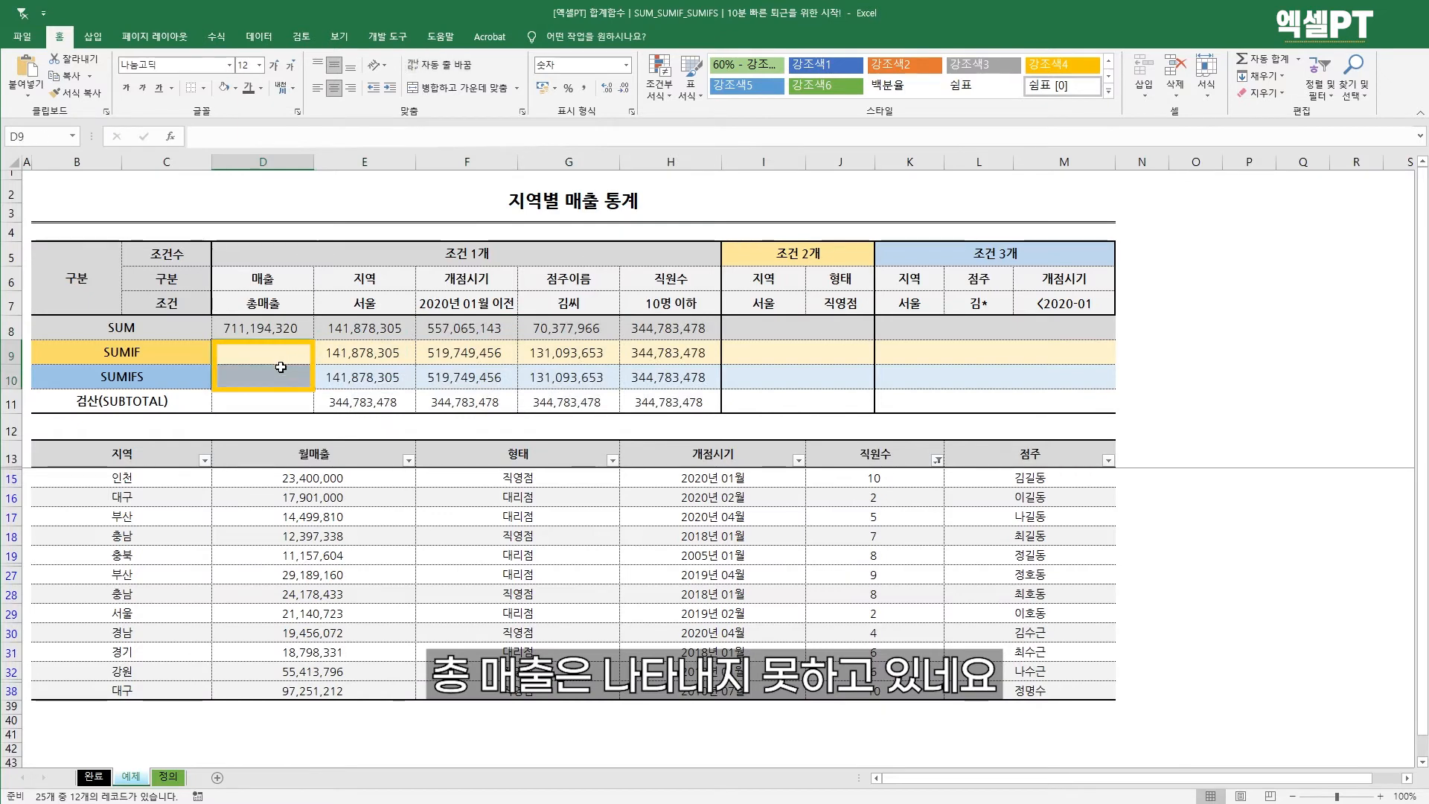
click(145, 348)
click(179, 377)
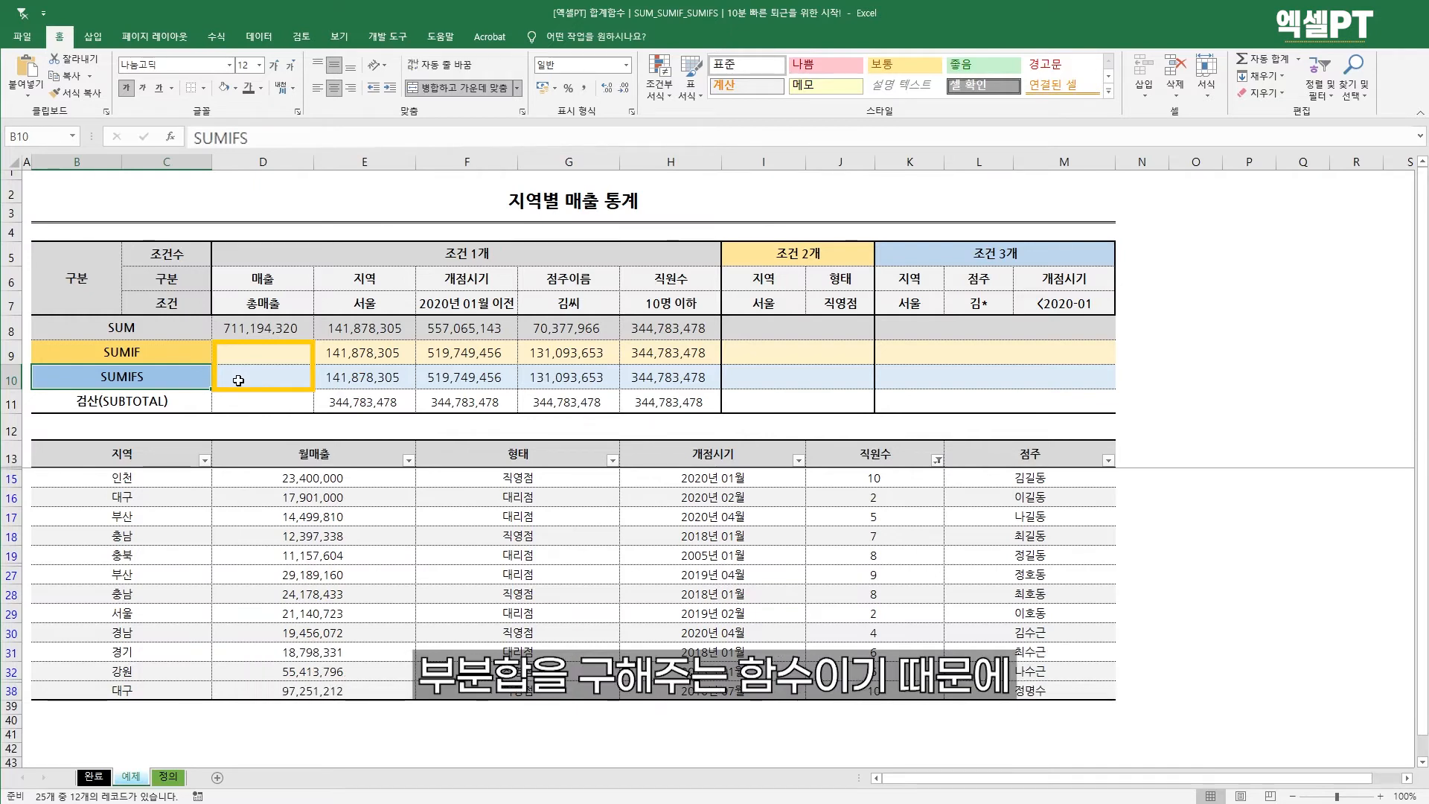
click(284, 354)
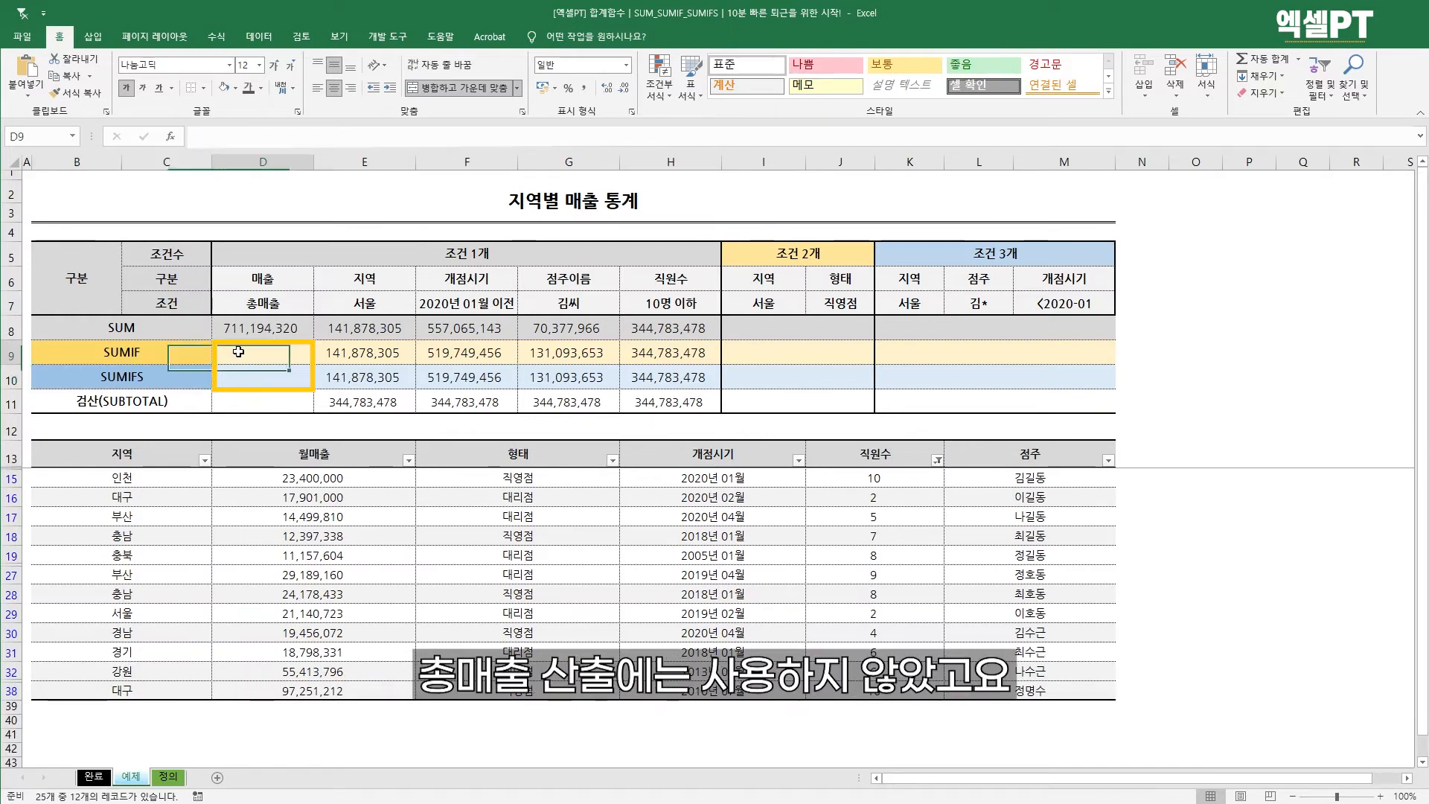
drag(349, 352, 670, 380)
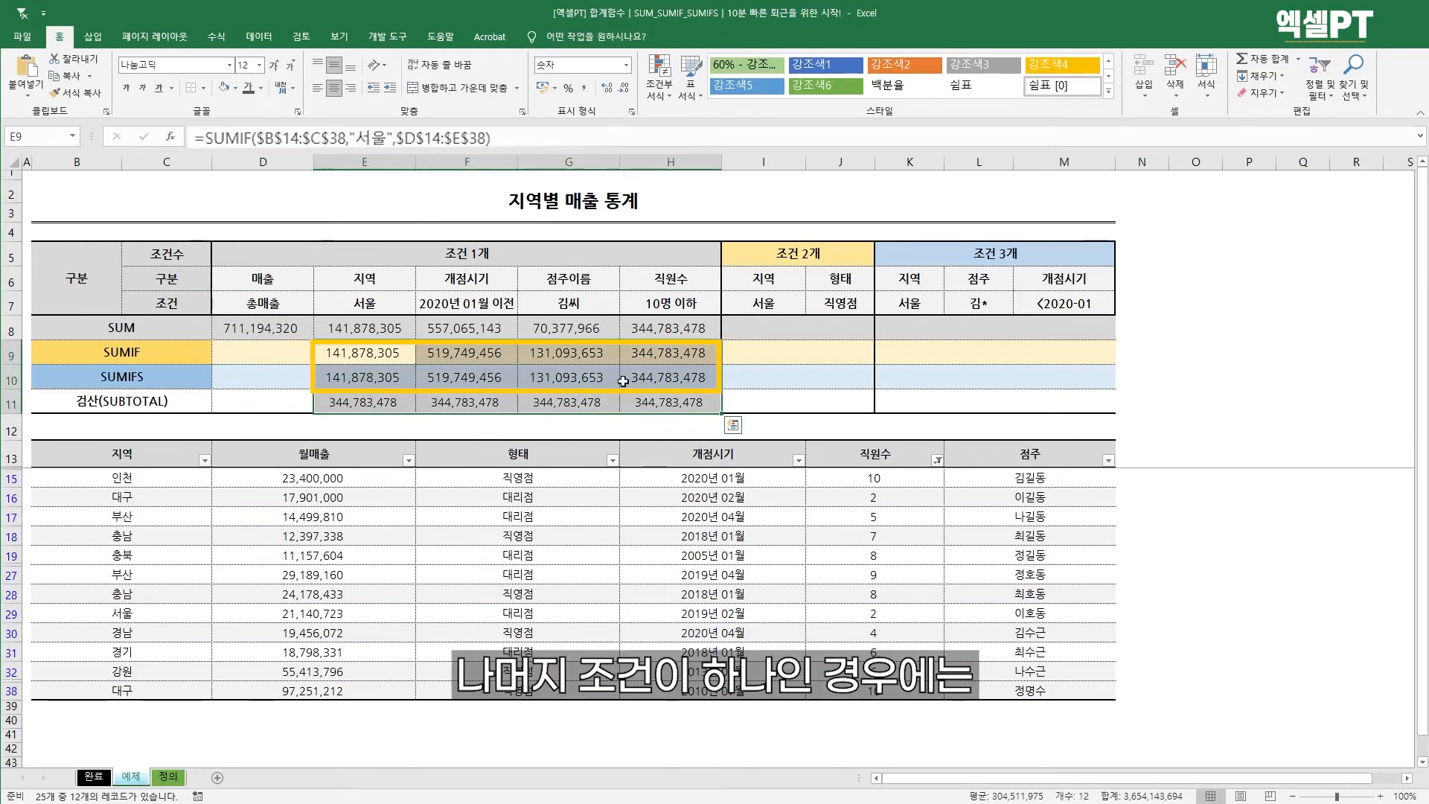
- Check the SUM results for each single condition against SUMIF and SUMIFS, especially in the 개점시기 and 점주이름 columns
drag(374, 332, 374, 393)
drag(666, 331, 667, 397)
click(487, 331)
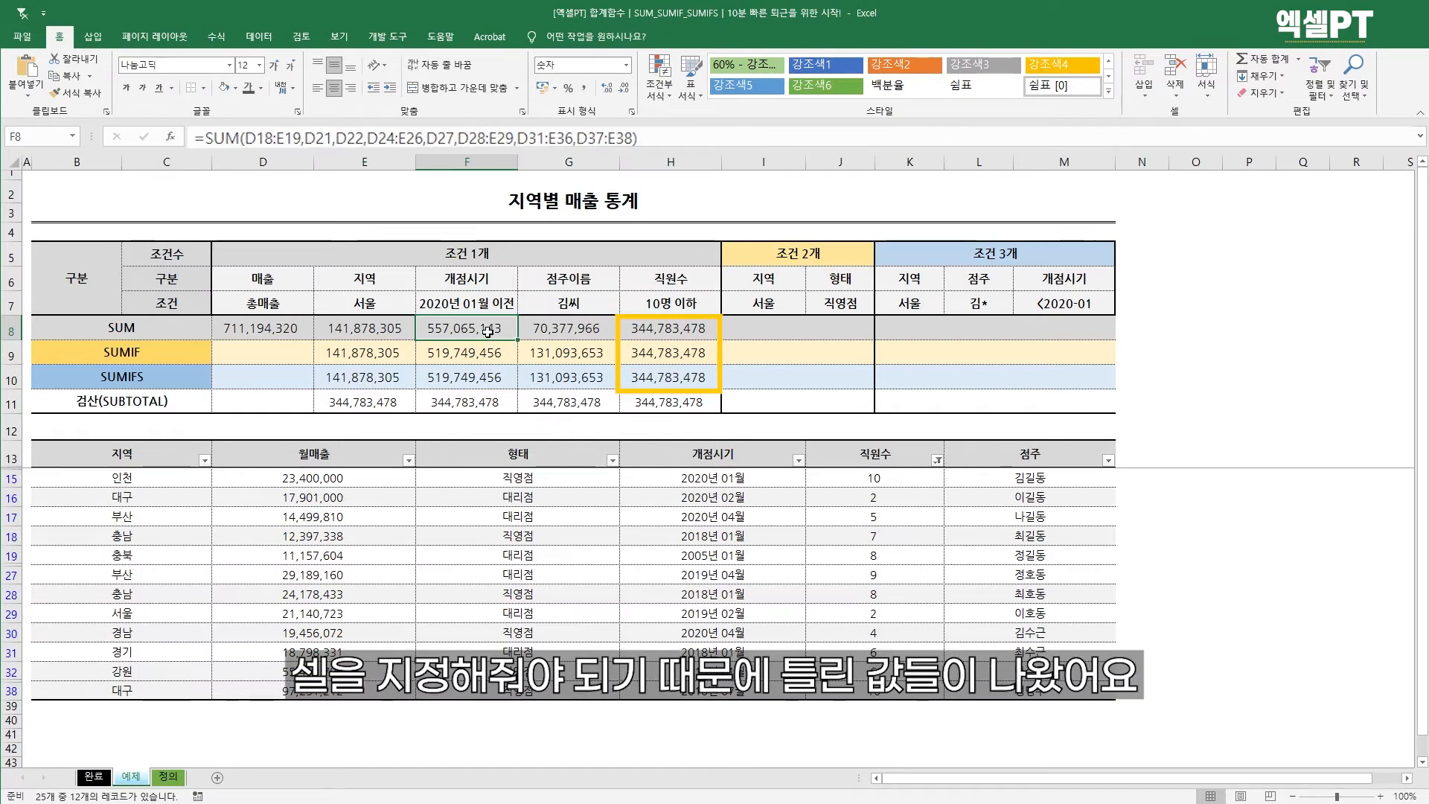
drag(487, 333, 551, 337)
click(551, 346)
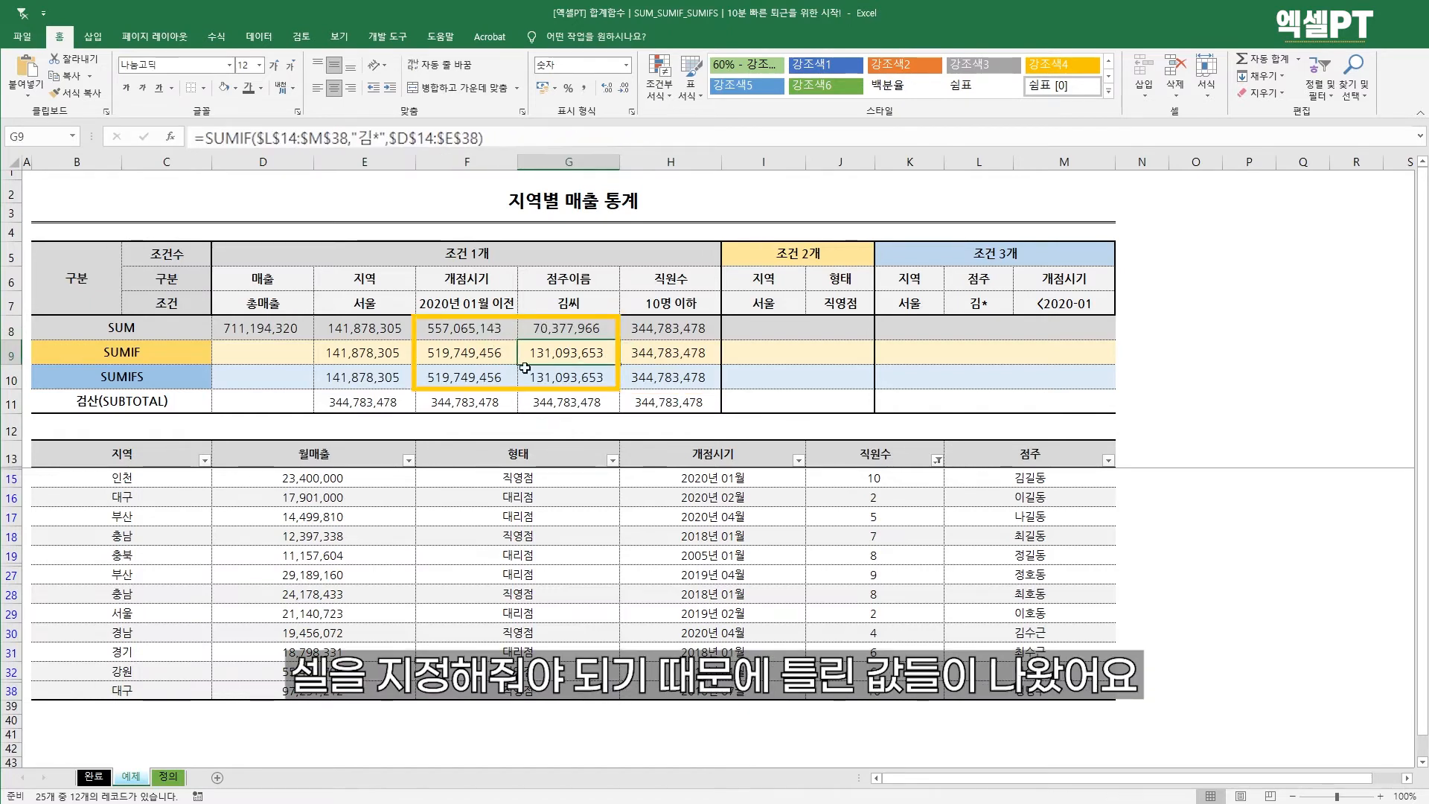
click(446, 356)
click(454, 377)
drag(462, 354, 568, 377)
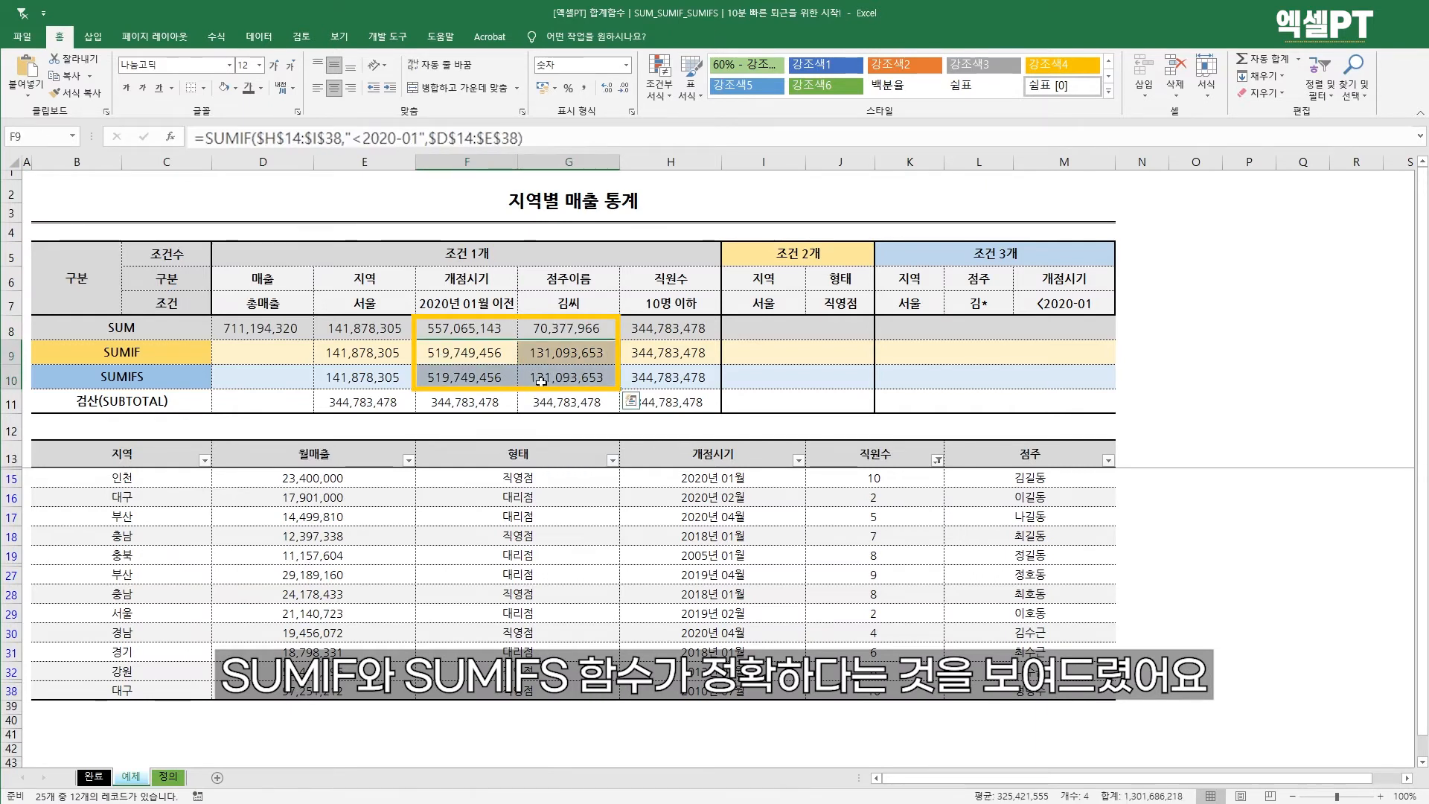
click(568, 377)
- Enter a SUM formula in I8 adding the 월매출 cells of the 서울 직영점 rows: D14, D22, D26 and D36
click(753, 325)
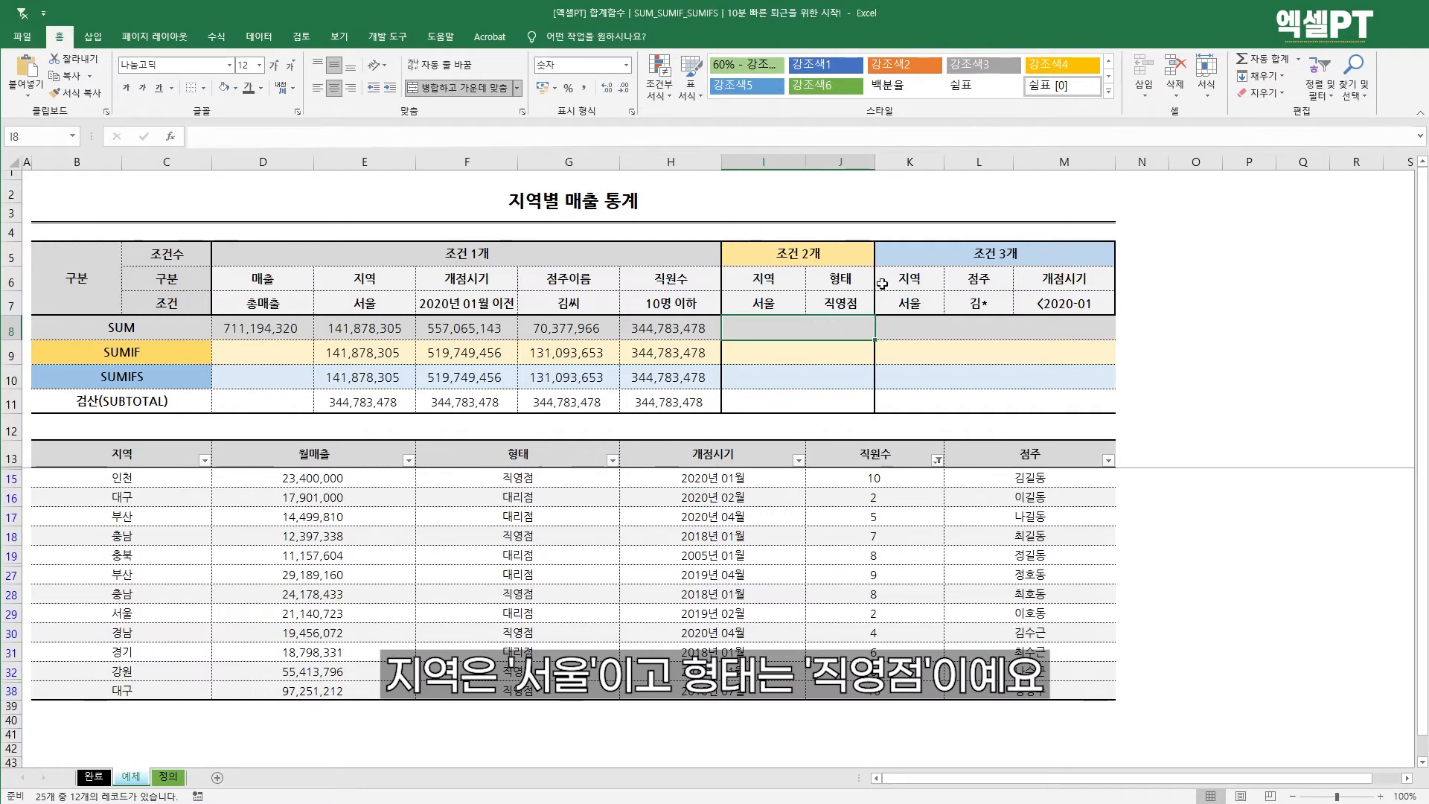
text(=sum)
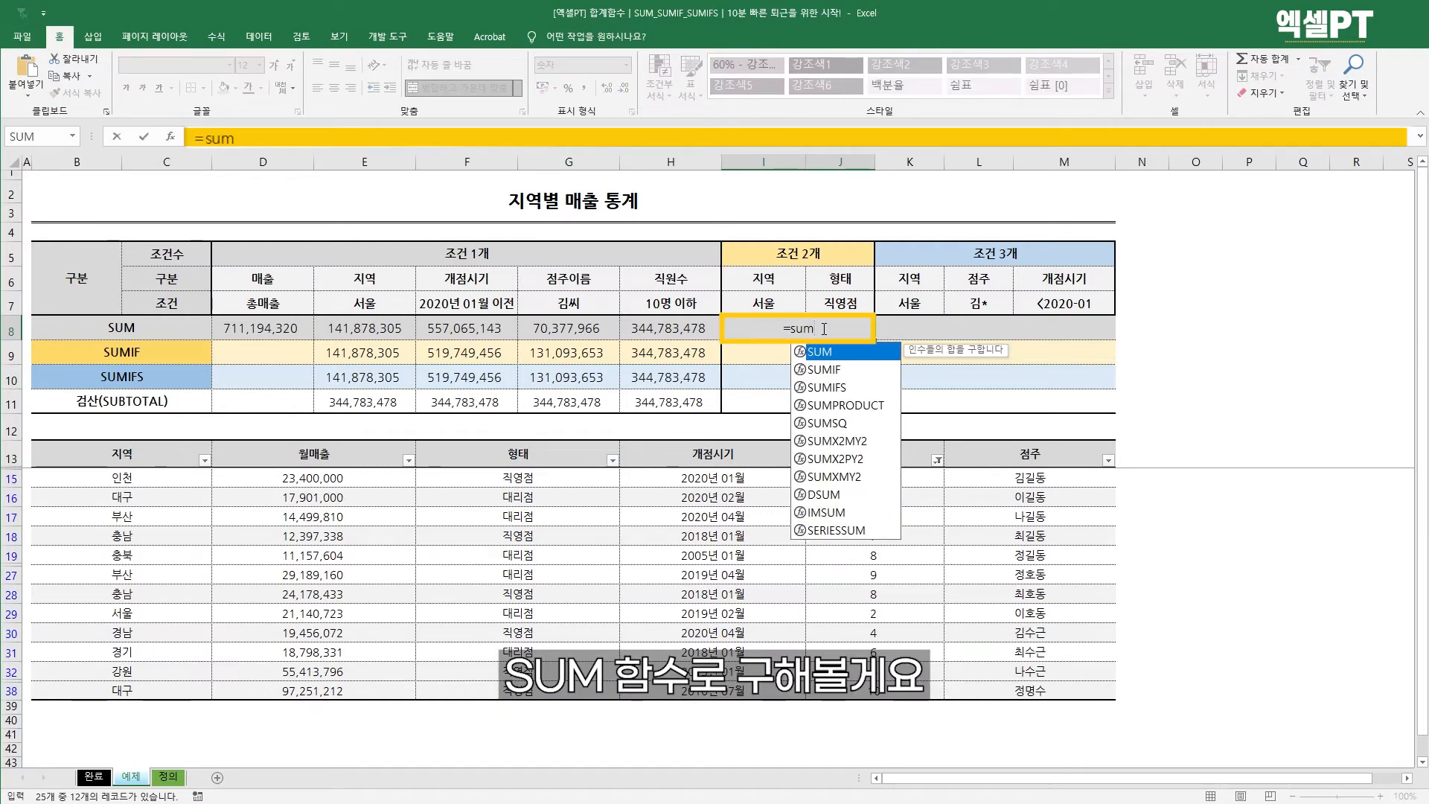
key(Tab)
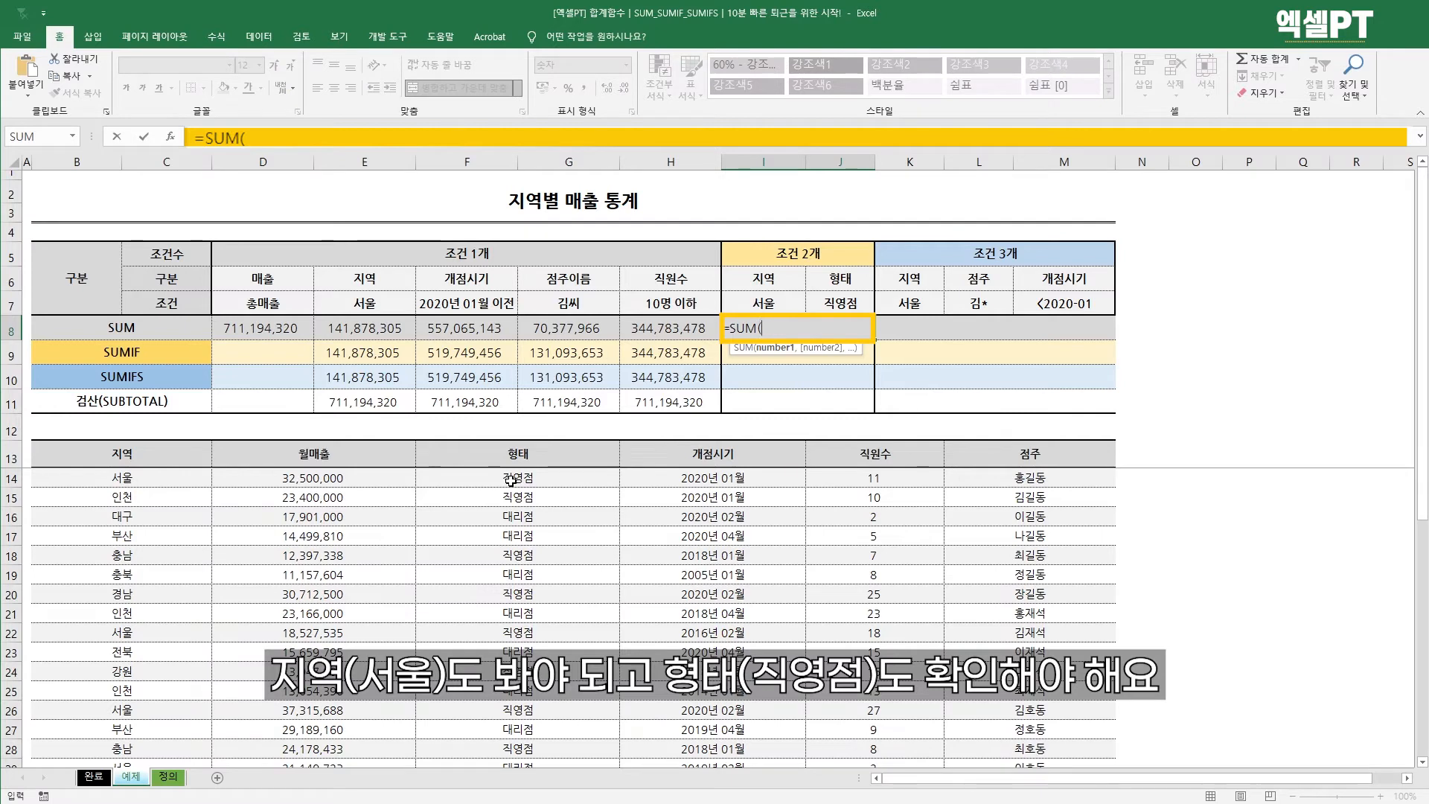
click(354, 478)
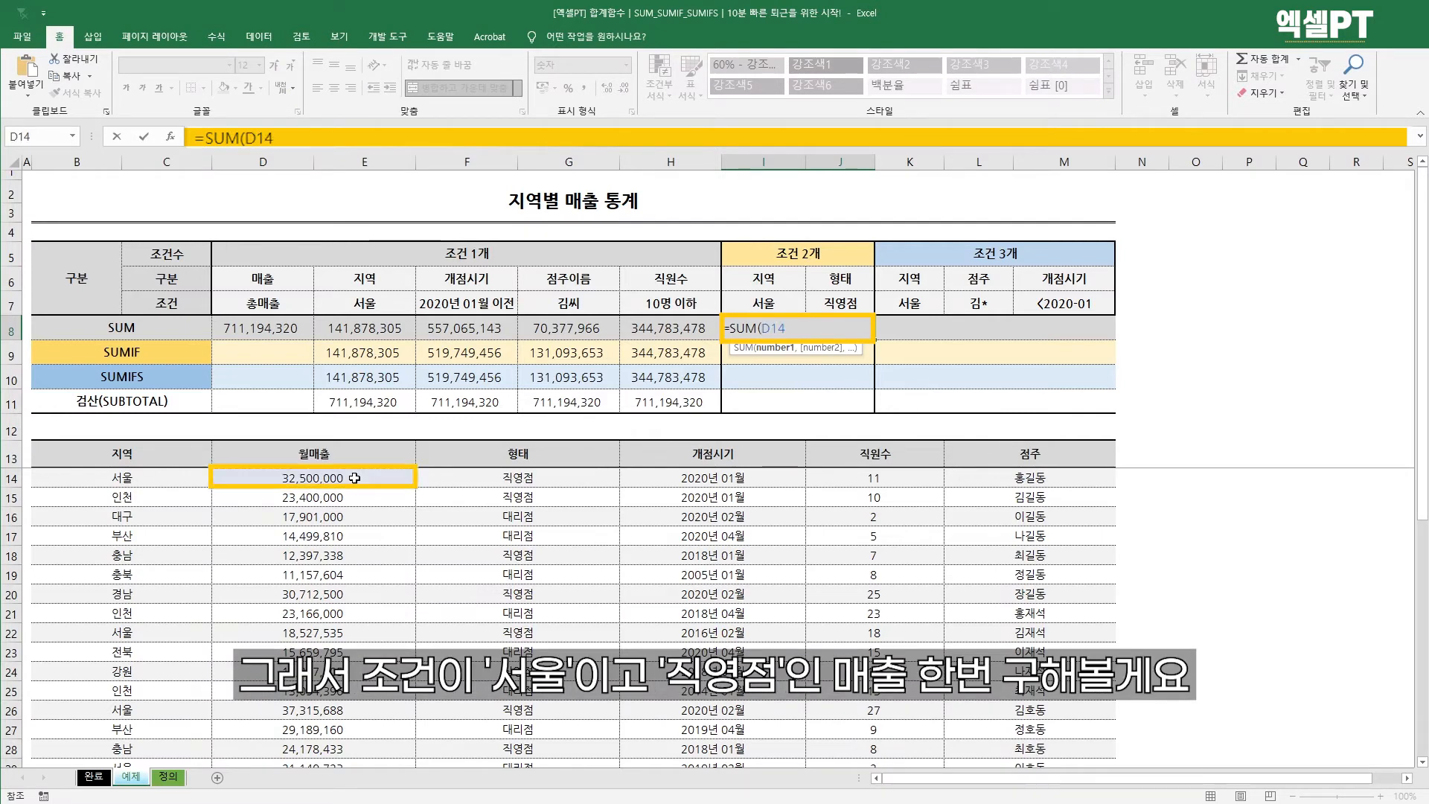
text(,)
click(345, 633)
scroll(344, 644, down, 1)
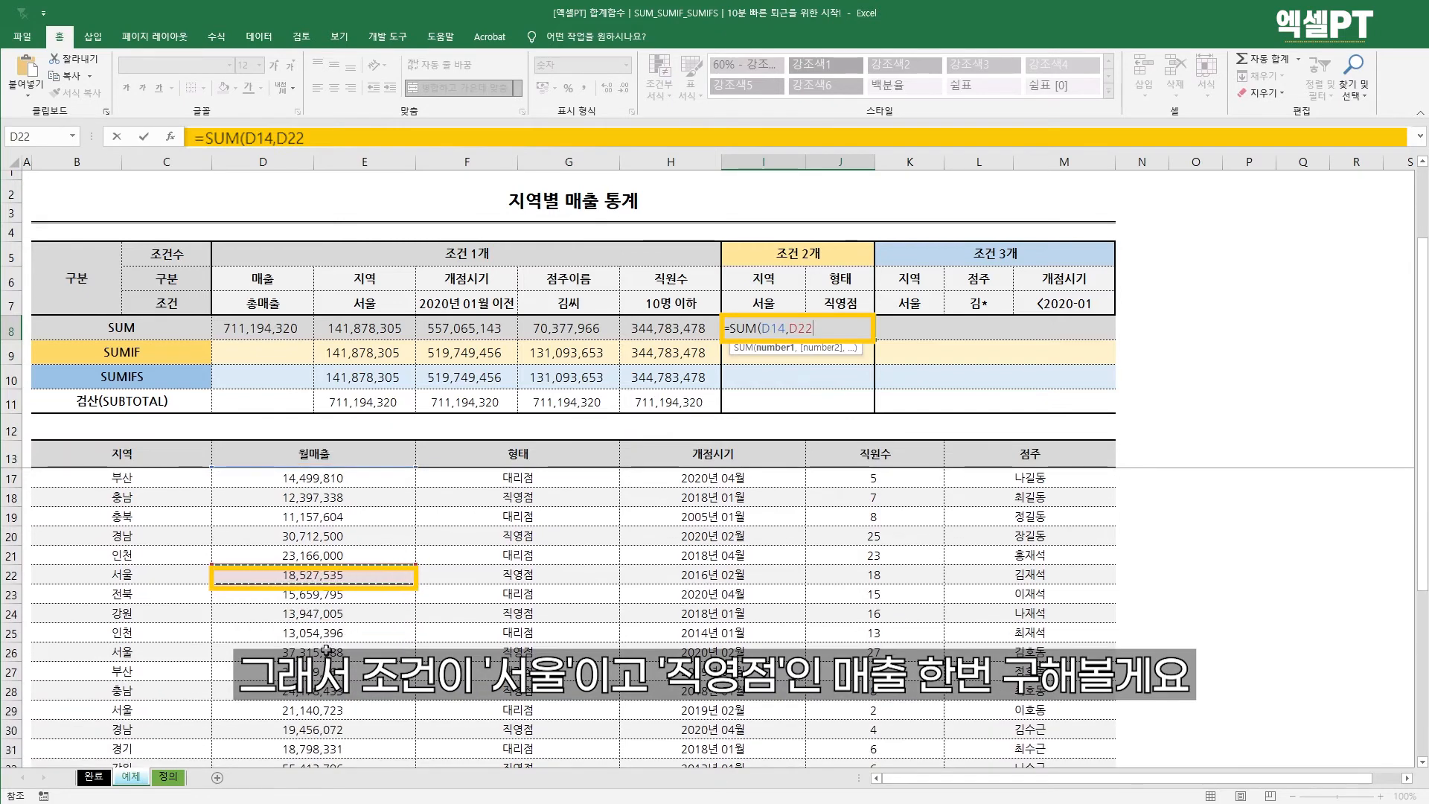
text(,)
click(343, 653)
scroll(343, 653, down, 3)
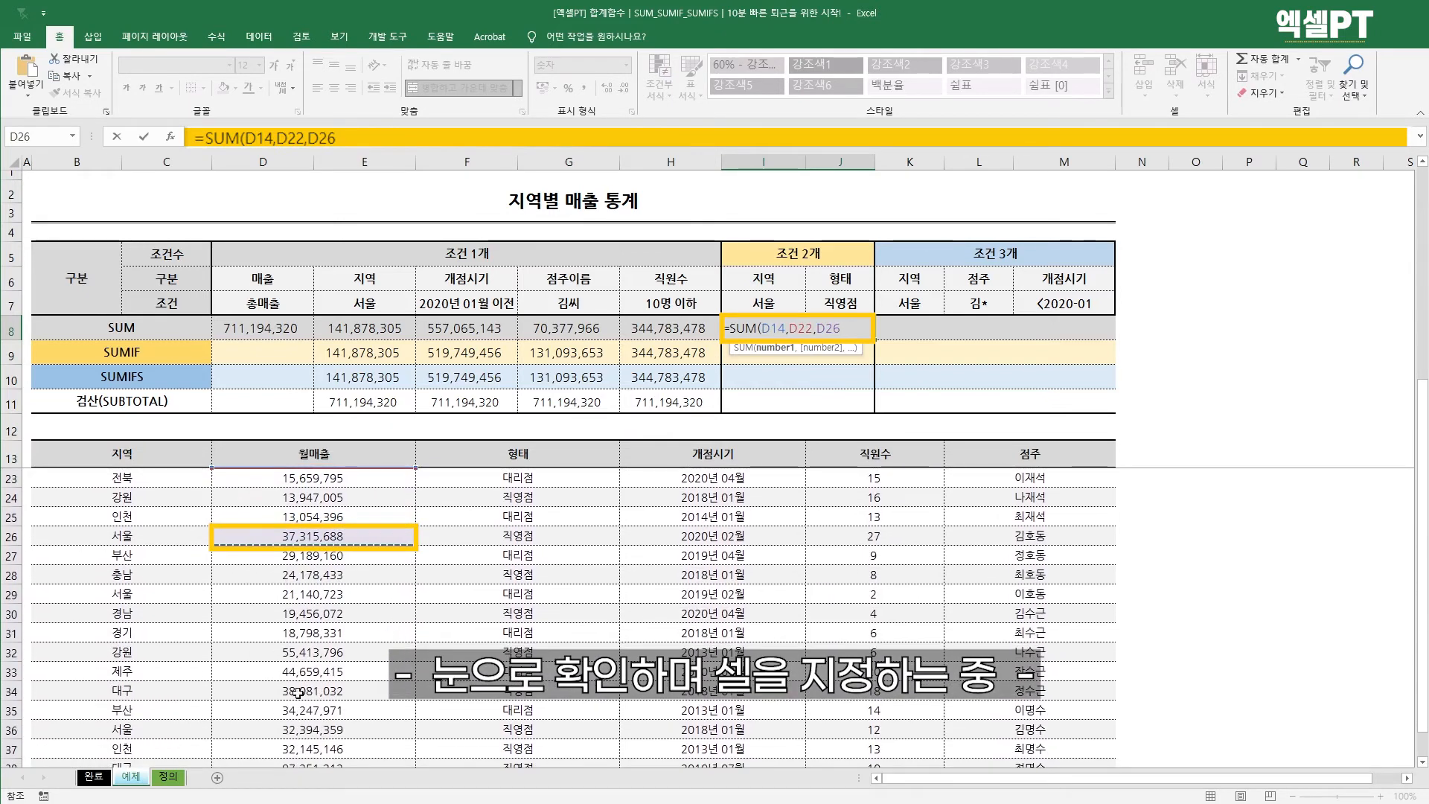
text(,)
click(350, 674)
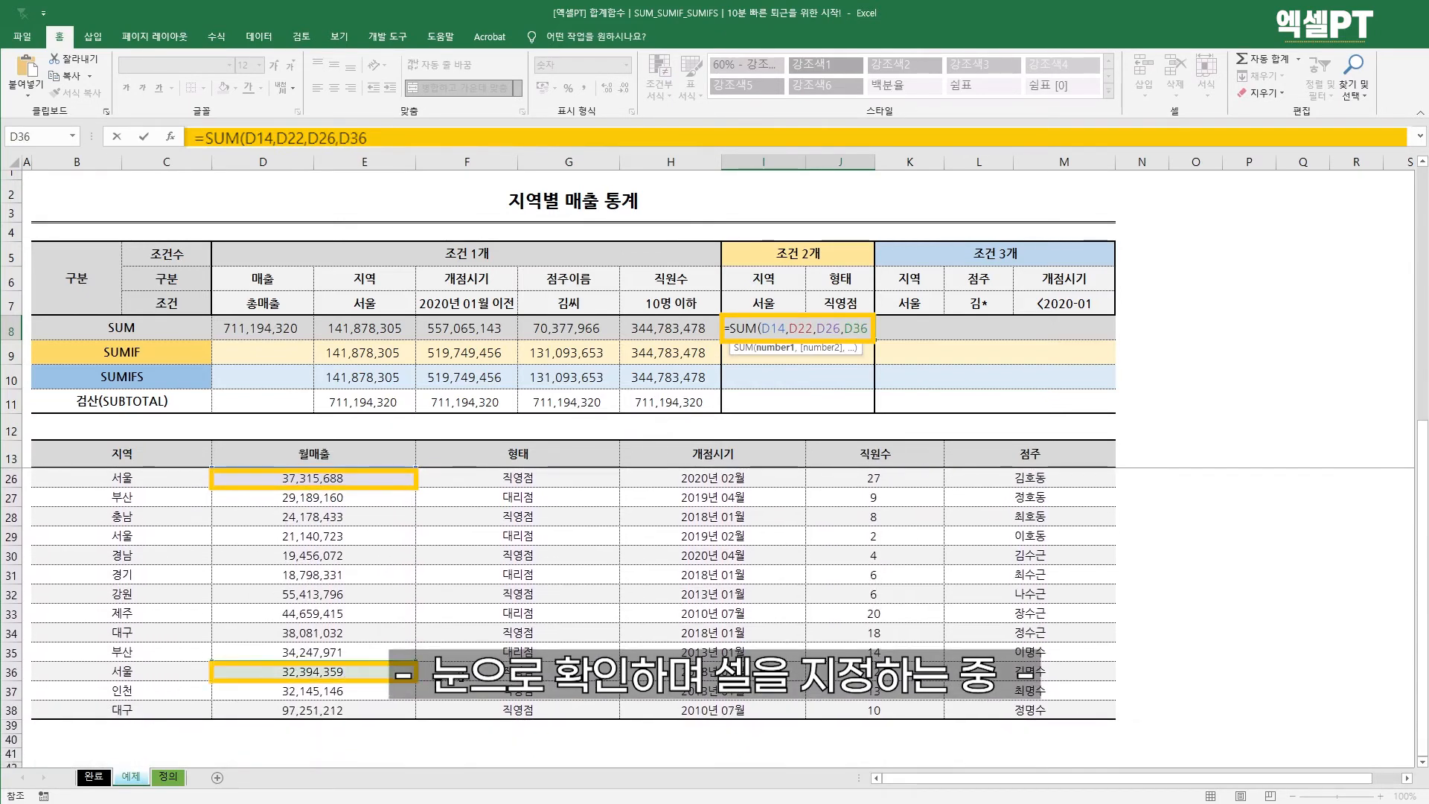
key(Return)
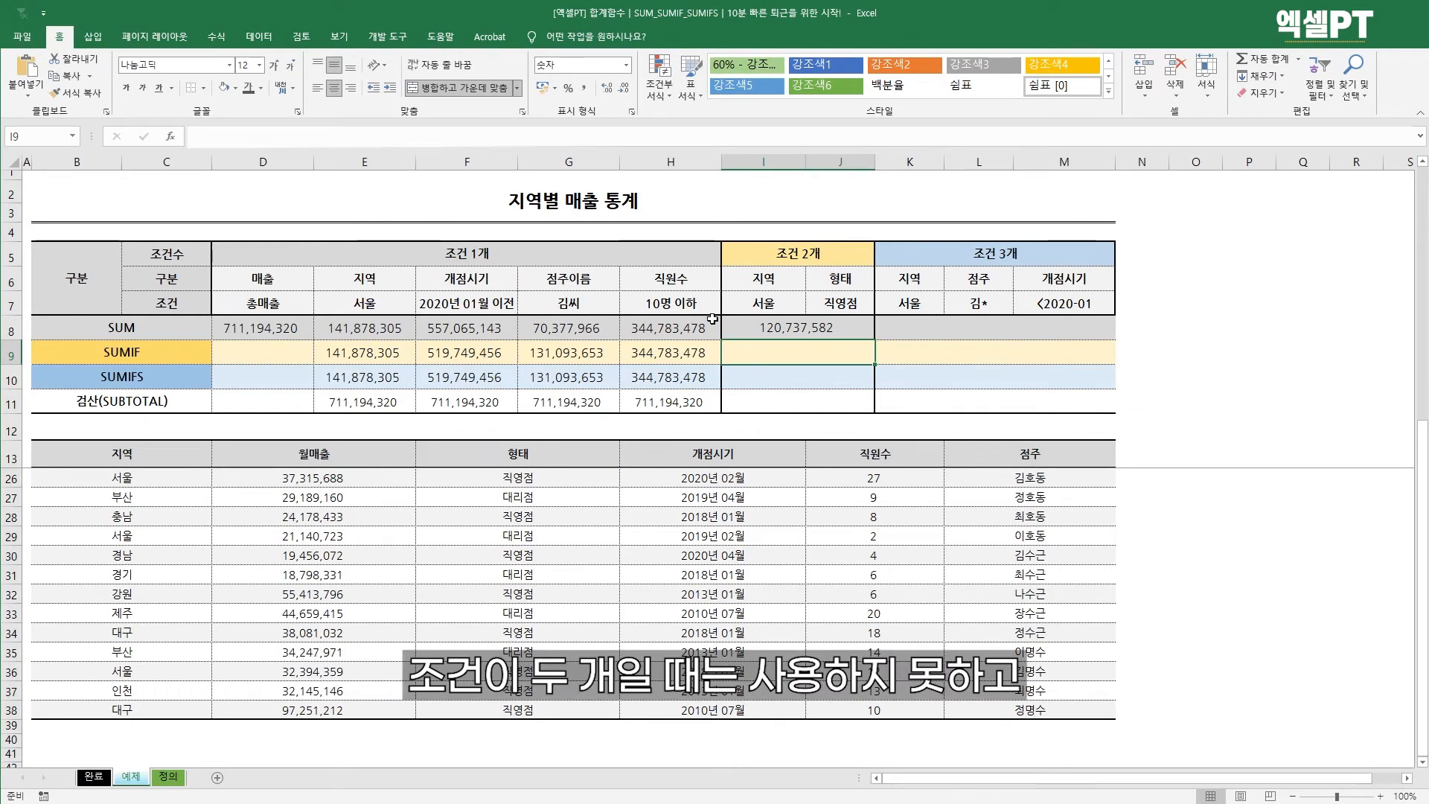
- Start a SUMIFS formula in I10 with the 월매출 data as the absolute sum range $D$14:$E$38
click(764, 375)
text(=)
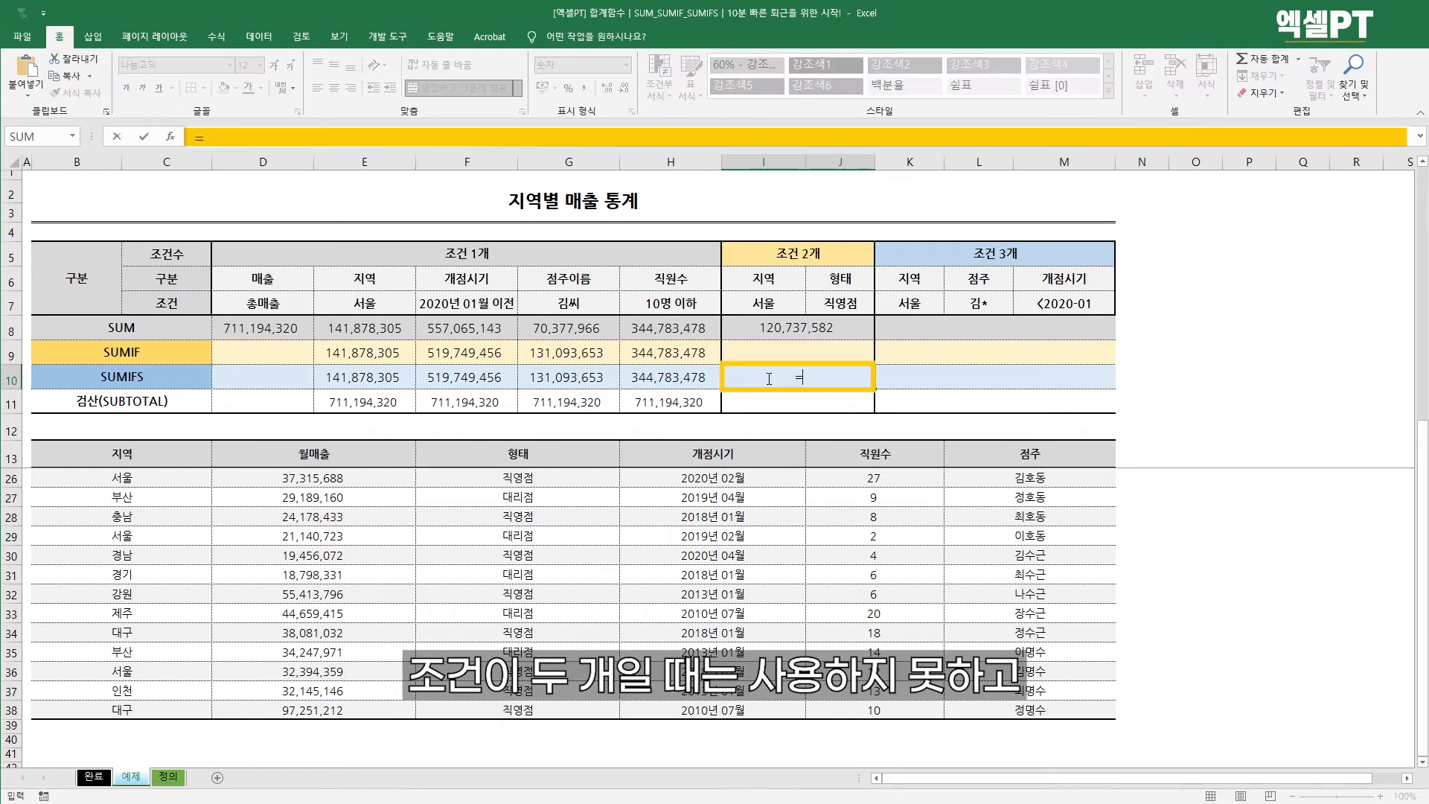
text(sumifs)
key(Tab)
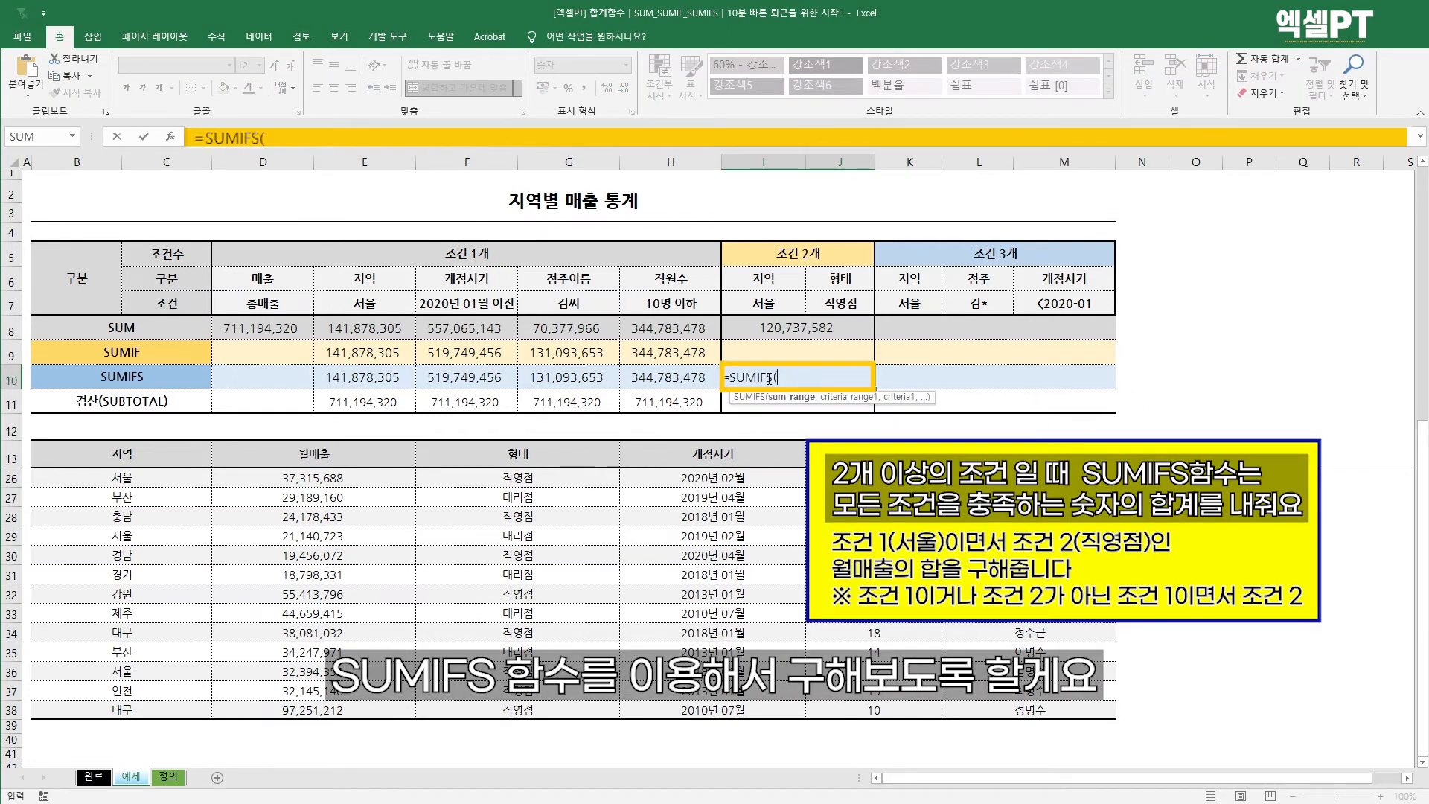
click(322, 481)
click(327, 463)
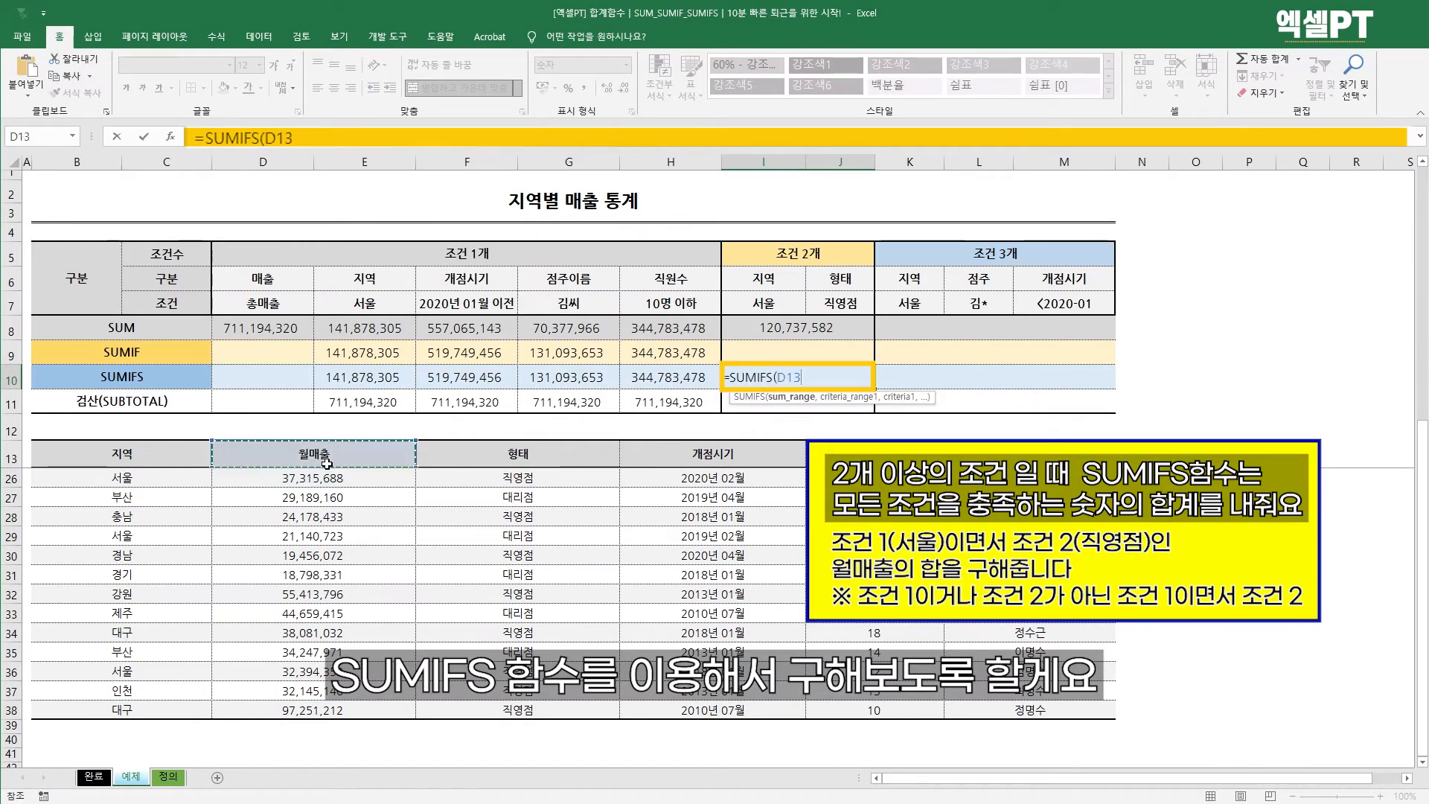
key(Down)
key(ctrl+shift+Down)
key(F4)
text(,)
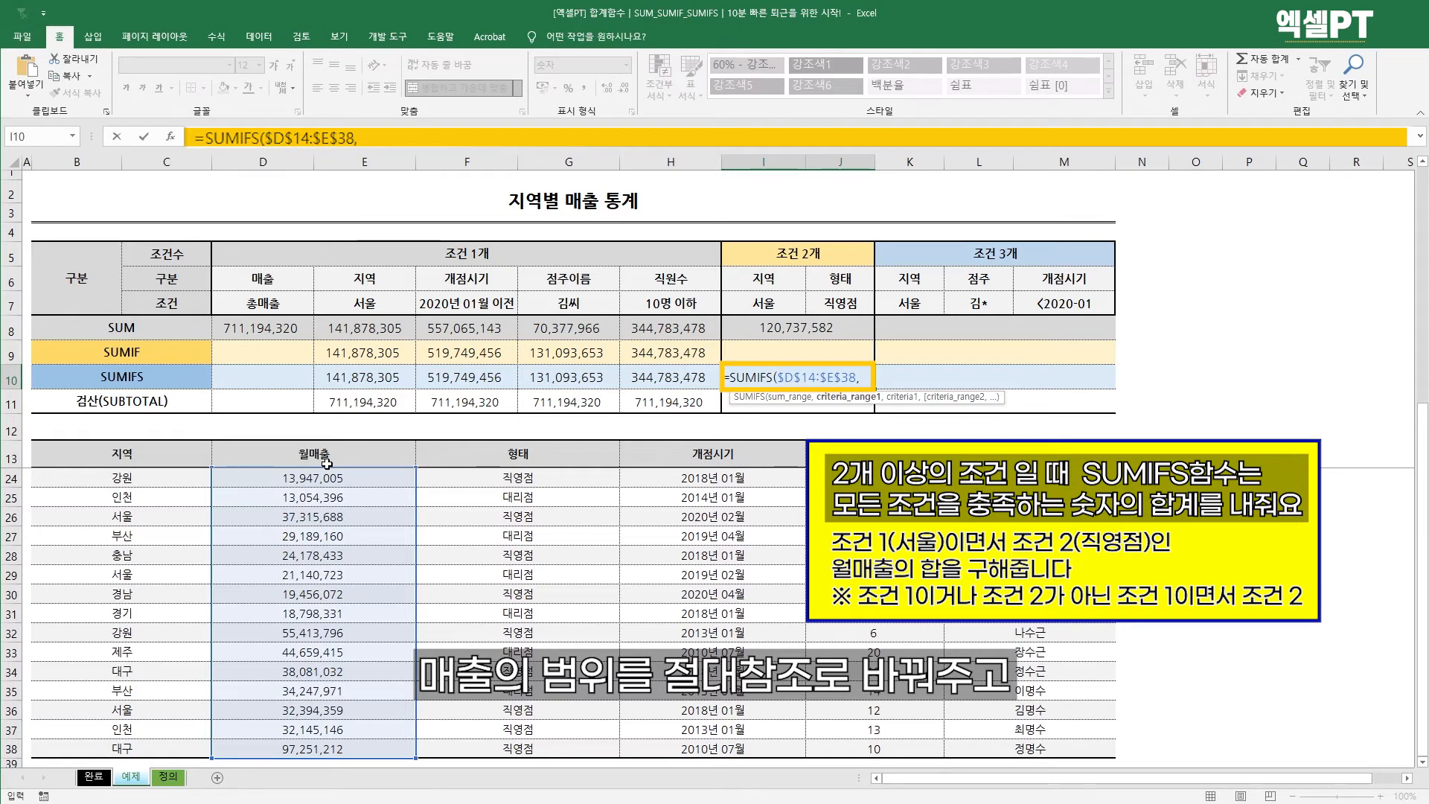
- Add the 지역 data $B$14:$C$38 as the first absolute criteria range of the I10 SUMIFS formula
key(Right)
key(Left)
key(Left)
key(Left)
key(Left)
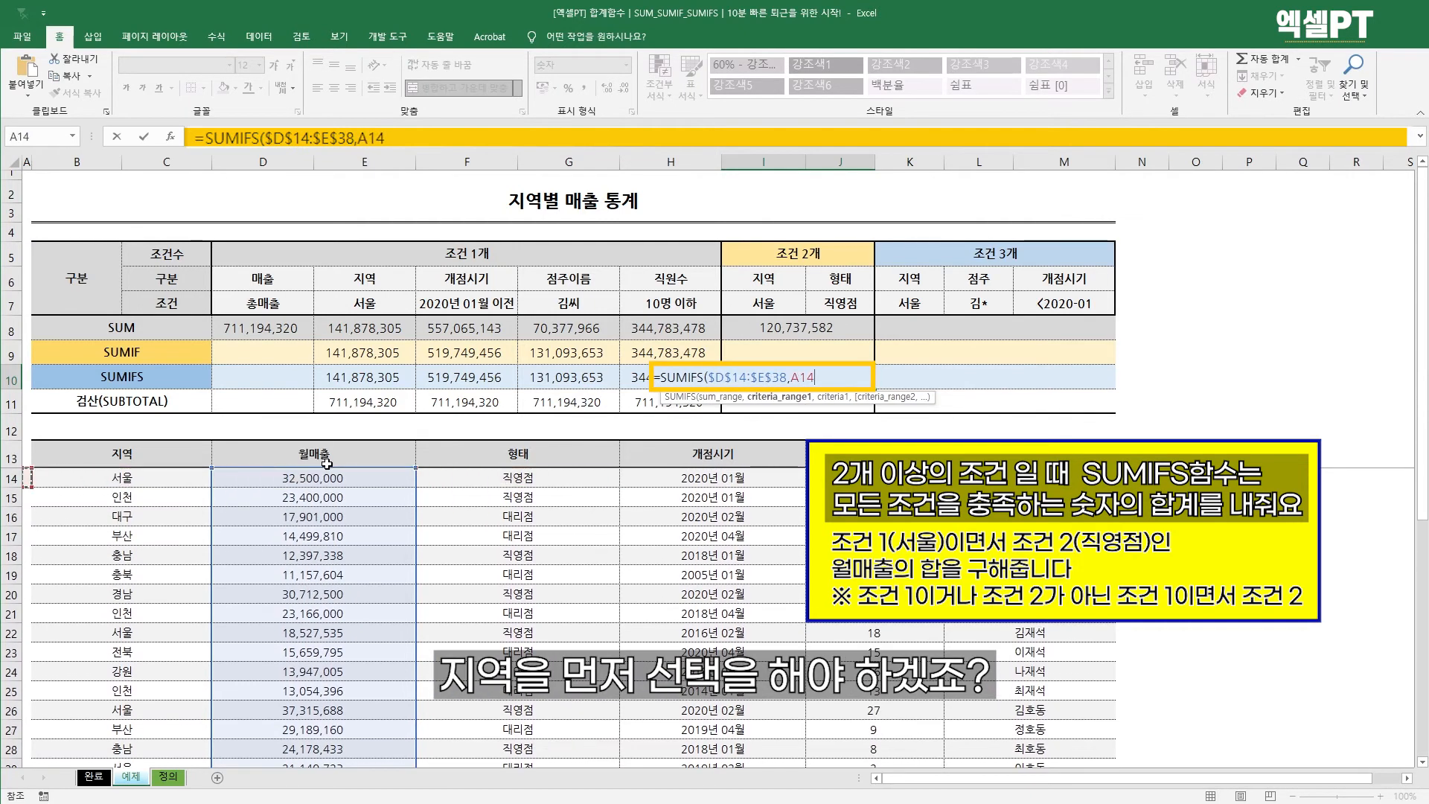
key(ctrl+shift+Down)
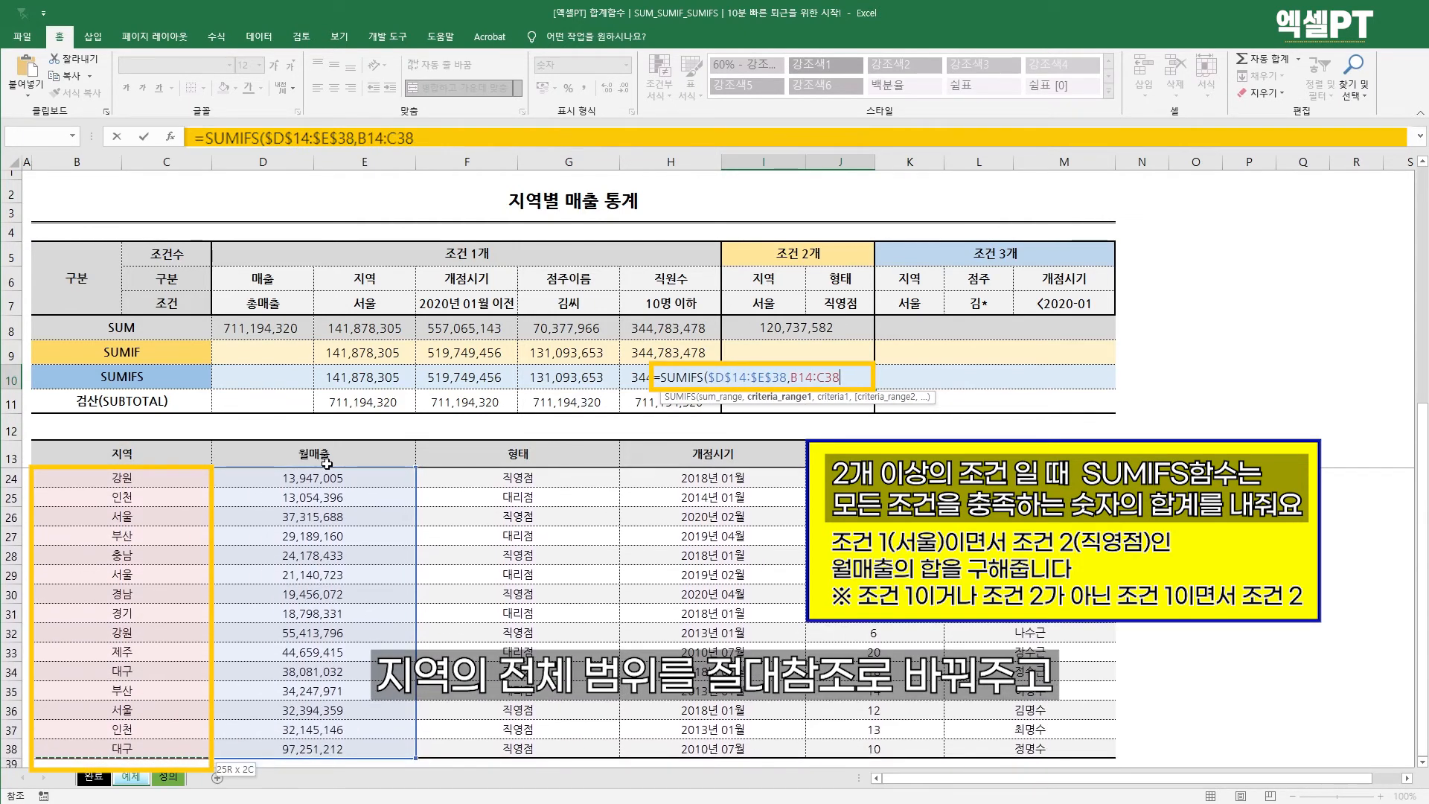
key(F4)
text(,)
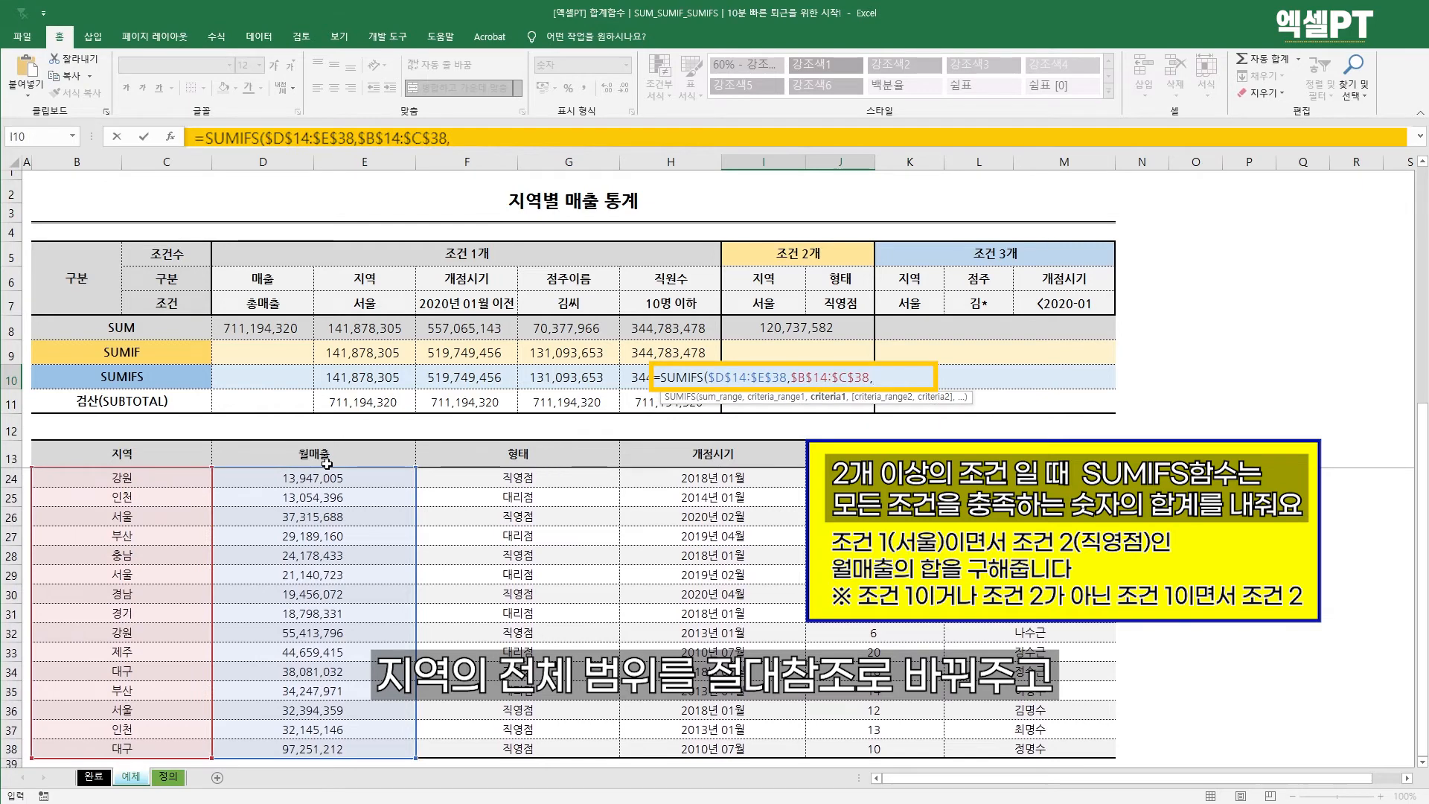
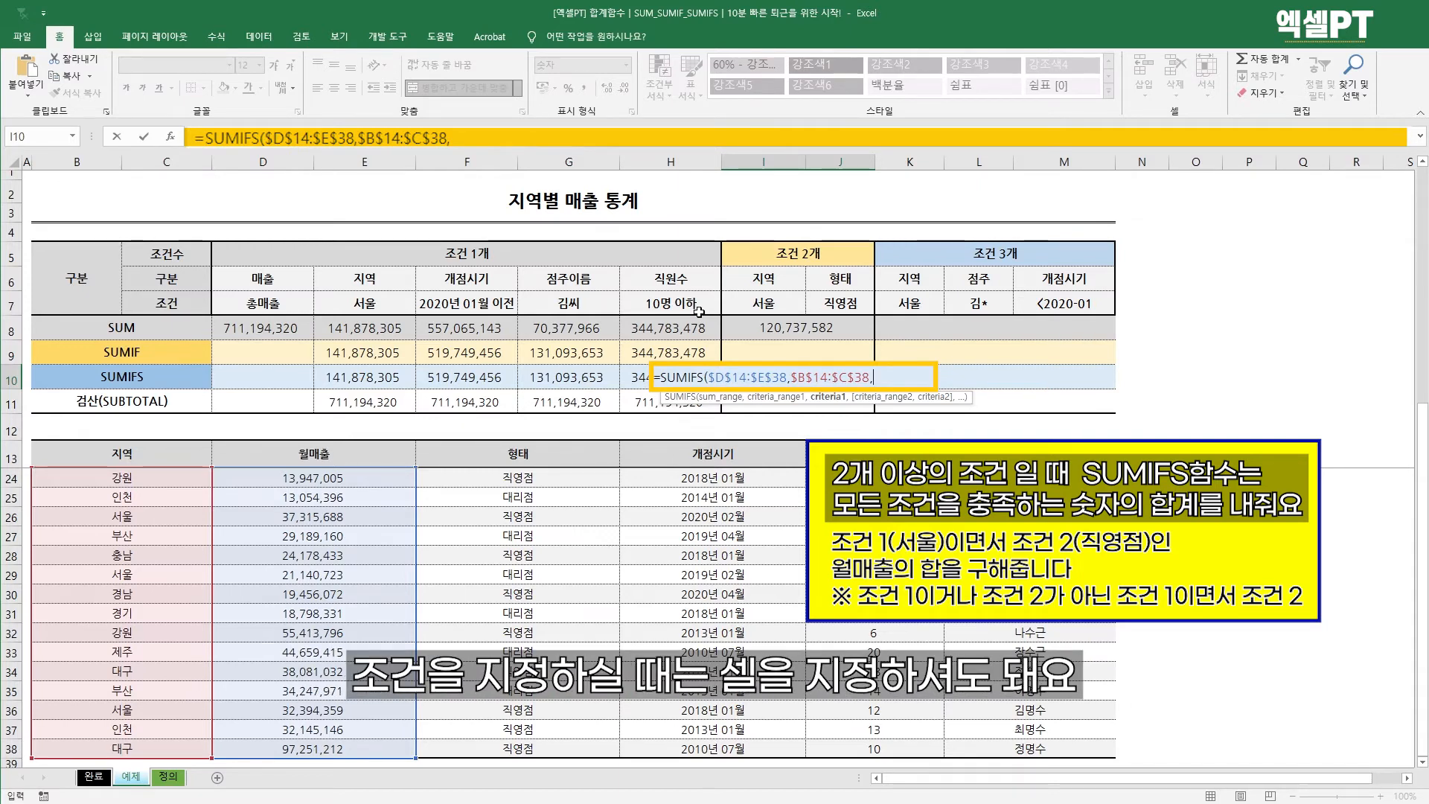
- Add the 서울 condition cell as the absolute first criterion $I$7 of the I10 SUMIFS formula
click(776, 299)
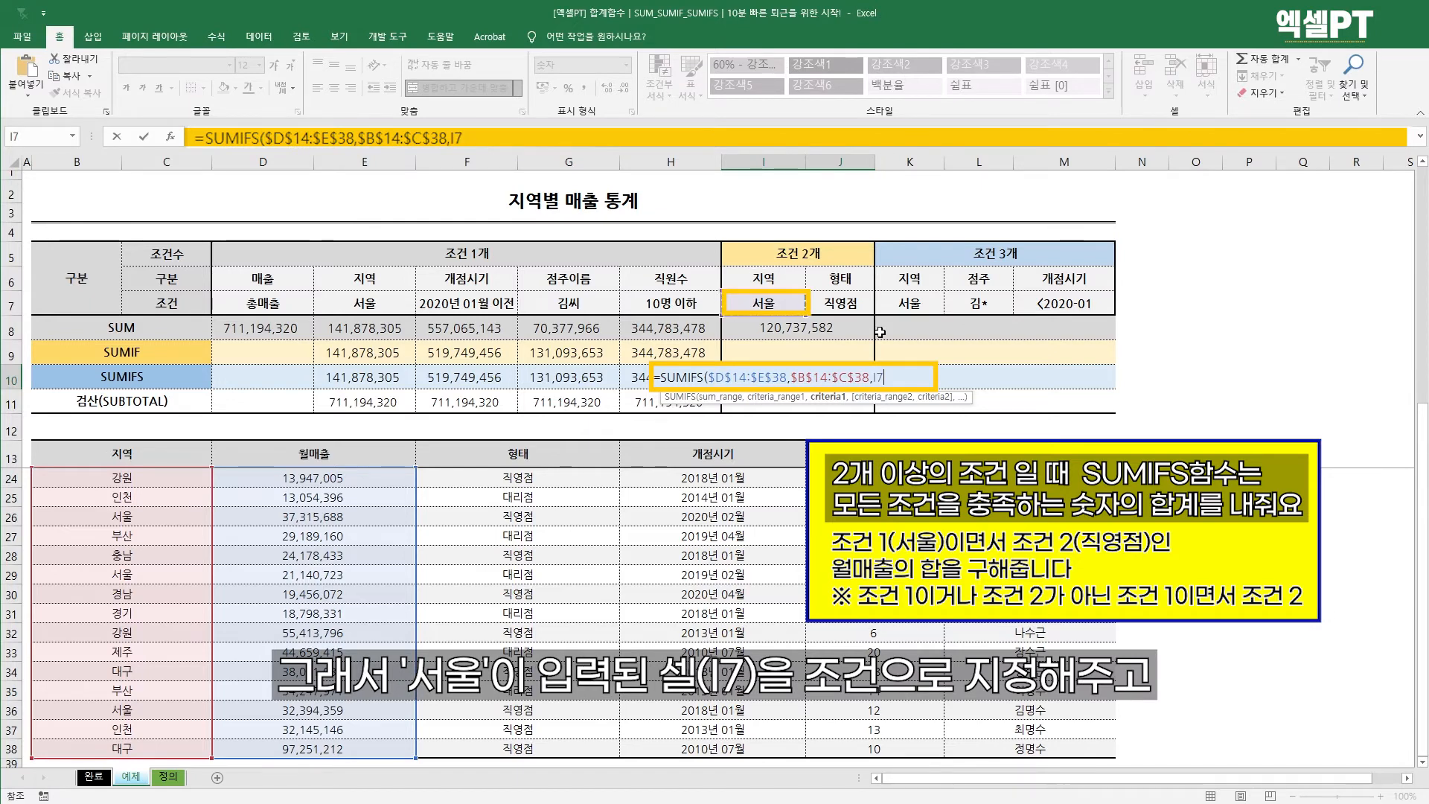
key(F4)
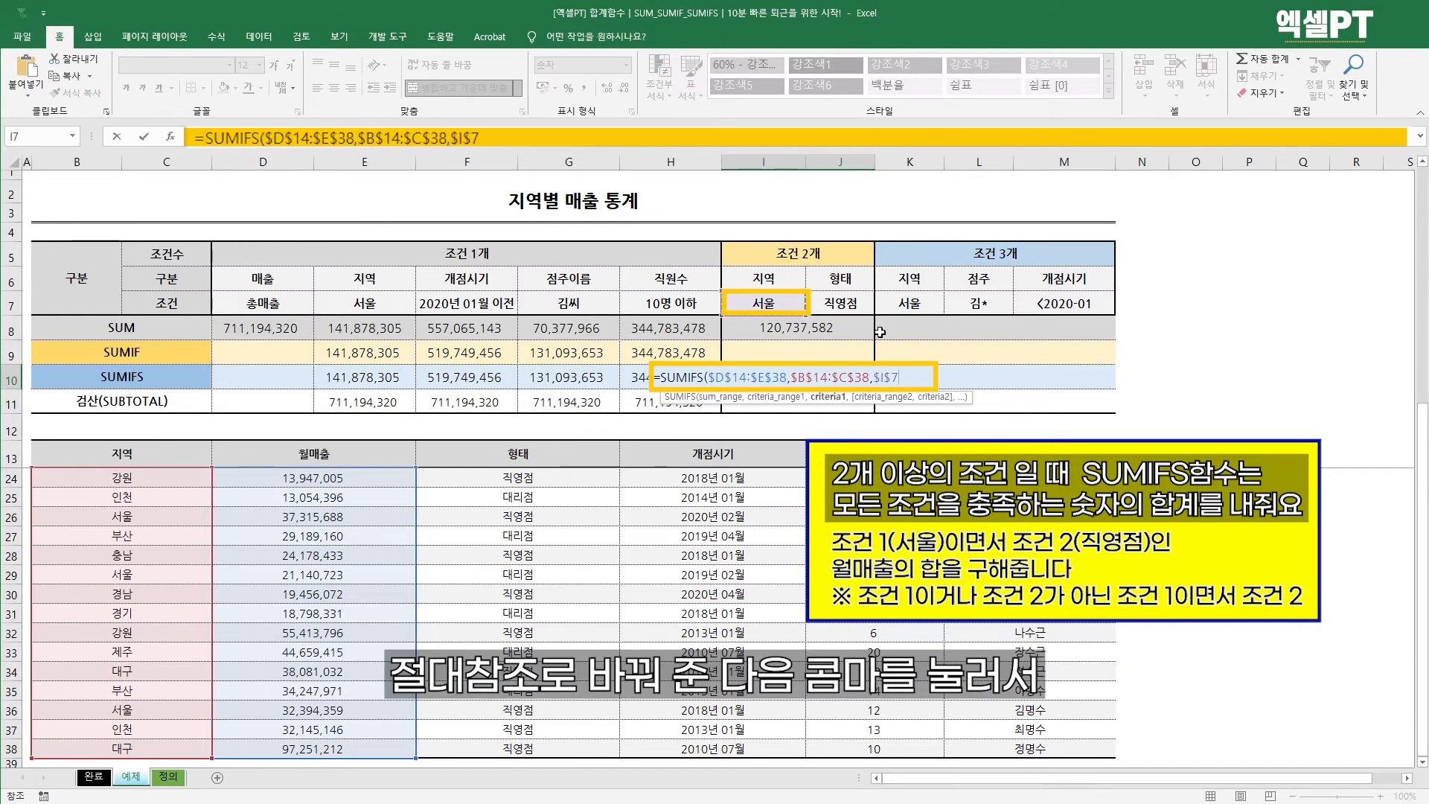
text(,)
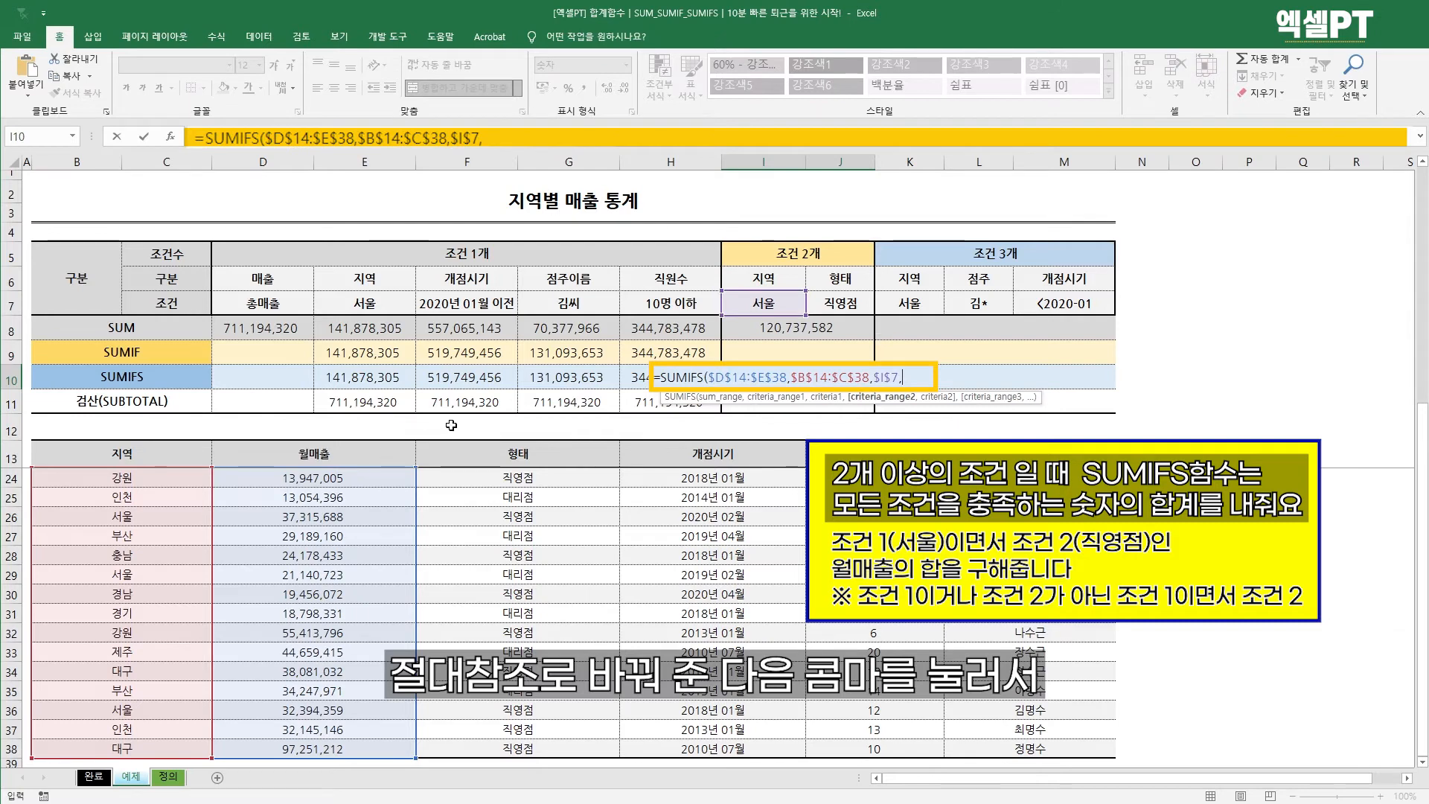
- Add the 형태 data $F$14:$G$38 as the absolute second criteria range of the I10 SUMIFS formula
click(506, 445)
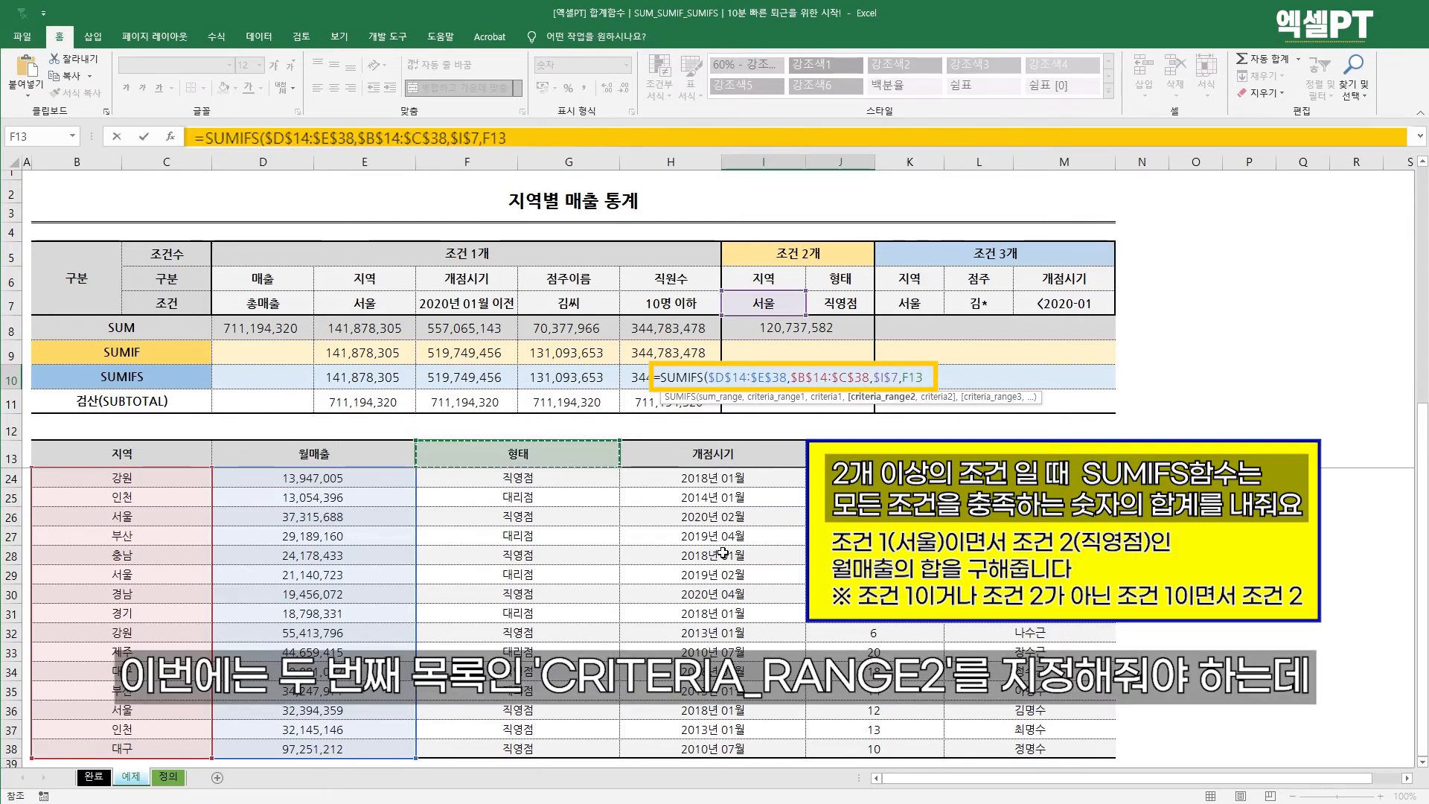
key(Down)
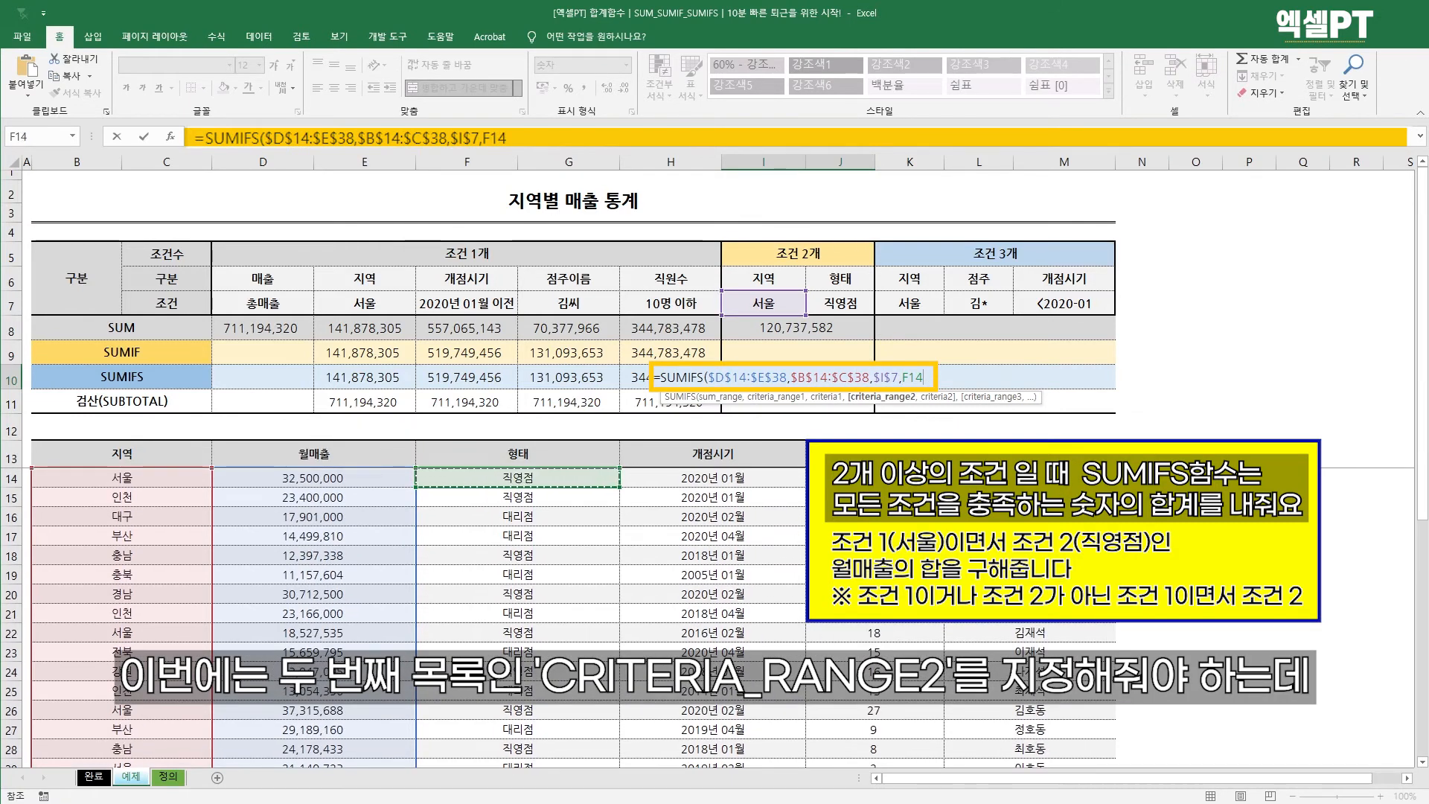
click(571, 467)
click(571, 469)
key(ctrl+shift+Down)
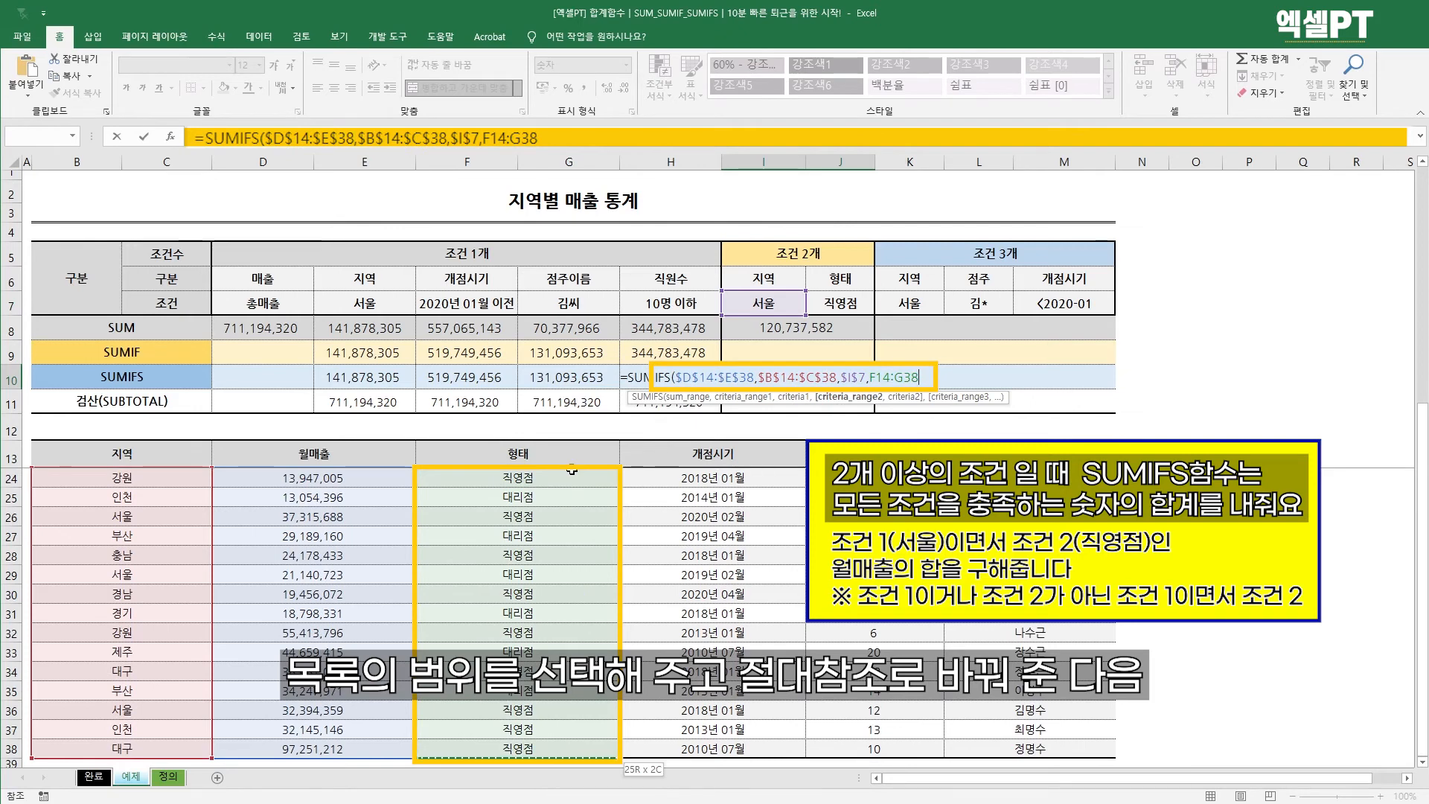
key(F4)
text(,)
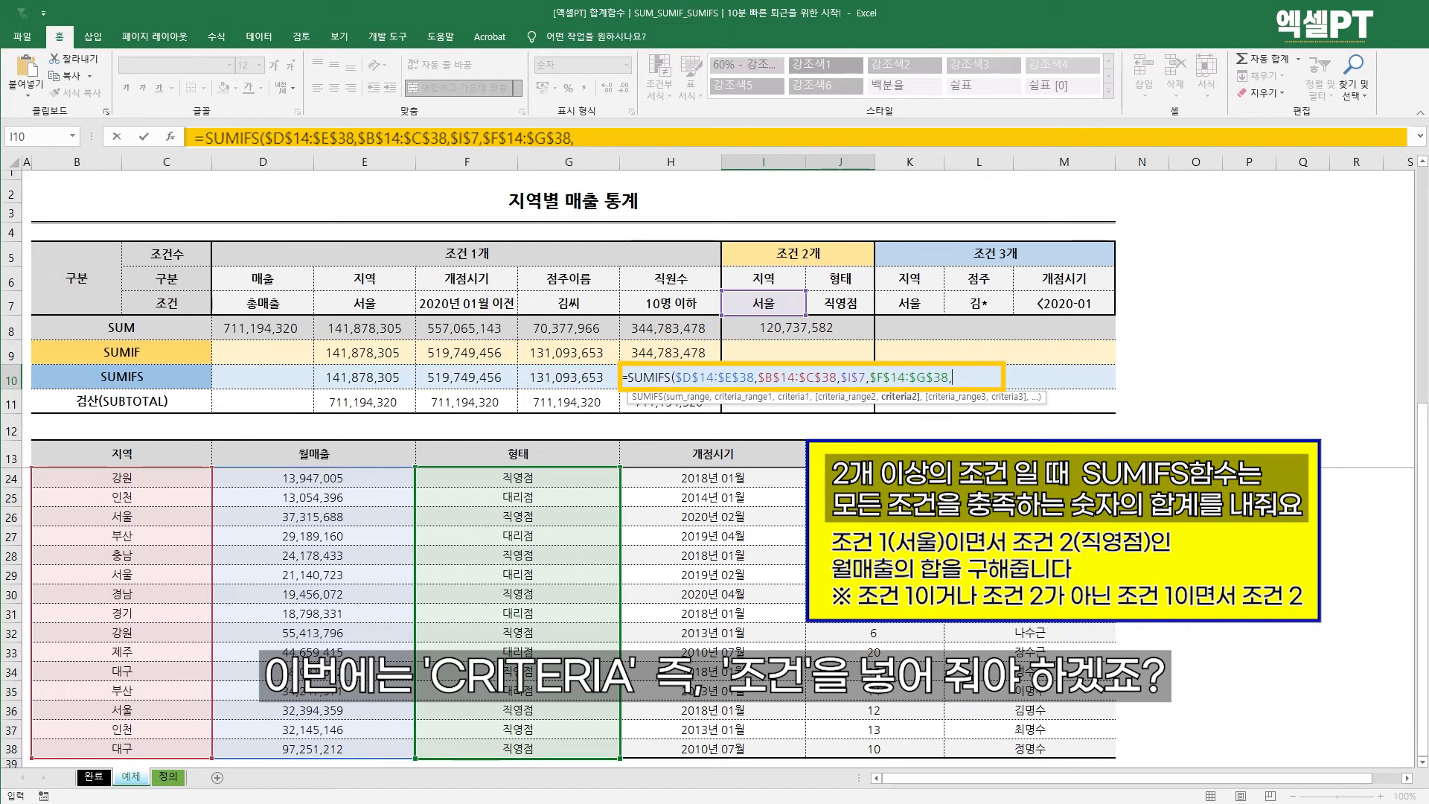
- Complete the I10 SUMIFS formula with the 직영점 condition cell $J$7 as the absolute second criterion
click(843, 305)
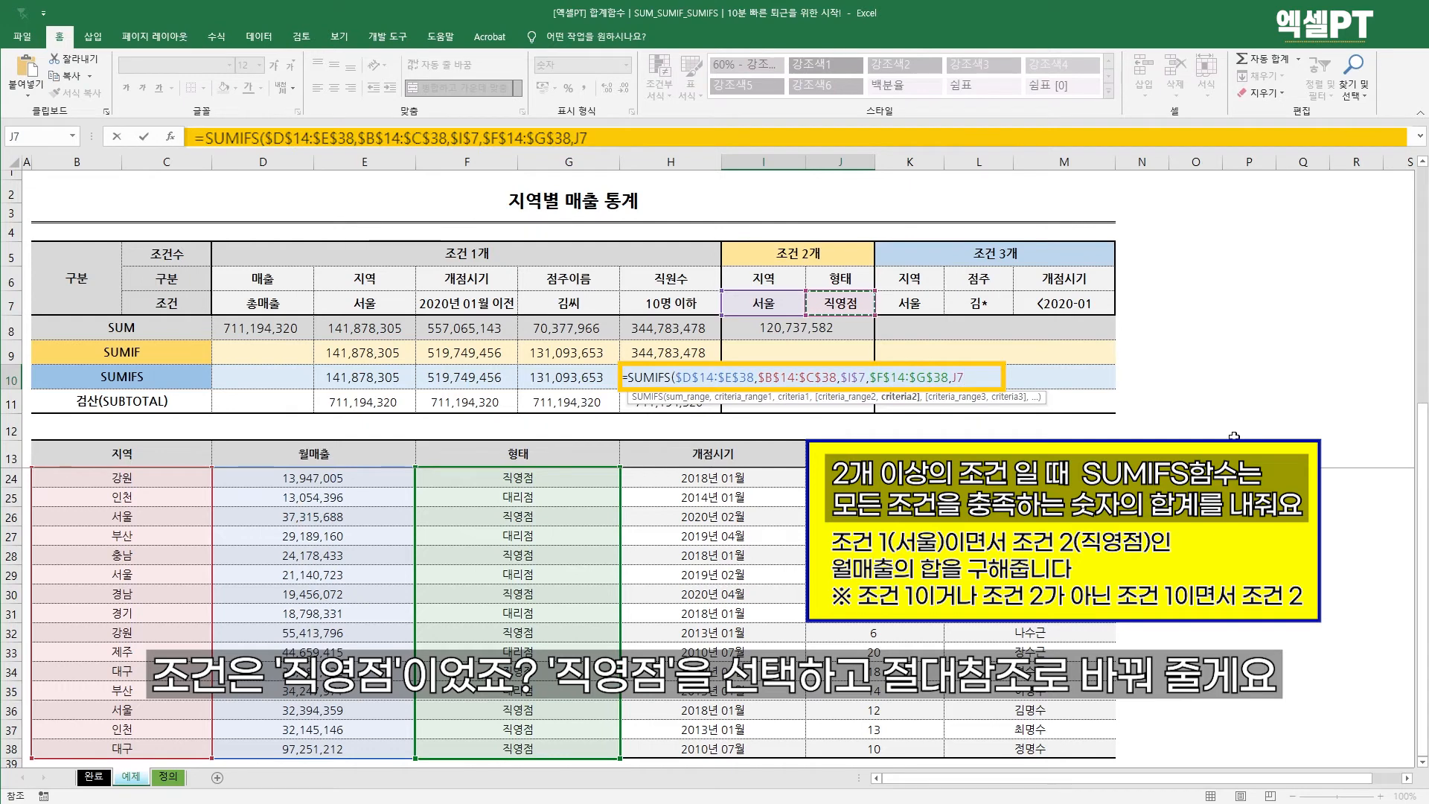
key(F4)
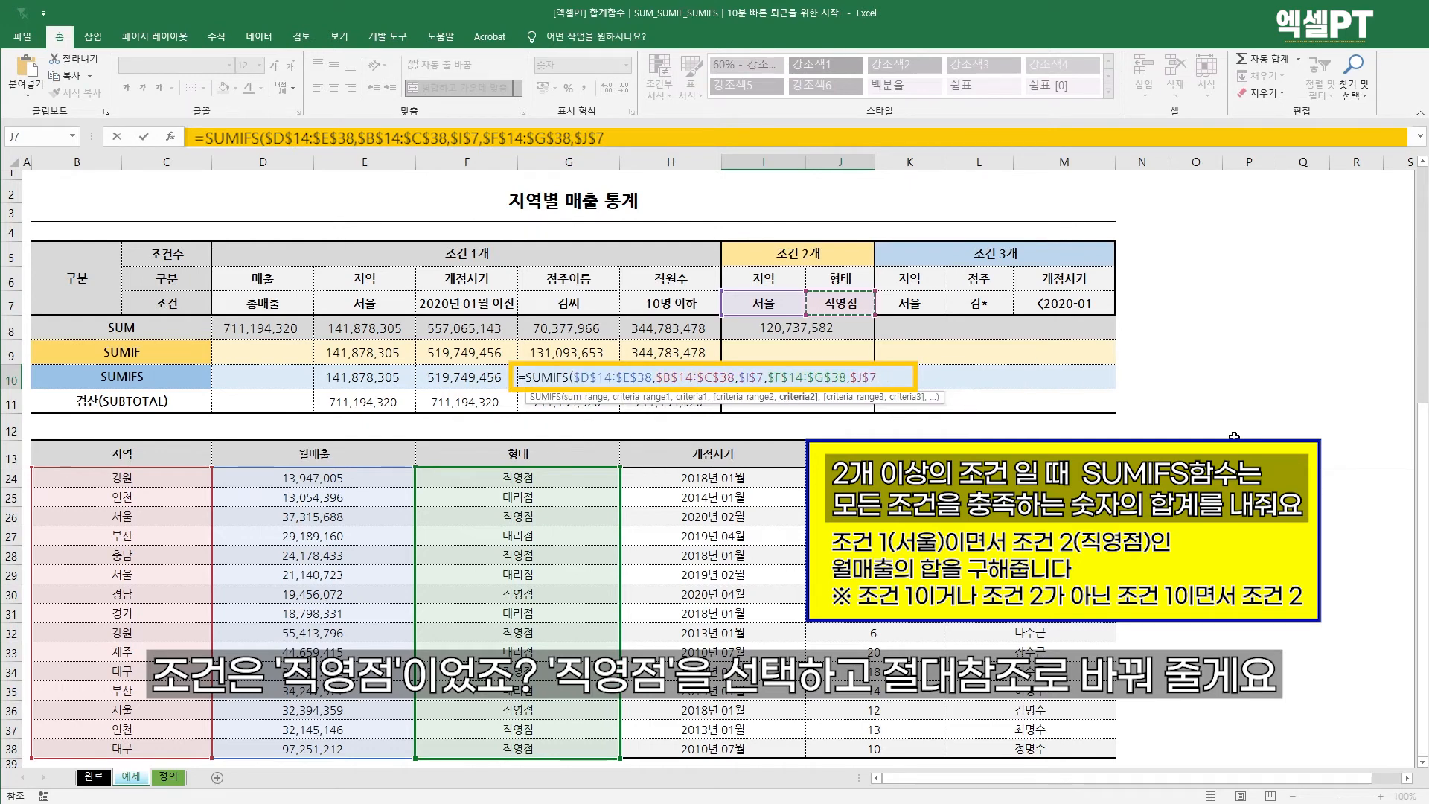
key(Return)
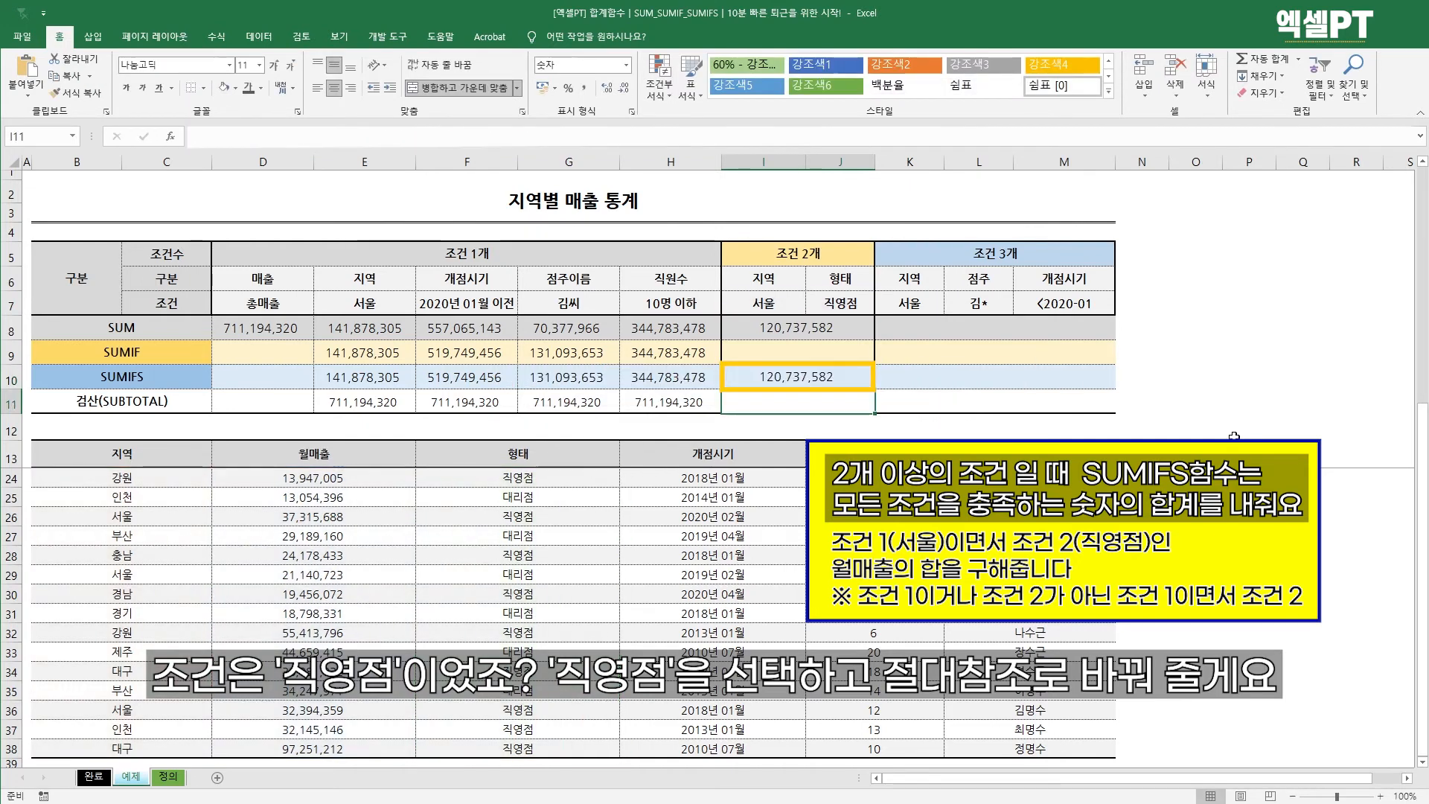
- Review the SUM formula in I8 and compare its result with the SUMIFS result in I10
click(783, 332)
double_click(840, 331)
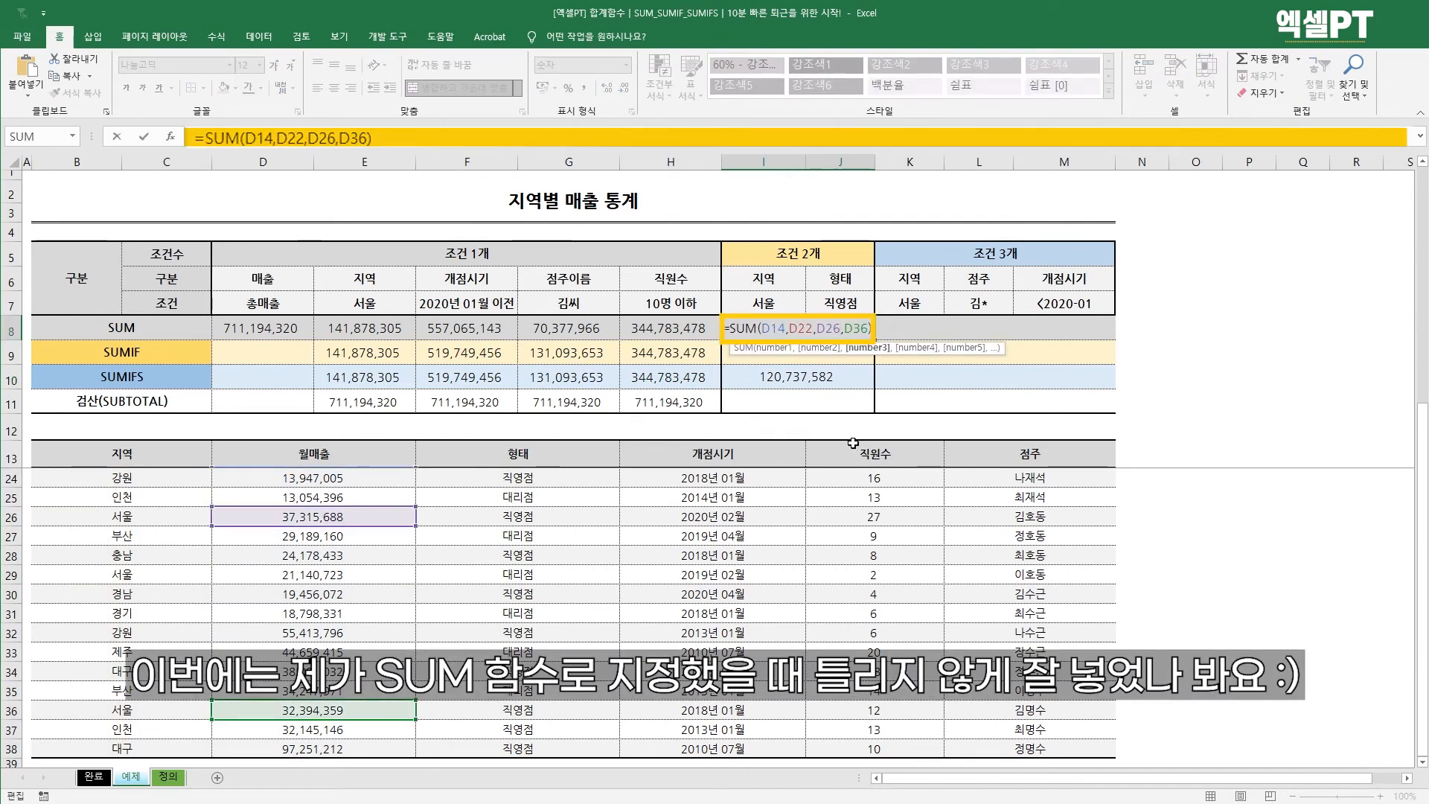
key(ctrl+Return)
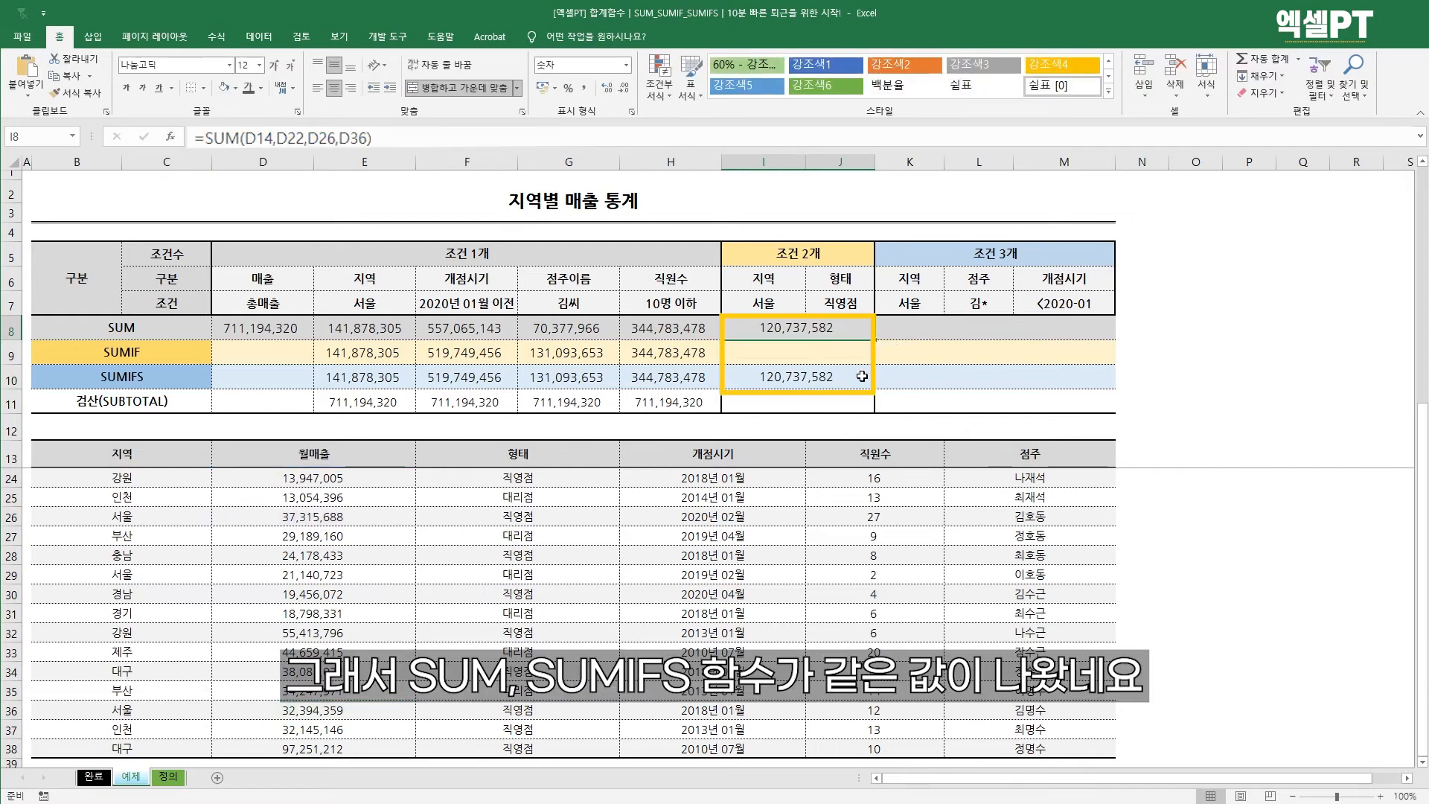
click(844, 378)
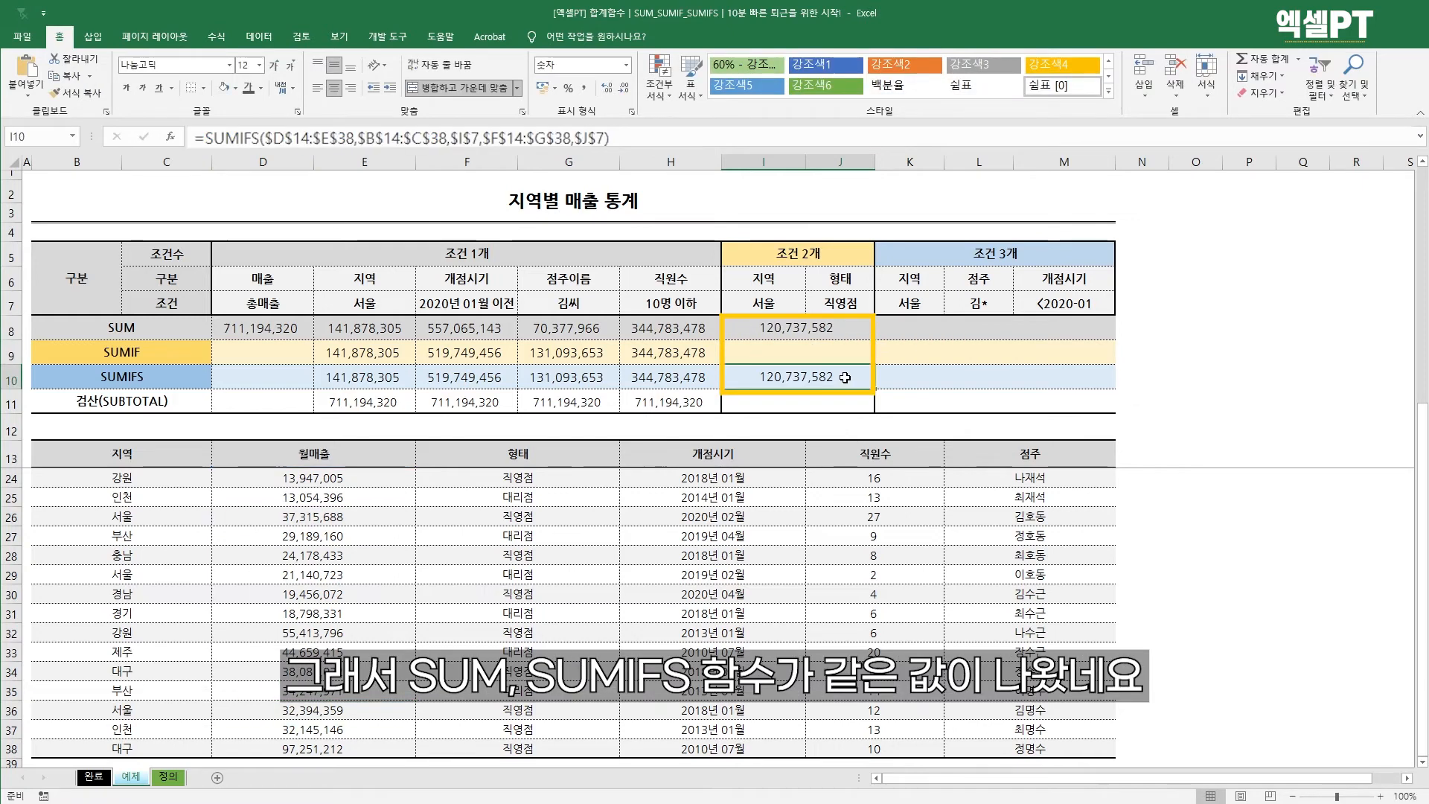
click(833, 333)
- Enter a SUBTOTAL formula in I11 with function number 9 over the 월매출 data D14:E38
click(832, 405)
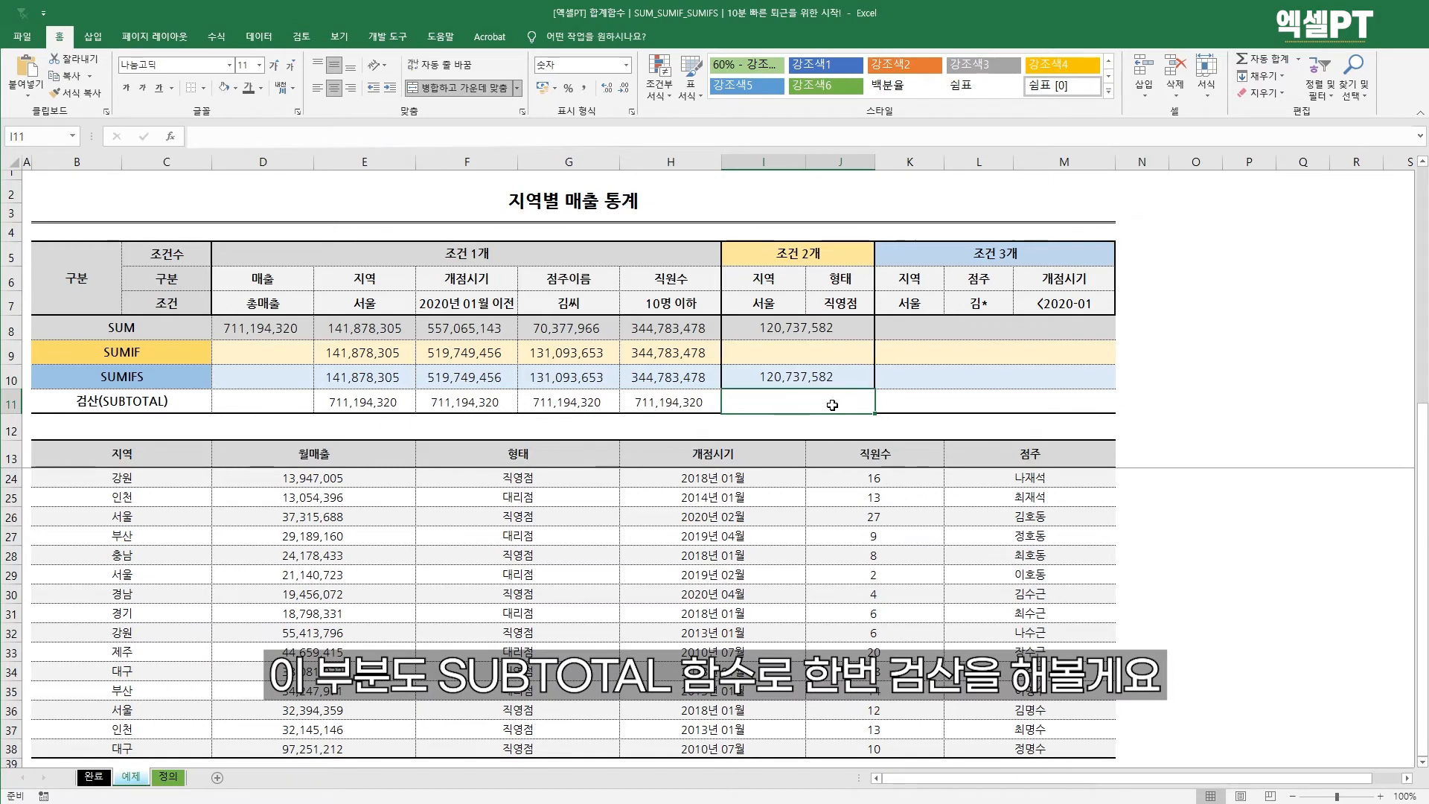
text(=subtotal()
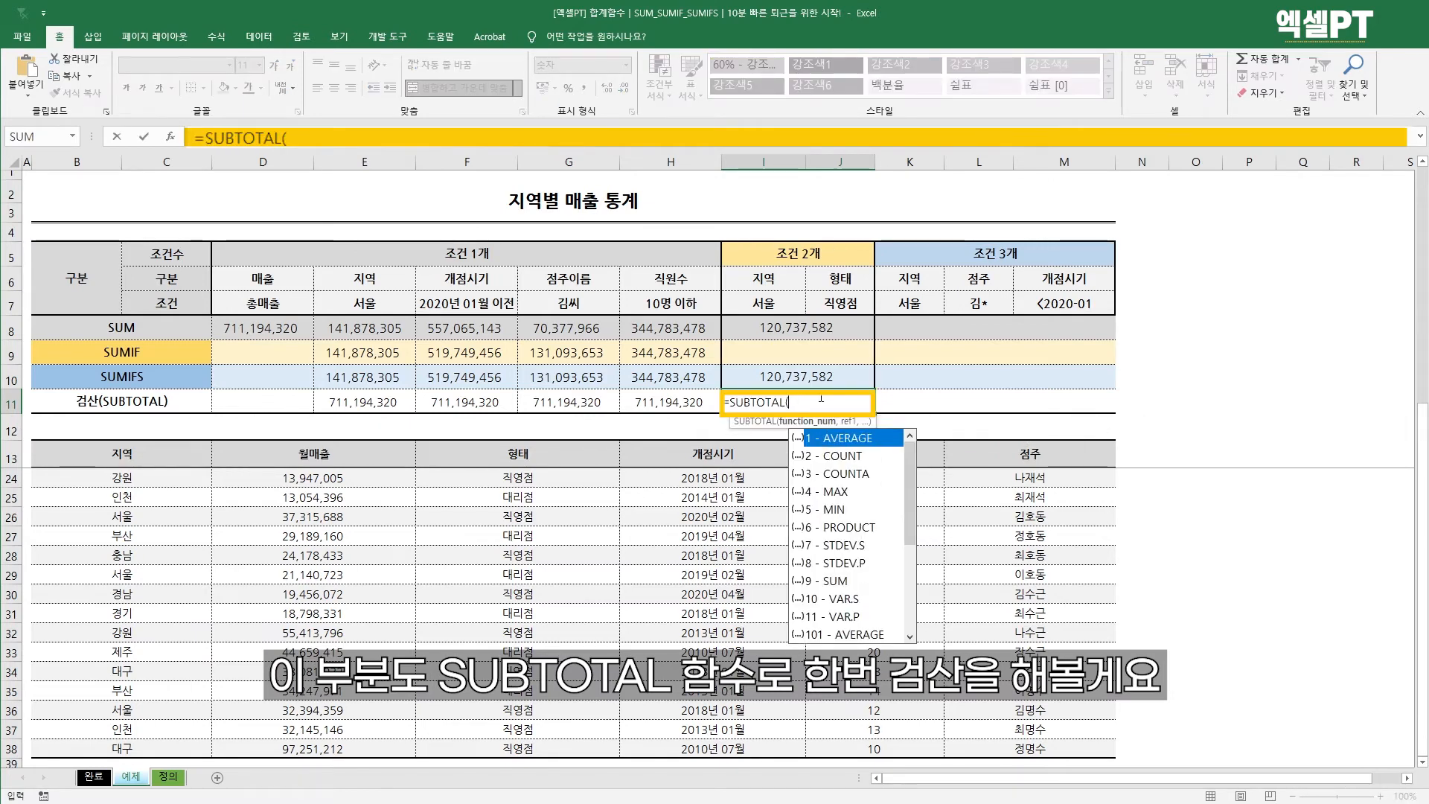
text(9,)
key(Left)
key(Left)
key(Left)
key(Left)
key(Left)
key(Down)
key(Down)
key(Down)
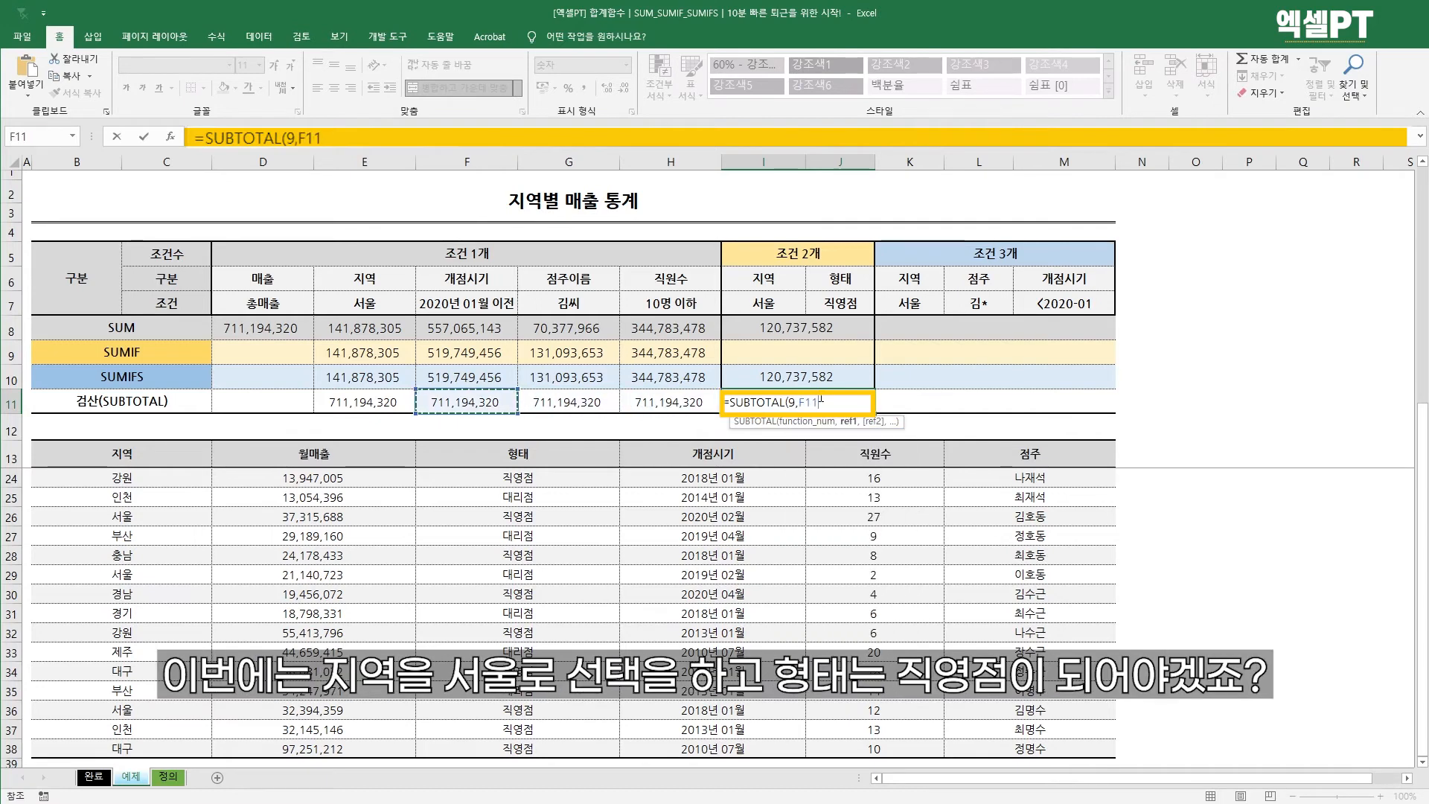
key(ctrl+shift+Down)
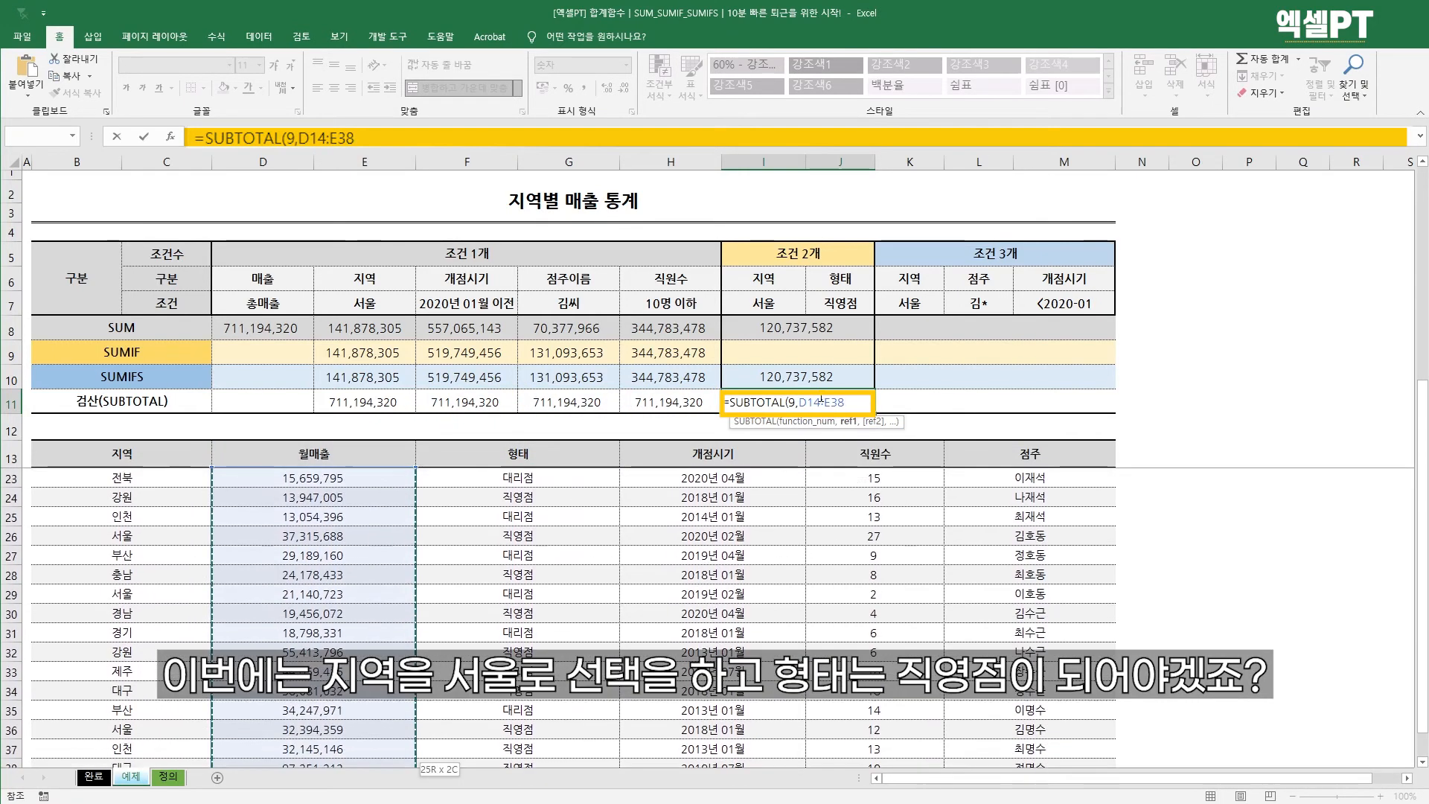
text())
key(Return)
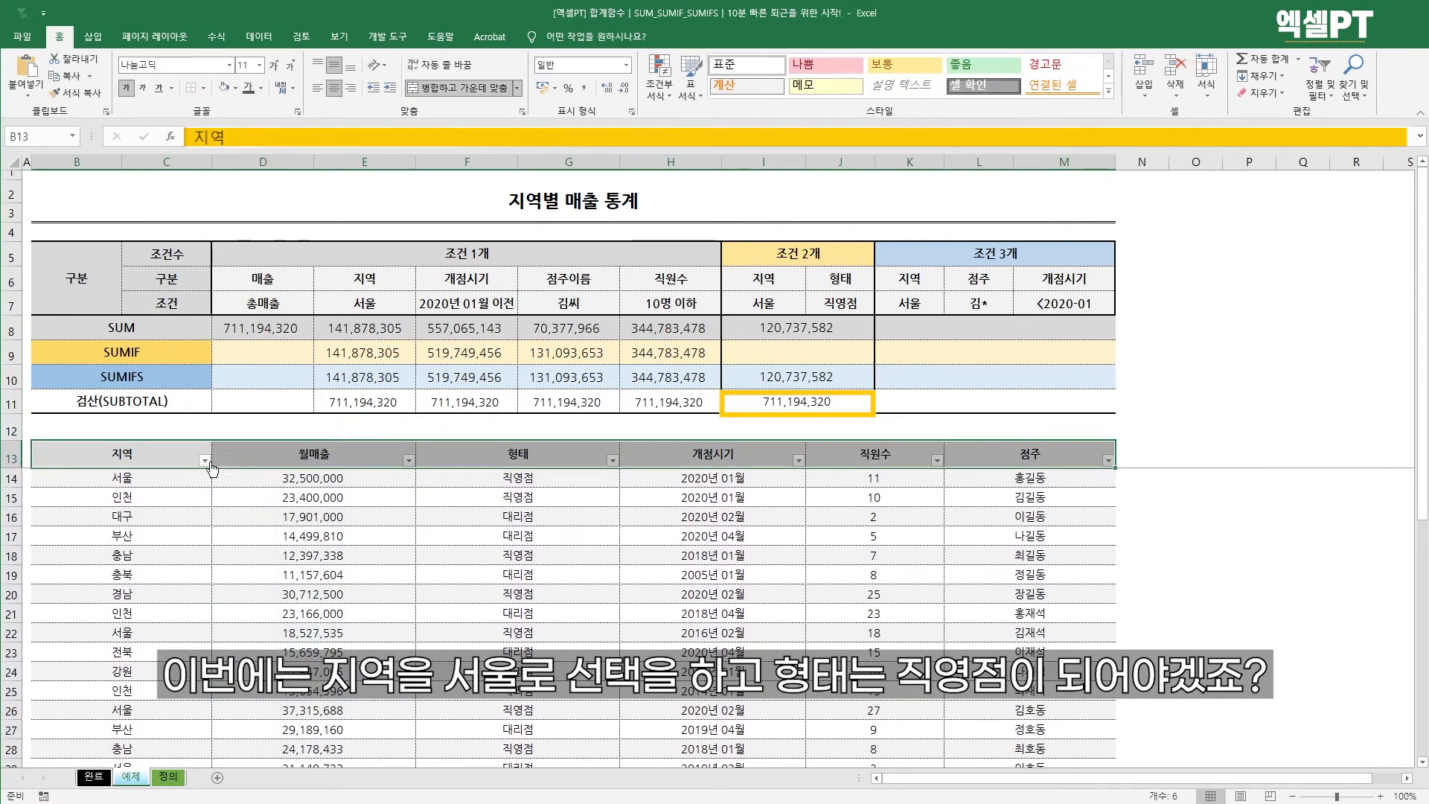
- Filter the data table to 서울 in the 지역 column and 직영점 in the 형태 column
click(204, 460)
click(79, 644)
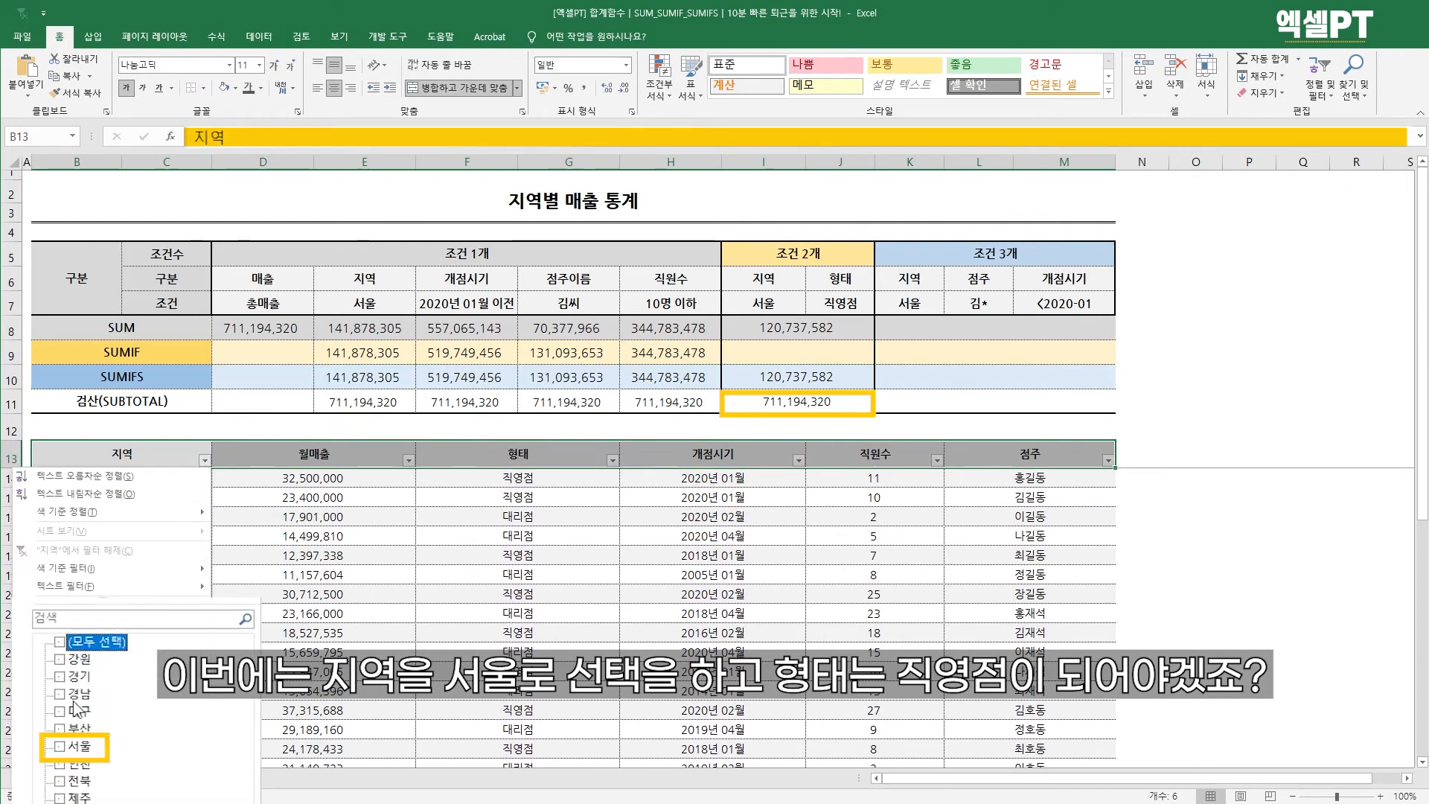
click(59, 747)
key(Return)
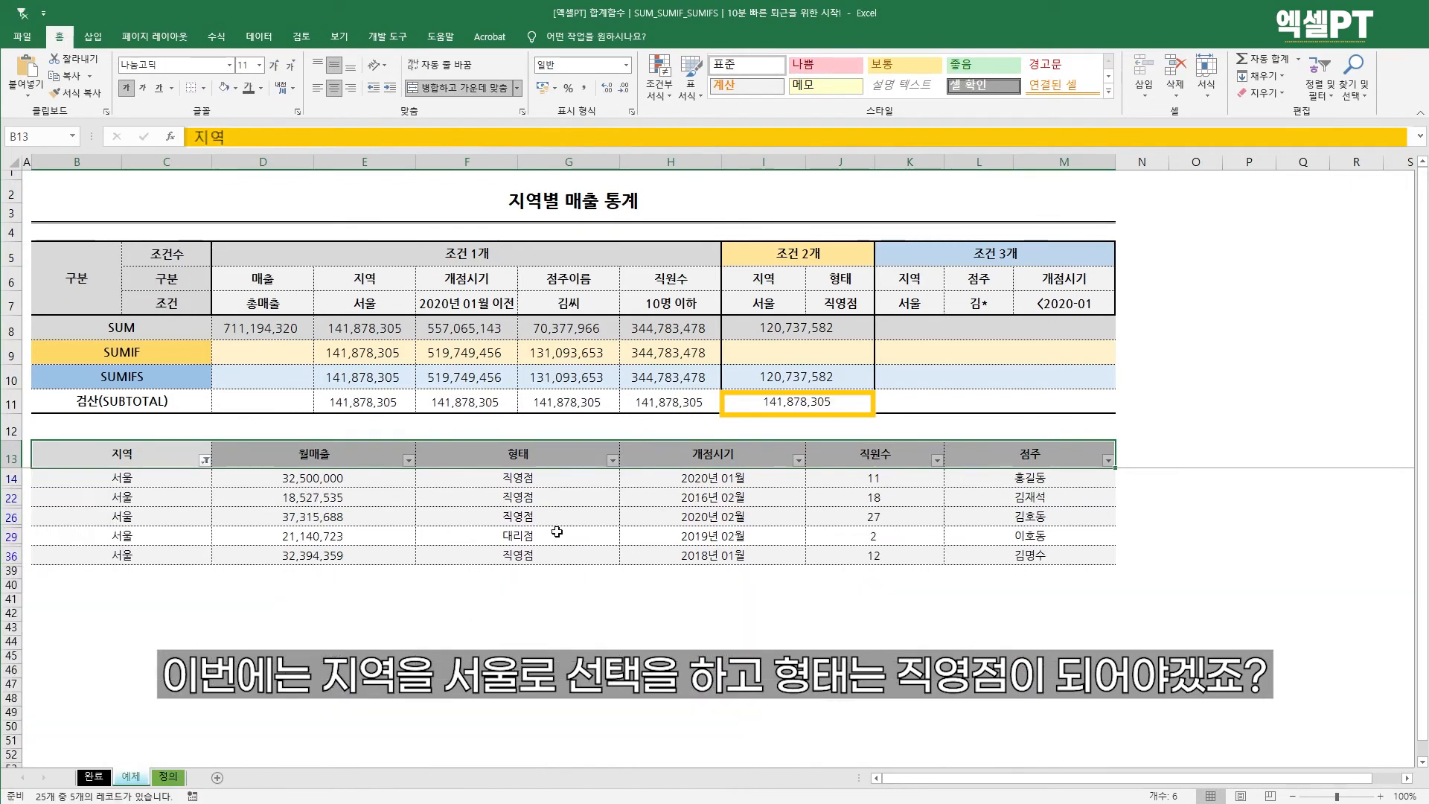
click(617, 459)
click(457, 727)
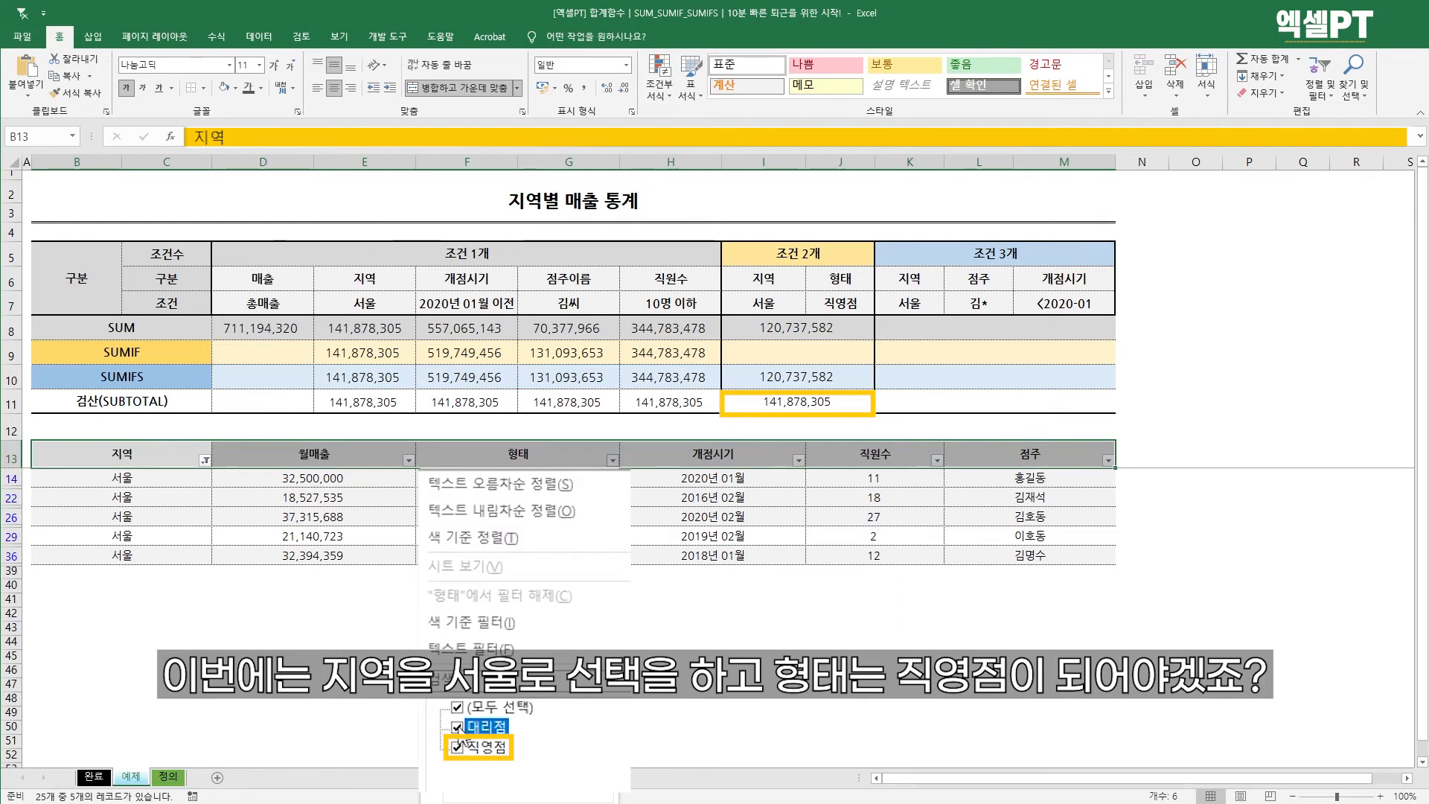
key(Return)
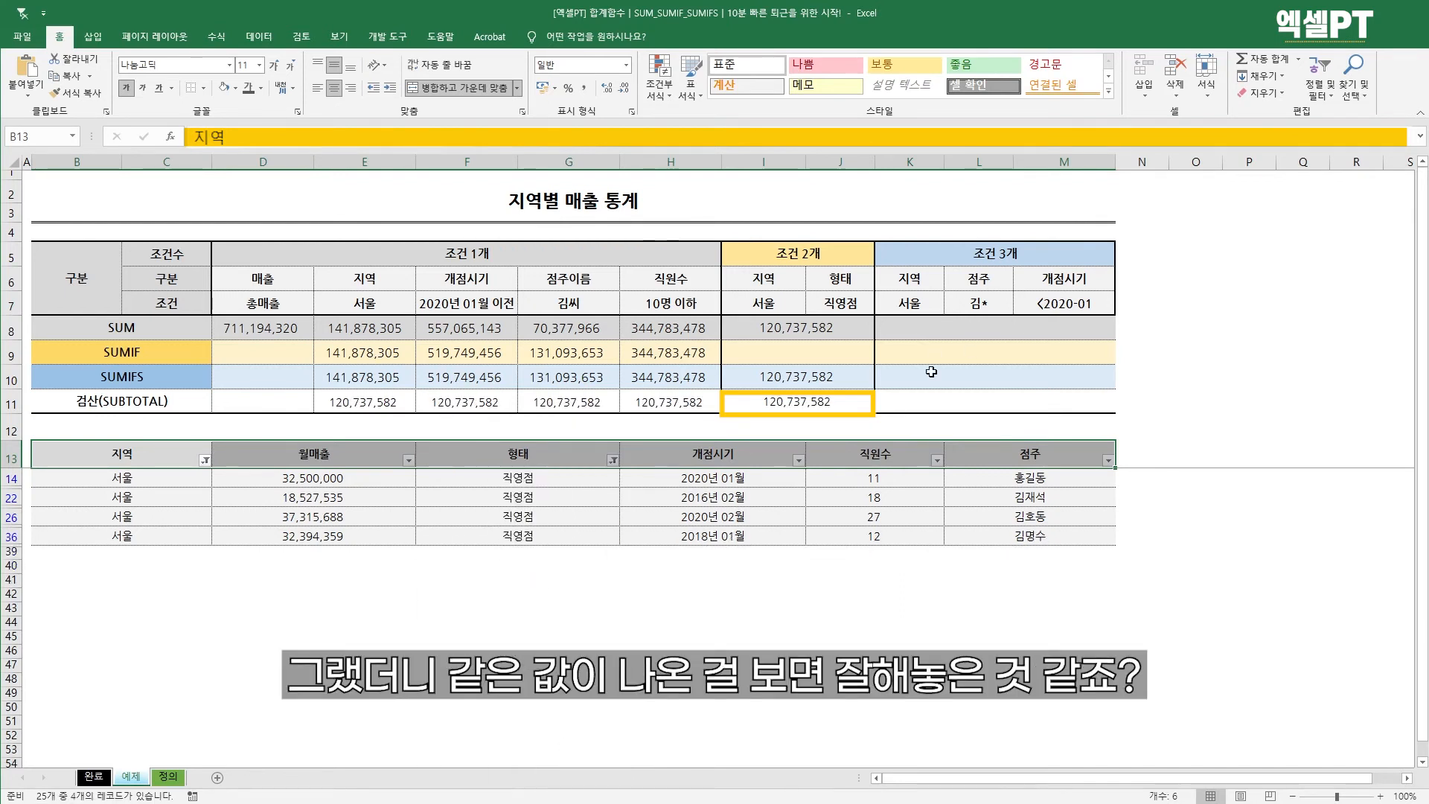
- Compare the two-condition SUM, SUMIFS and SUBTOTAL results in I8:I11 and clear the table filters
click(809, 404)
drag(809, 404, 822, 329)
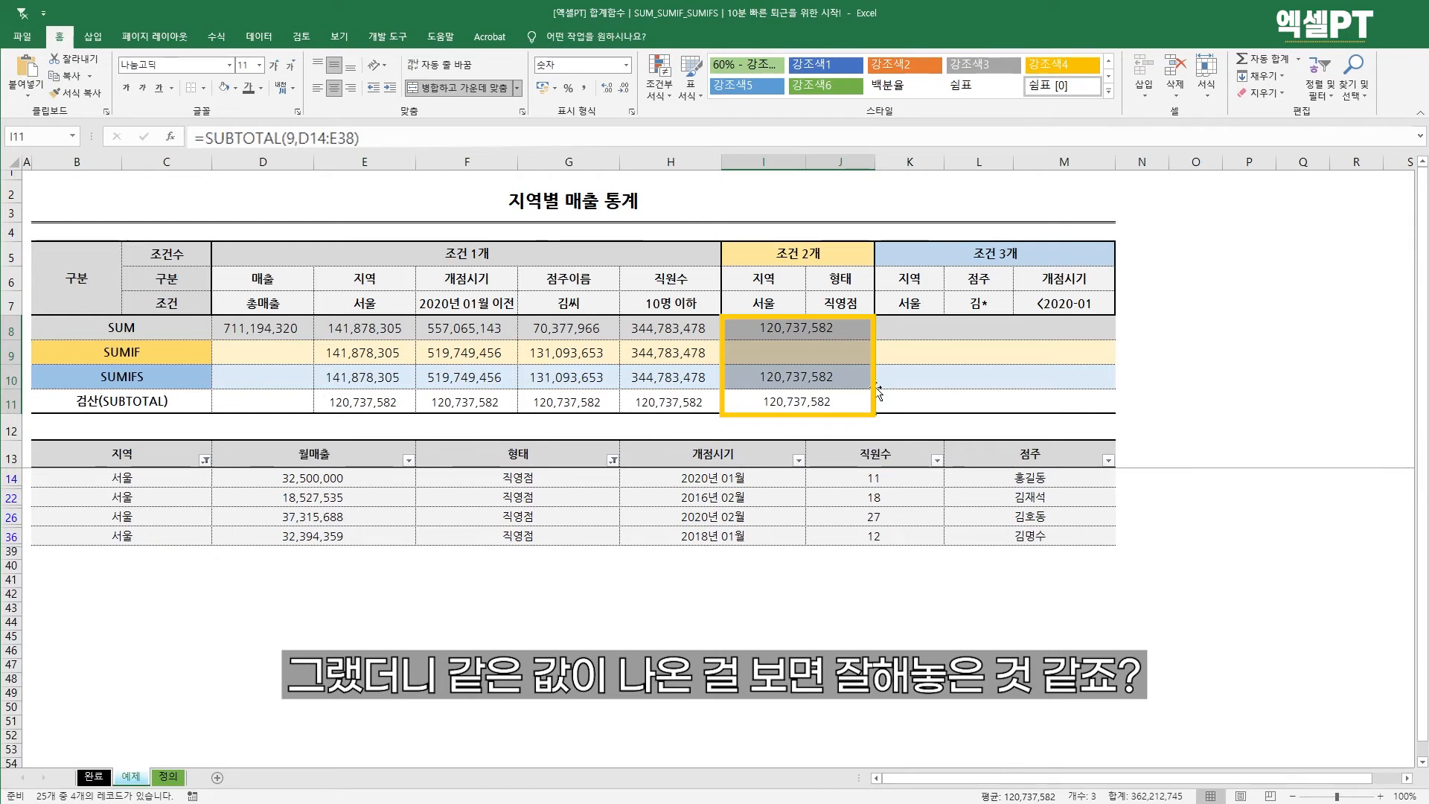
key(alt+1)
- Start a SUM formula in K8 for the three conditions with the 서울 sales cell D22 as its first argument
click(922, 369)
click(929, 332)
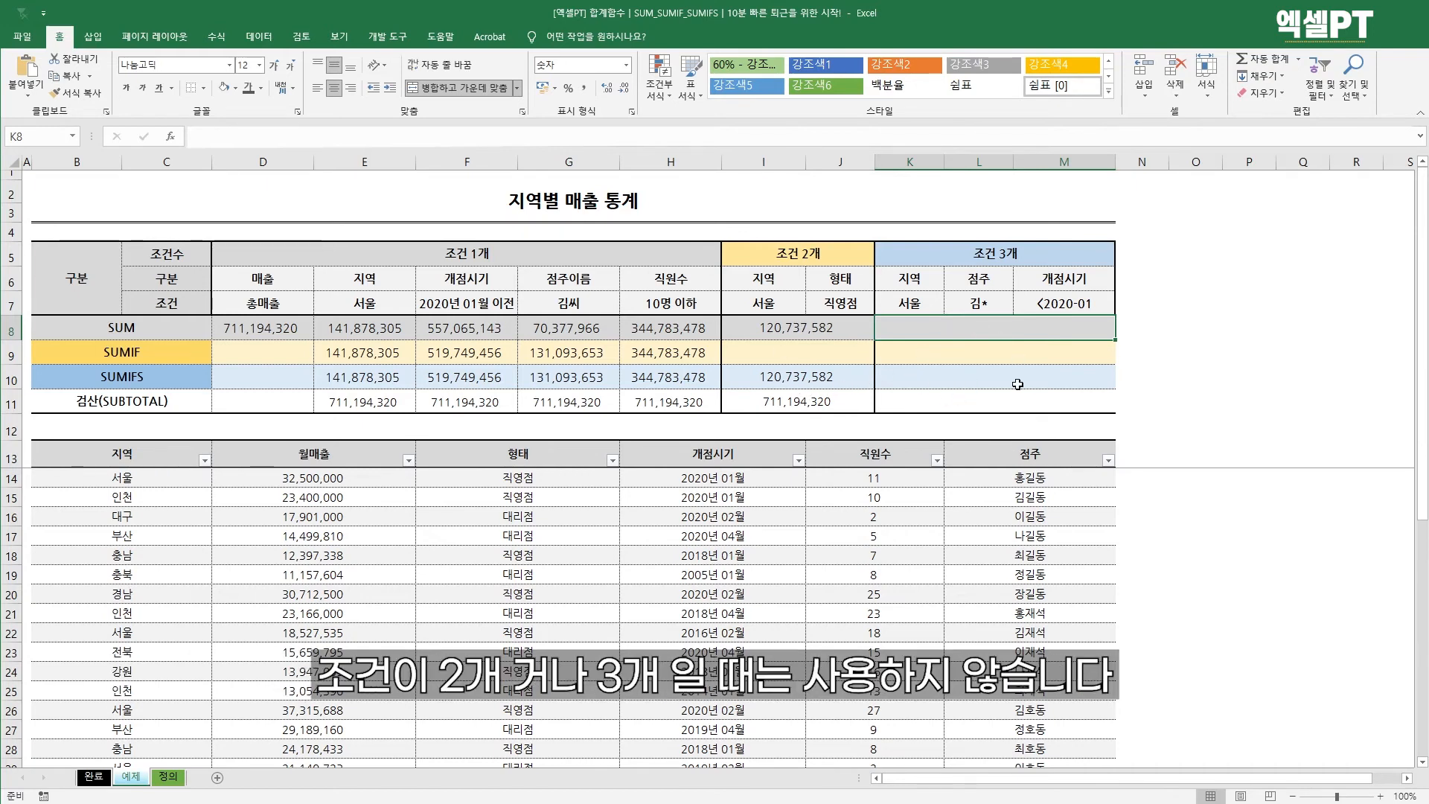
scroll(1079, 361, down, 3)
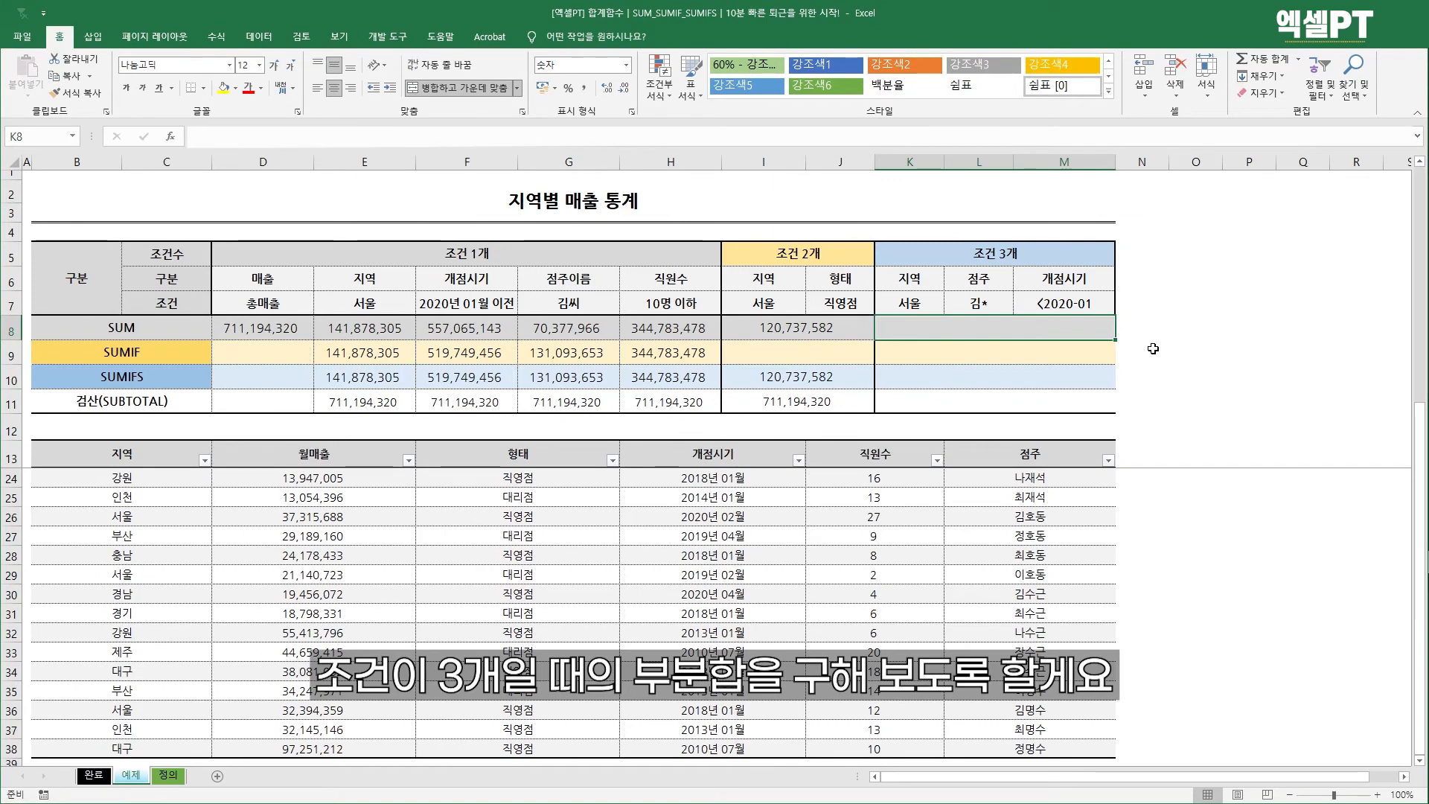
text(=)
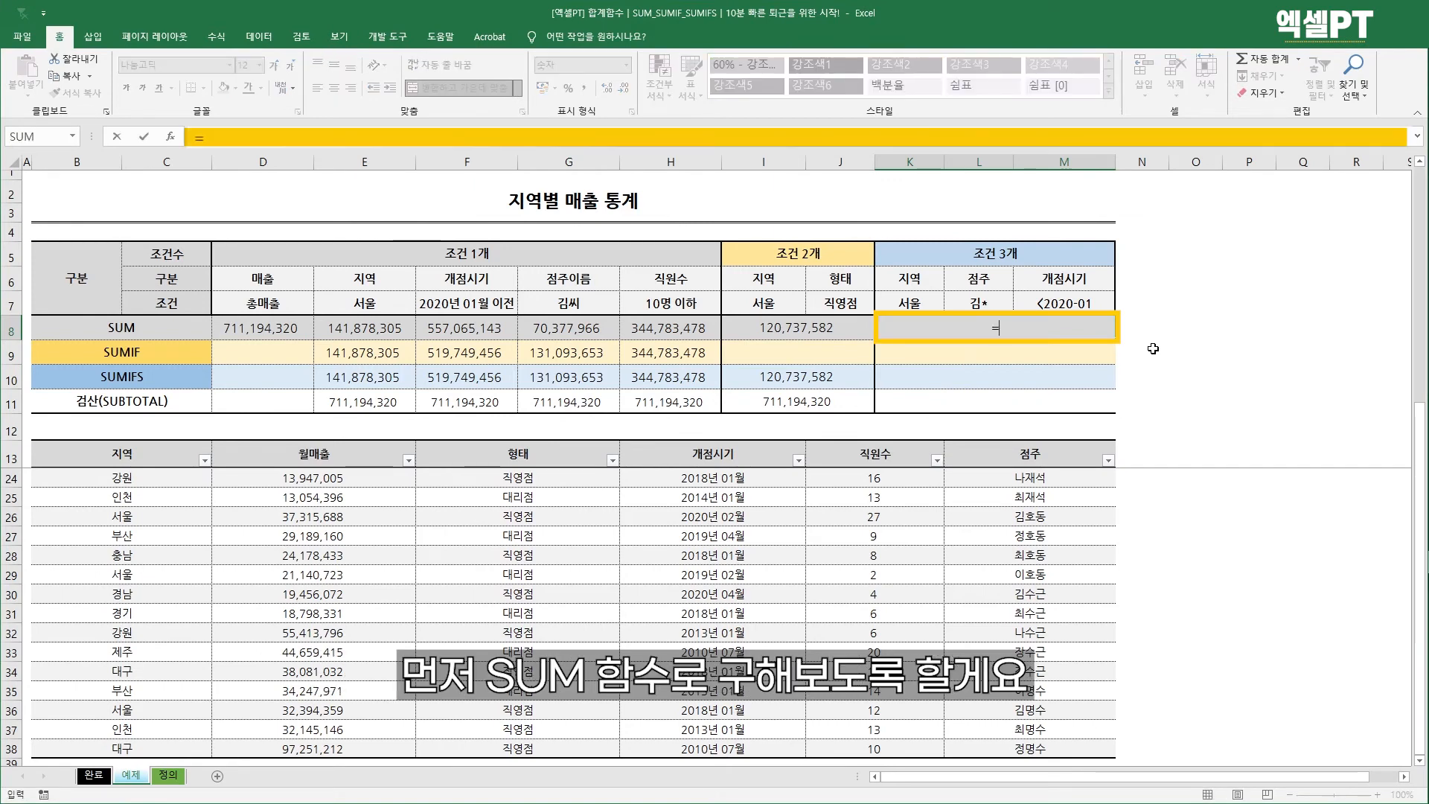
text(SUM()
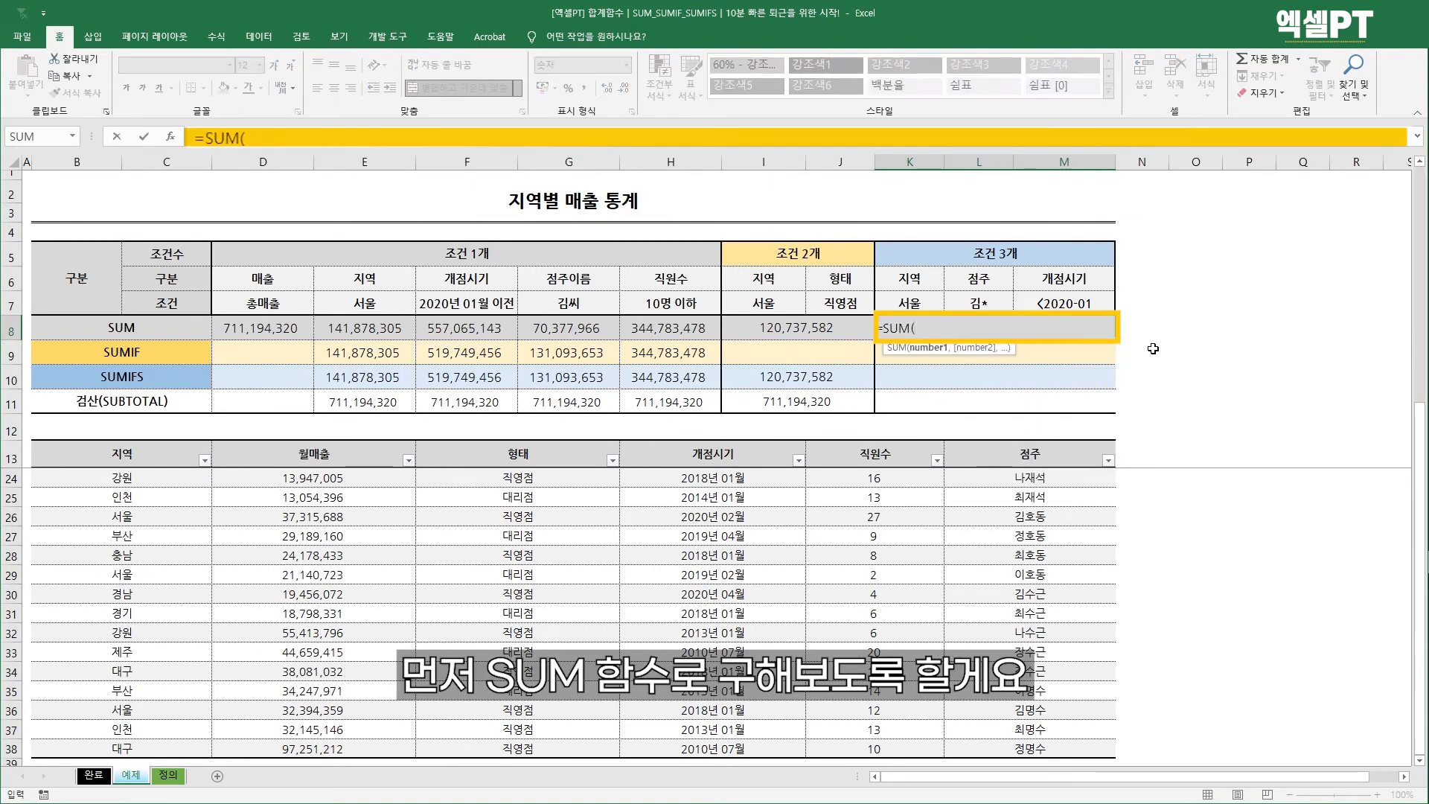
key(Left)
key(Left)
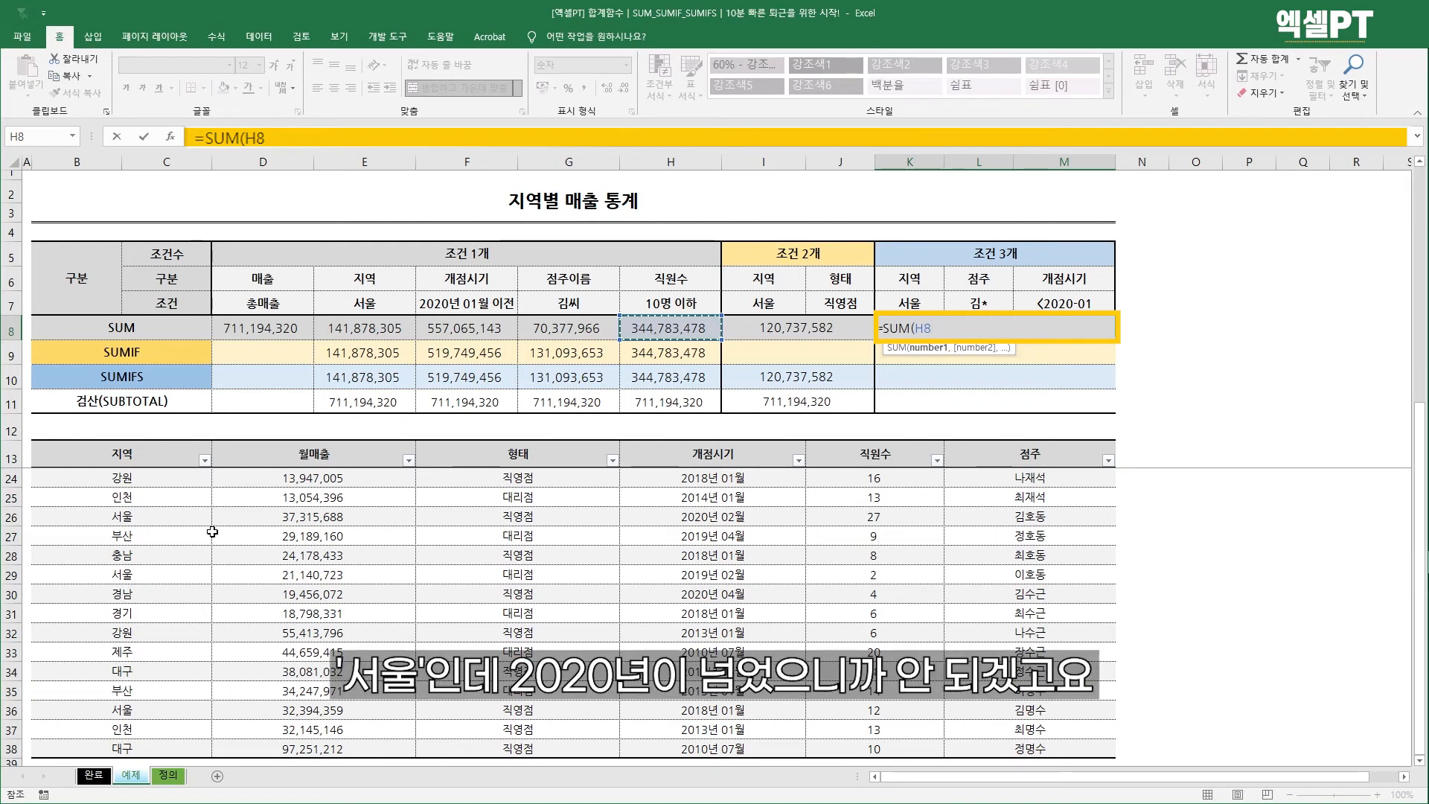
scroll(181, 481, up, 3)
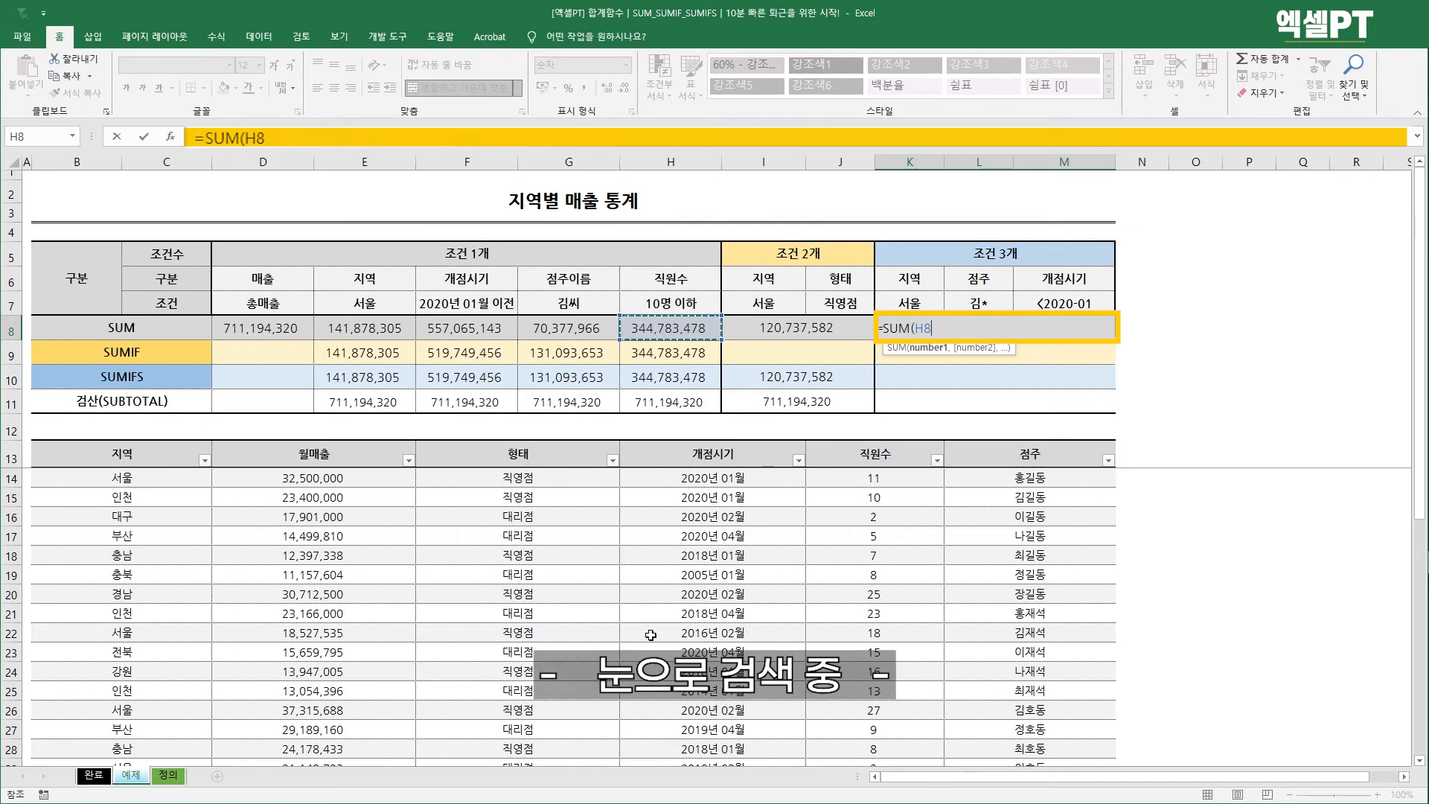
click(341, 632)
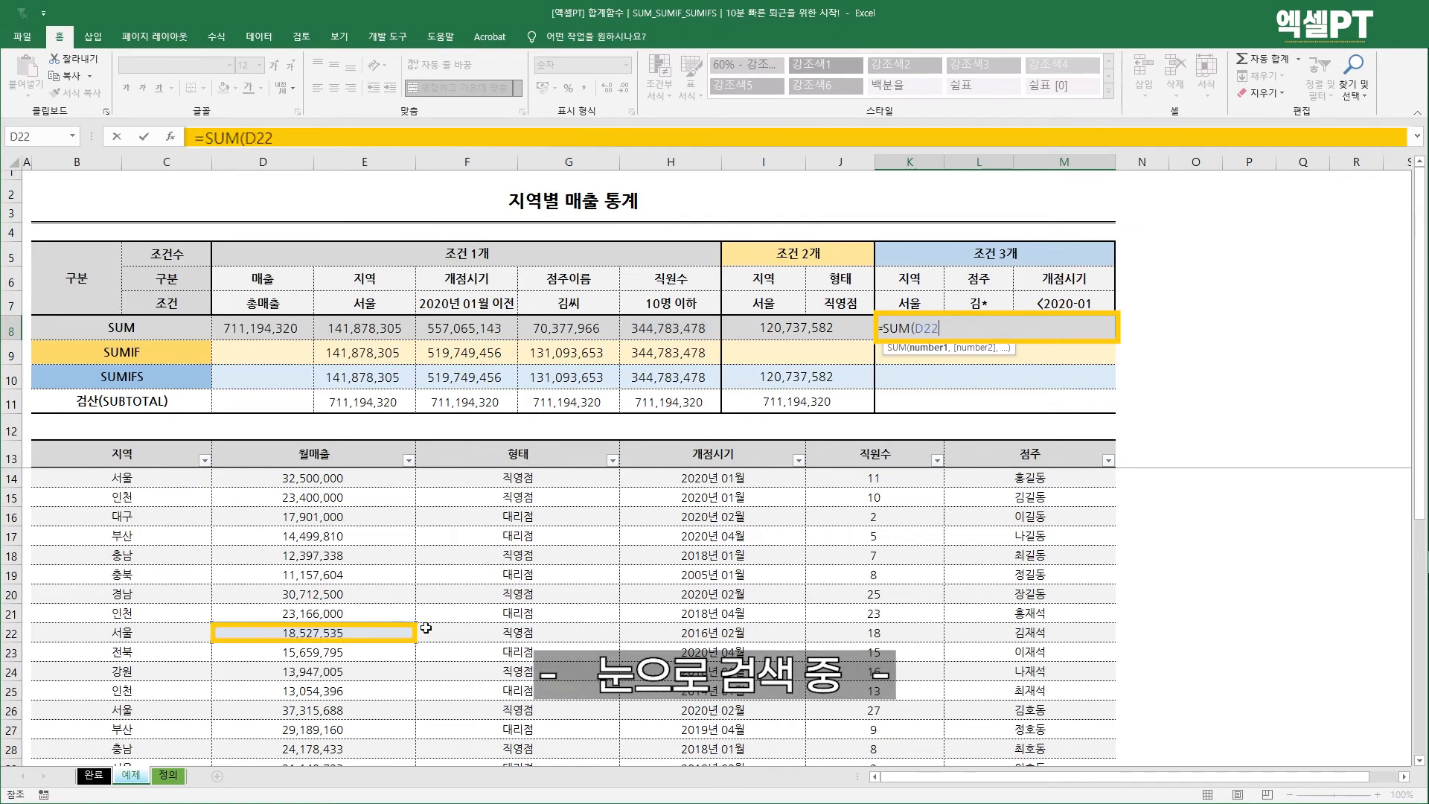
- Complete the K8 SUM formula by adding the 서울 sales cells D26 and D36
scroll(320, 610, down, 2)
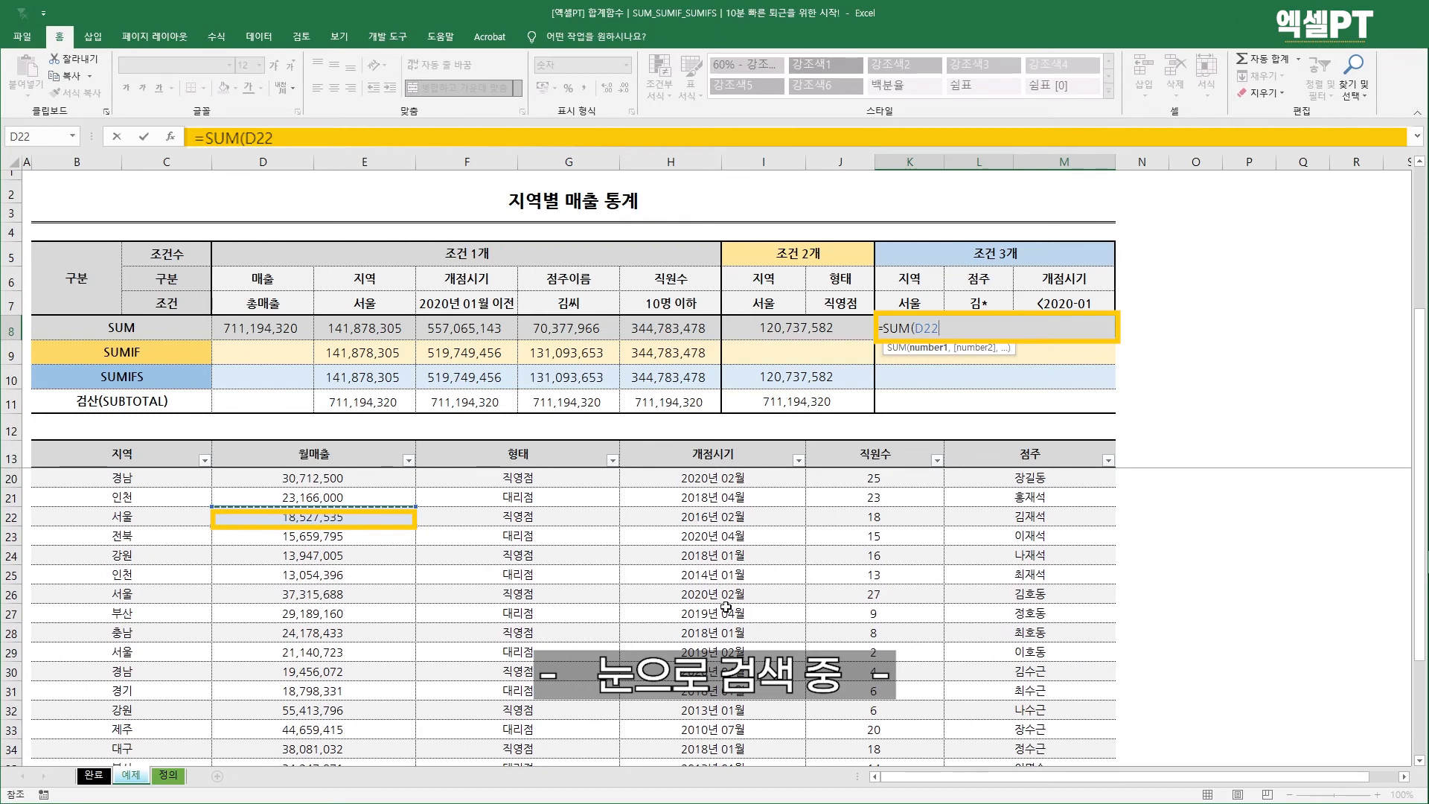
text(,)
click(365, 597)
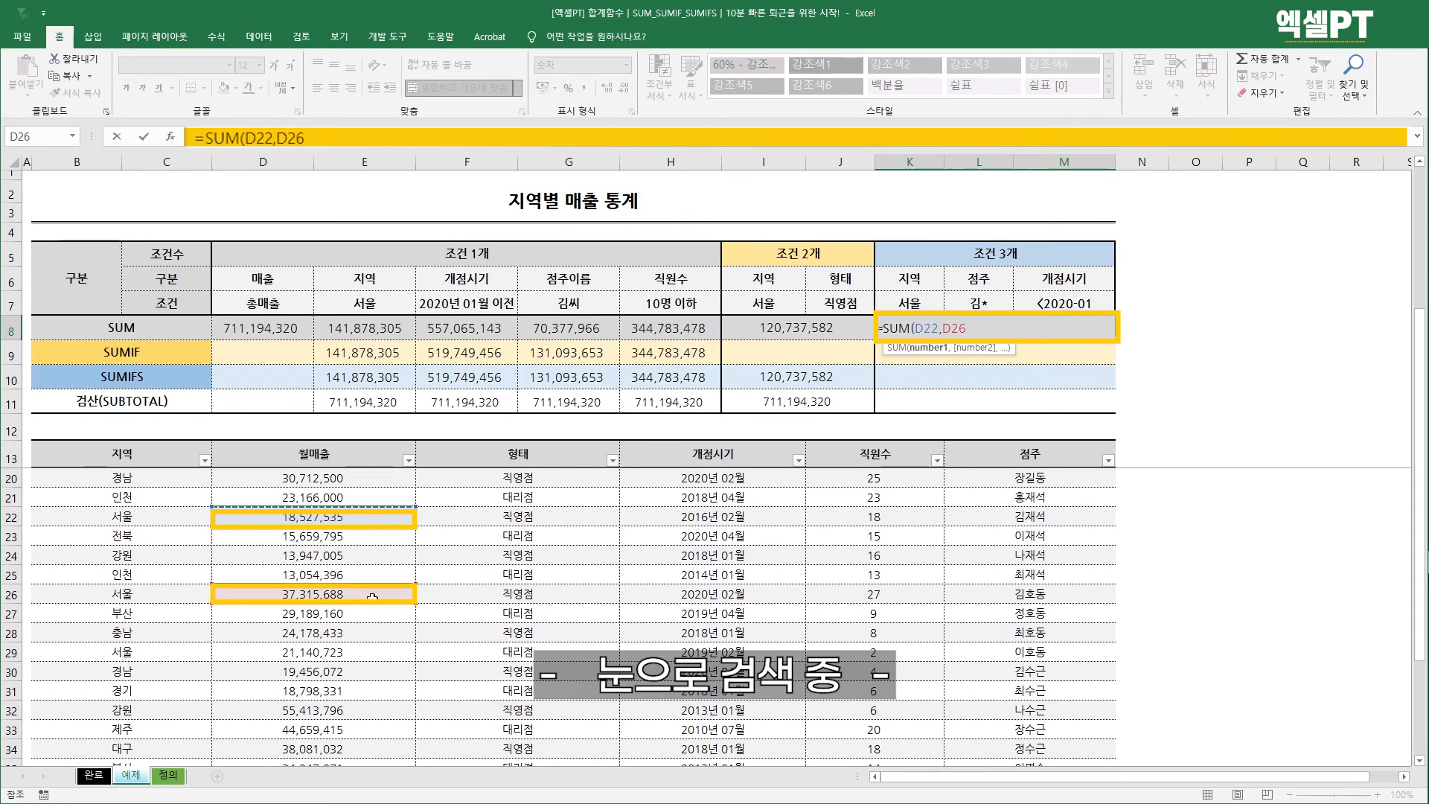
scroll(343, 672, down, 1)
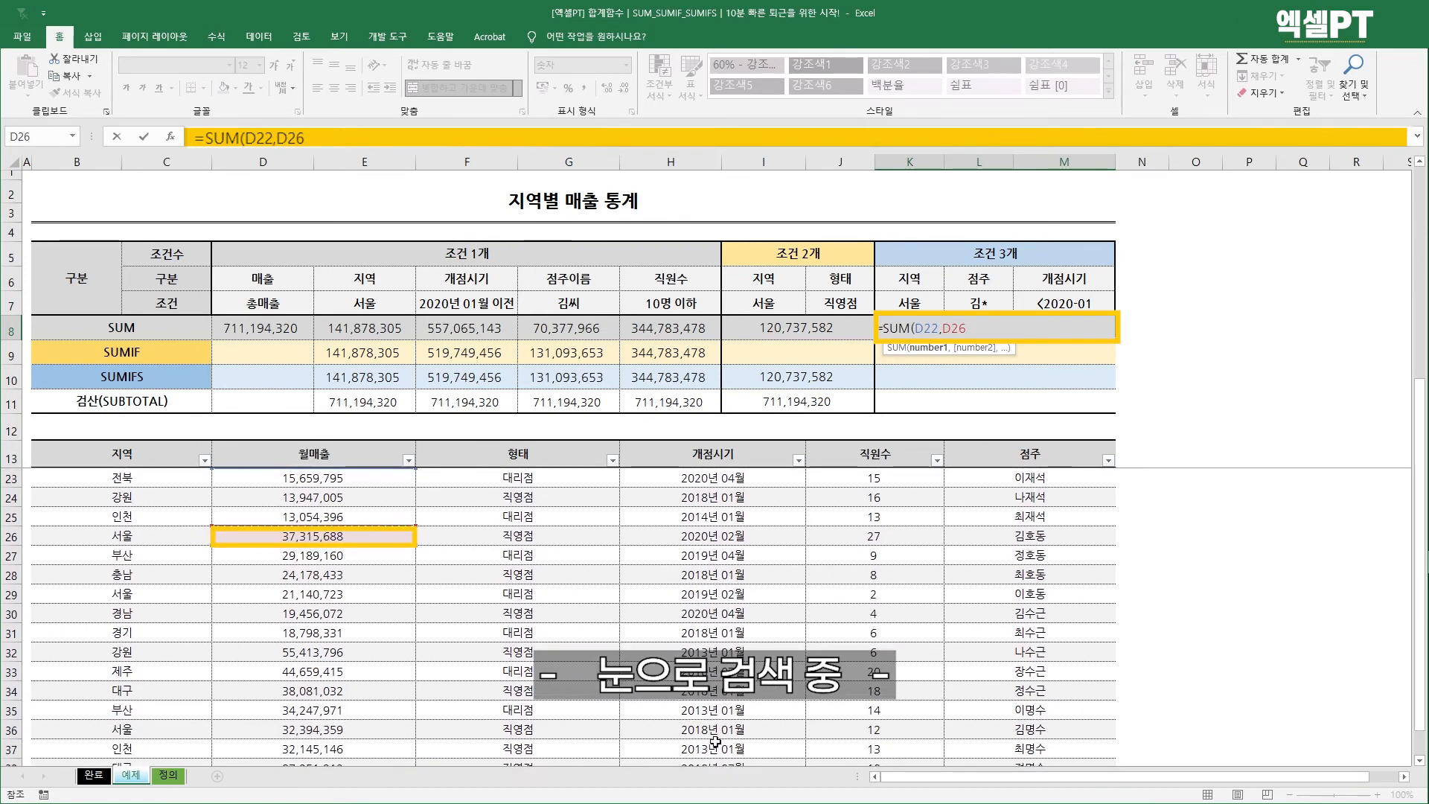
text(,)
click(305, 730)
scroll(366, 697, down, 1)
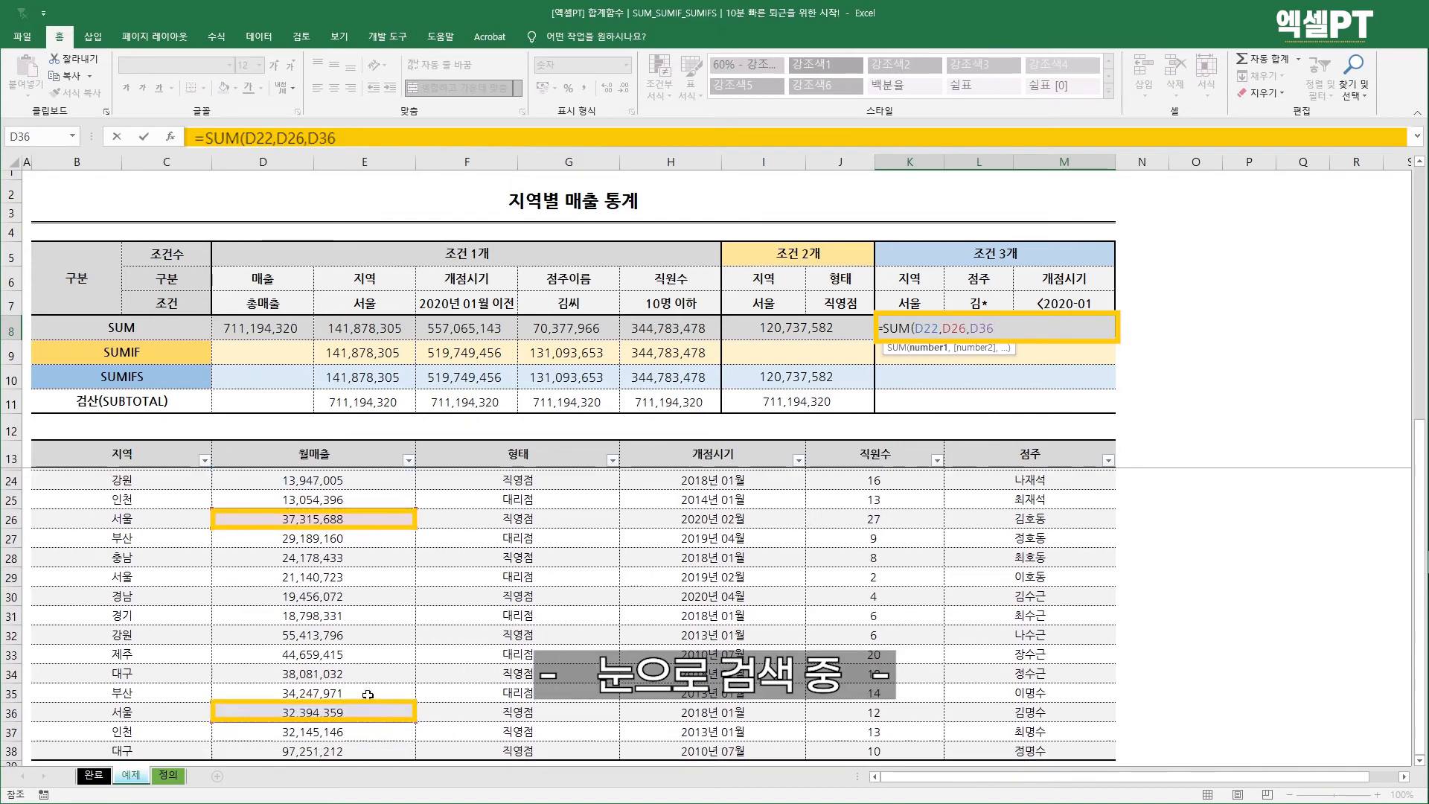
key(Return)
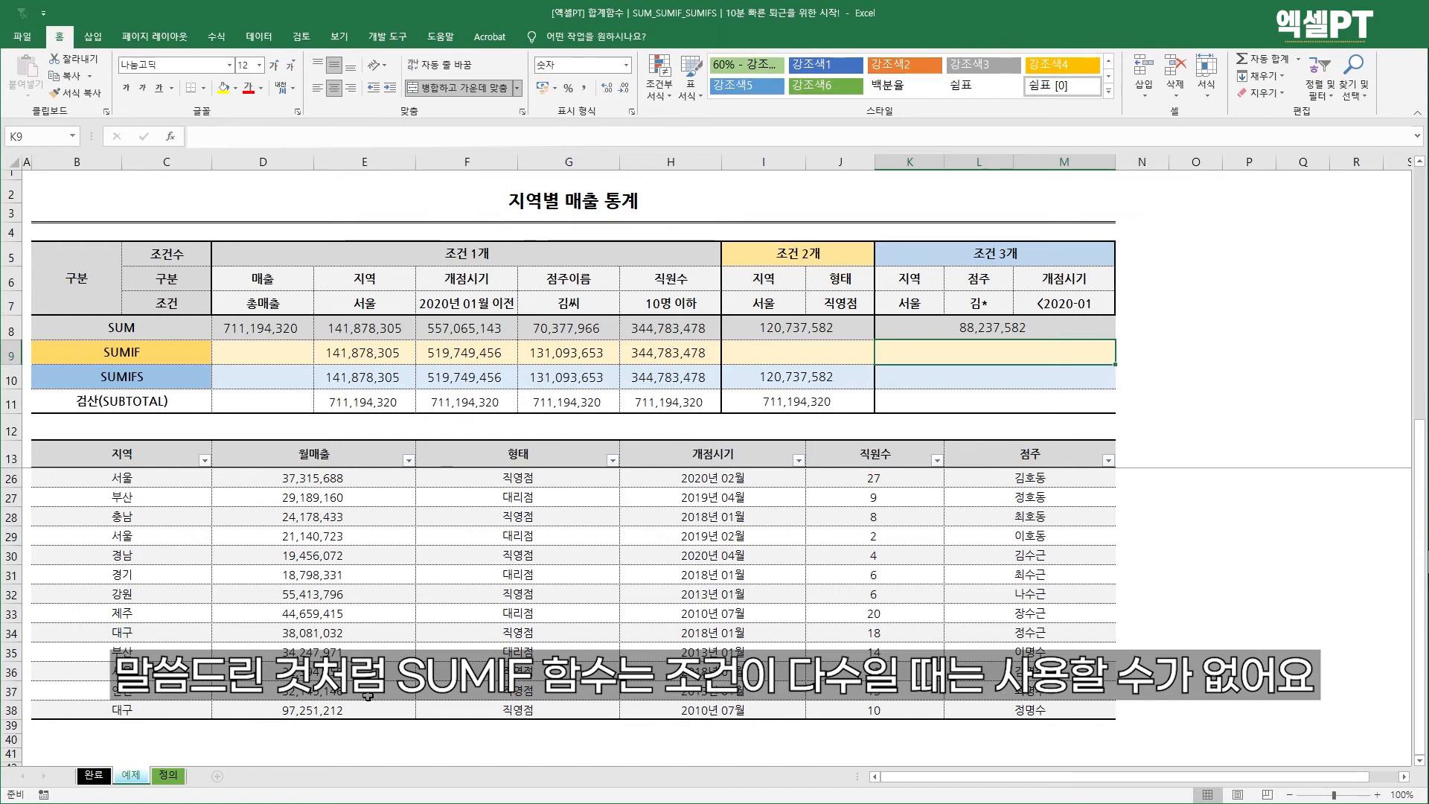
- Start a SUMIFS formula in K10 with the absolute monthly sales range $D$14:$E$38 as its sum range
key(Down)
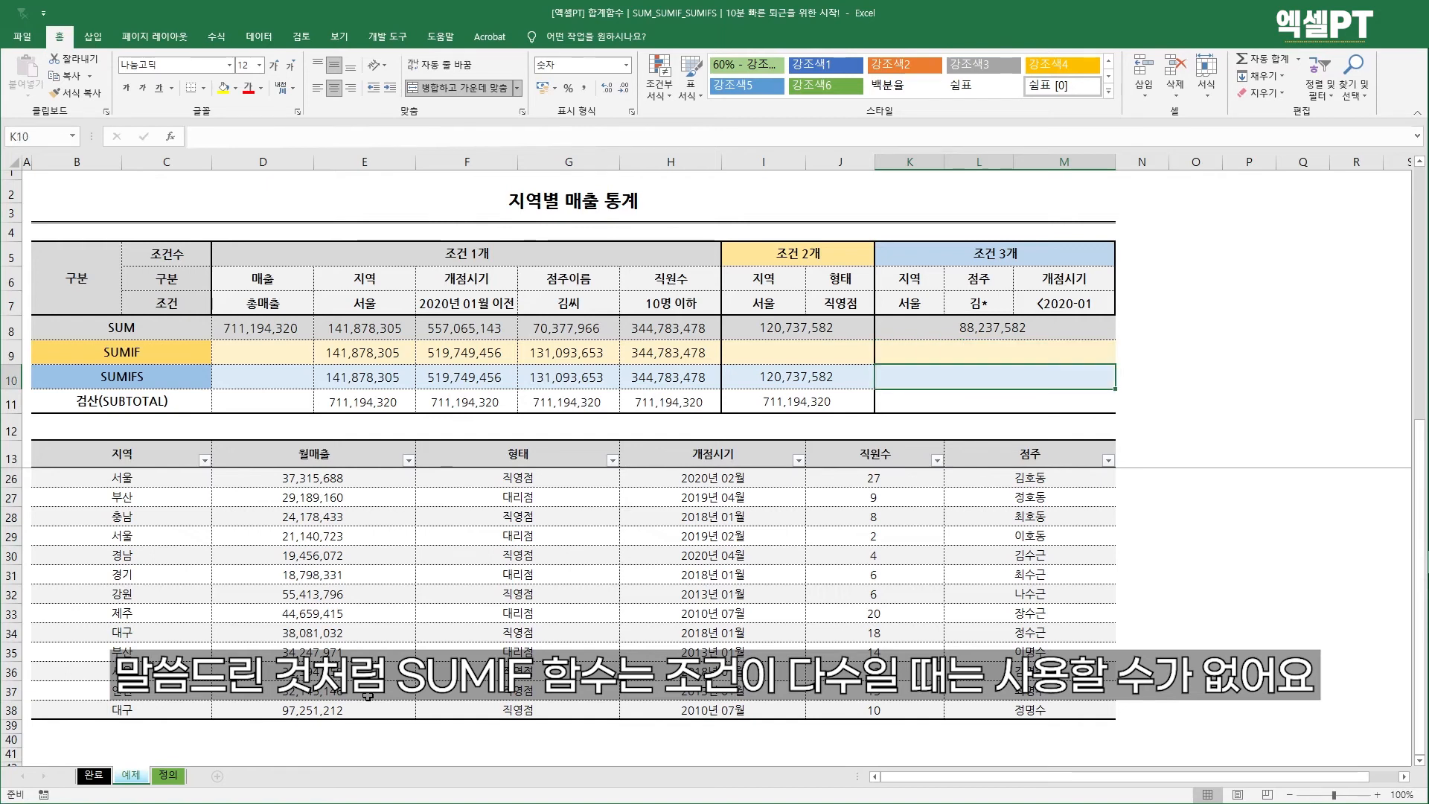
text(=sumi)
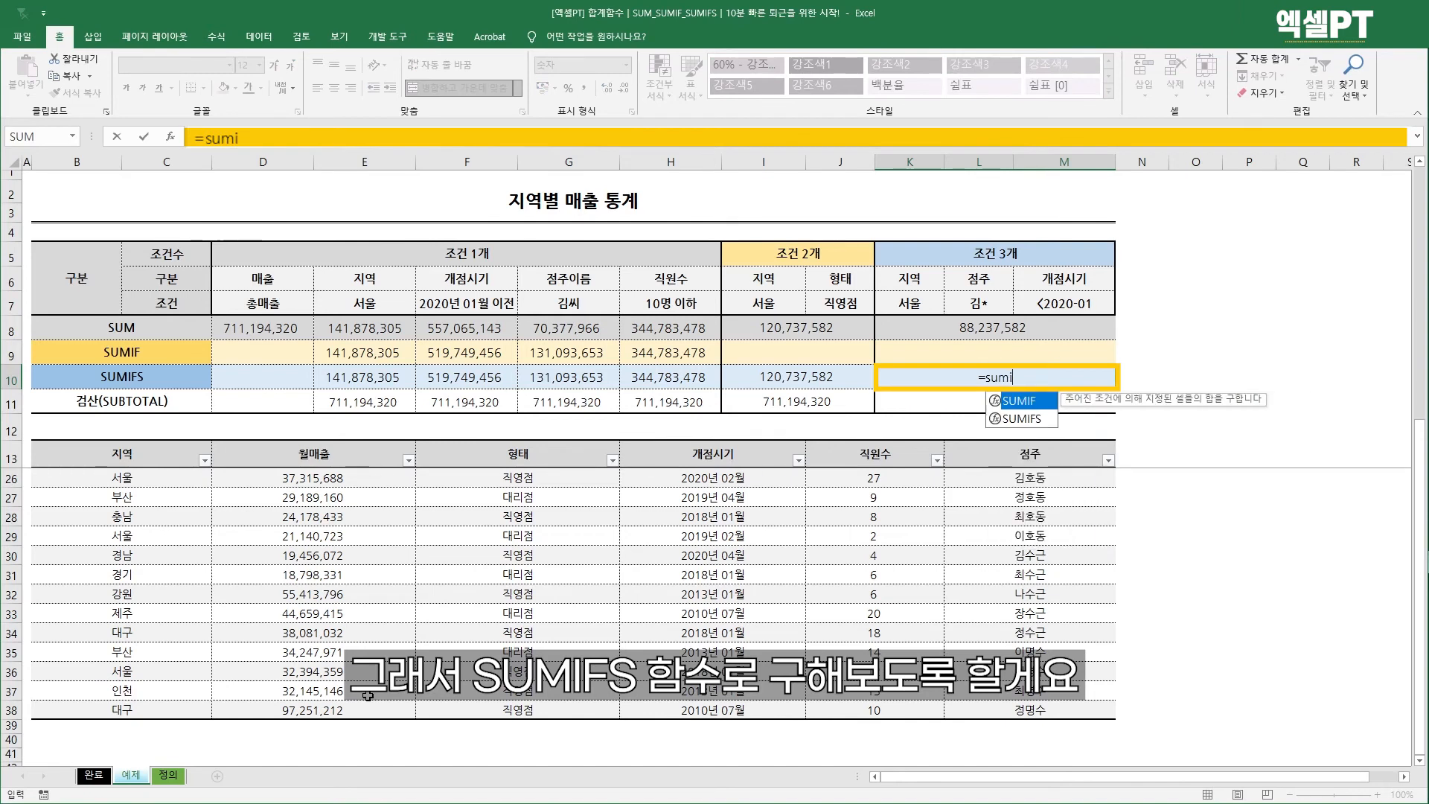
key(Down)
key(Tab)
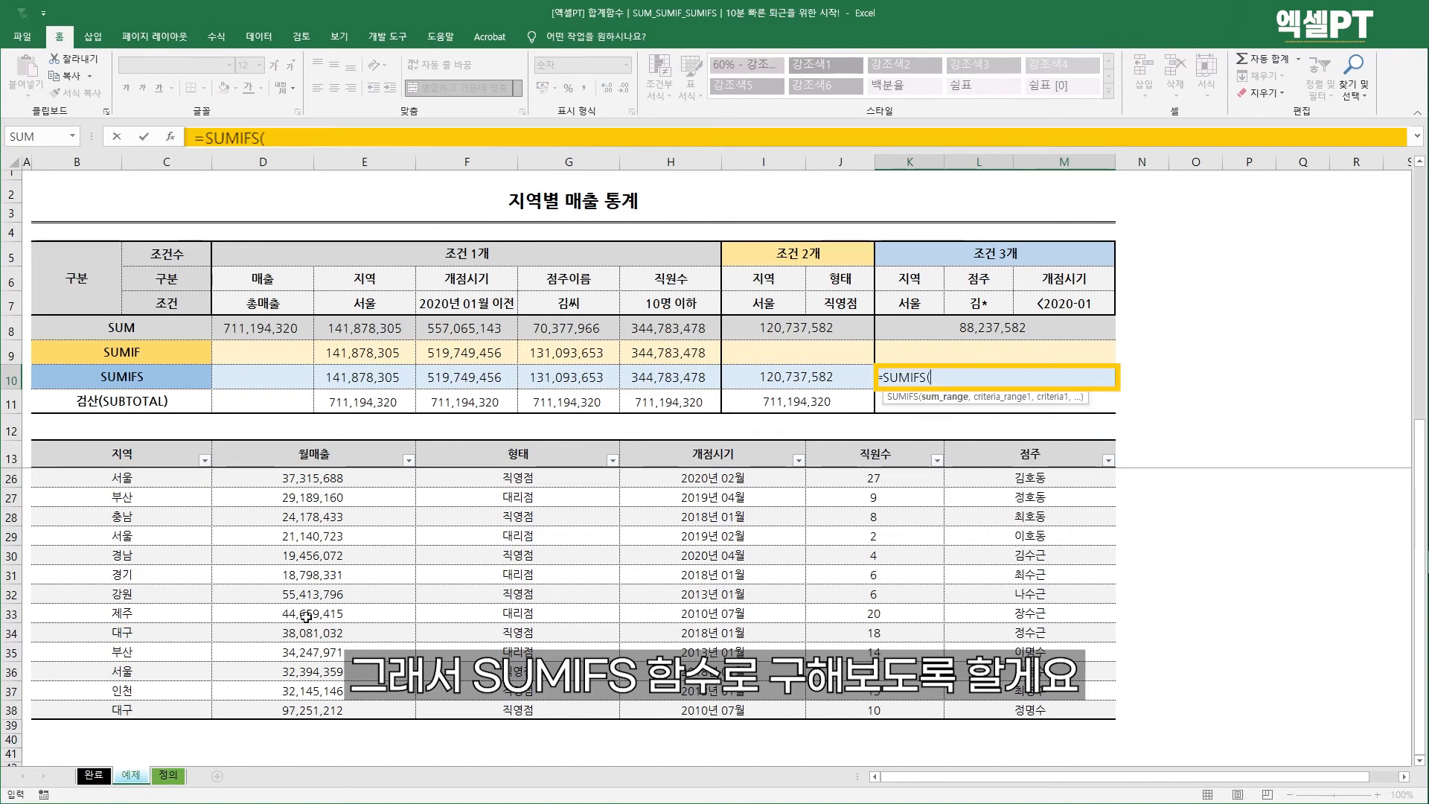
scroll(305, 616, up, 4)
click(313, 478)
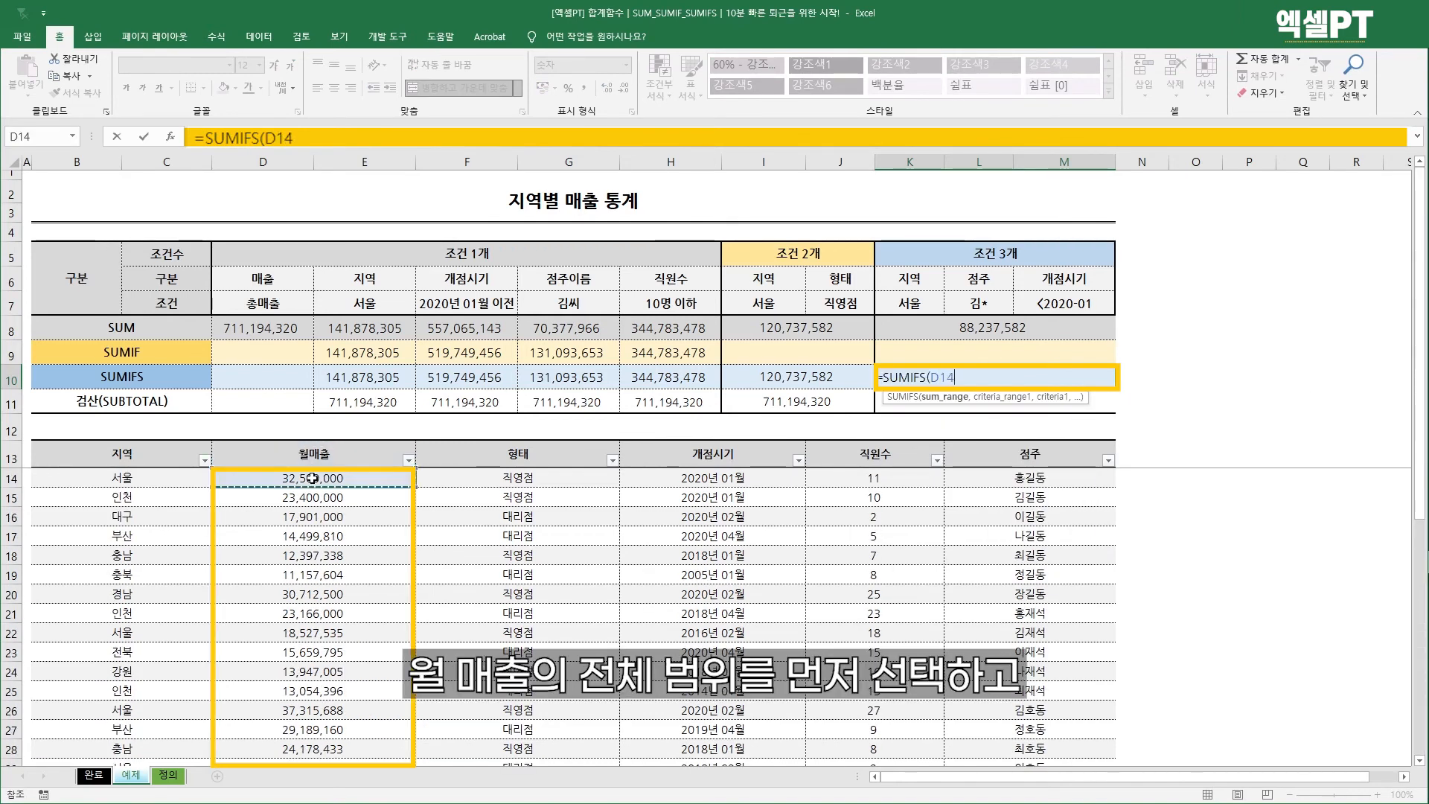
key(ctrl+shift+Down)
key(F4)
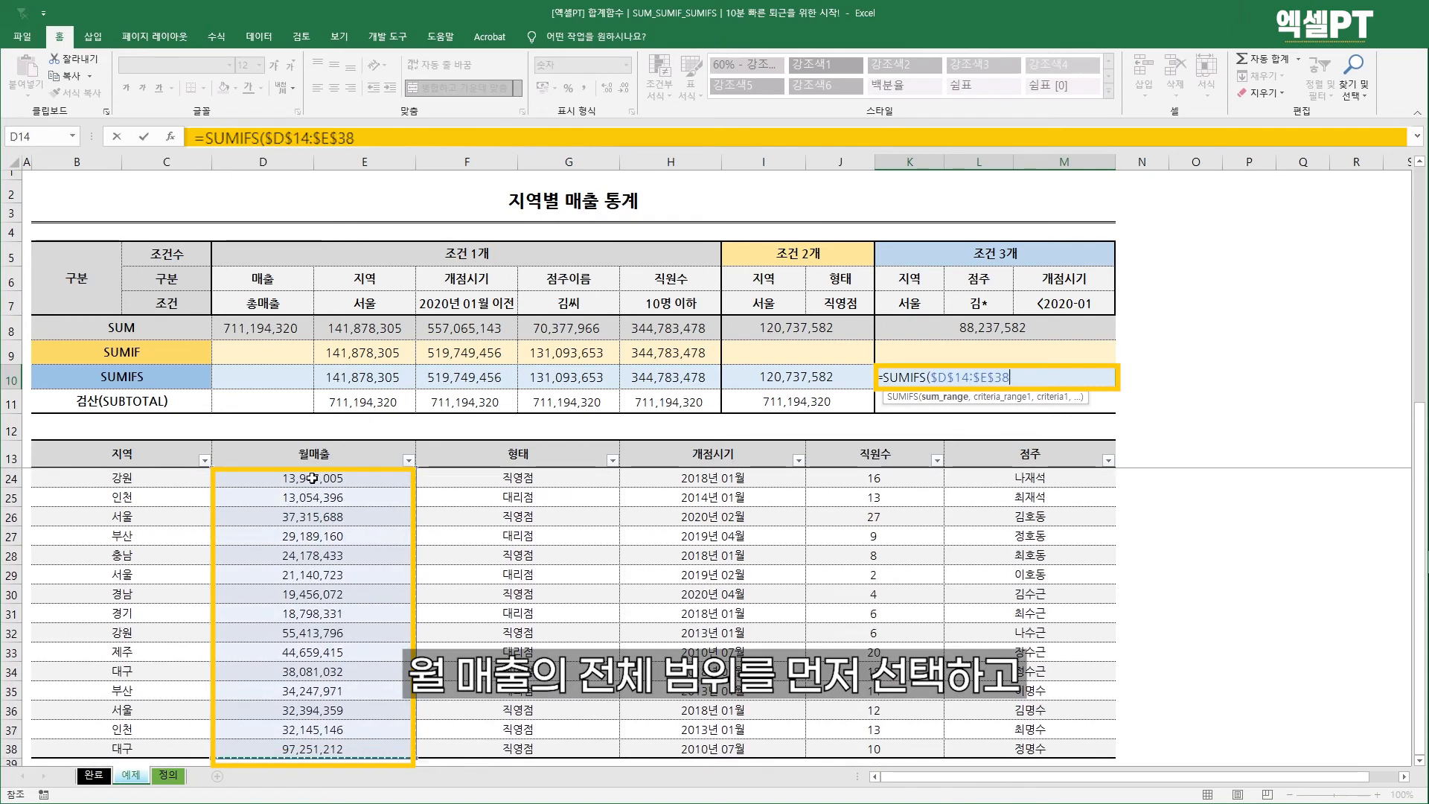
- Add the first condition to the K10 SUMIFS formula, with the 지역 range $B$14:$C$38 and the 서울 criterion $K$7
text(,)
key(Left)
key(Left)
key(Left)
key(Left)
key(Left)
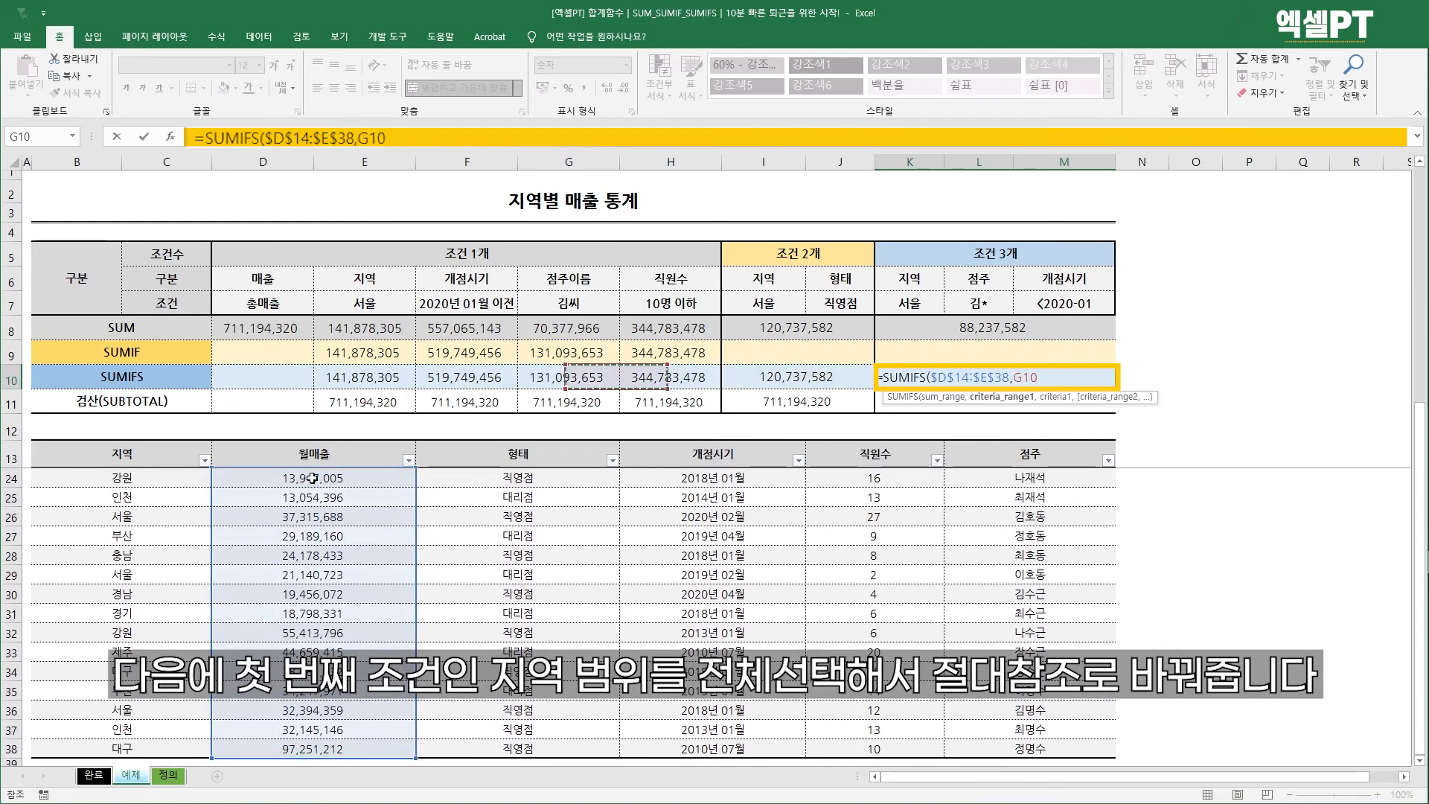
key(Down)
key(Down)
key(Down)
key(Left)
key(Left)
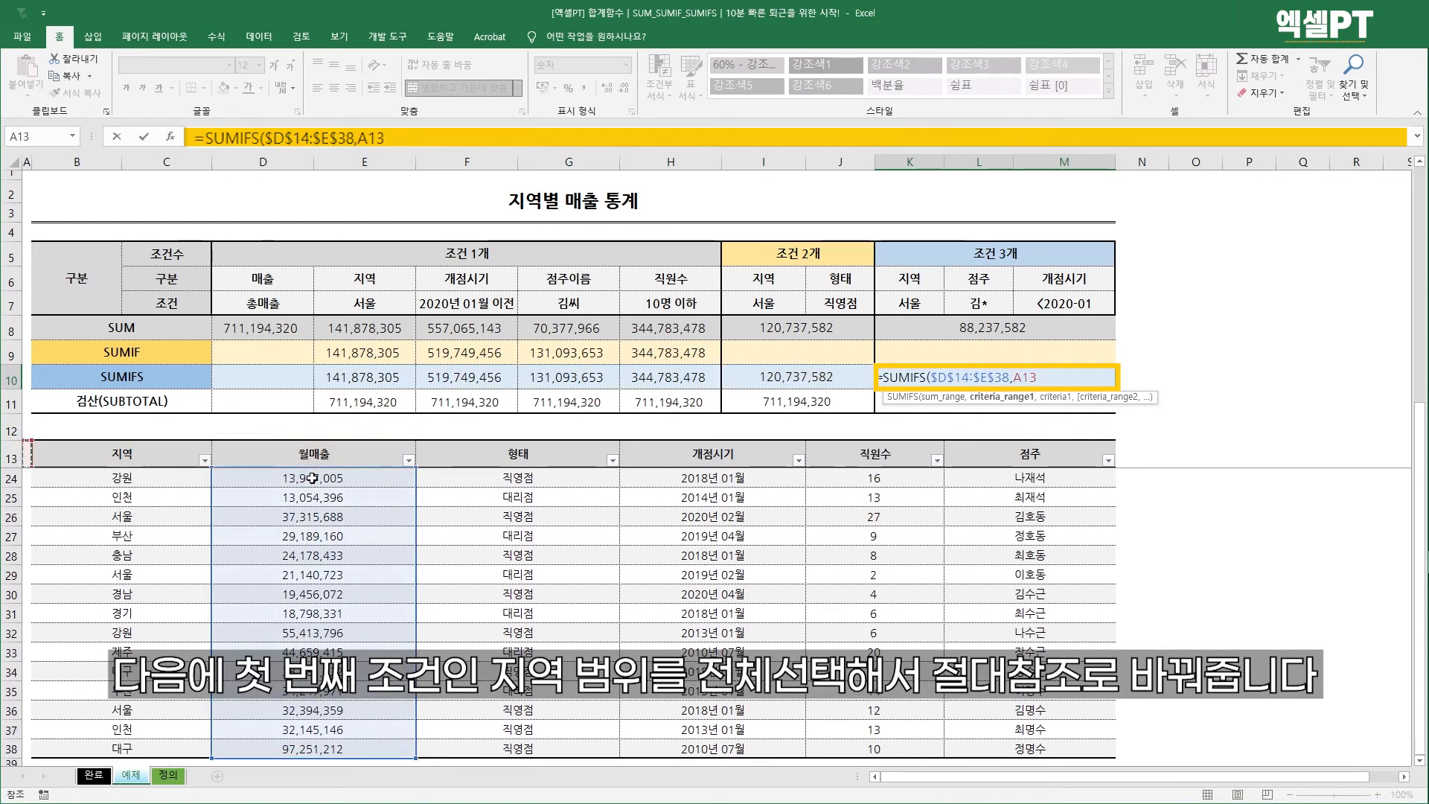
key(Right)
key(Down)
key(ctrl+shift+Down)
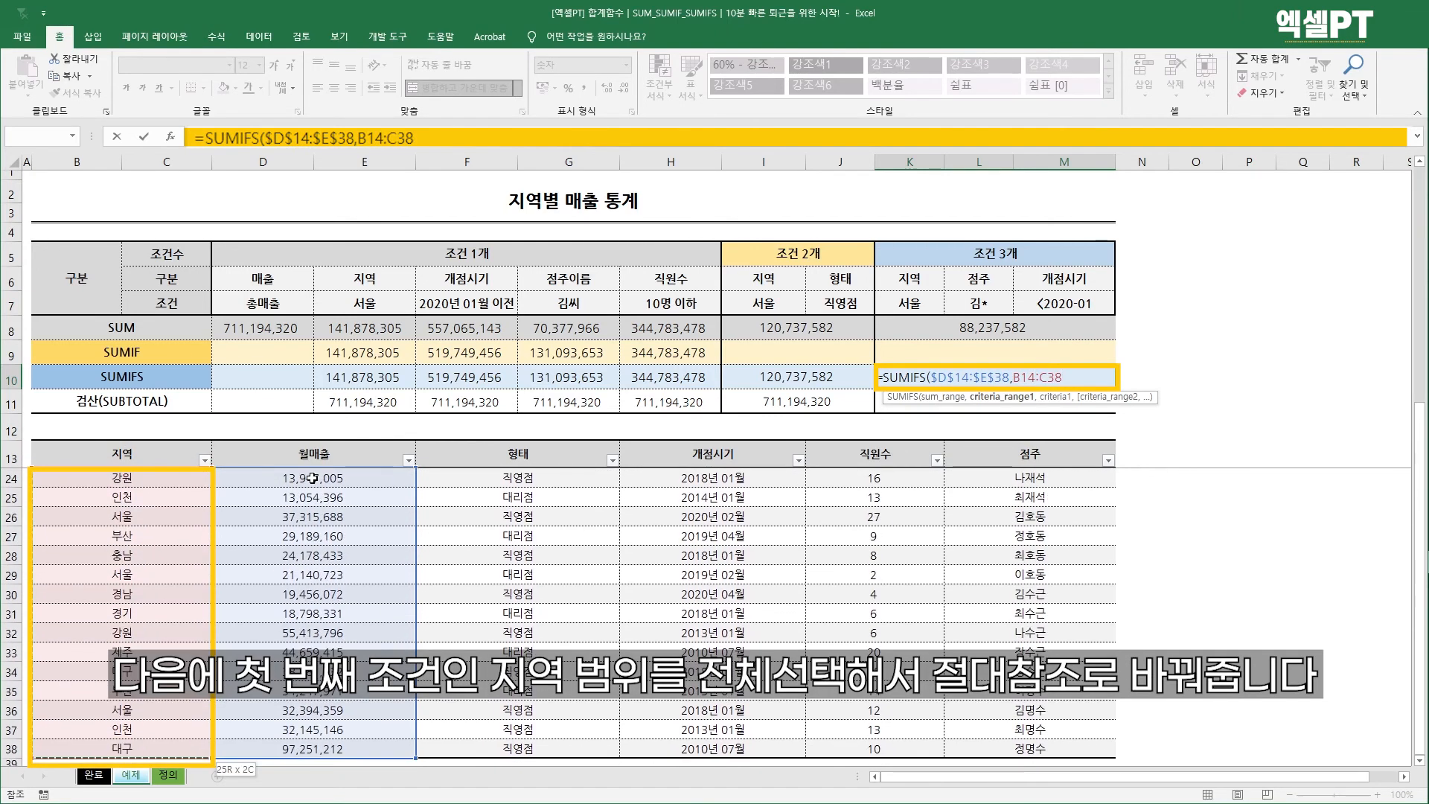
key(F4)
text(,)
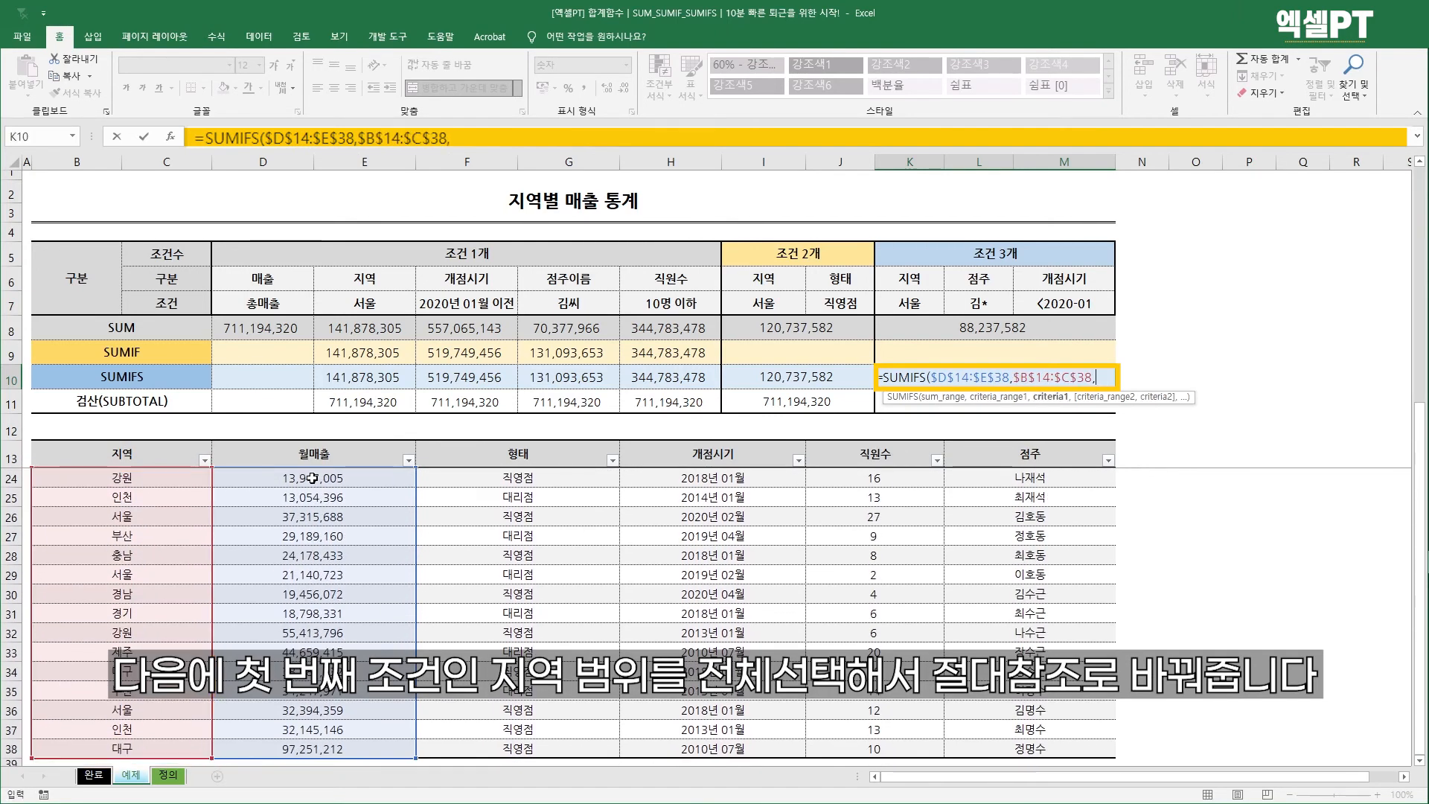
click(903, 303)
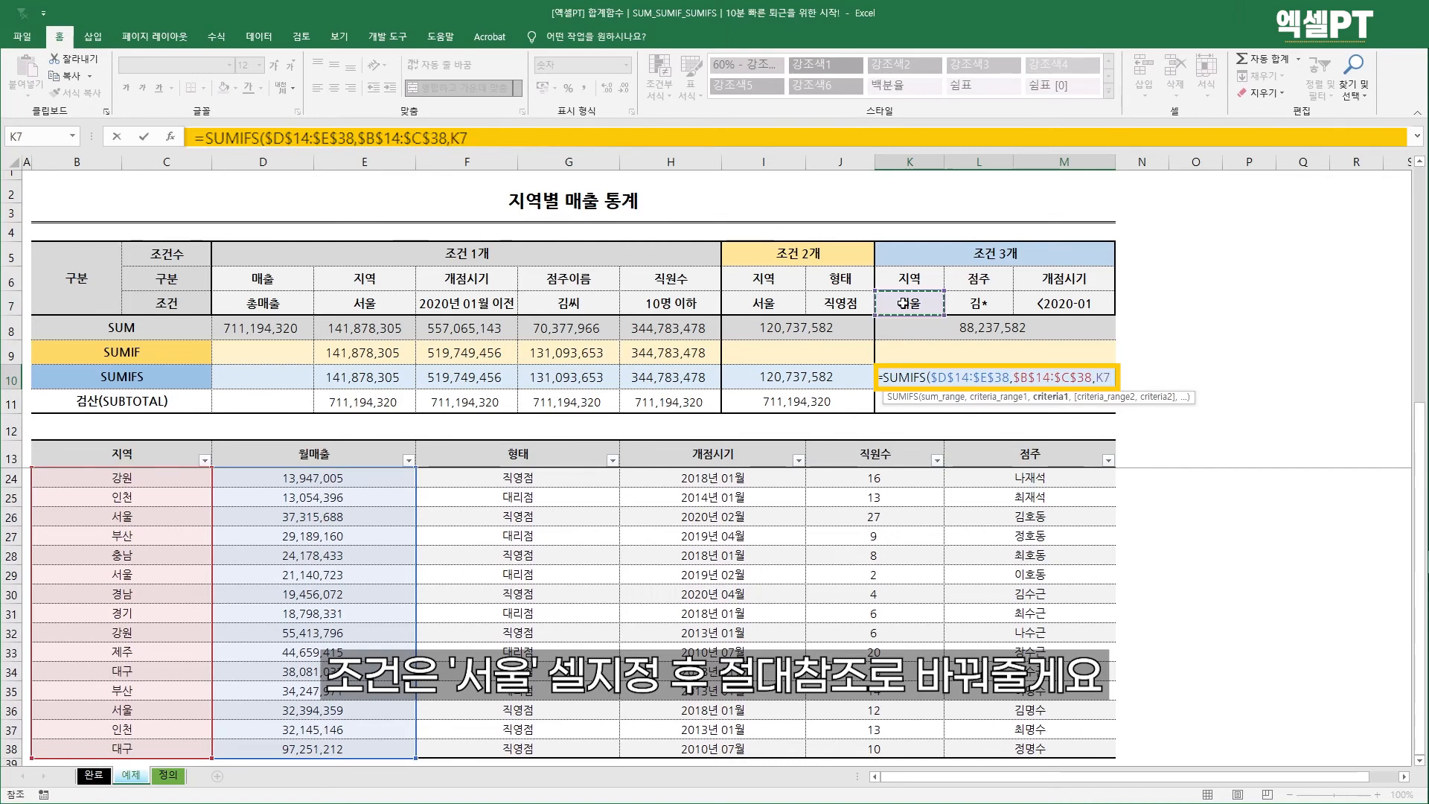
key(F4)
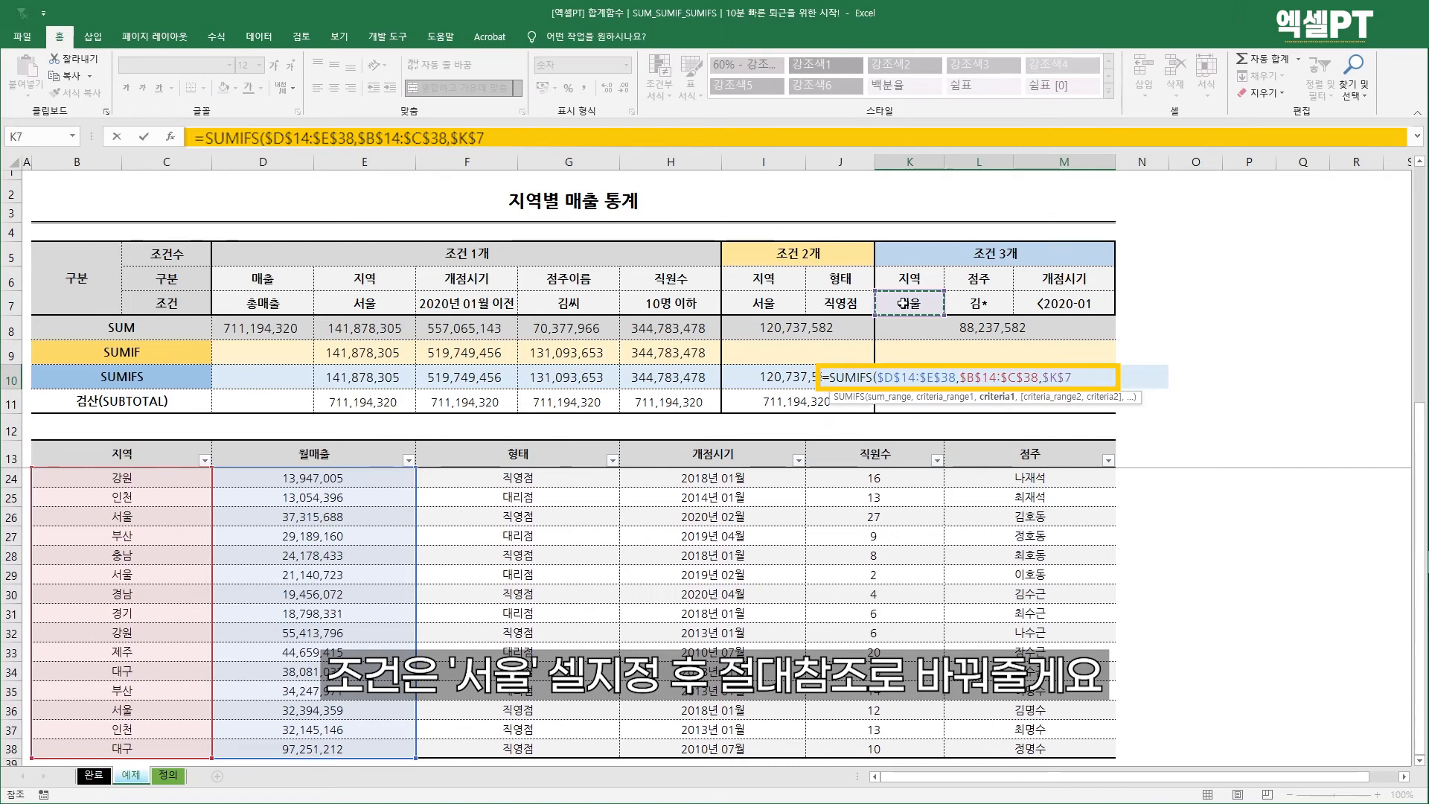
text(,)
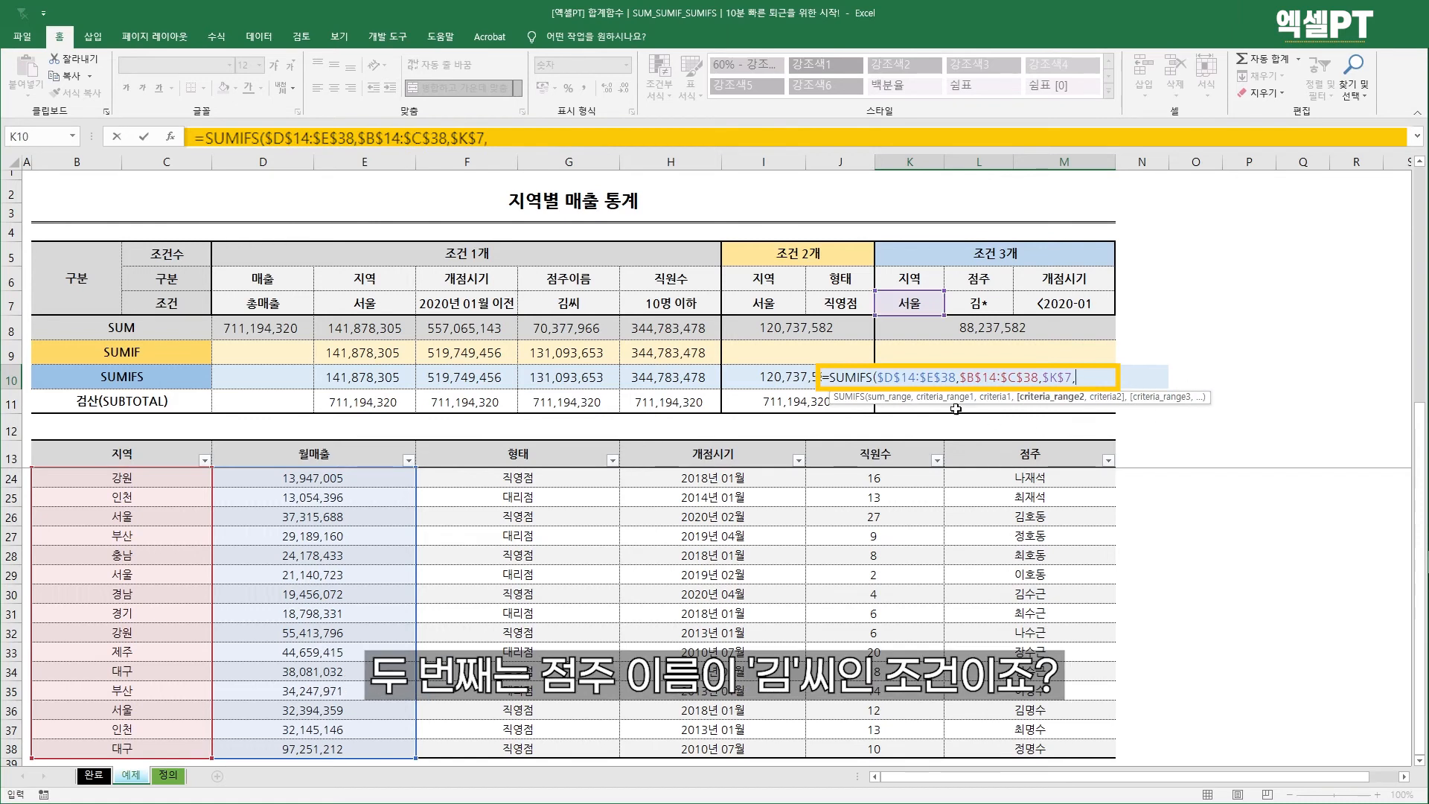
- Add the second SUMIFS condition with the 점주 range $L$14:$M$38 and the 김* criterion $L$7
click(999, 460)
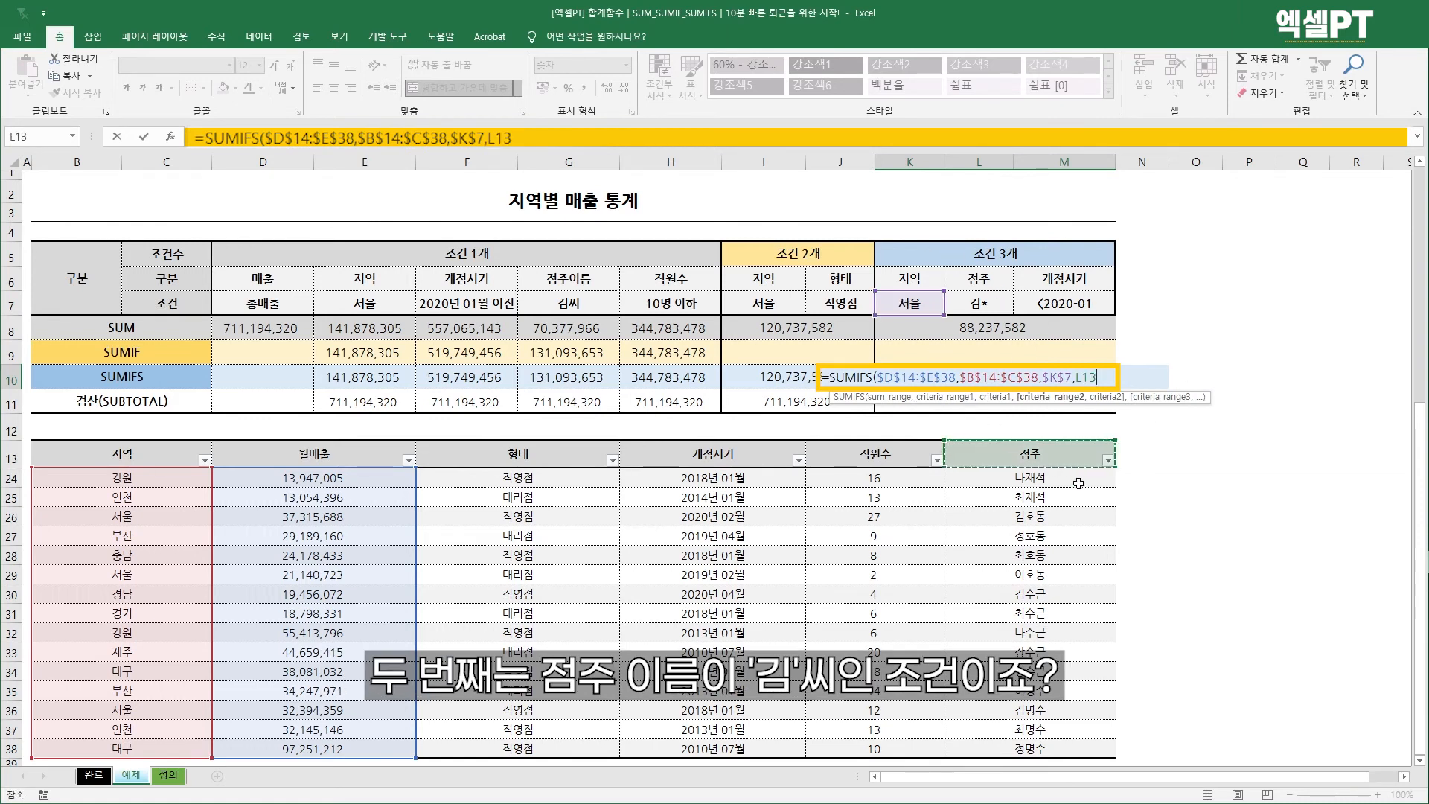
key(Down)
key(shift+Down)
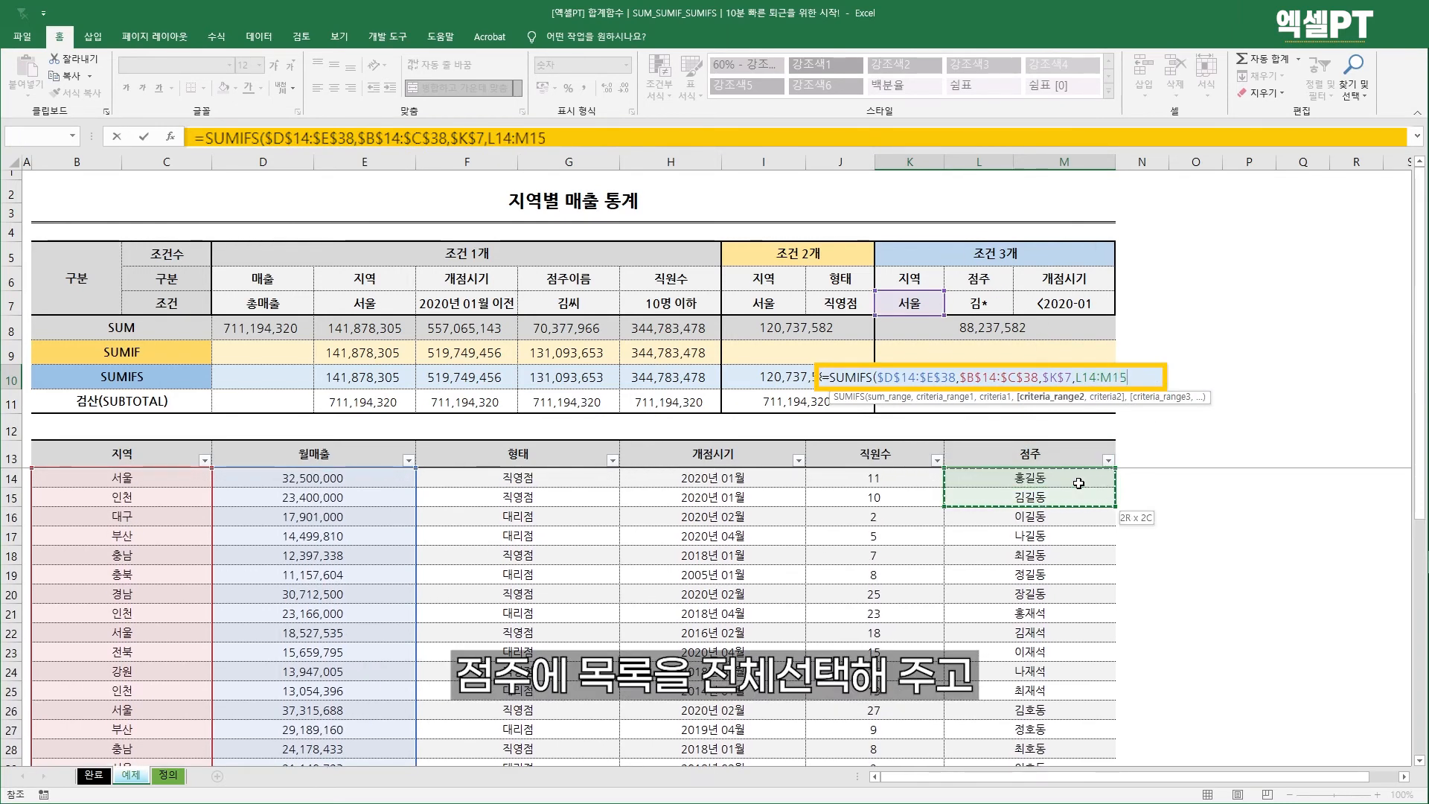
key(ctrl+shift+Down)
key(F4)
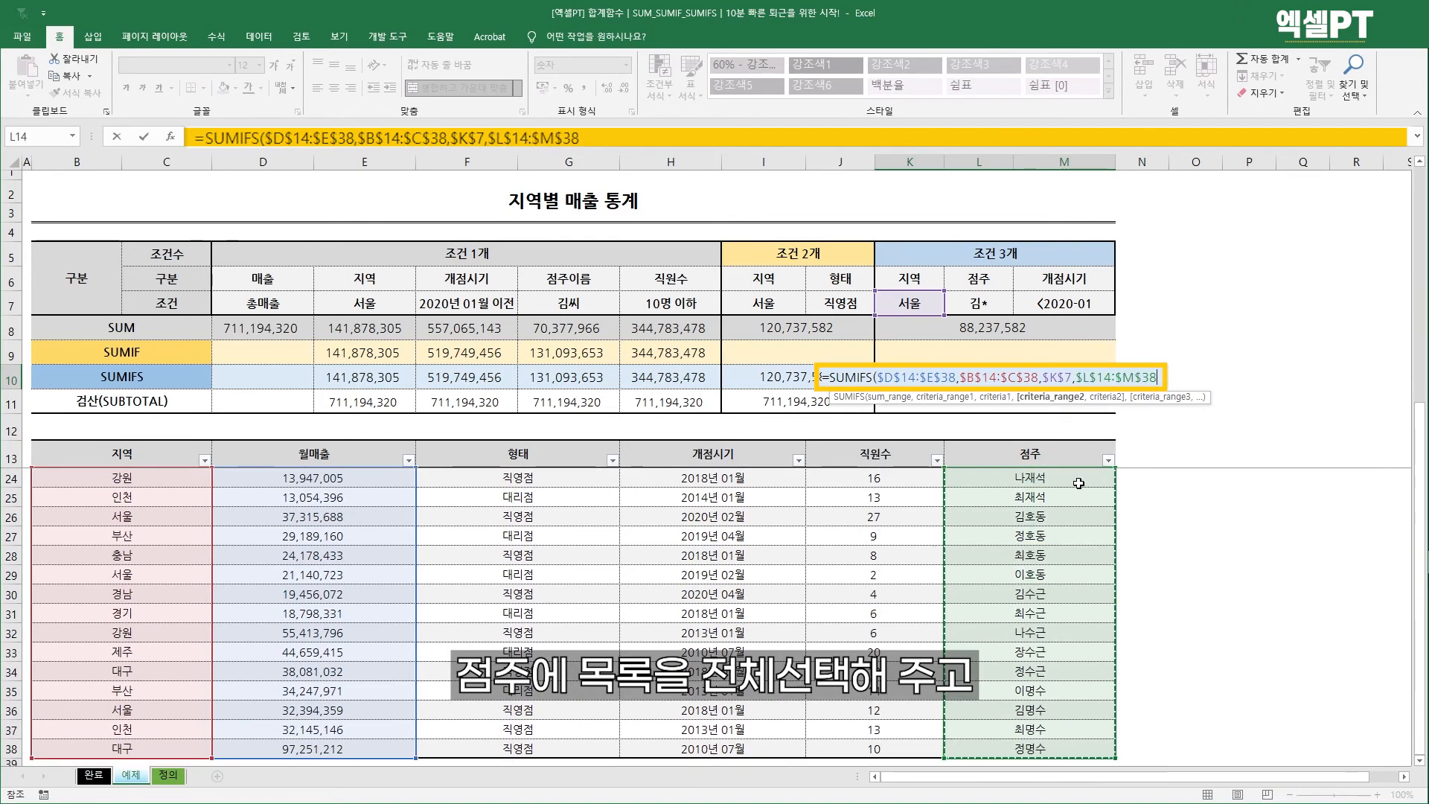
text(,)
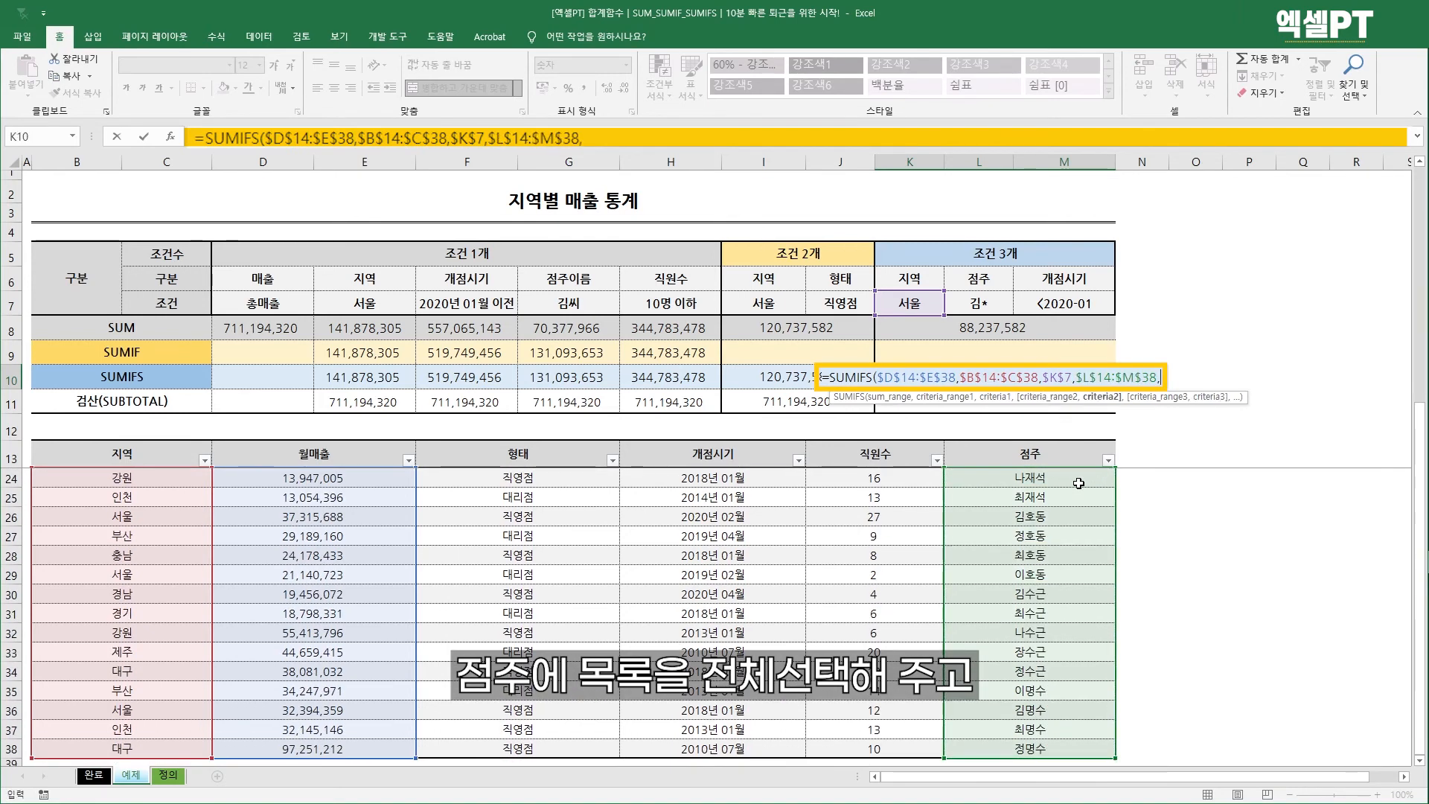
click(979, 302)
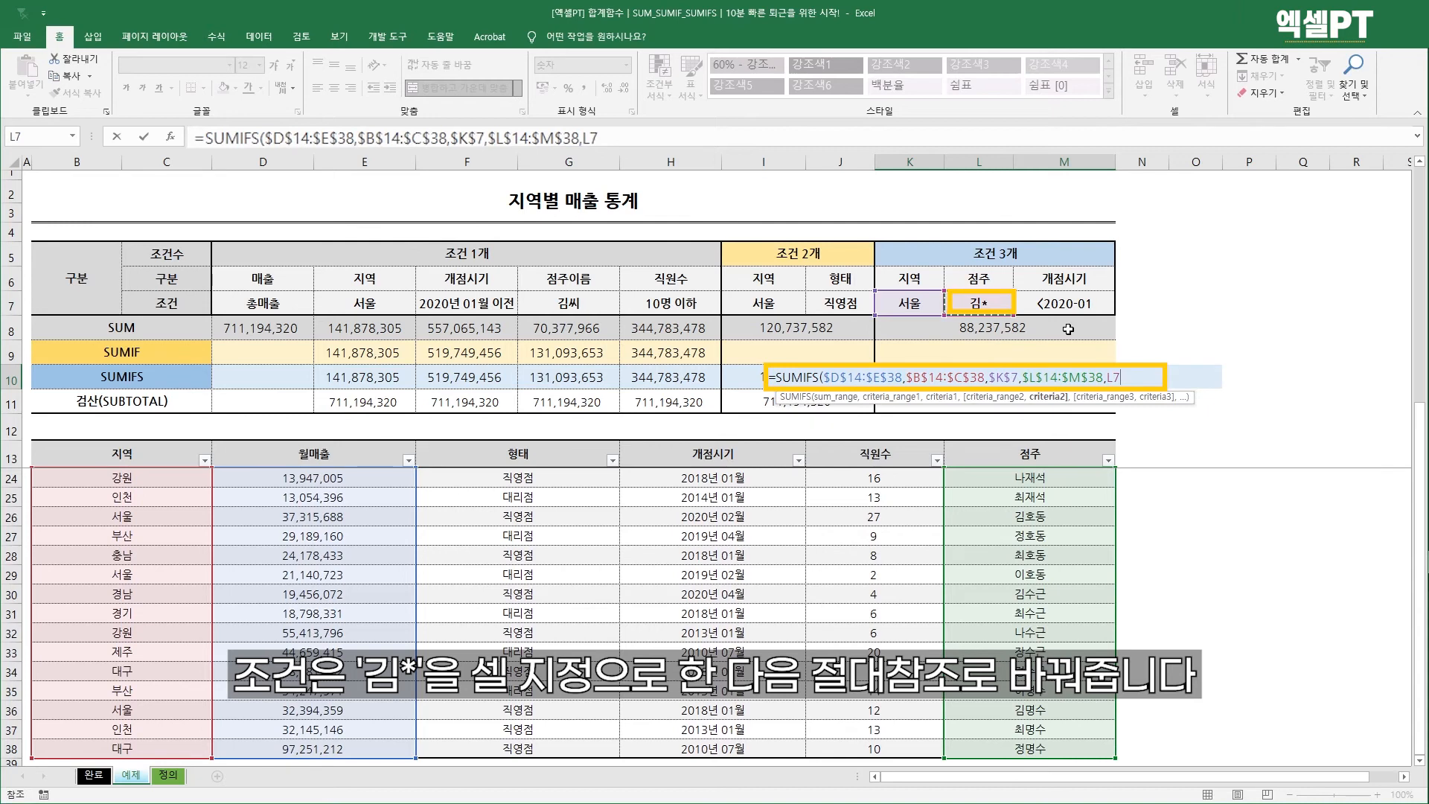
key(F4)
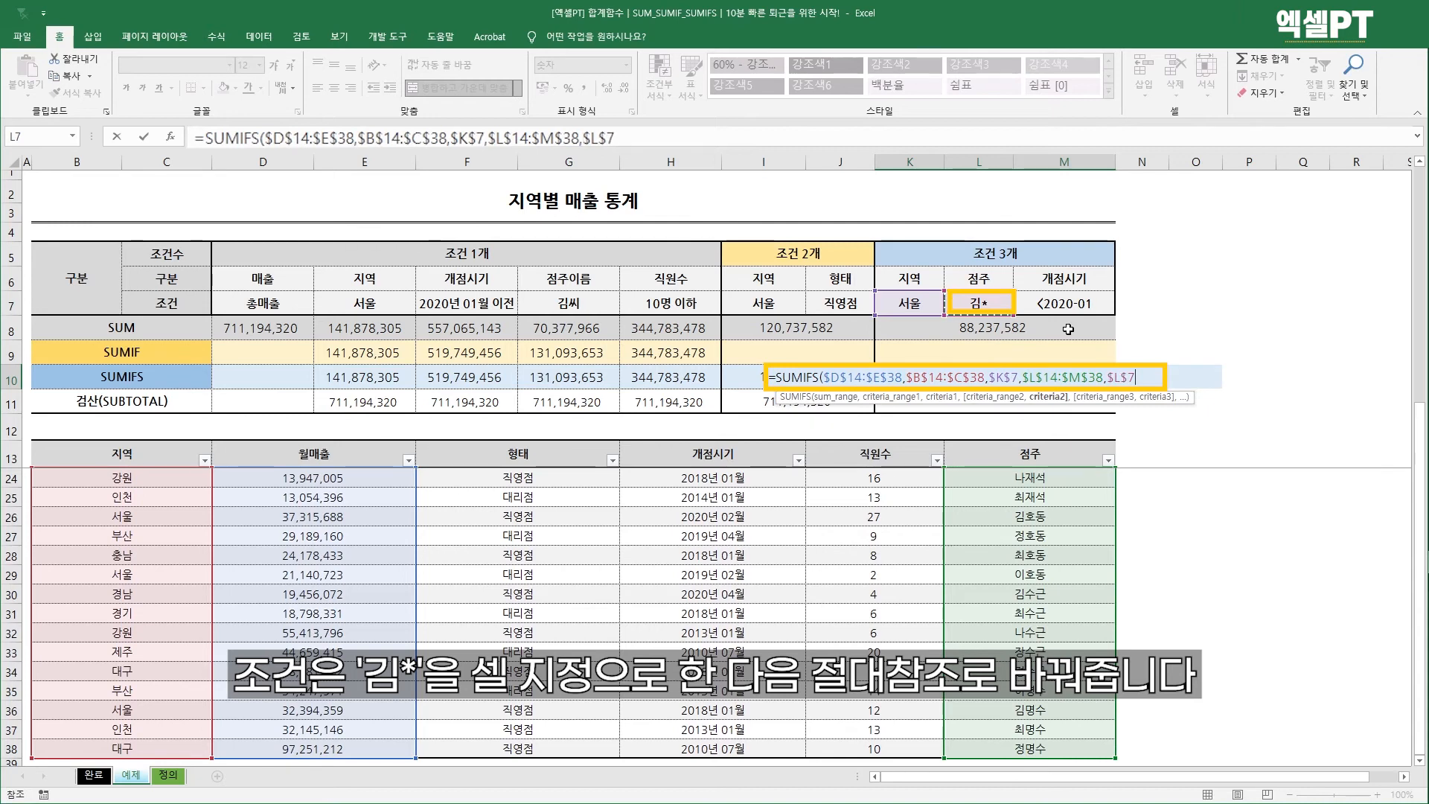
text(,)
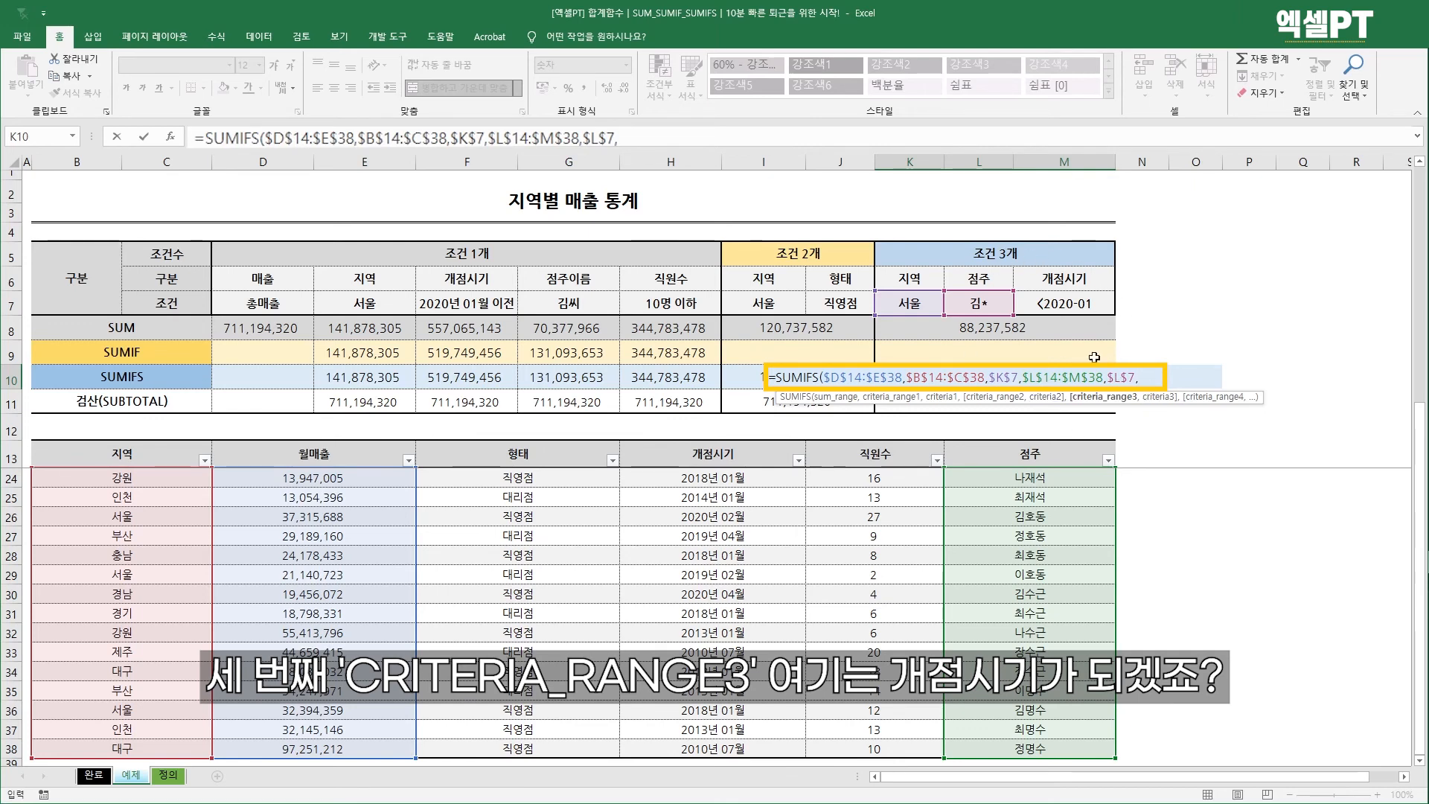
- Complete the K10 SUMIFS formula with the 개점시기 range $H$14:$I$38 and the <2020-01 criterion M$7
click(716, 463)
key(Down)
key(ctrl+shift+Down)
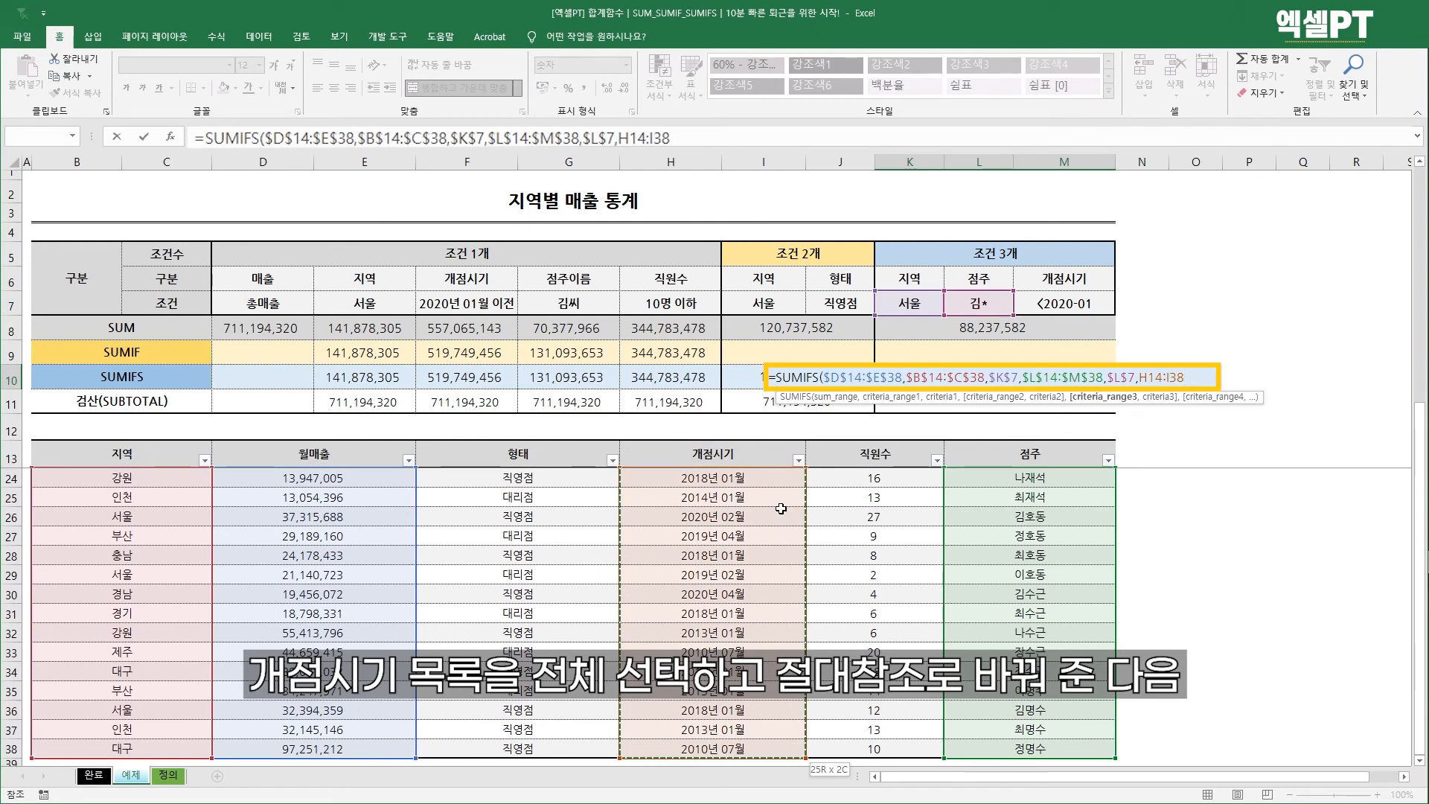
key(F4)
text(,)
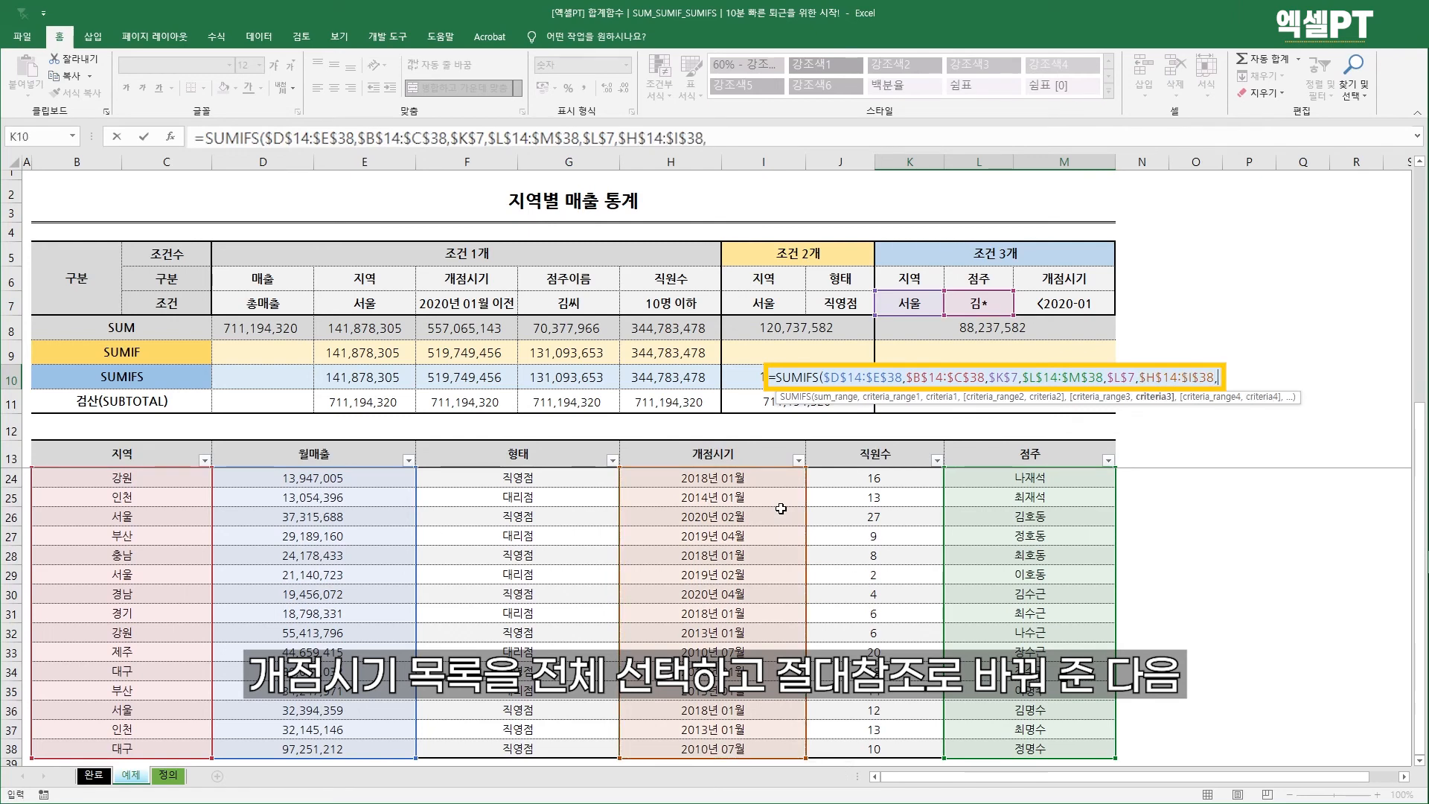
click(1108, 305)
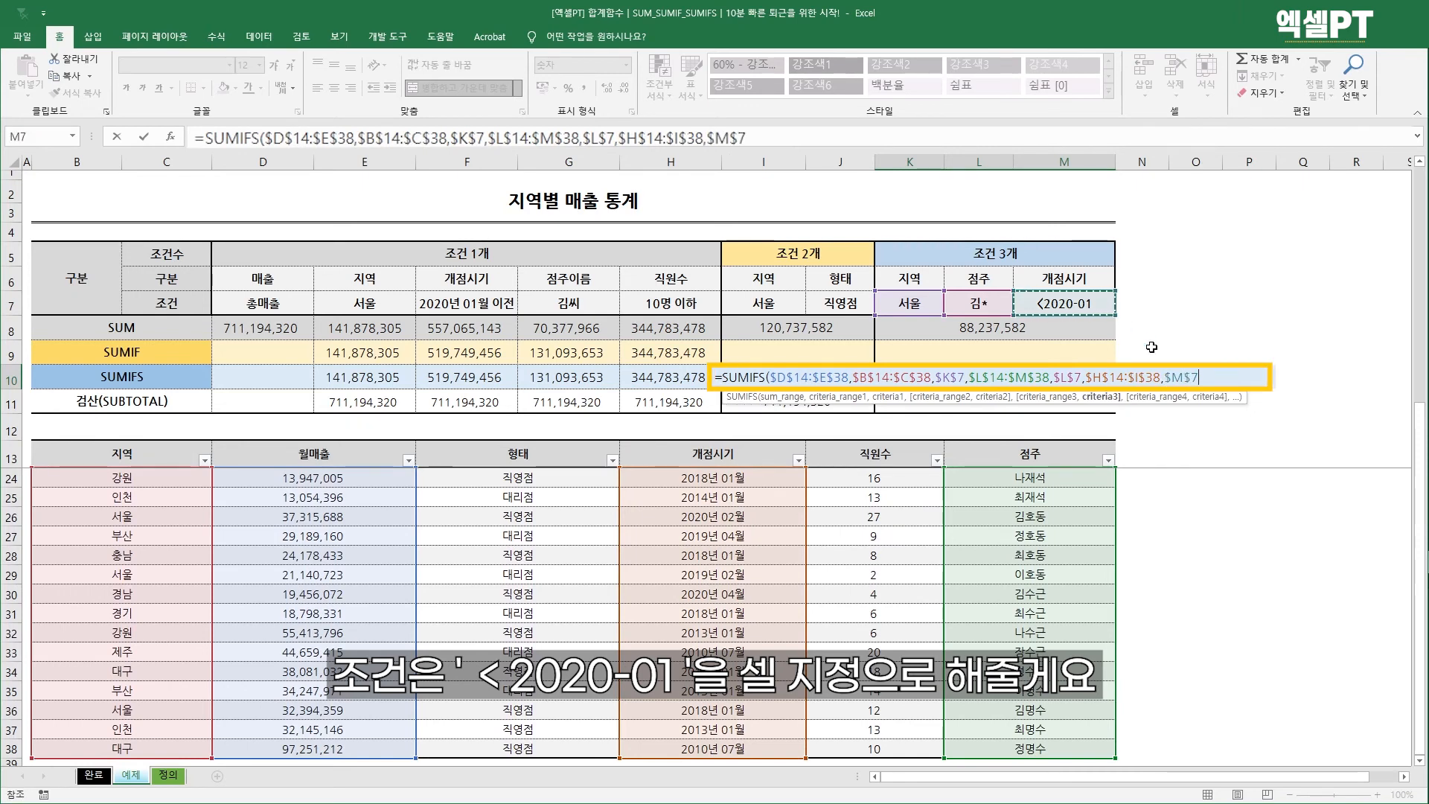
key(Return)
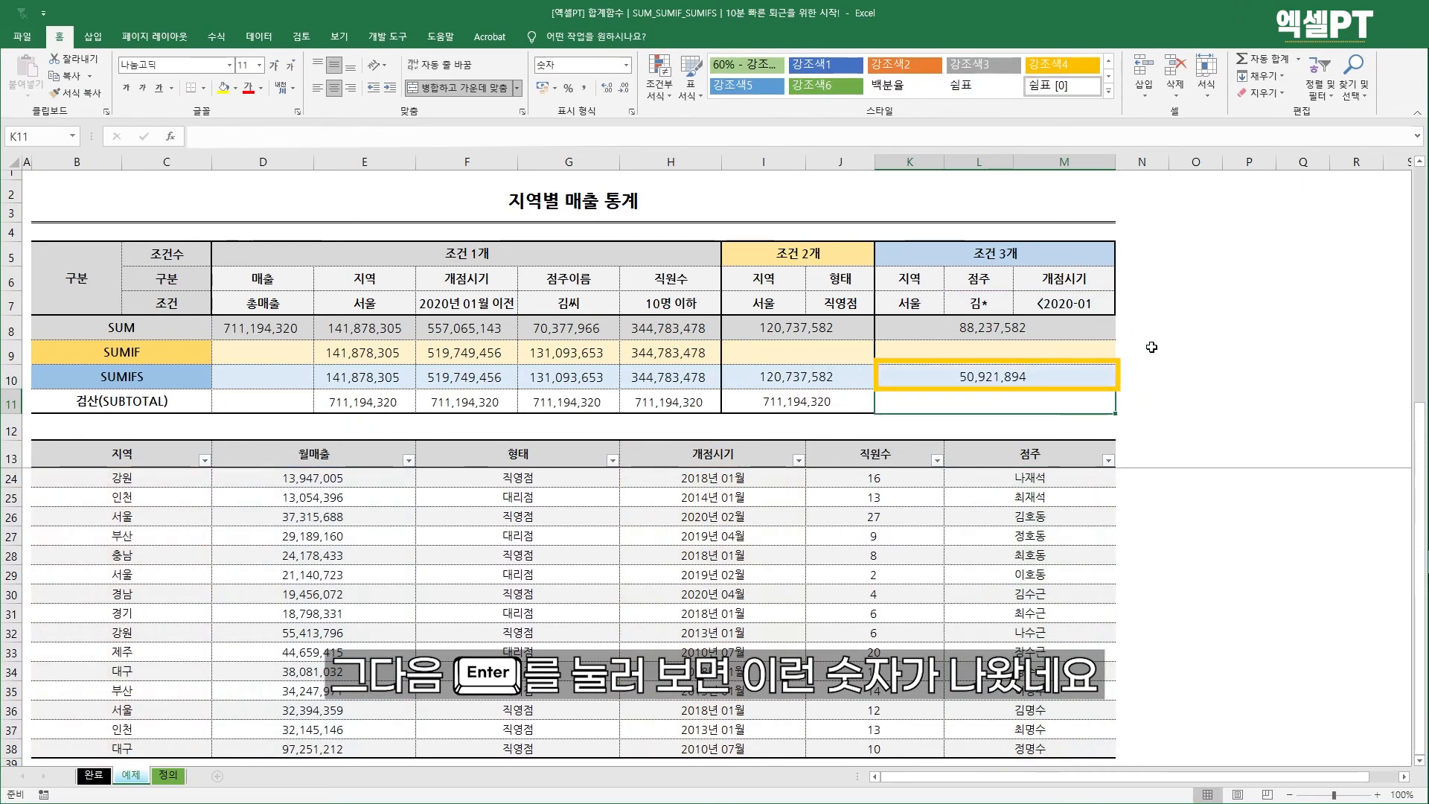
- Compare the three-condition SUM result in K8 with the SUMIFS result in K10
click(994, 368)
click(995, 332)
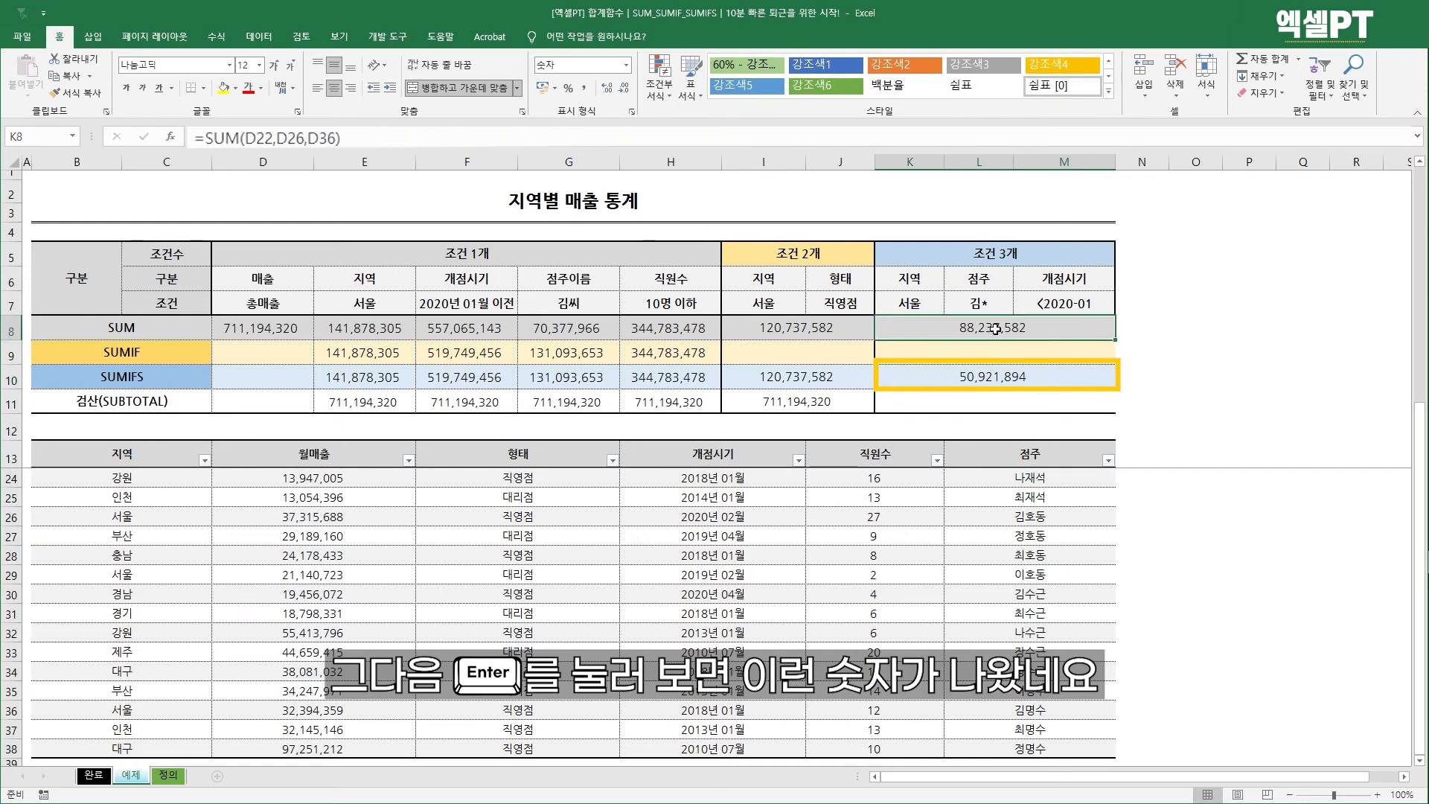
click(992, 384)
click(992, 330)
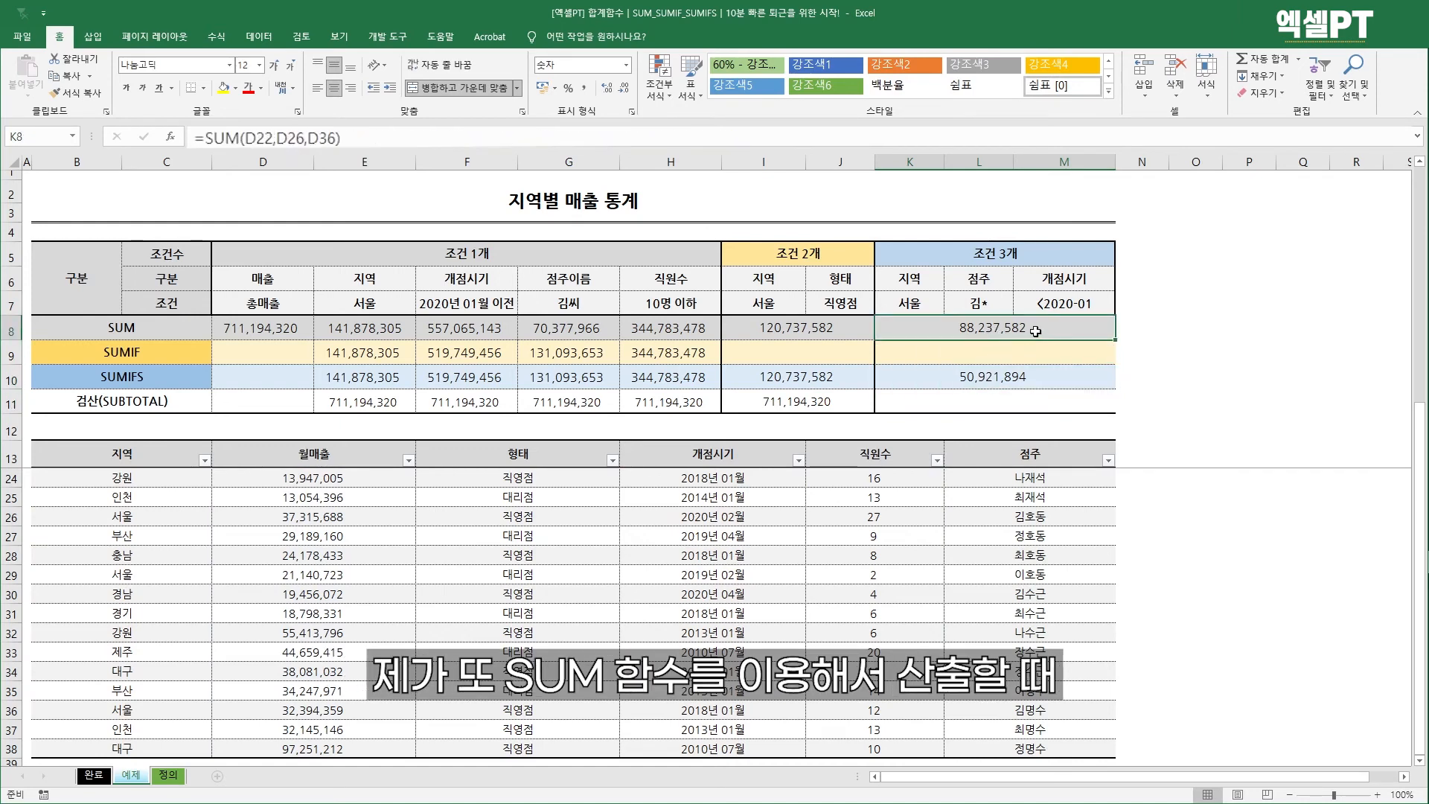
click(1025, 379)
- Enter a SUBTOTAL formula in K11 with function number 9 over all the 월매출 data from D14 down
click(1030, 402)
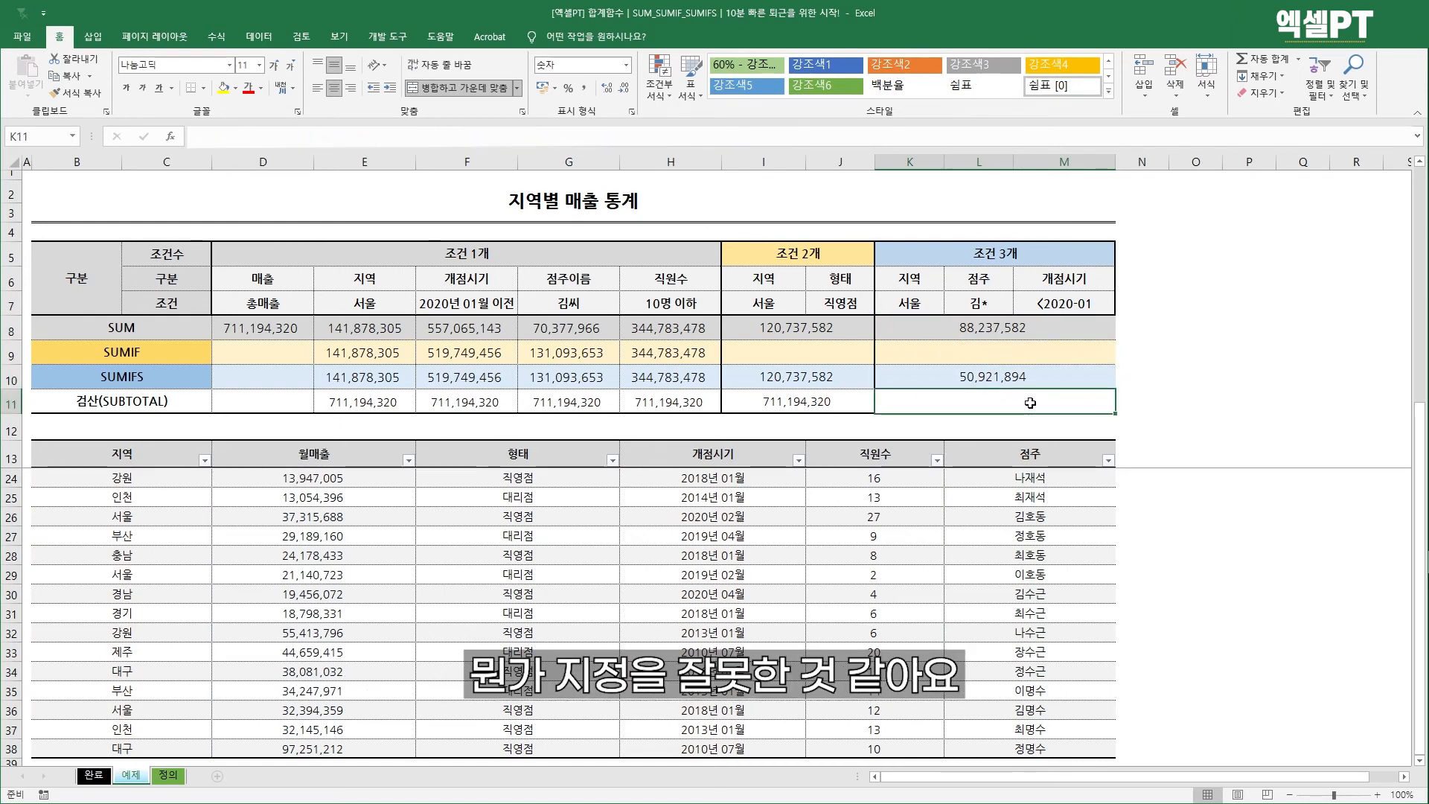
text(=sub)
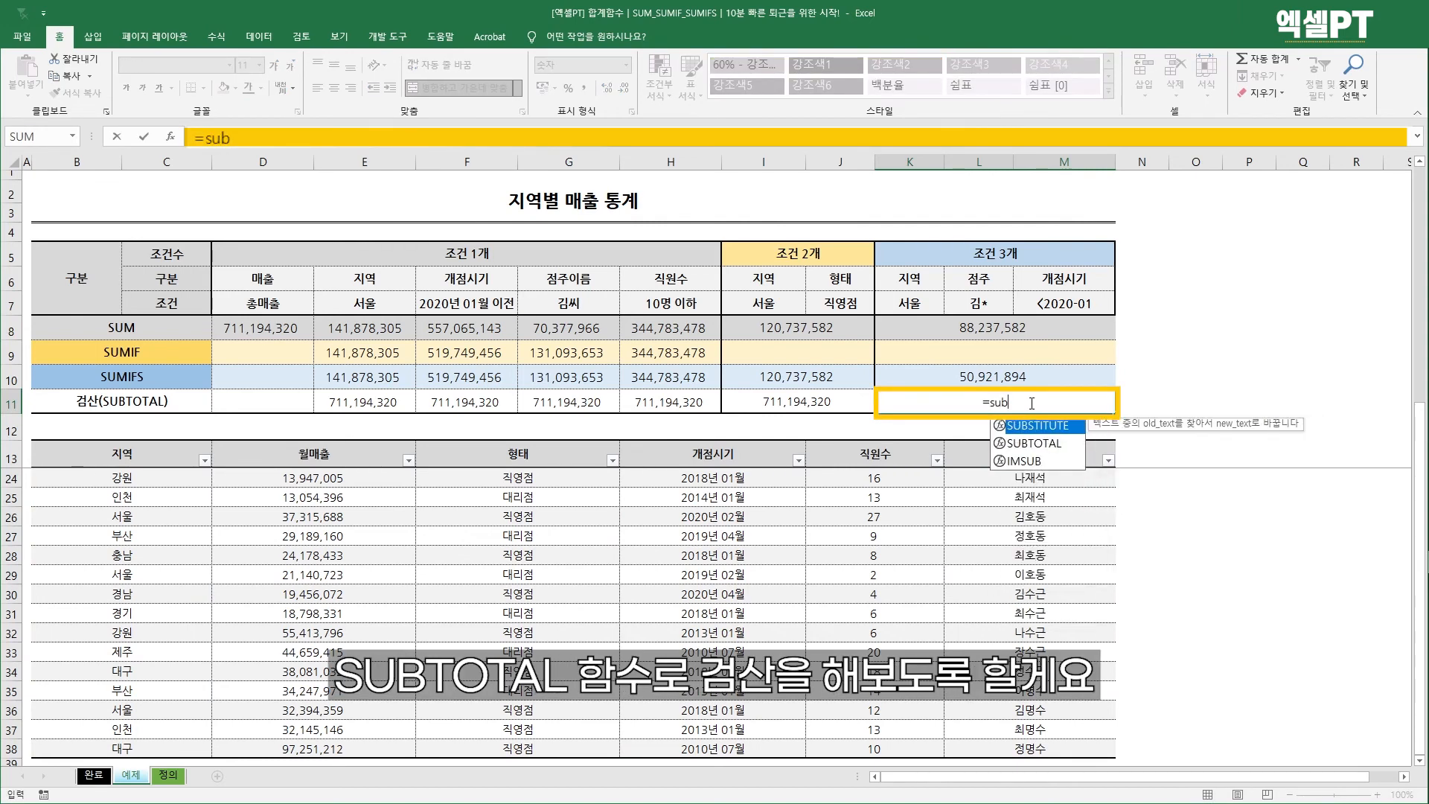
key(Down)
key(Tab)
text(9)
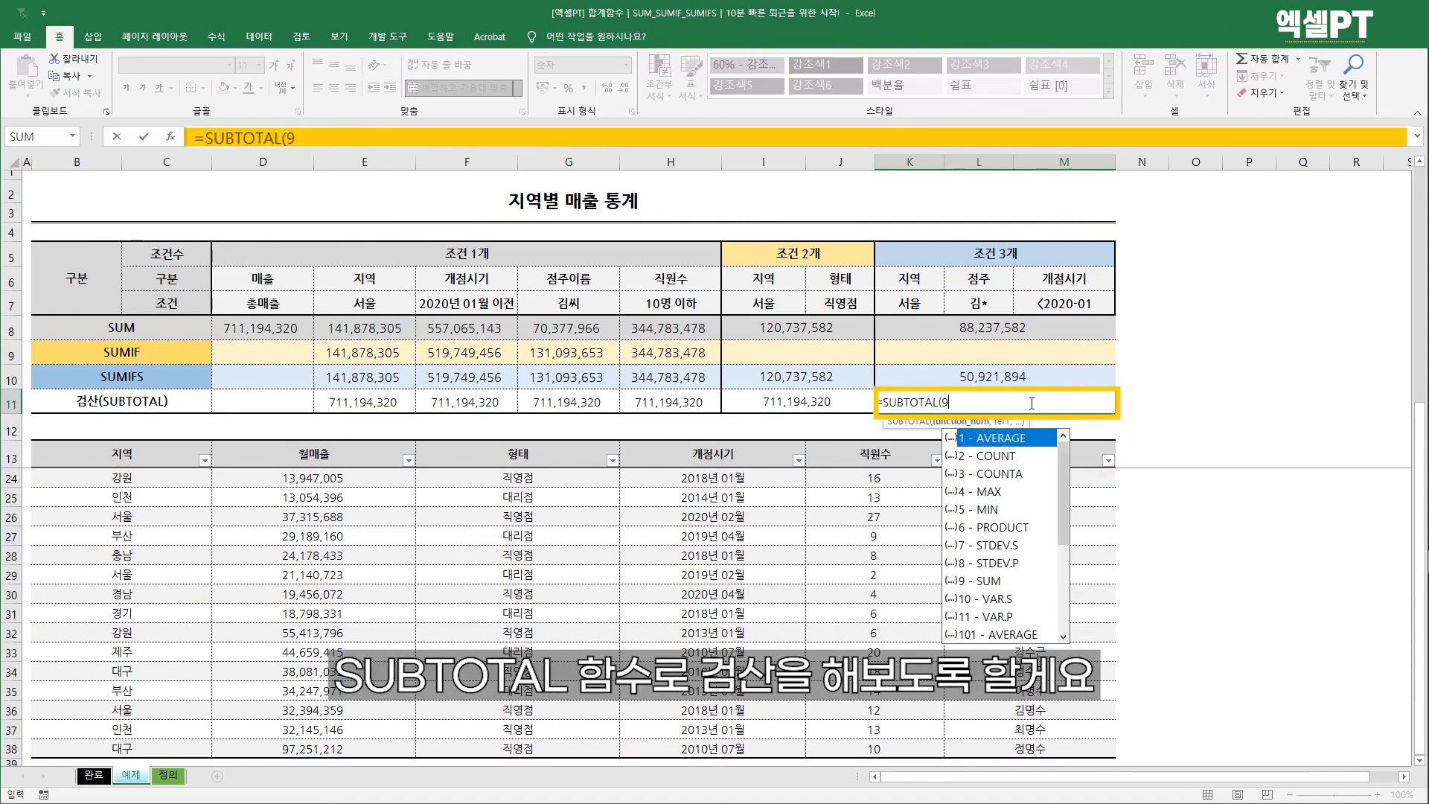
text(,)
click(354, 453)
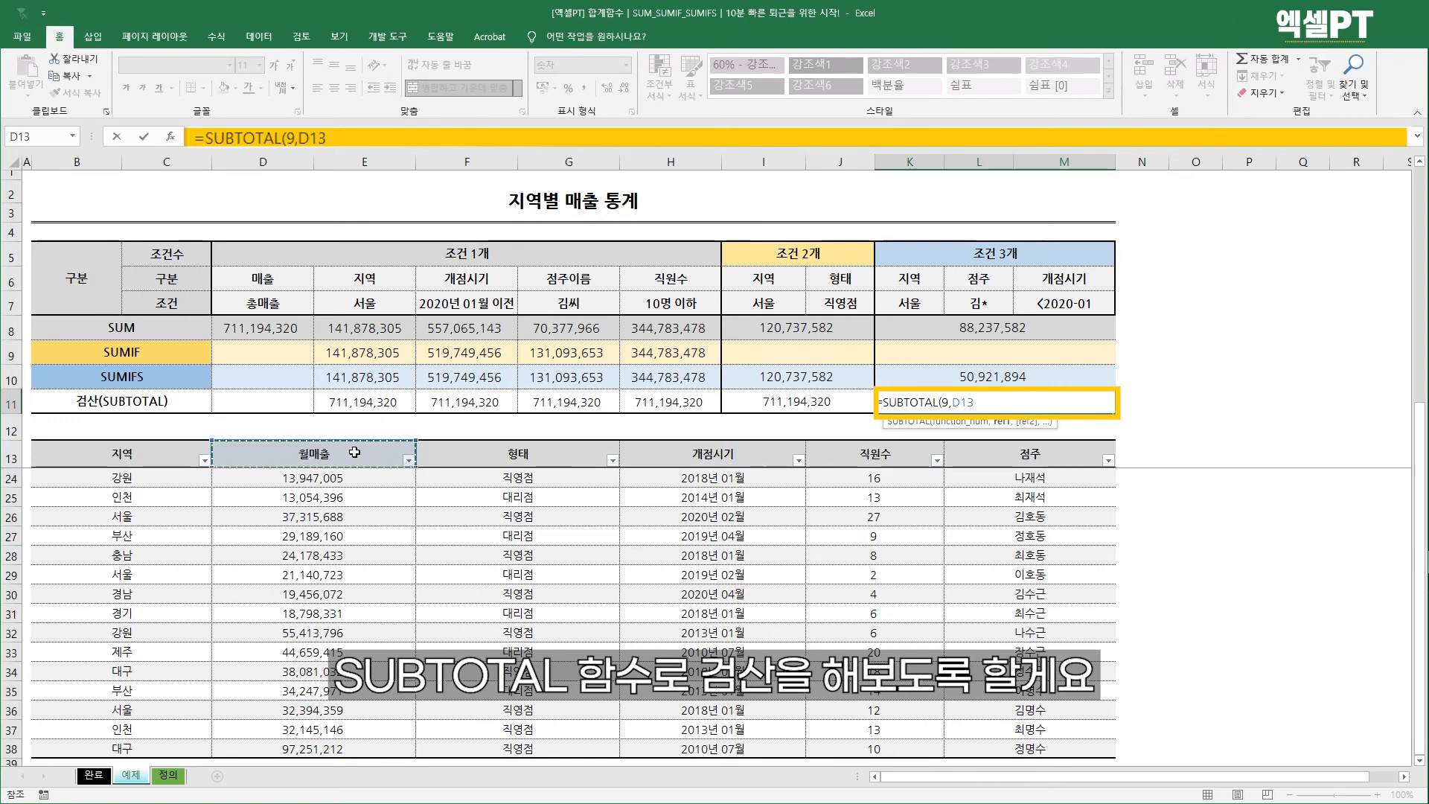
key(Down)
key(ctrl+shift+Down)
key(Return)
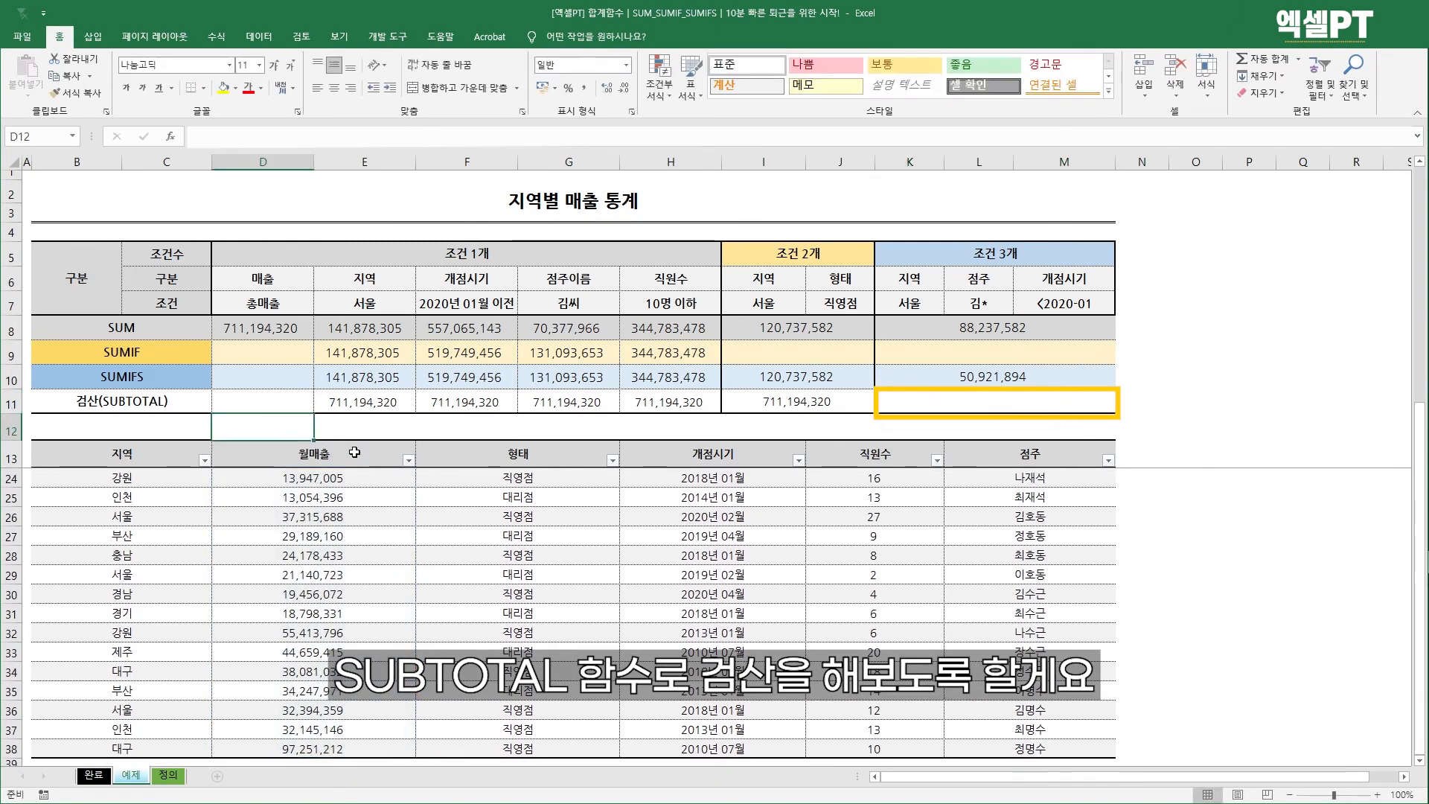
- Filter the data table to 서울 in the 지역 column and to 김* in the 점주 column
click(204, 460)
click(71, 634)
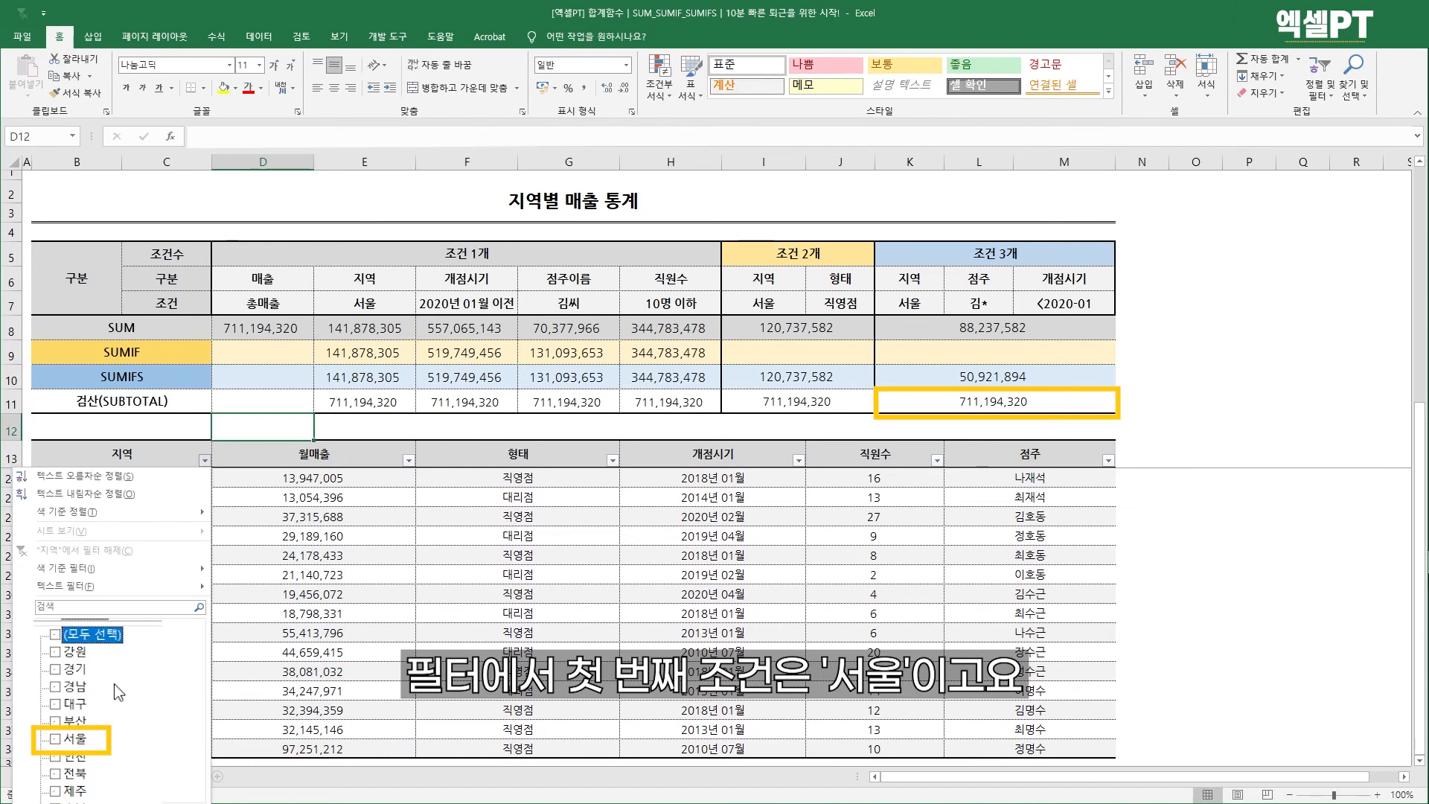
click(70, 739)
key(Return)
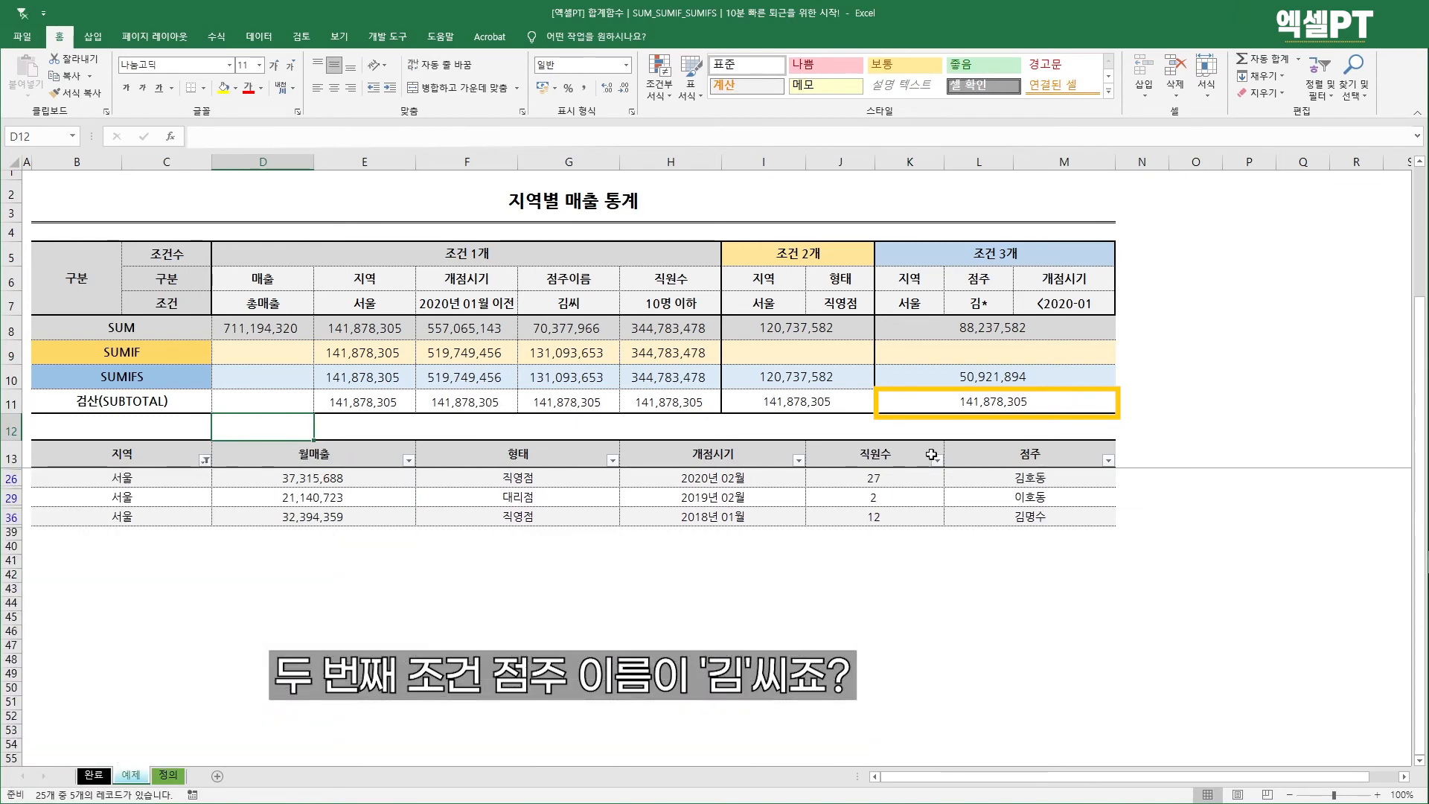
click(1108, 459)
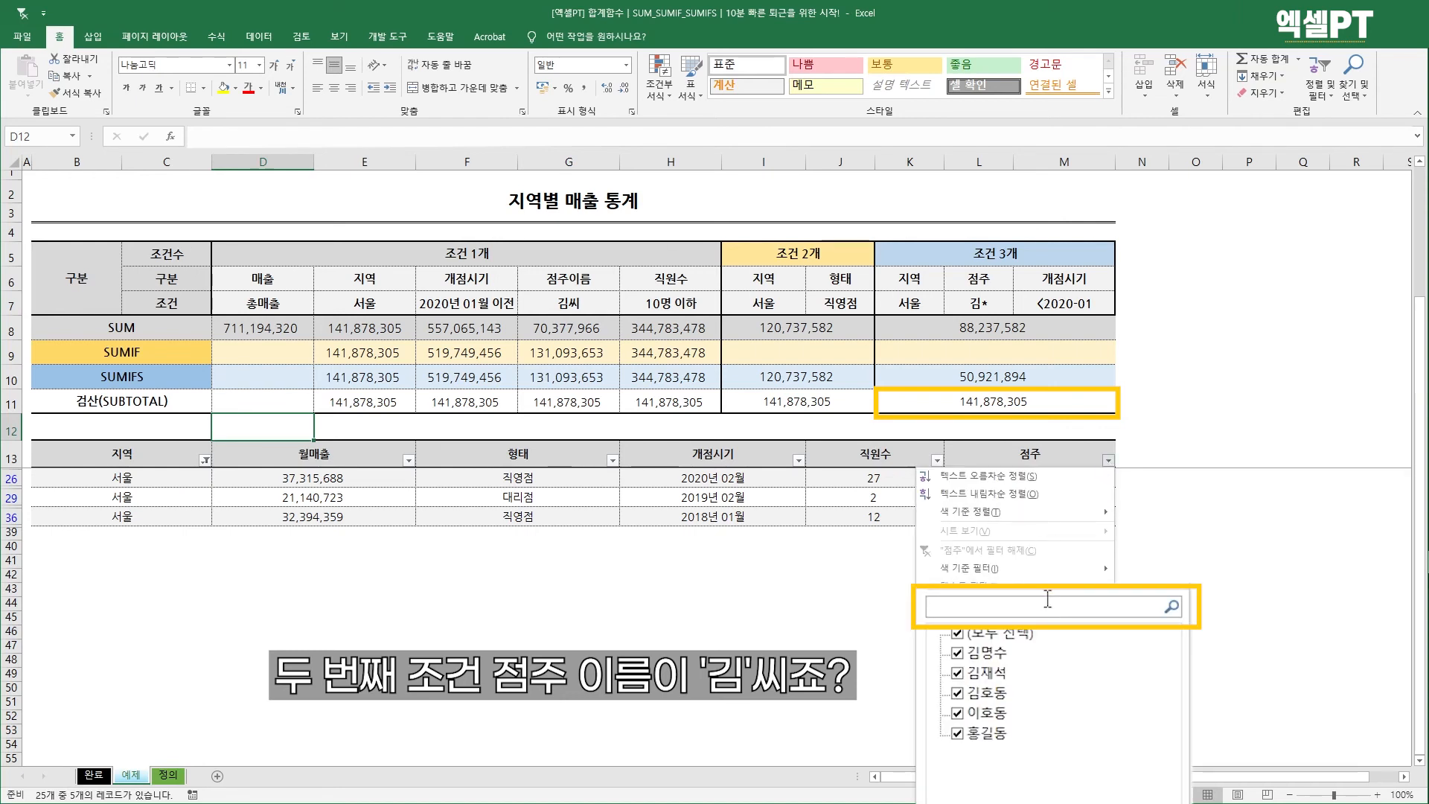
text(ㄱ)
text(*)
key(Return)
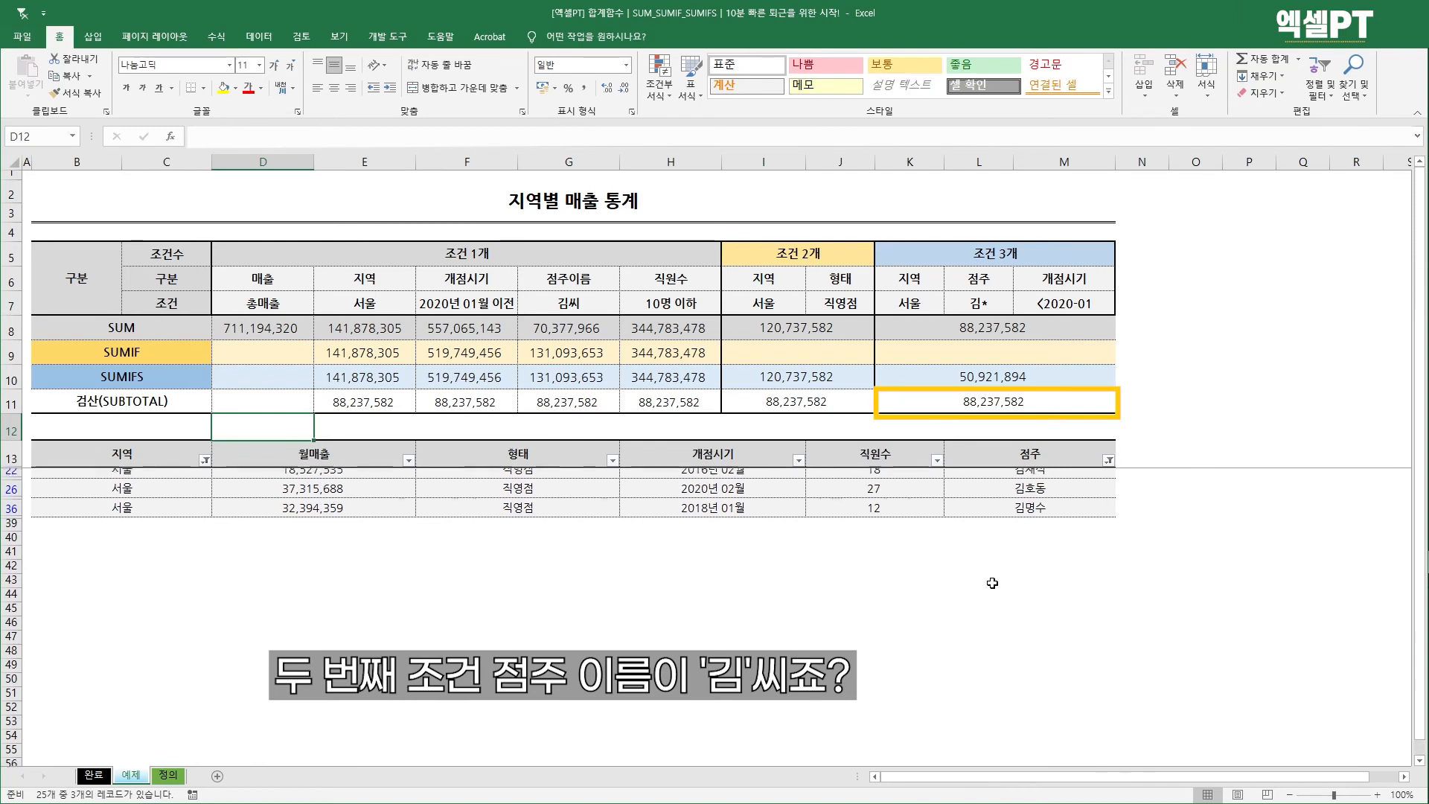
- Filter the 개점시기 column to exclude 2020년, keeping only 2018년 and 2016년
click(799, 461)
click(653, 655)
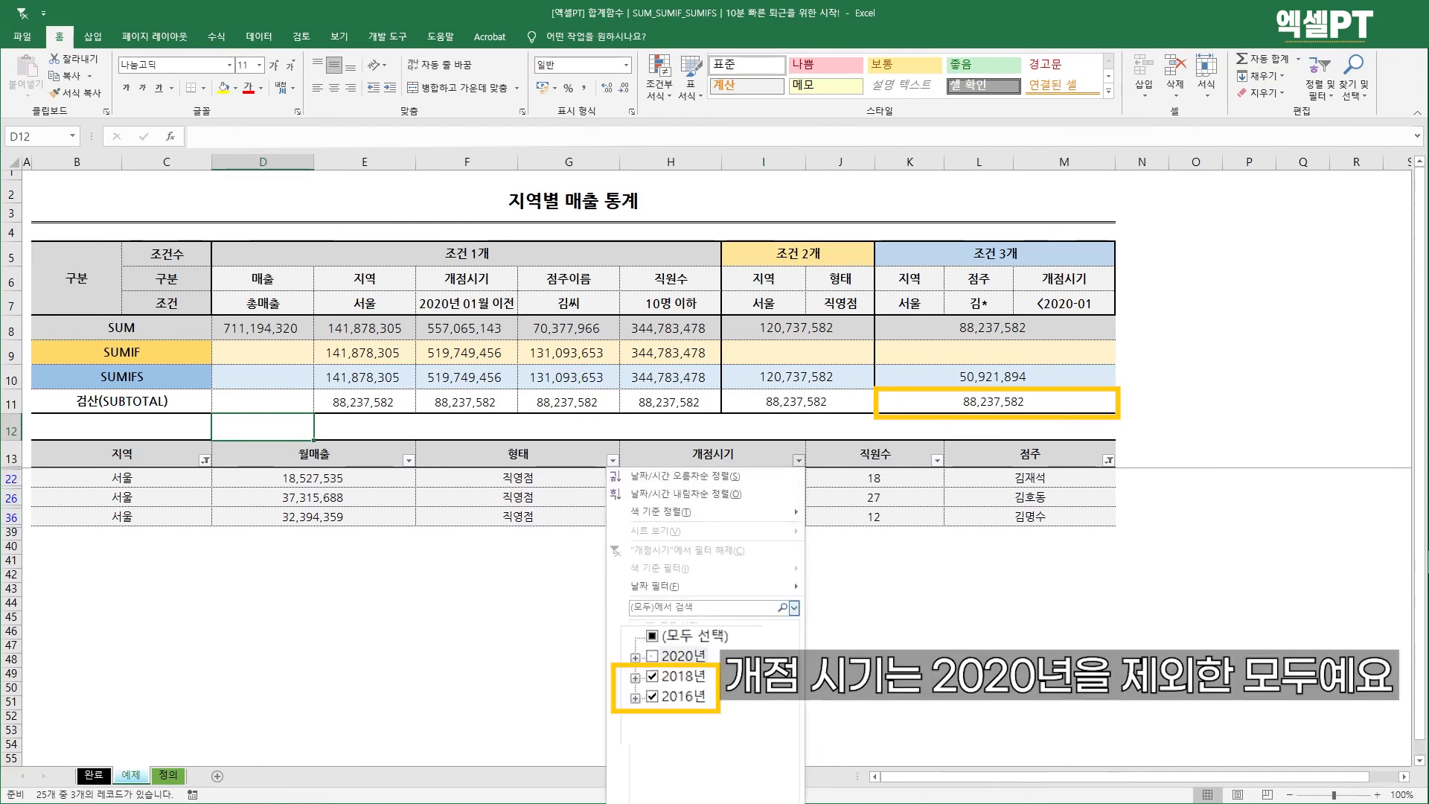
key(Return)
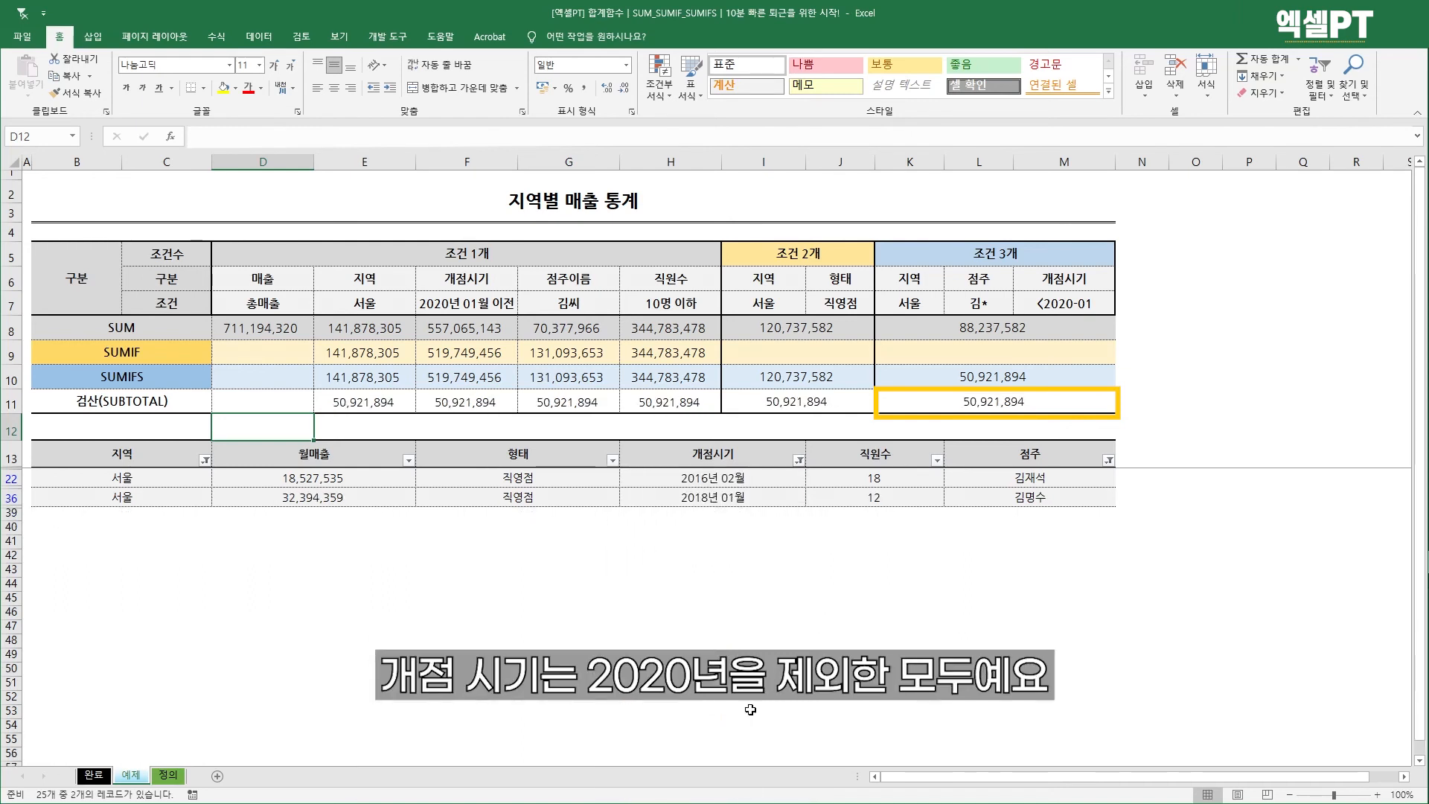
- Compare the three-condition SUMIFS result in K10 with the SUBTOTAL check in K11
click(999, 378)
click(1007, 397)
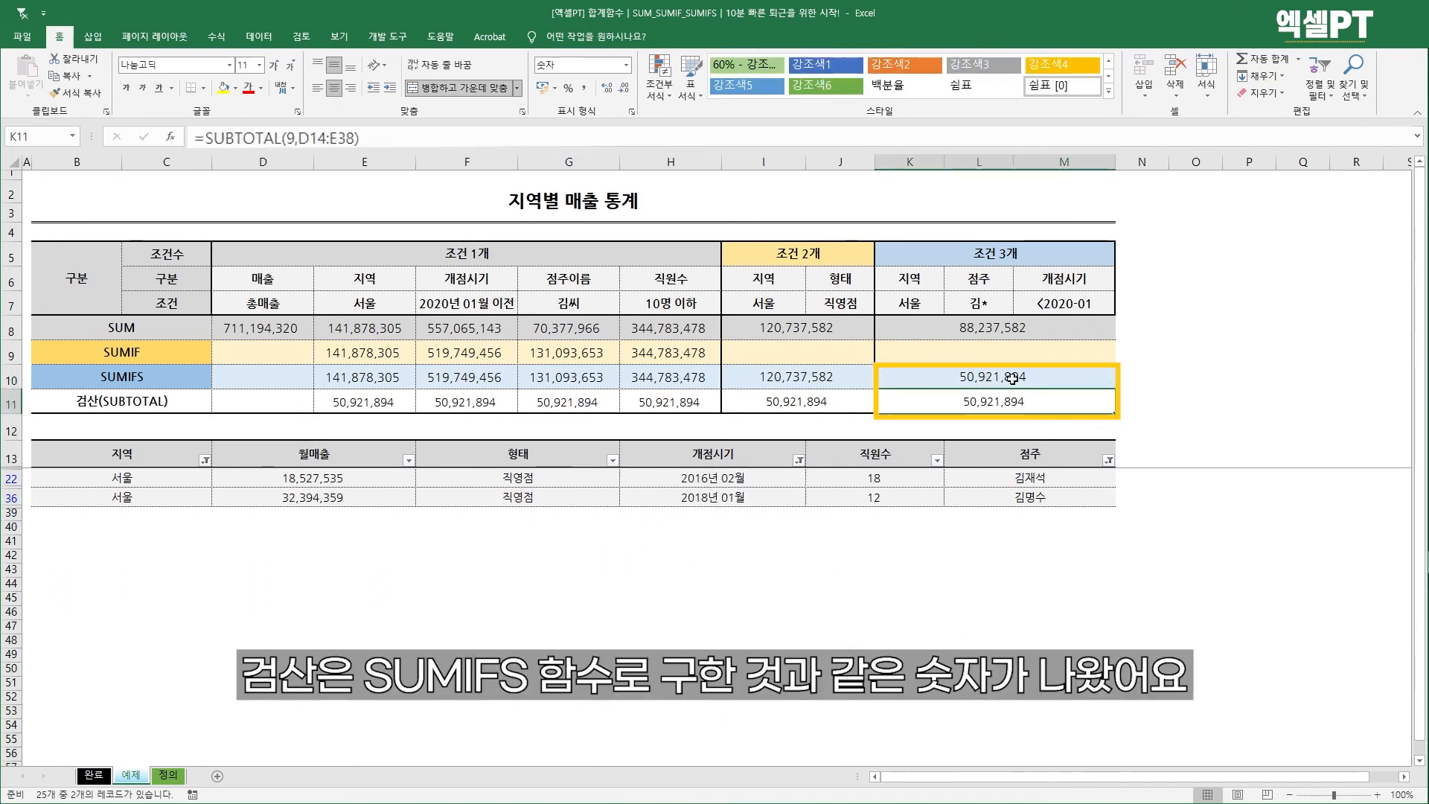
click(1012, 377)
click(1006, 400)
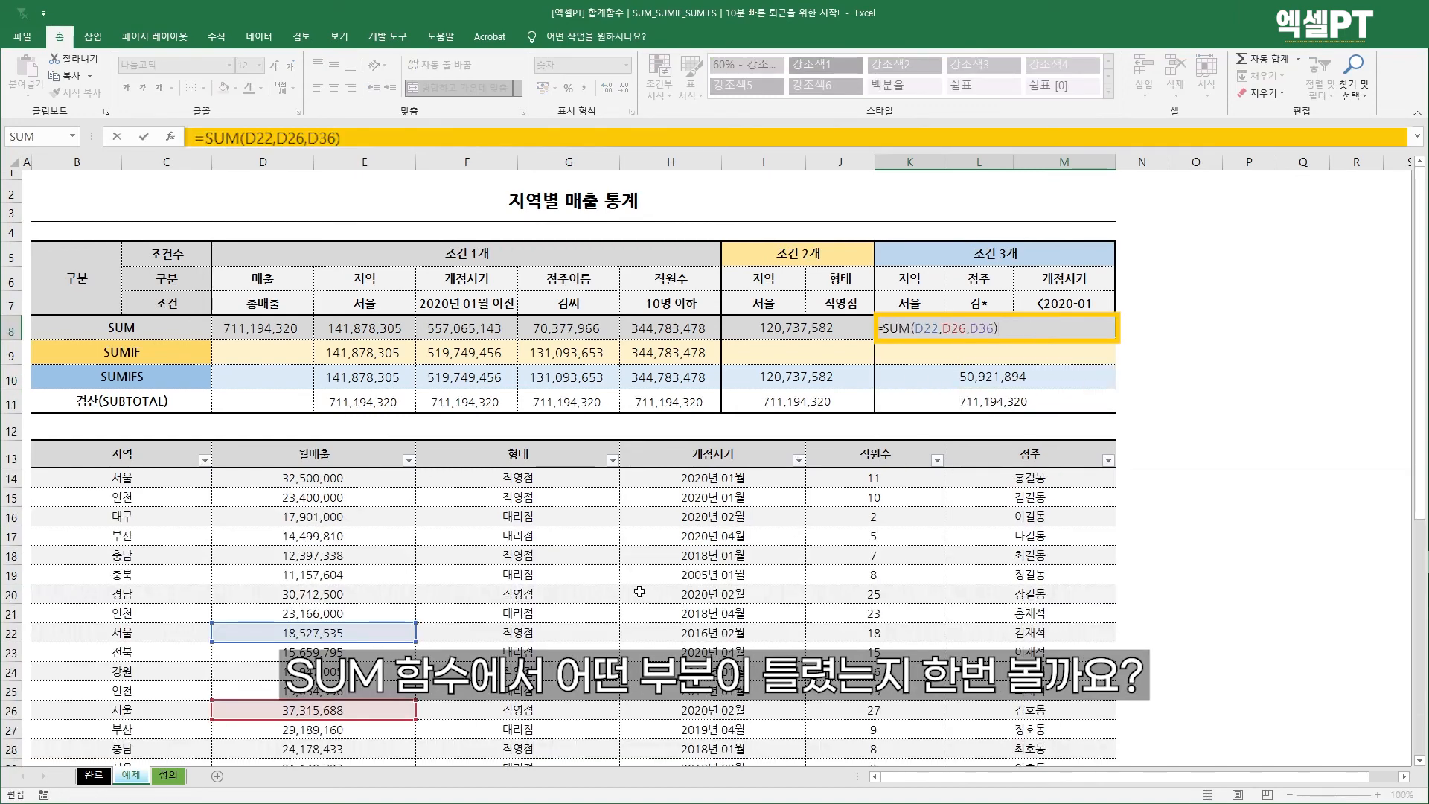
- Check the data rows referenced by the K8 SUM formula against the three conditions, leaving the formula as it is
scroll(640, 592, down, 3)
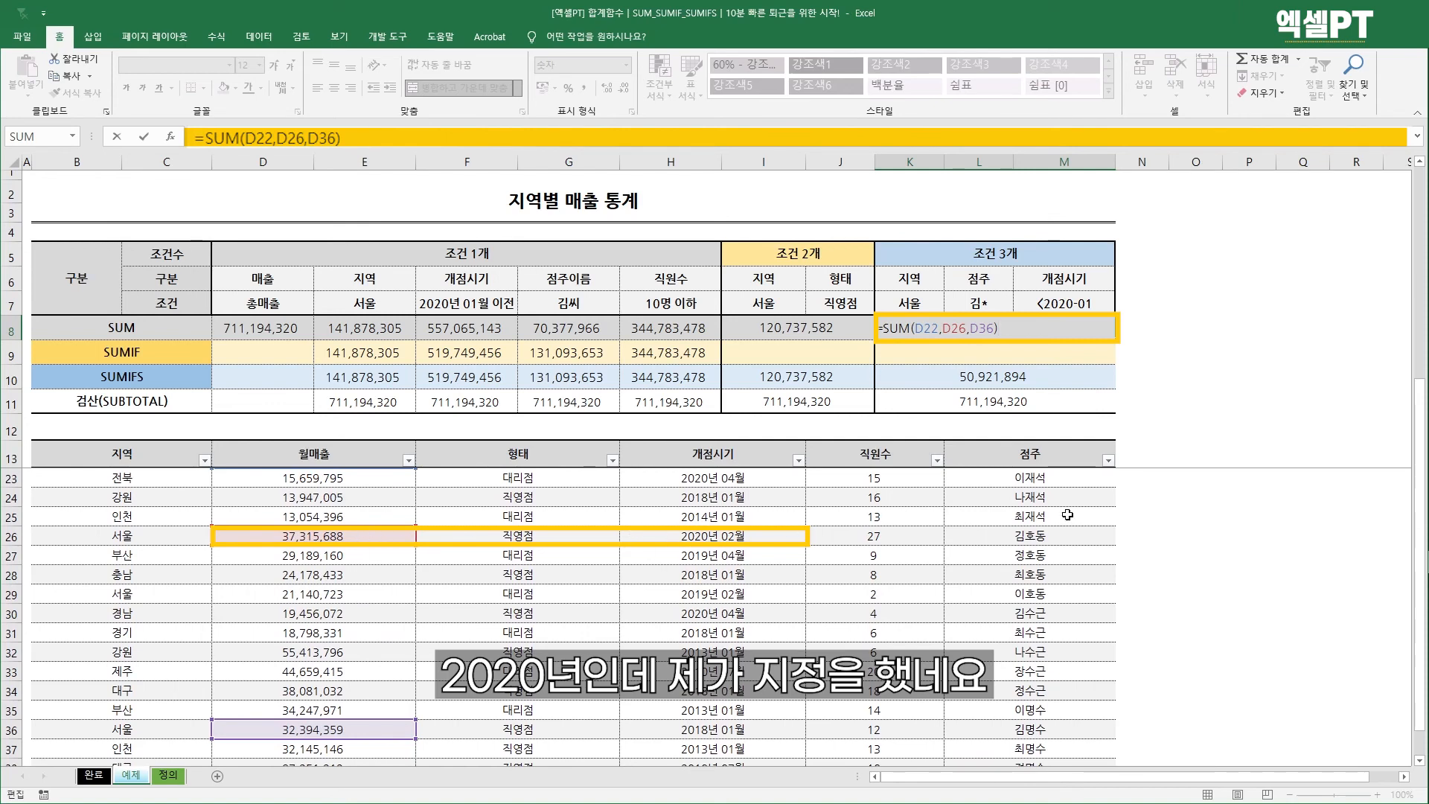
key(ctrl+Return)
scroll(924, 421, up, 3)
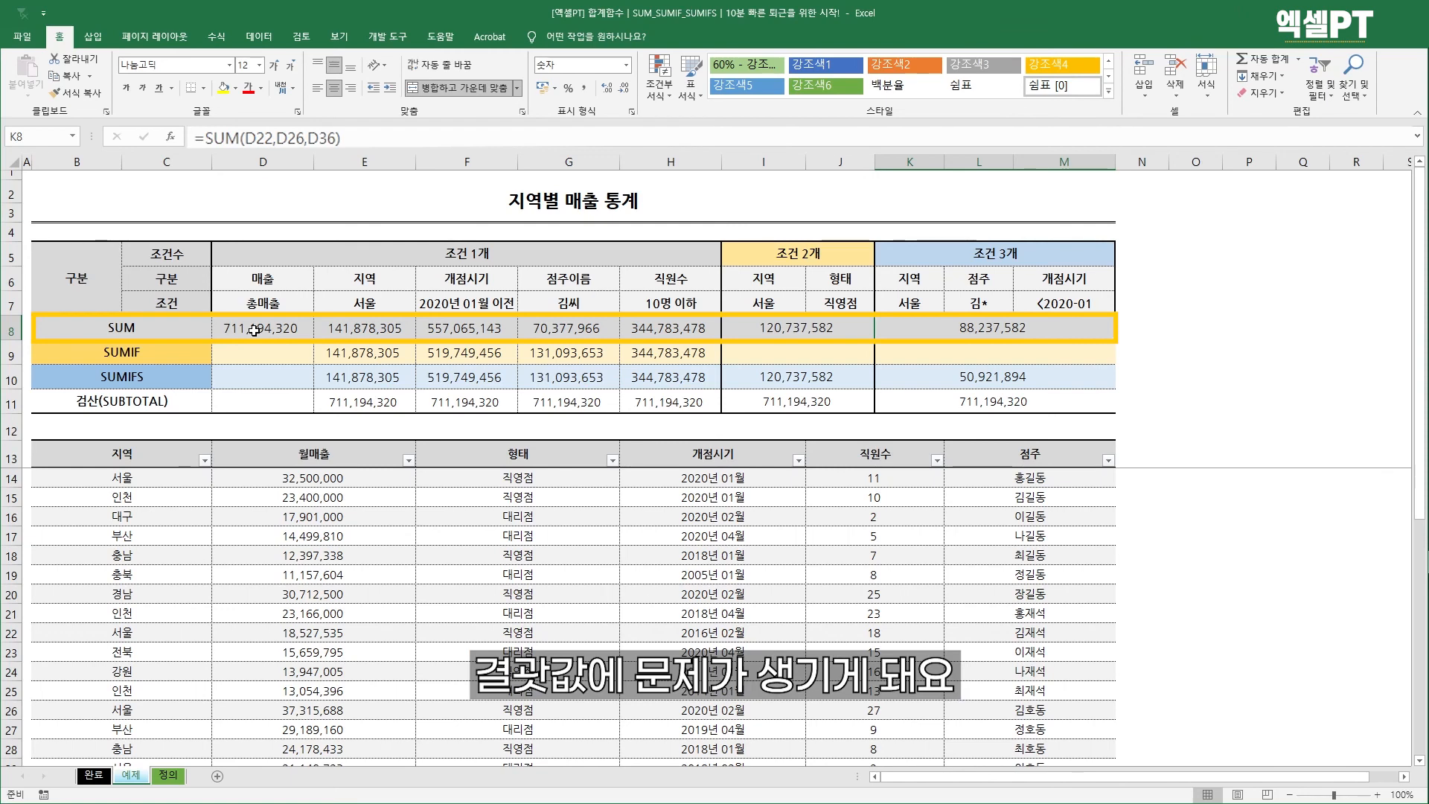
- Examine the SUMIF and SUMIFS rows across the total-sales, two-condition and three-condition columns to compare where each function applies
click(176, 354)
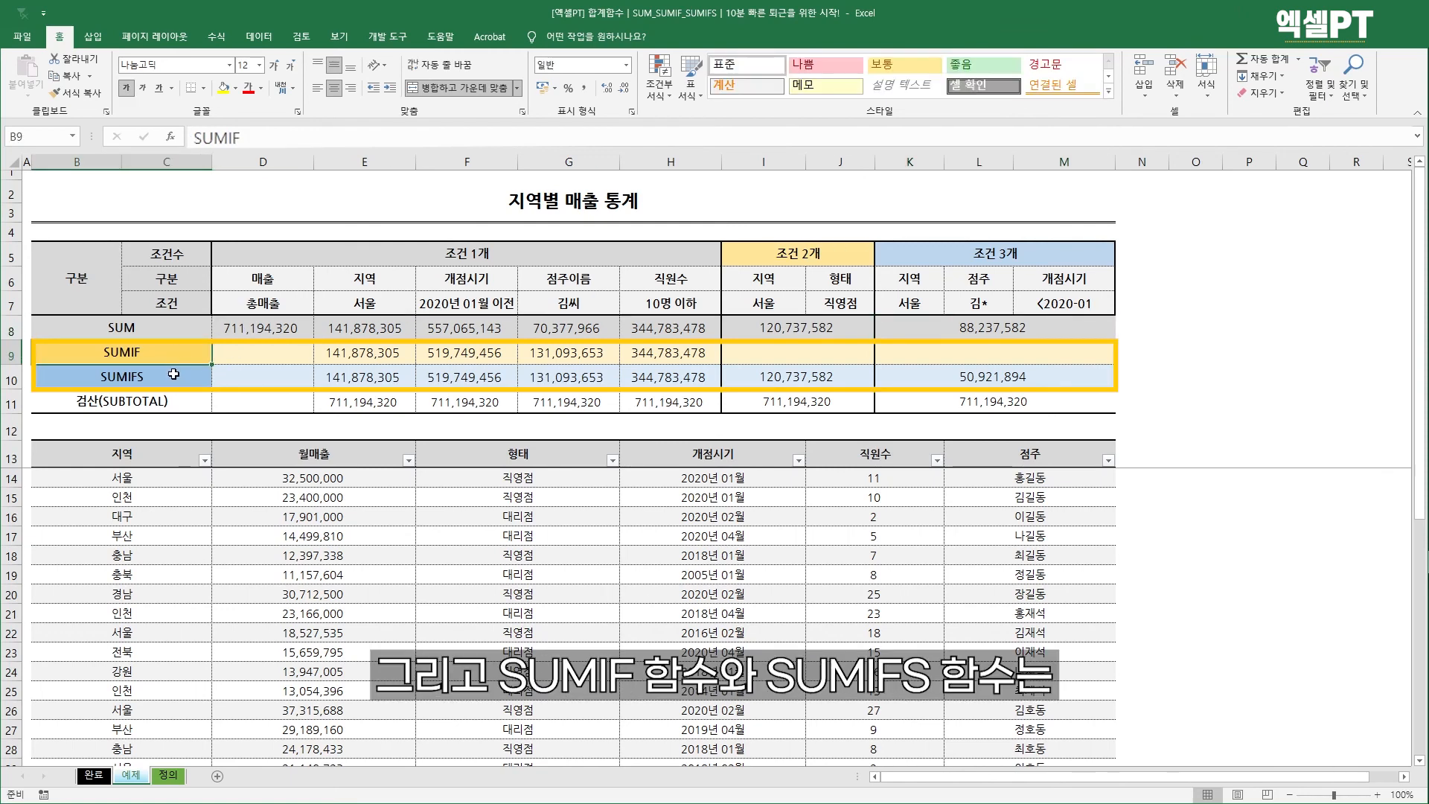
click(174, 373)
drag(254, 358, 256, 369)
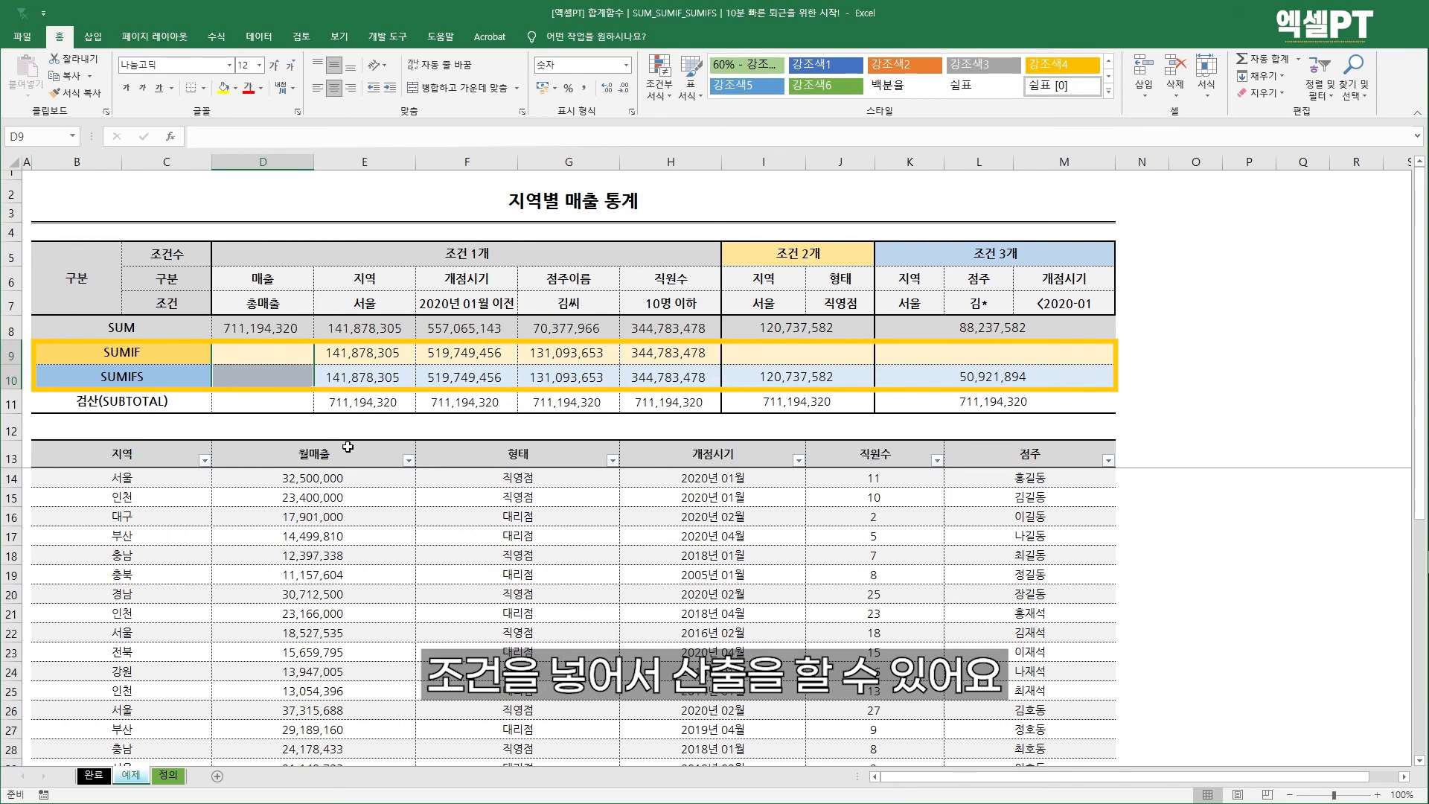
click(120, 376)
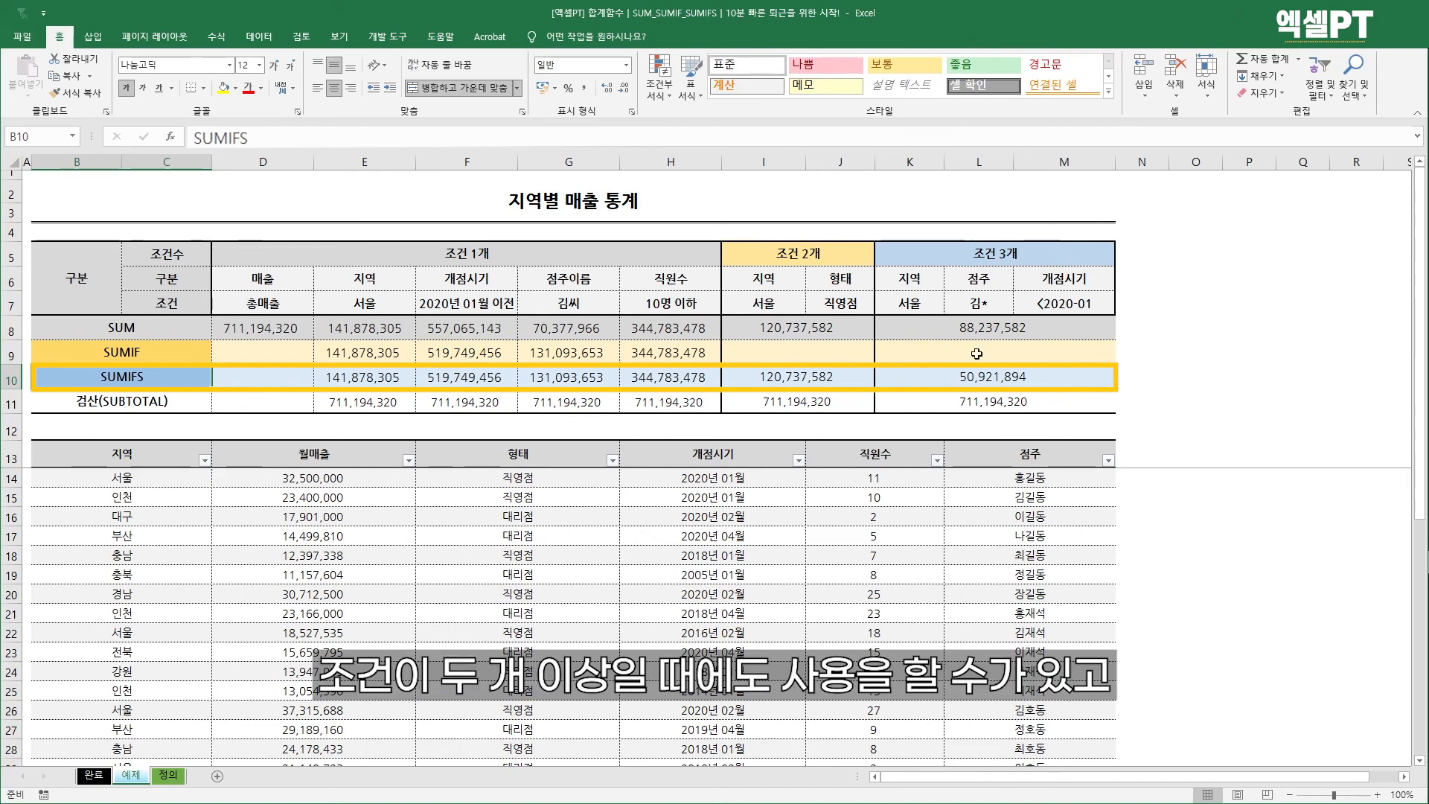
drag(810, 381, 930, 381)
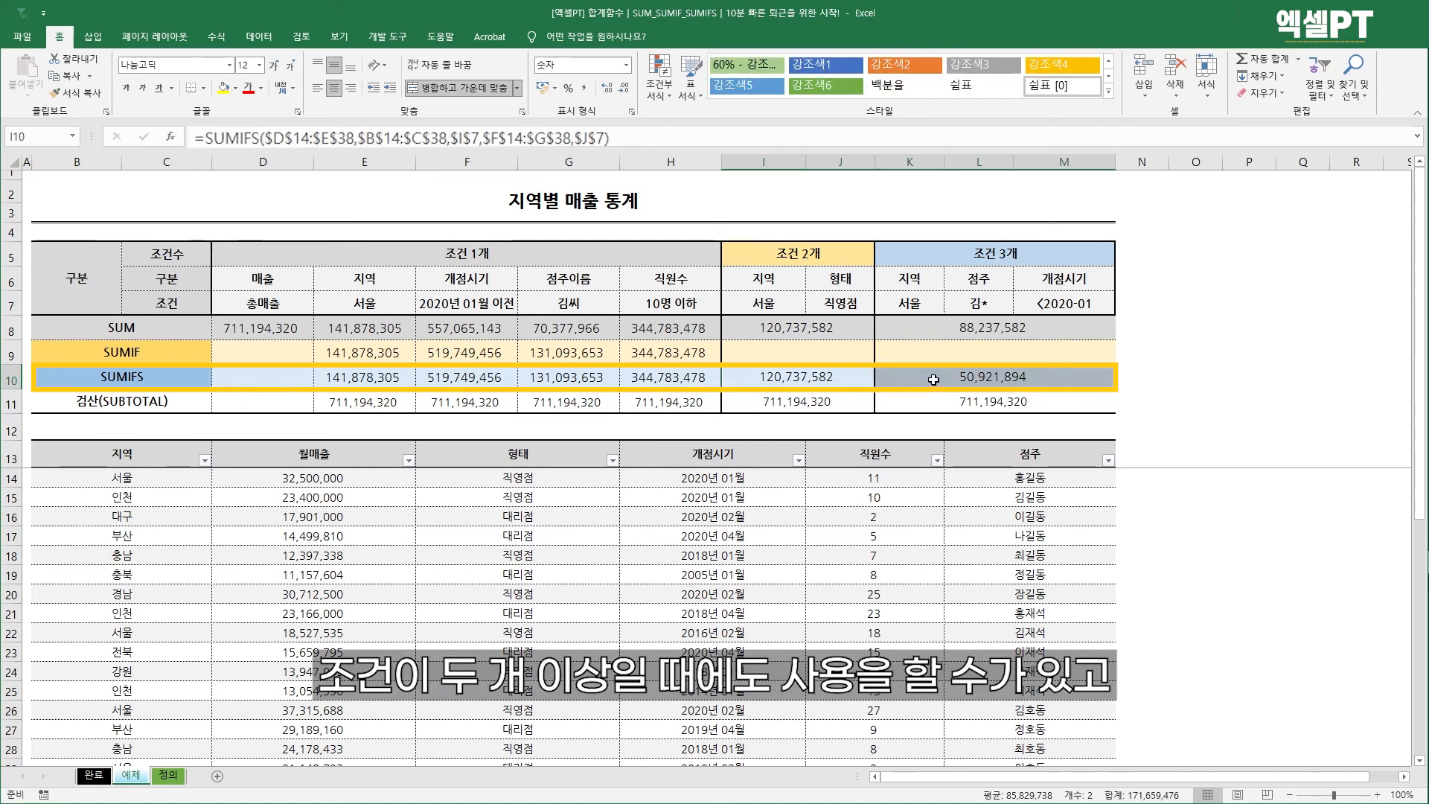
click(931, 380)
click(106, 354)
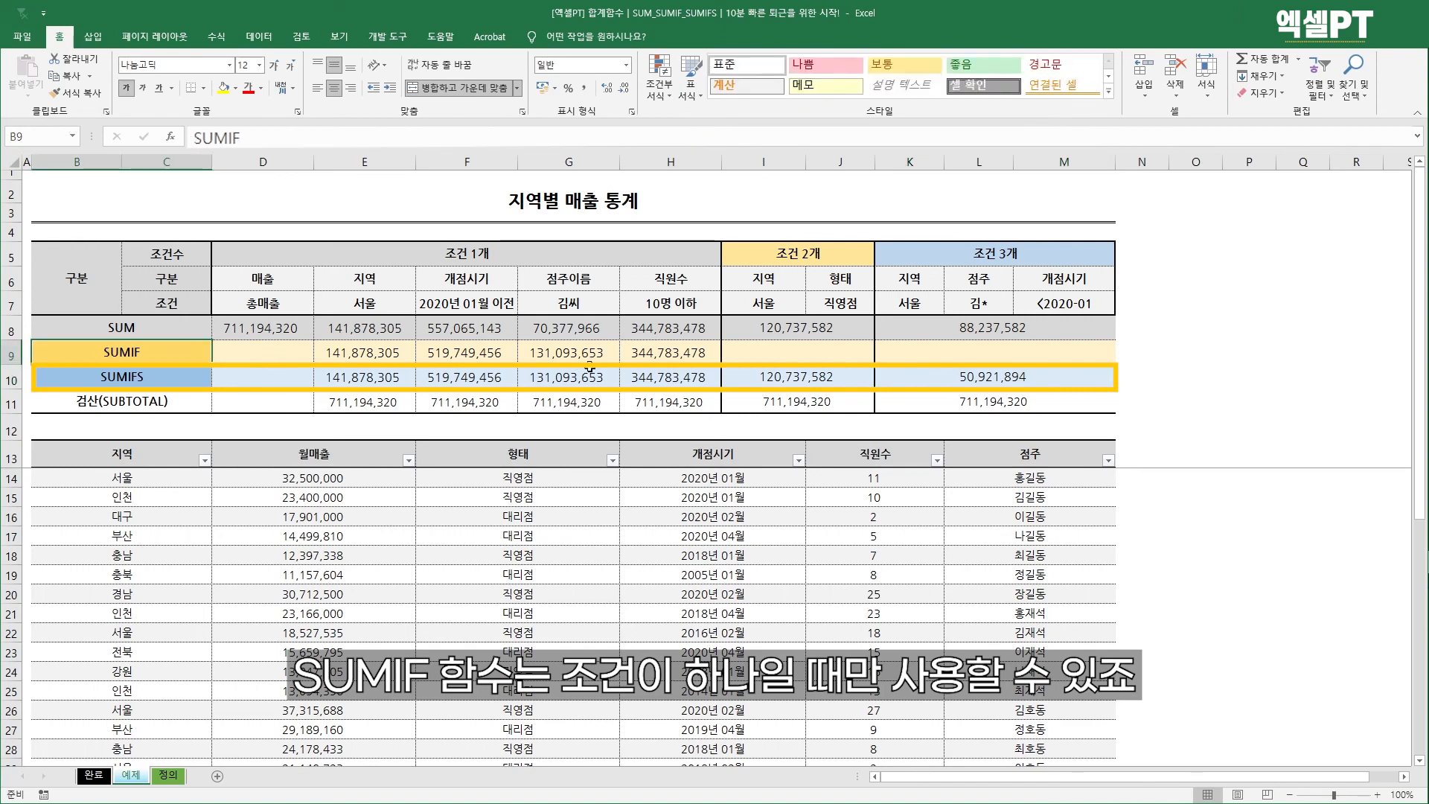
drag(770, 356, 959, 358)
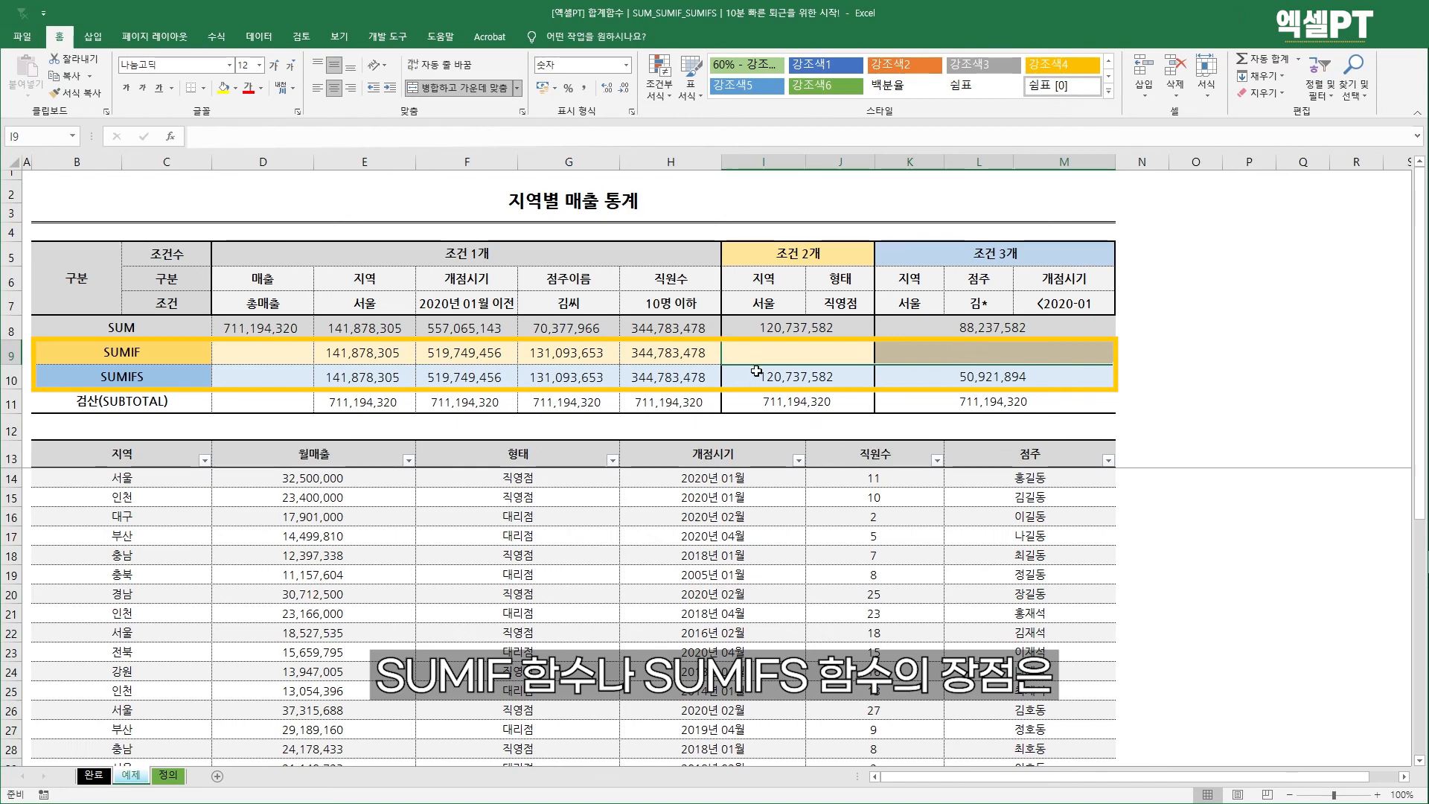
- Change the two-condition criteria to 대구 for 지역 in I7 and 대리점 for 형태 in J7
key(Up)
key(Up)
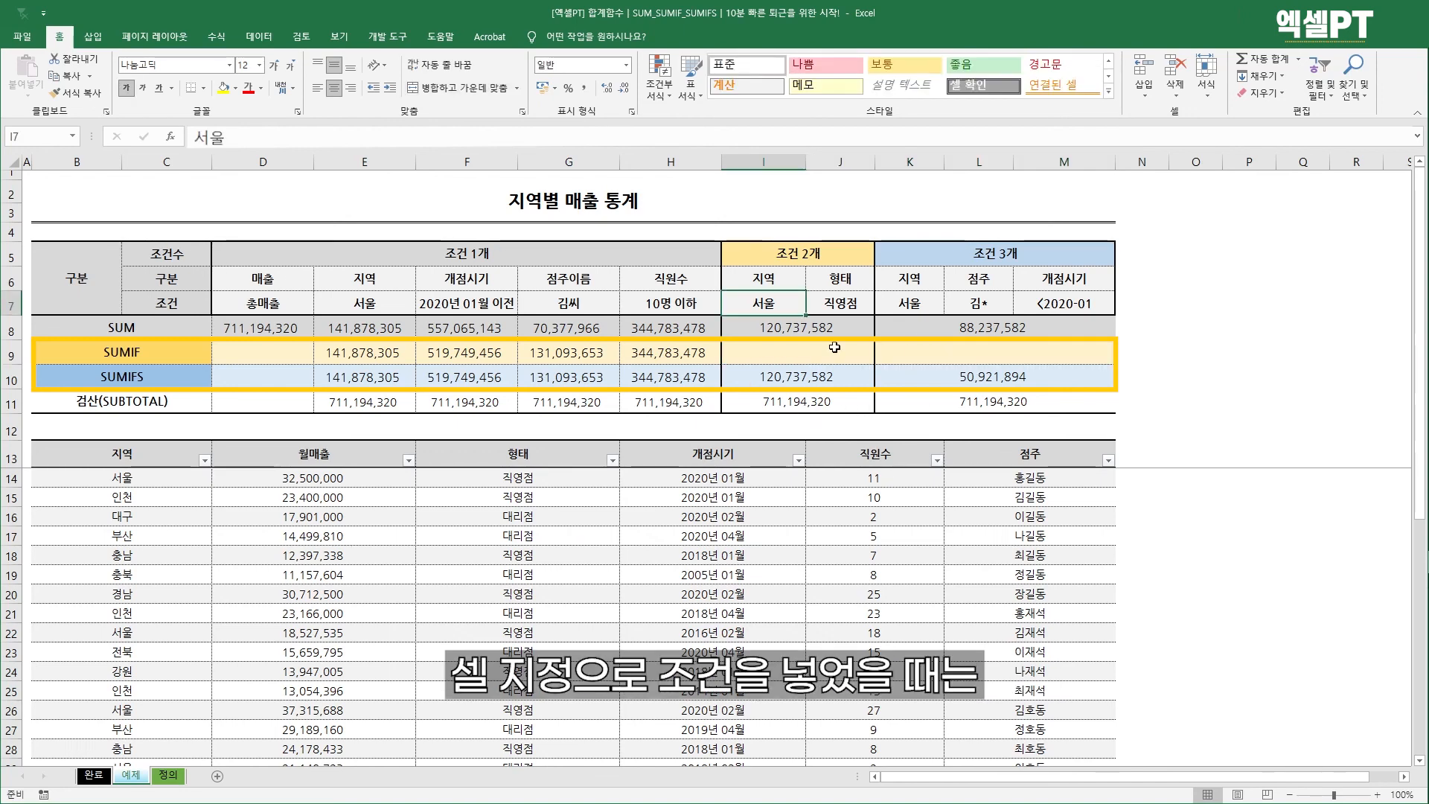
text(대구)
key(Return)
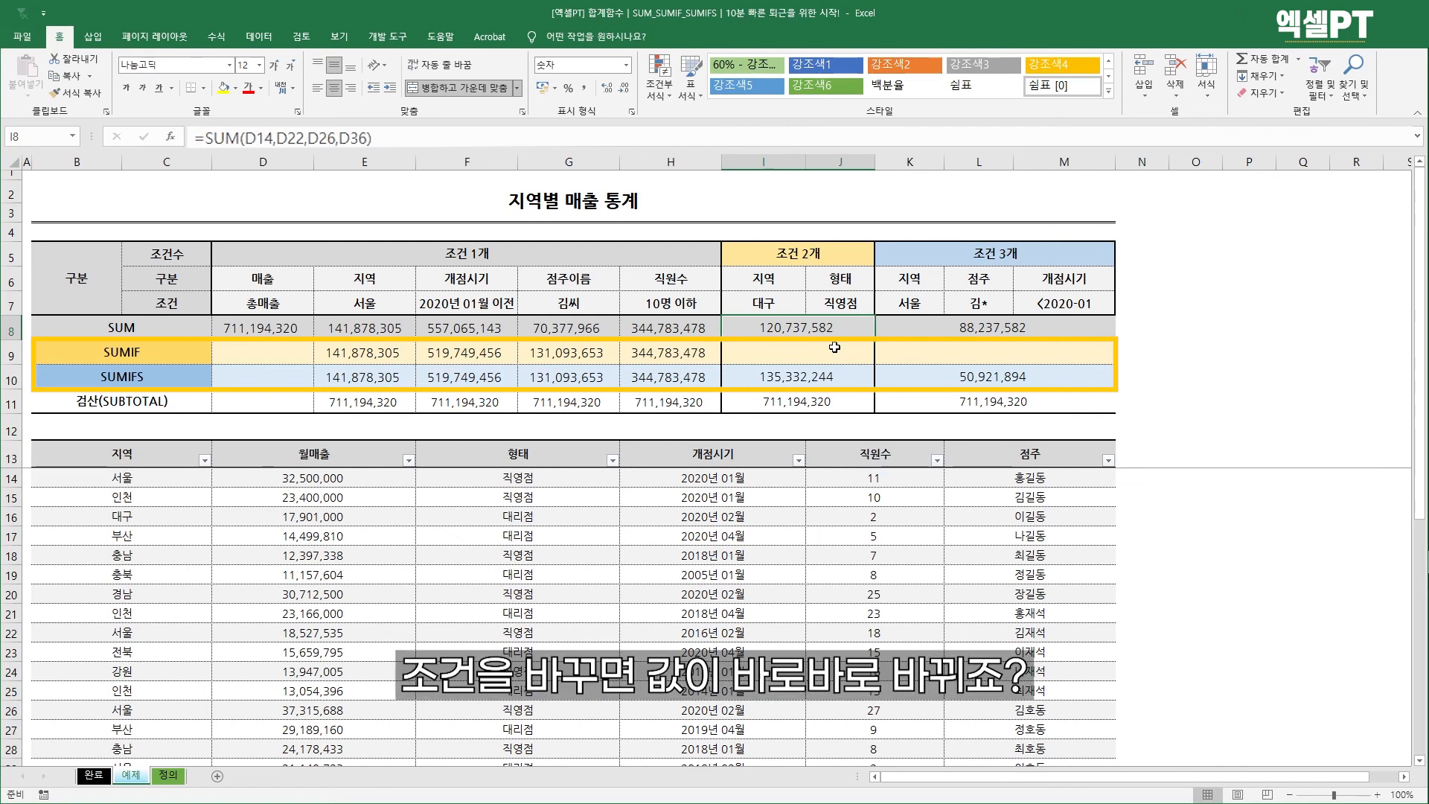
click(840, 305)
text(대리점)
key(Return)
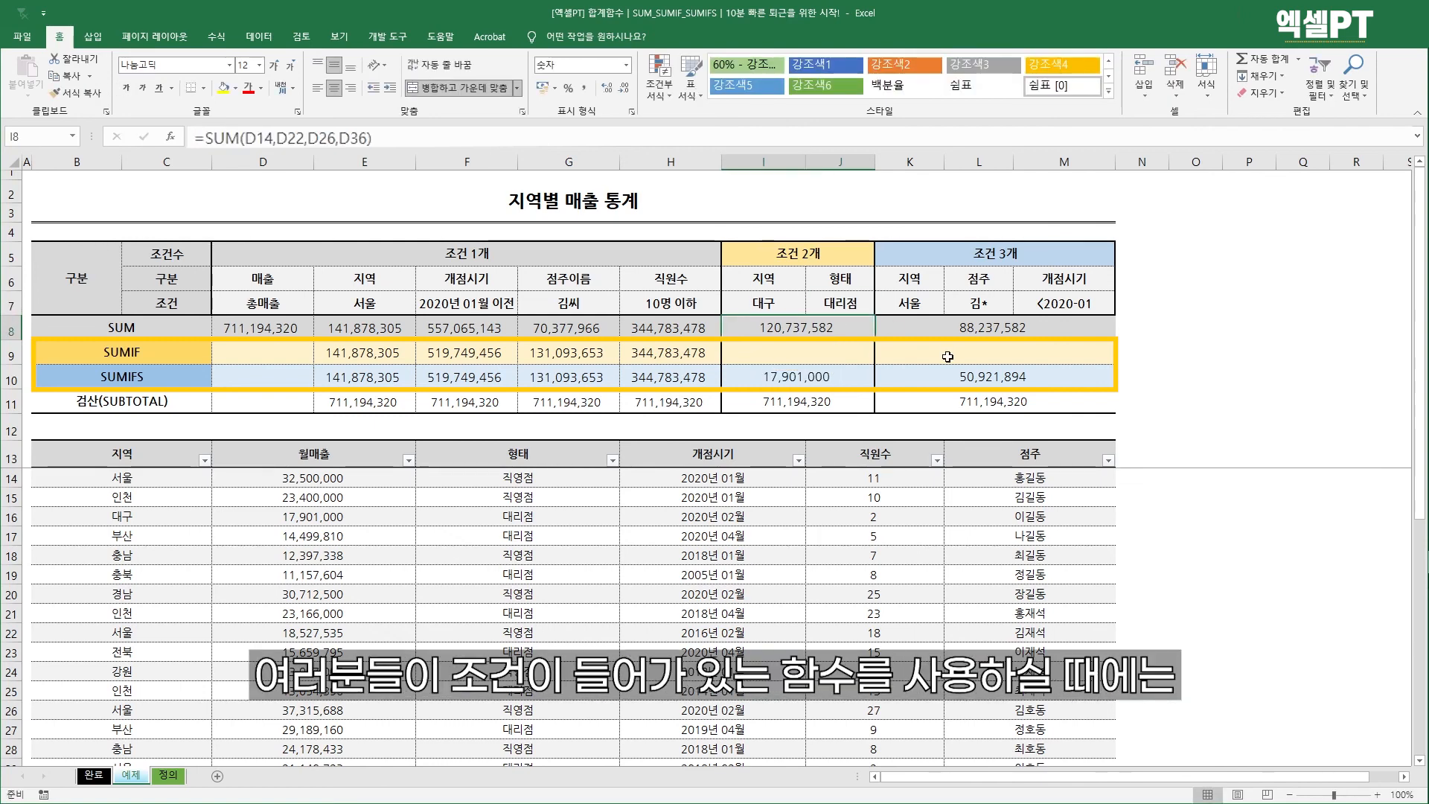